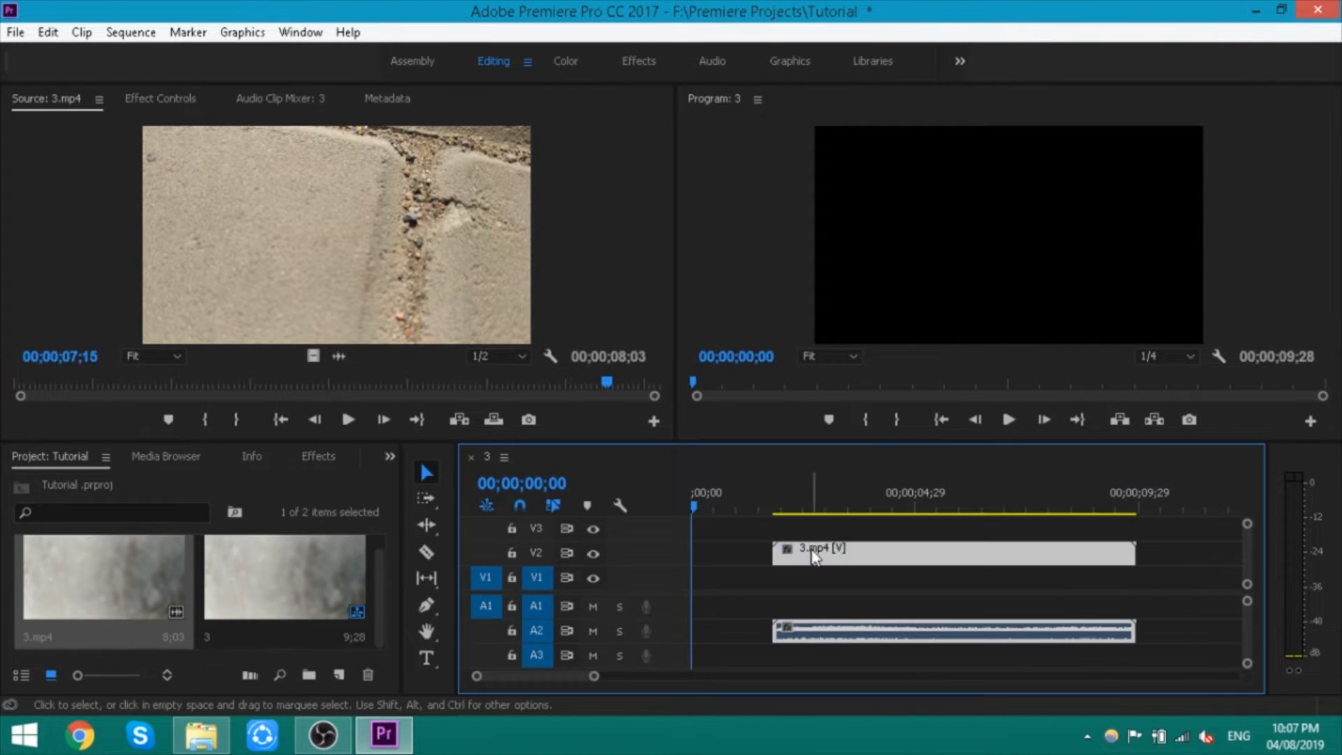
left_click(168, 674)
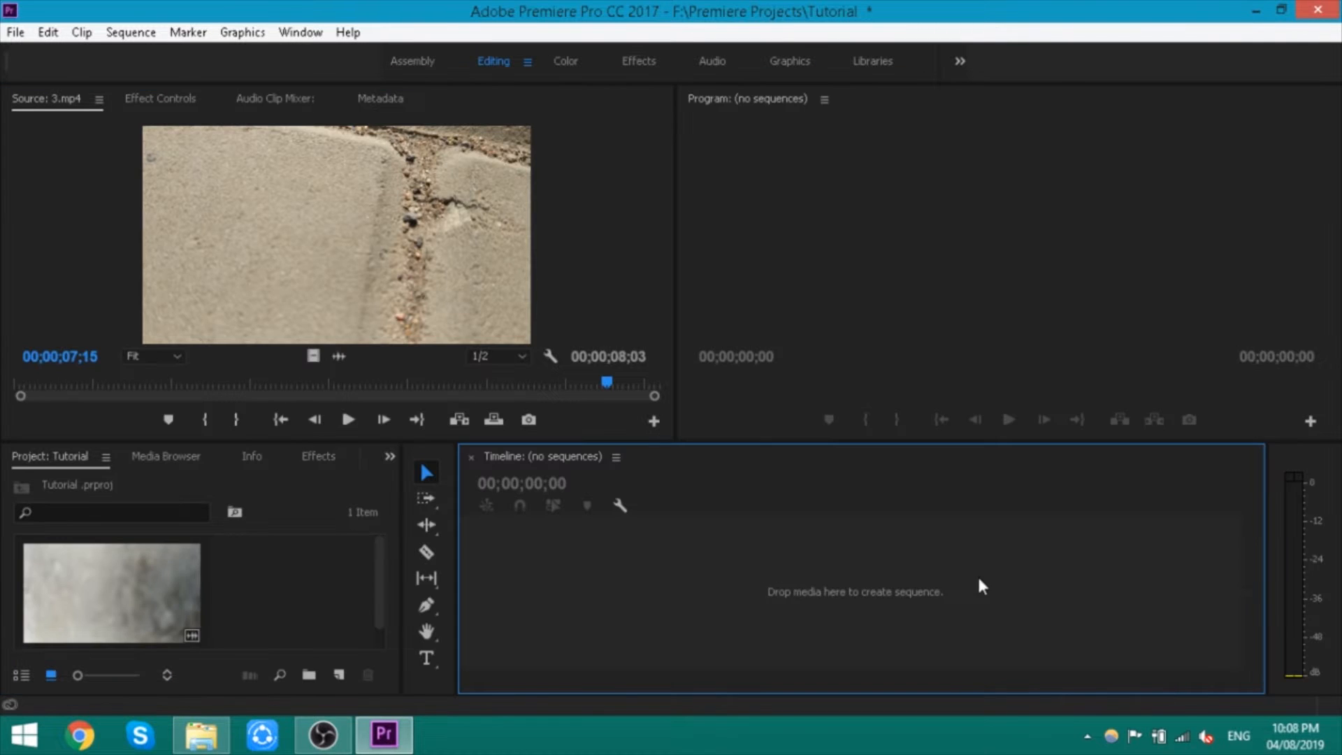
left_click_drag(980, 584, 701, 583)
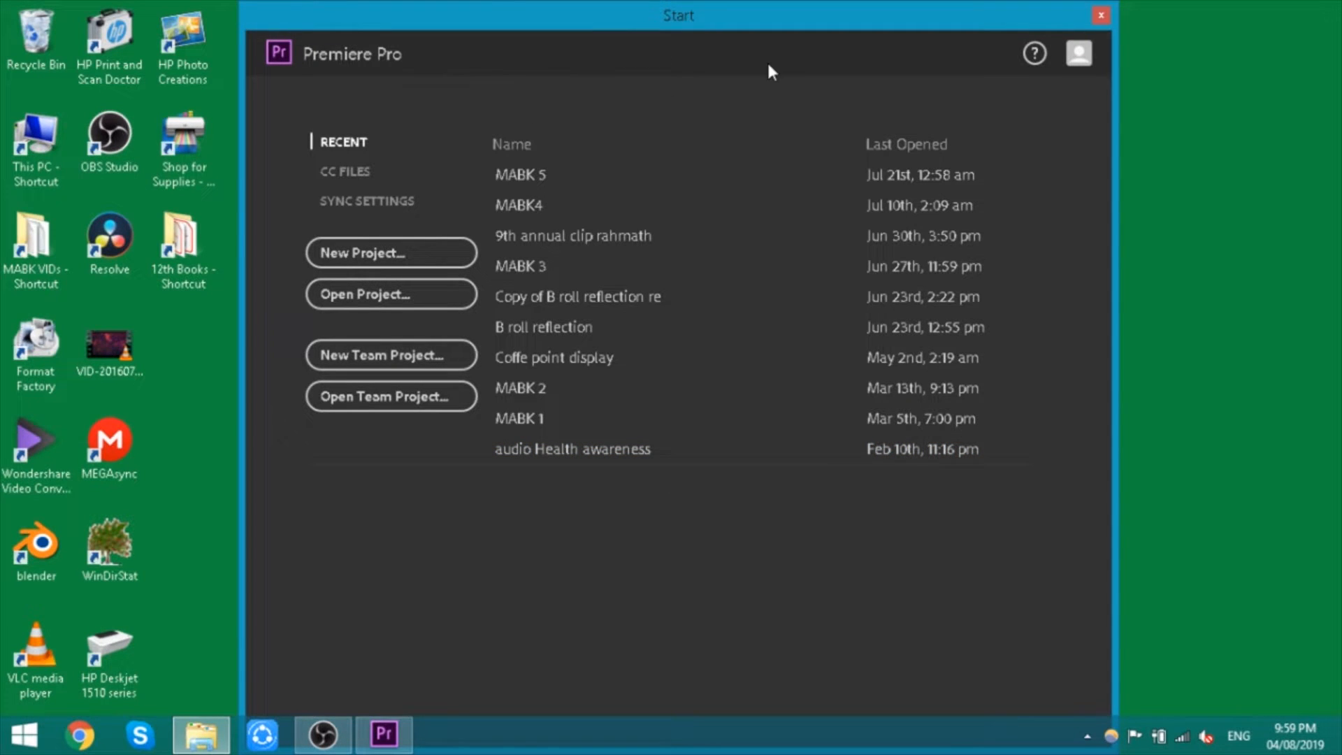
Look through the CC Files and Sync Settings sections of the start screen and return to the recent projects
left_click(352, 168)
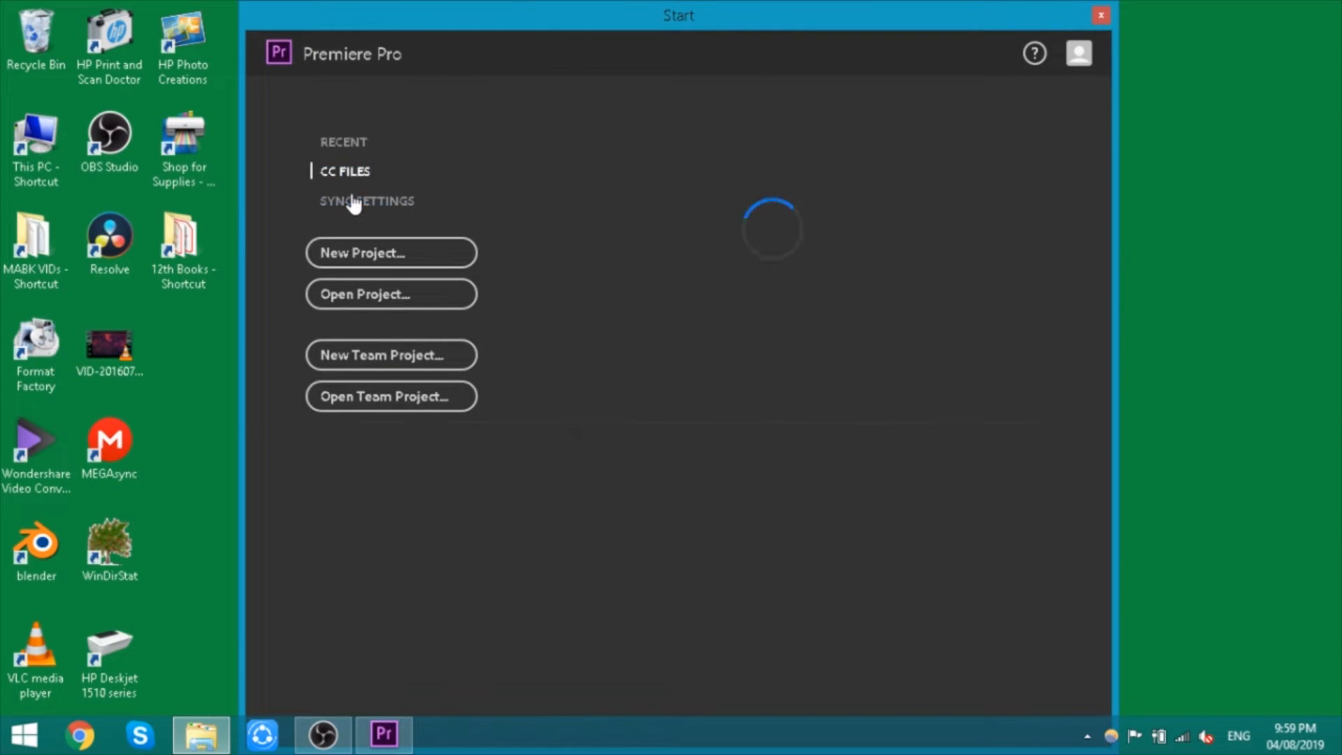
left_click(356, 203)
left_click(360, 143)
left_click(355, 204)
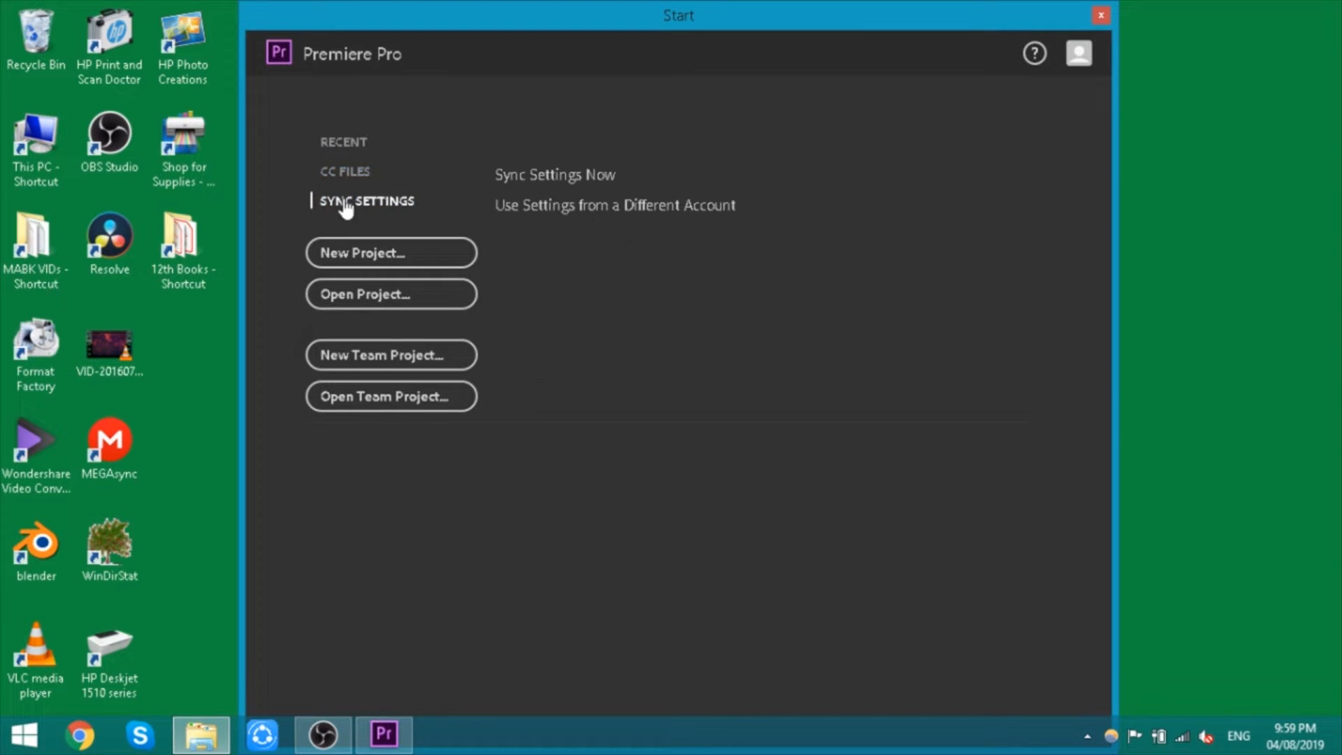
left_click(341, 144)
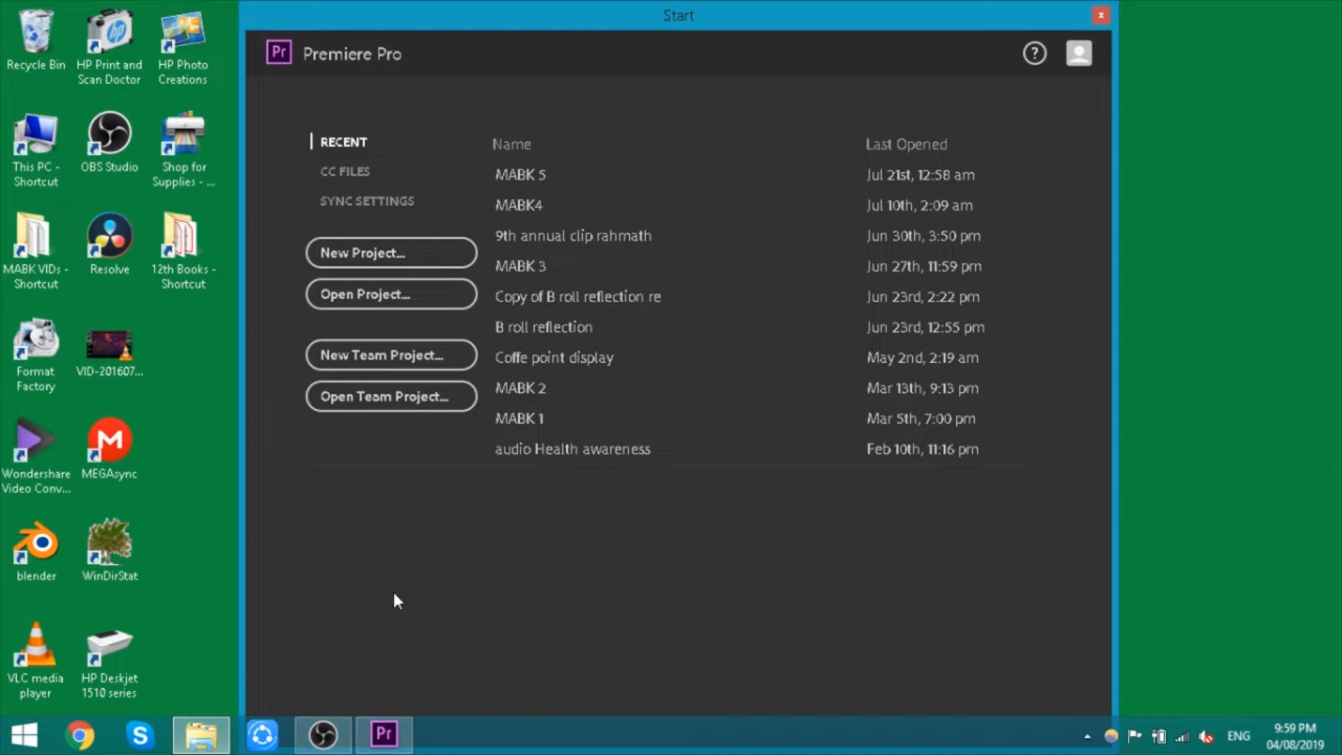
left_click(419, 253)
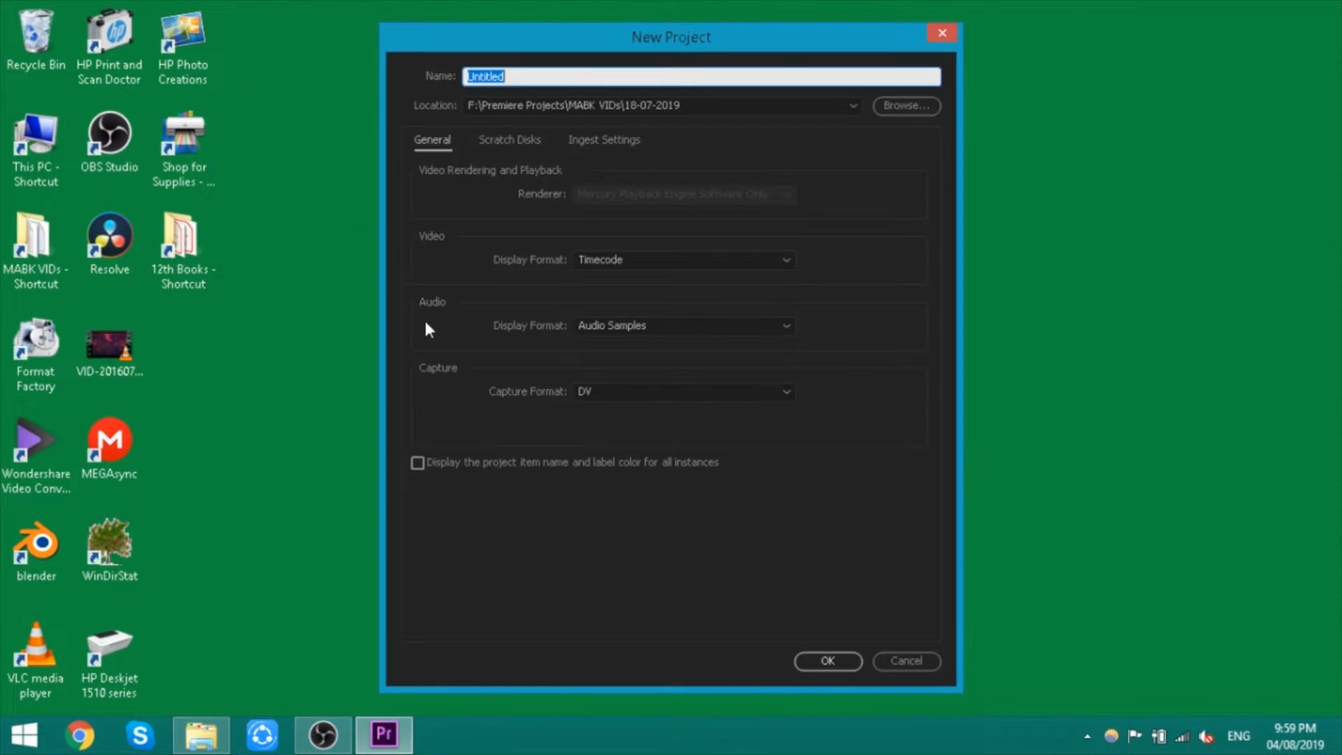
type("Tutorial")
left_click(902, 106)
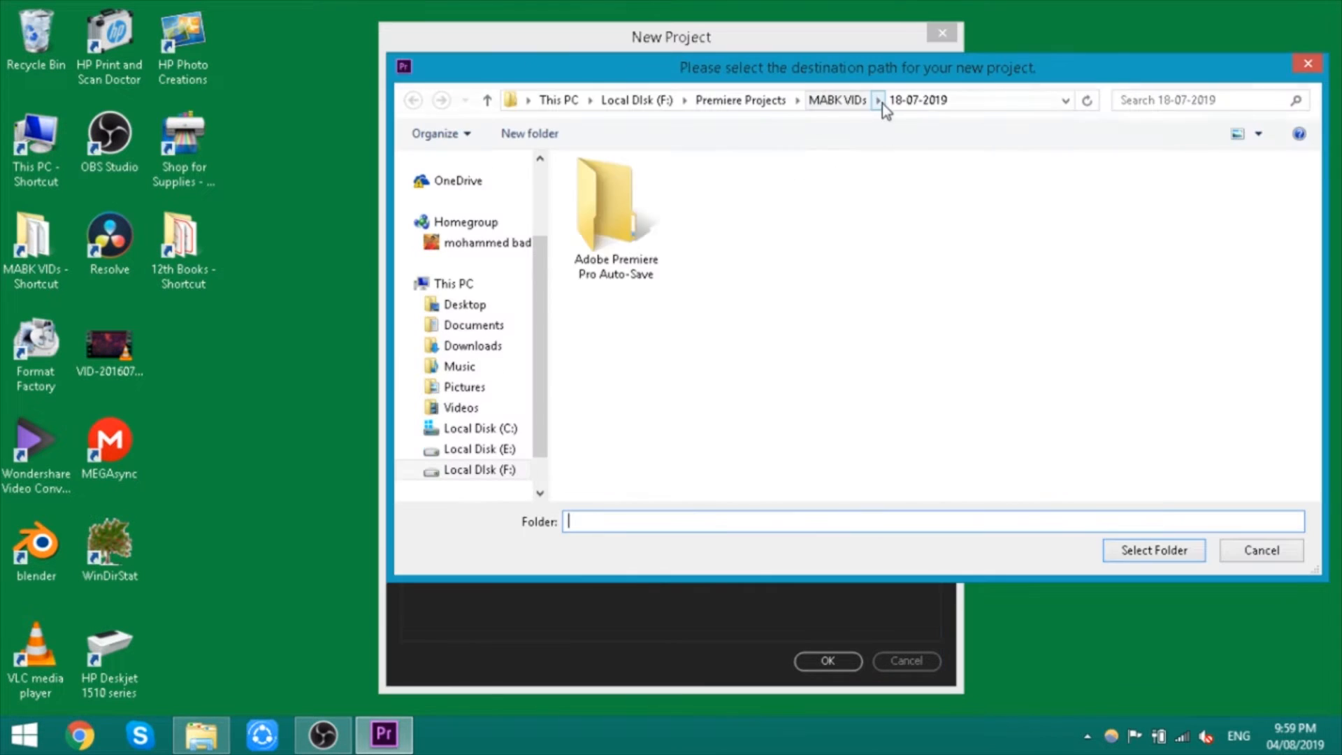
left_click(730, 102)
left_click(1329, 179)
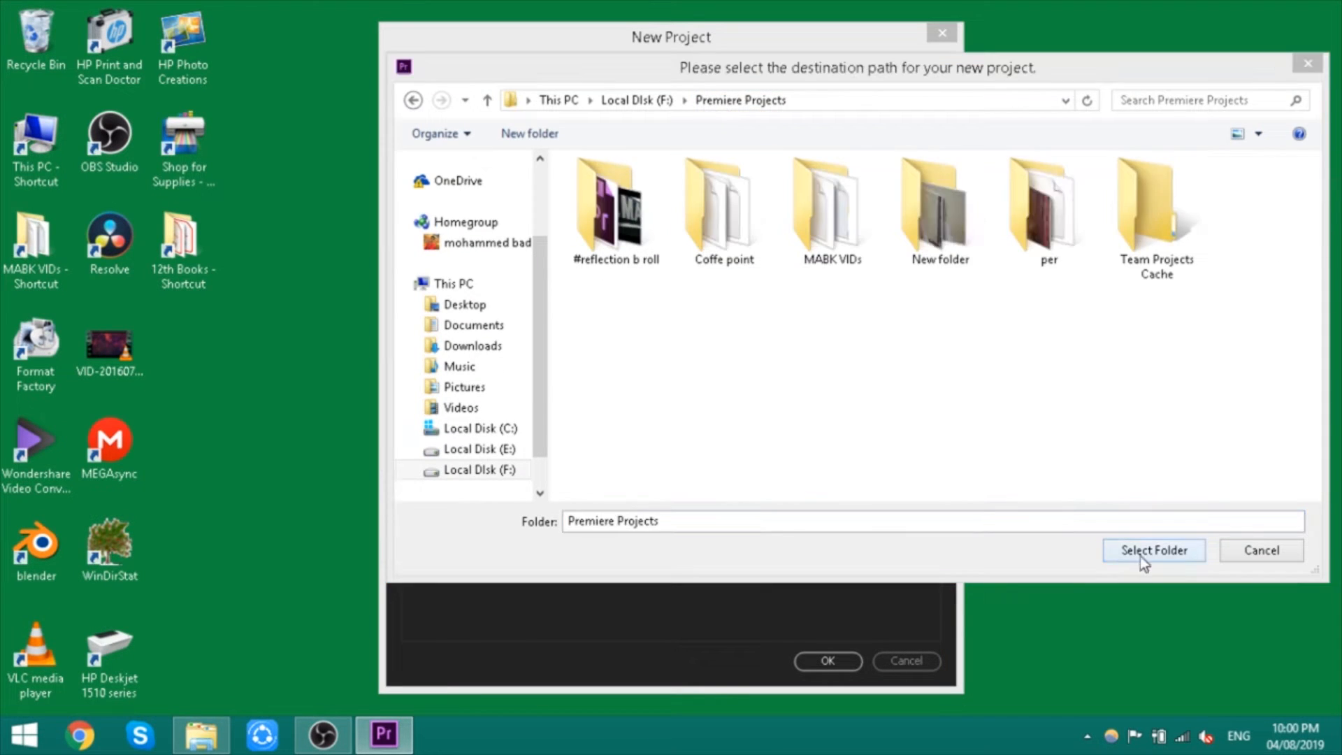
left_click(1171, 552)
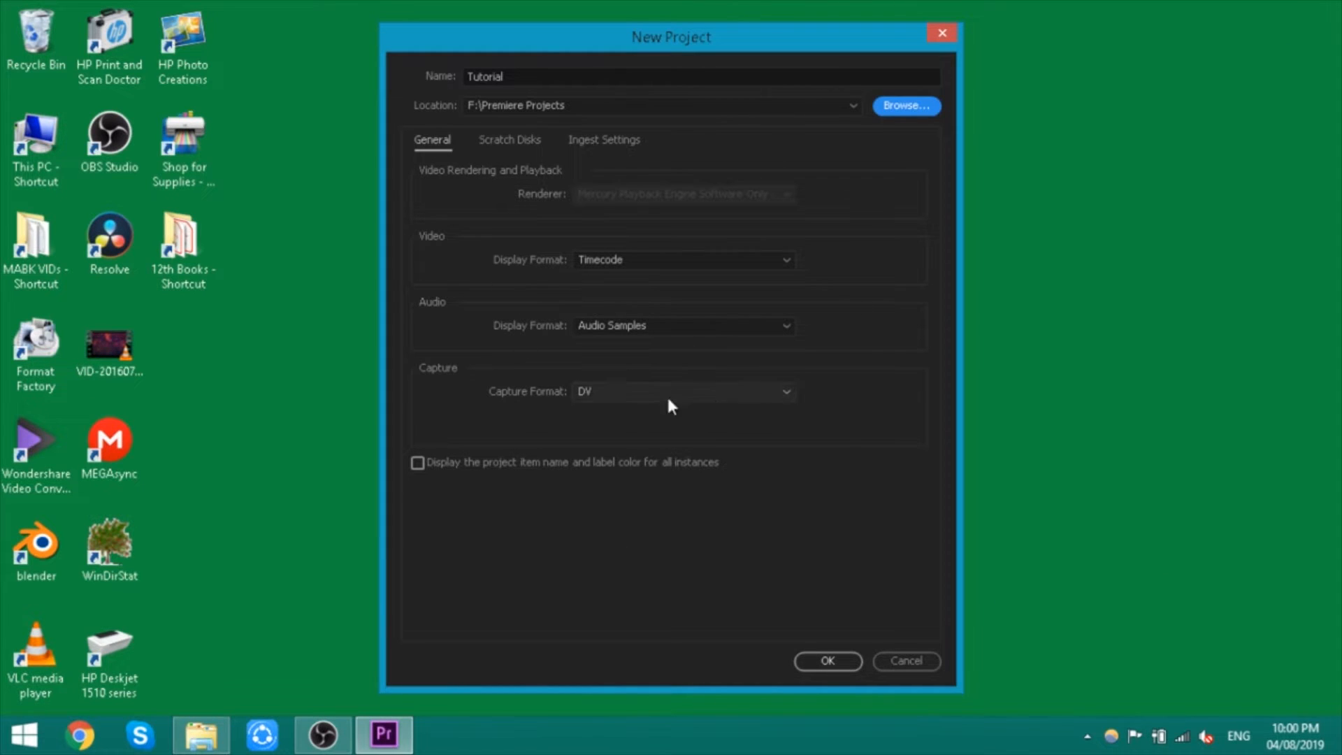
left_click(528, 139)
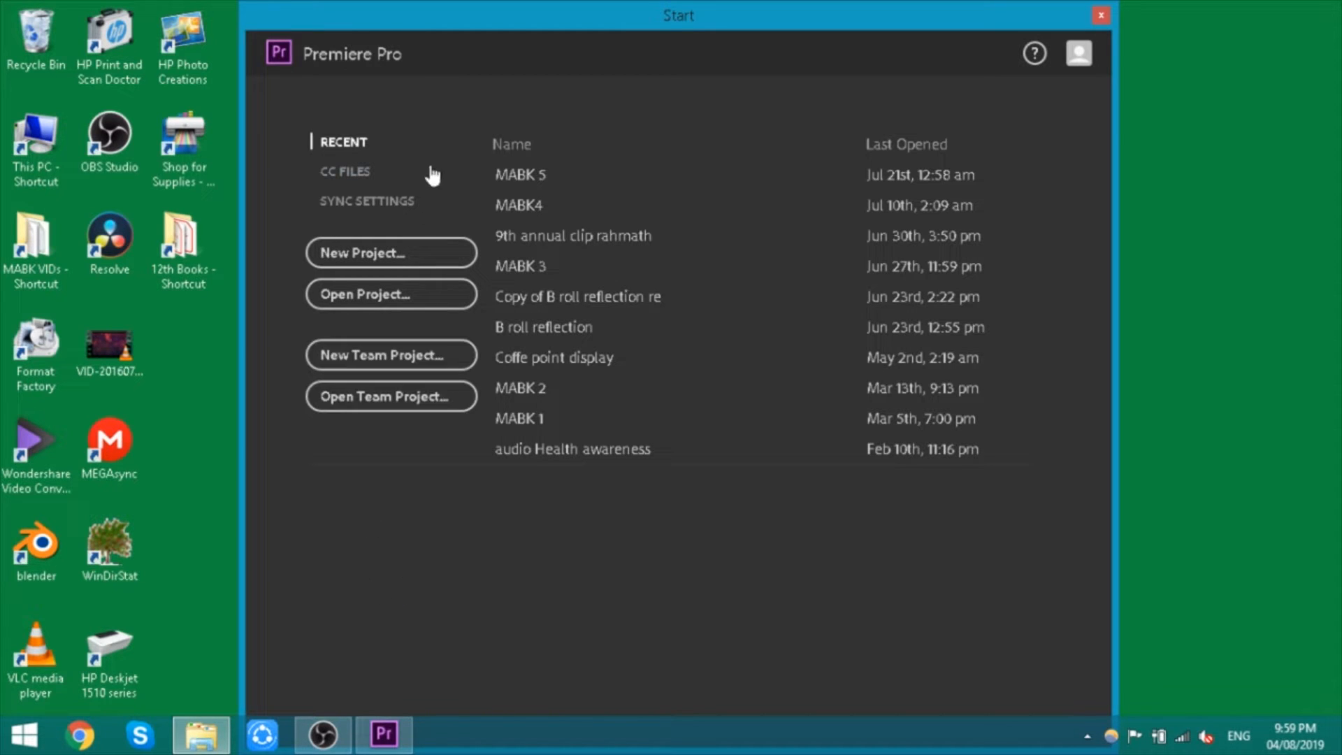
Start a new project named Tutorial and set its location to F:\Premiere Projects
left_click(421, 257)
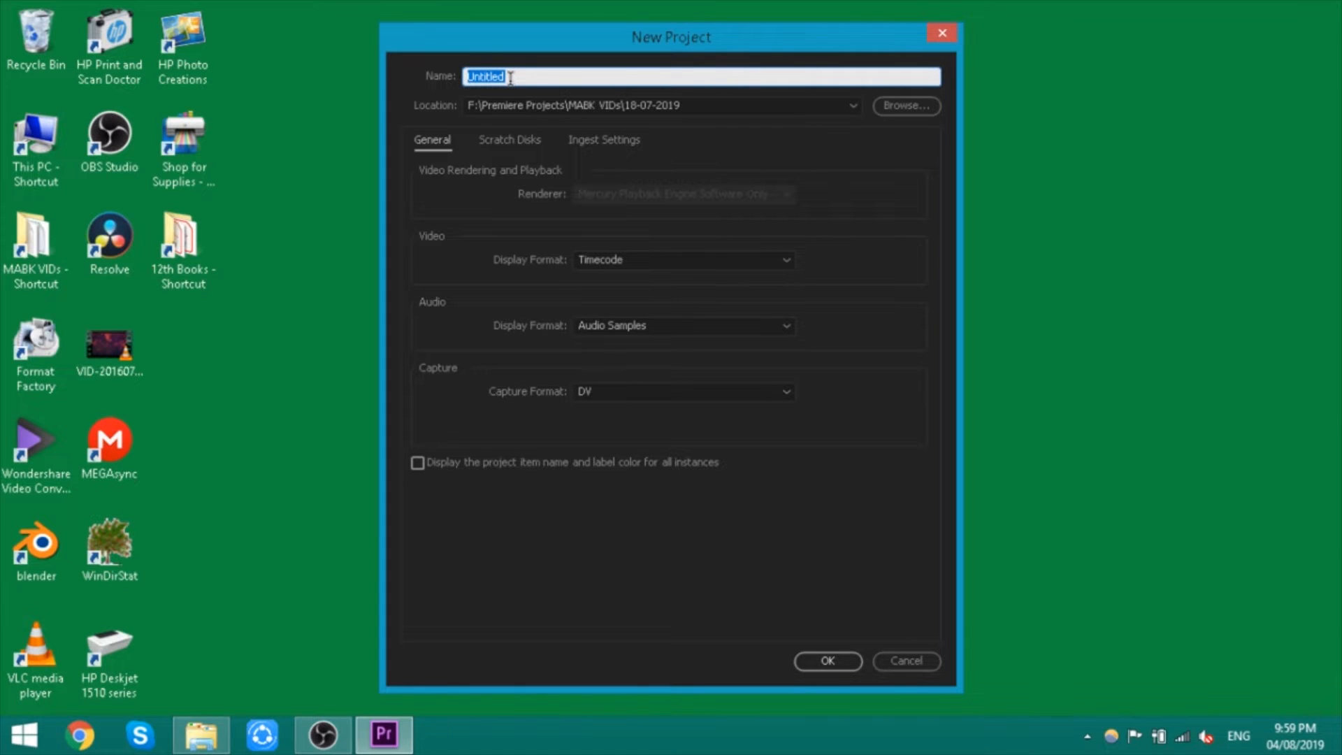
type("Tutorial")
left_click(926, 108)
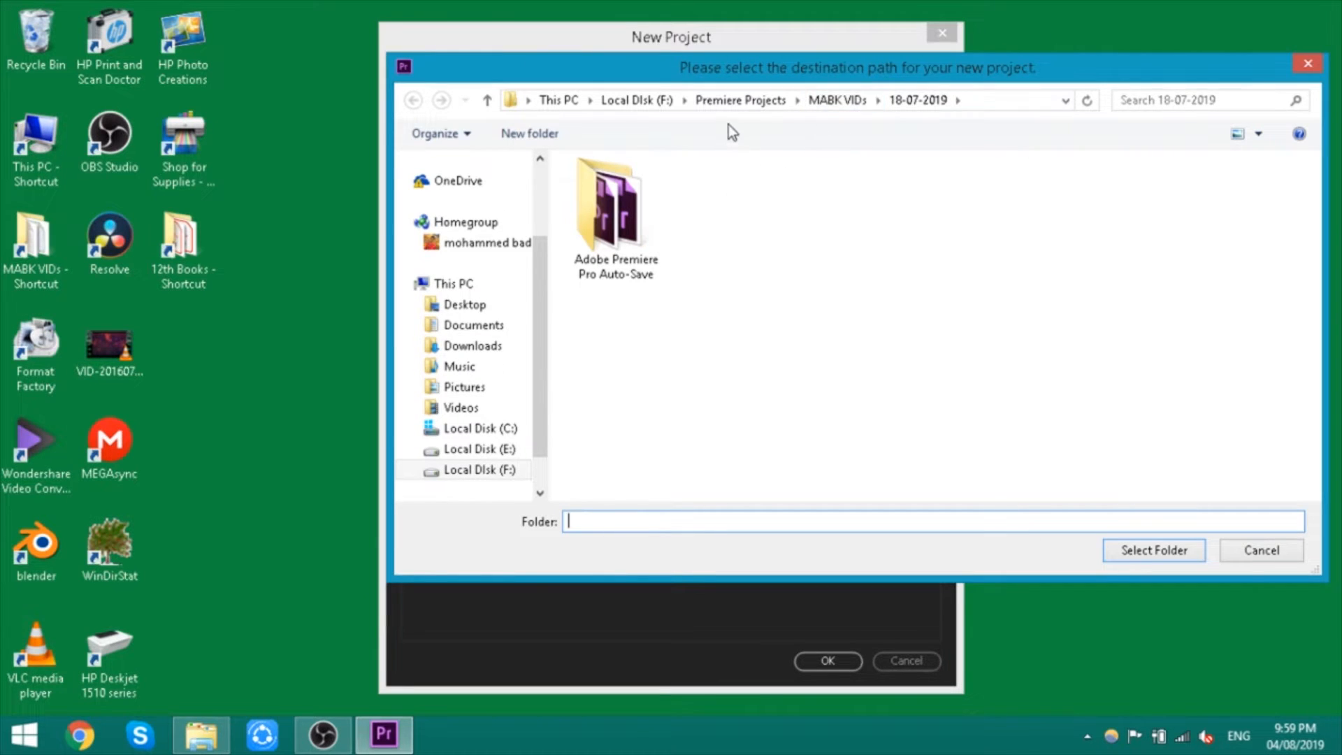
left_click(720, 103)
left_click(729, 325)
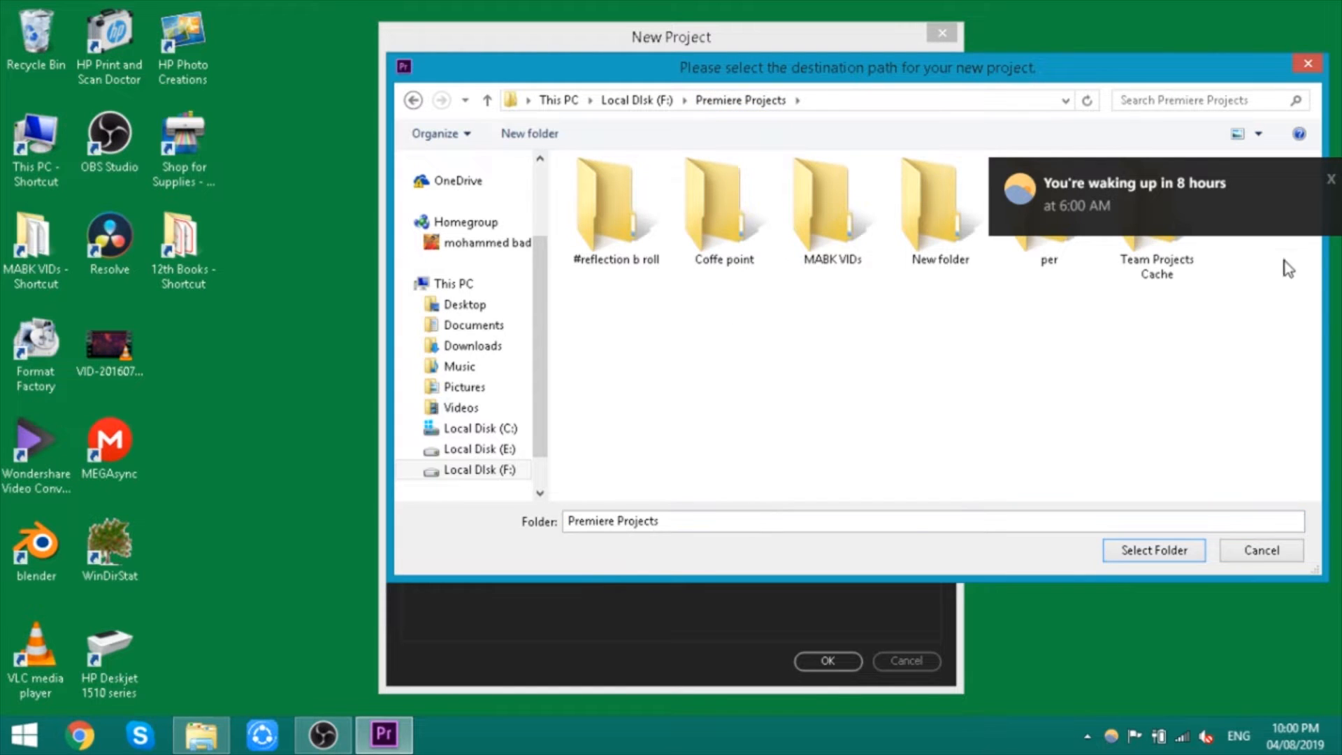
left_click(1172, 553)
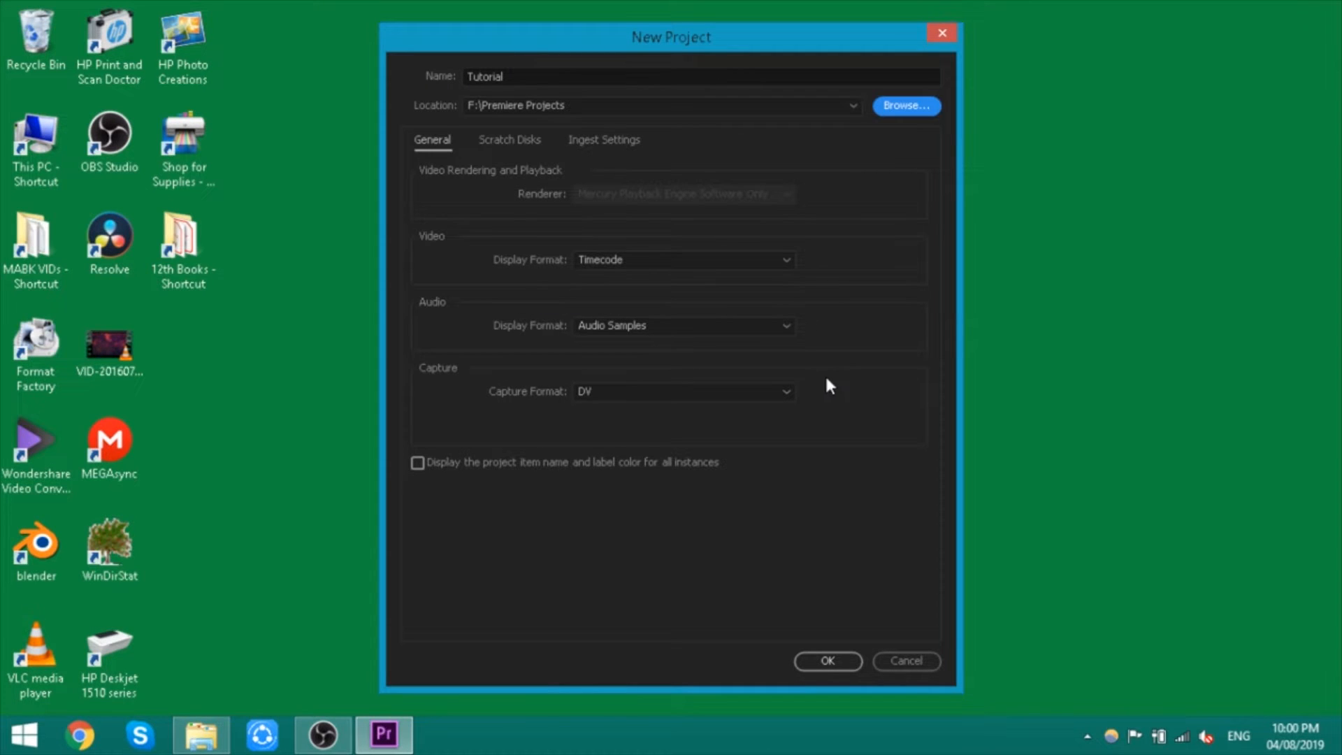
Check the new project's scratch disk and ingest settings, and create the project with its general settings as they are
left_click(528, 139)
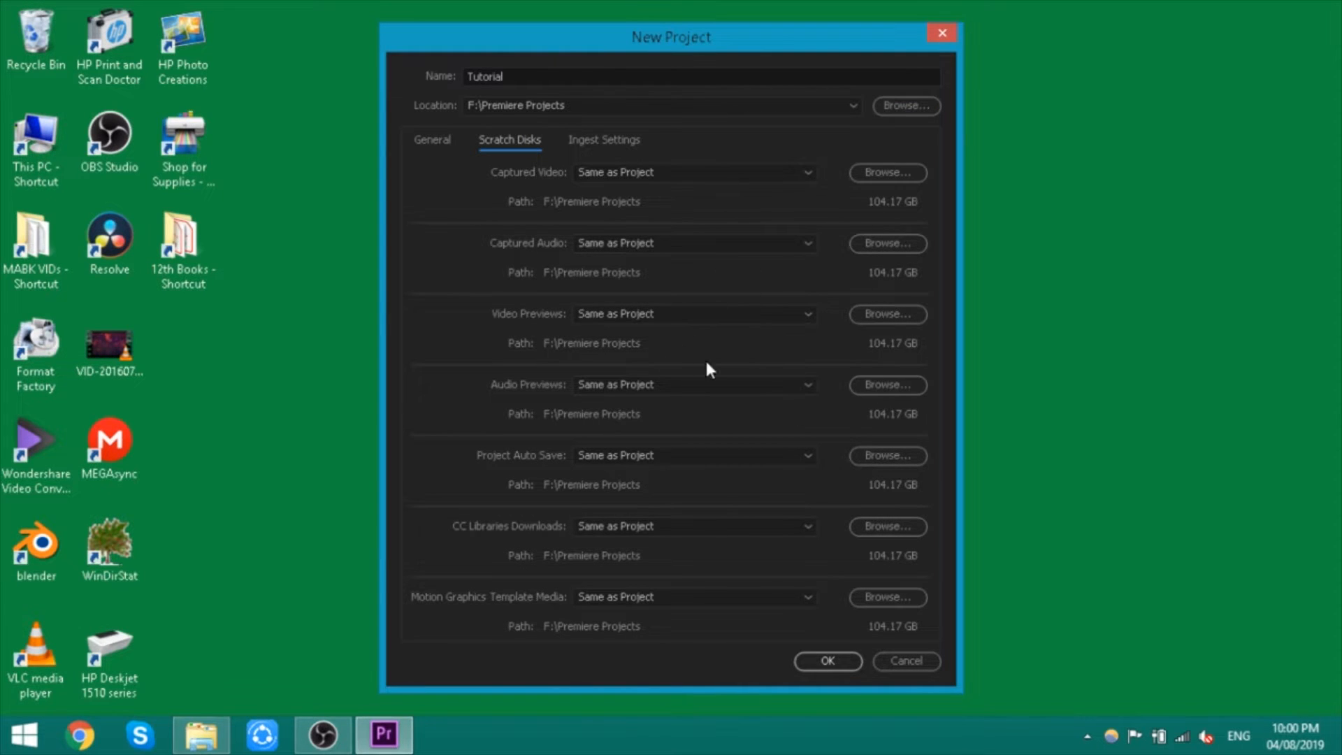
left_click(606, 147)
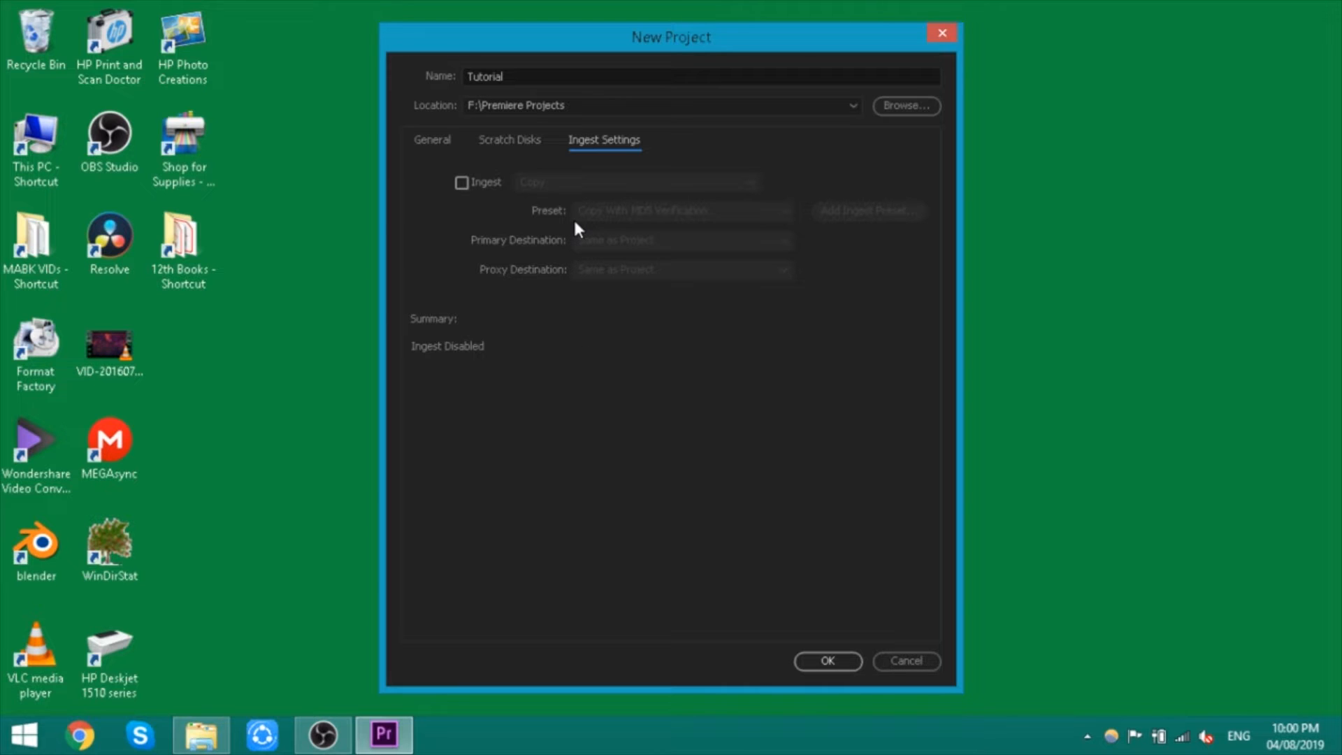
left_click(450, 149)
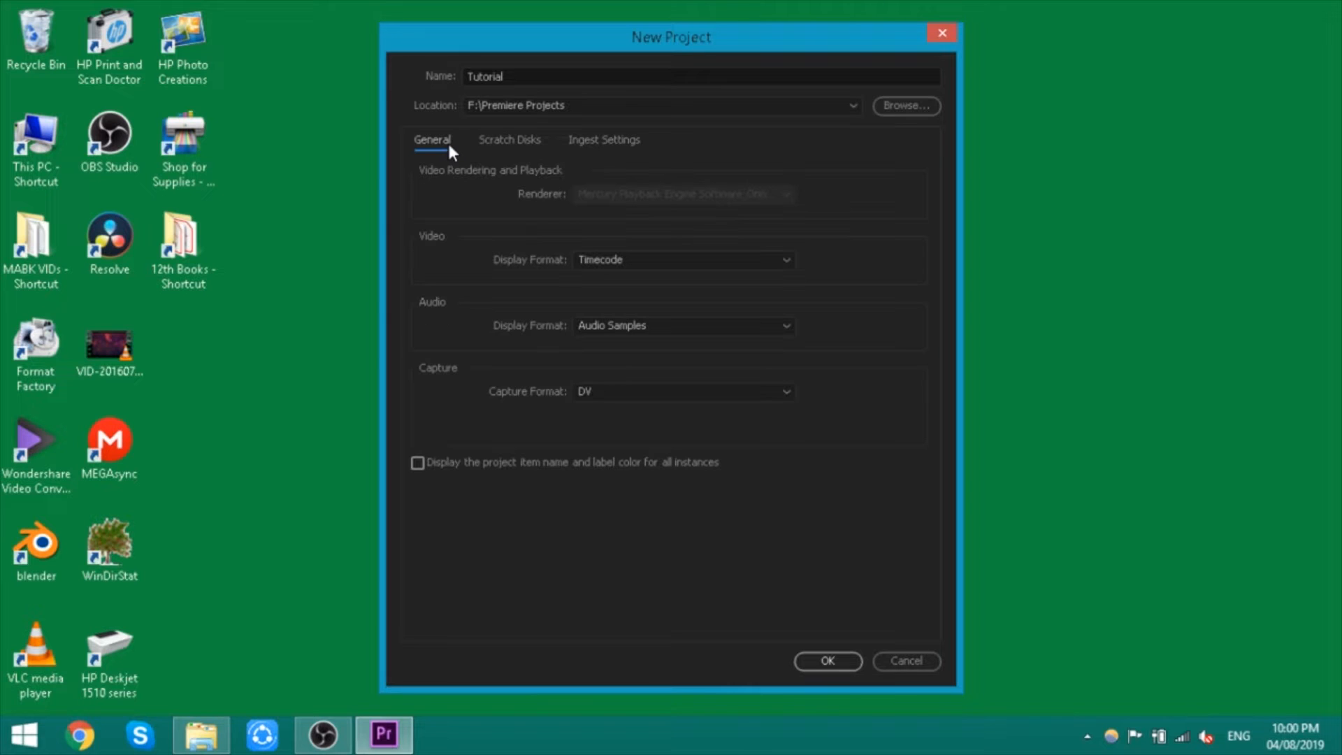
left_click(836, 668)
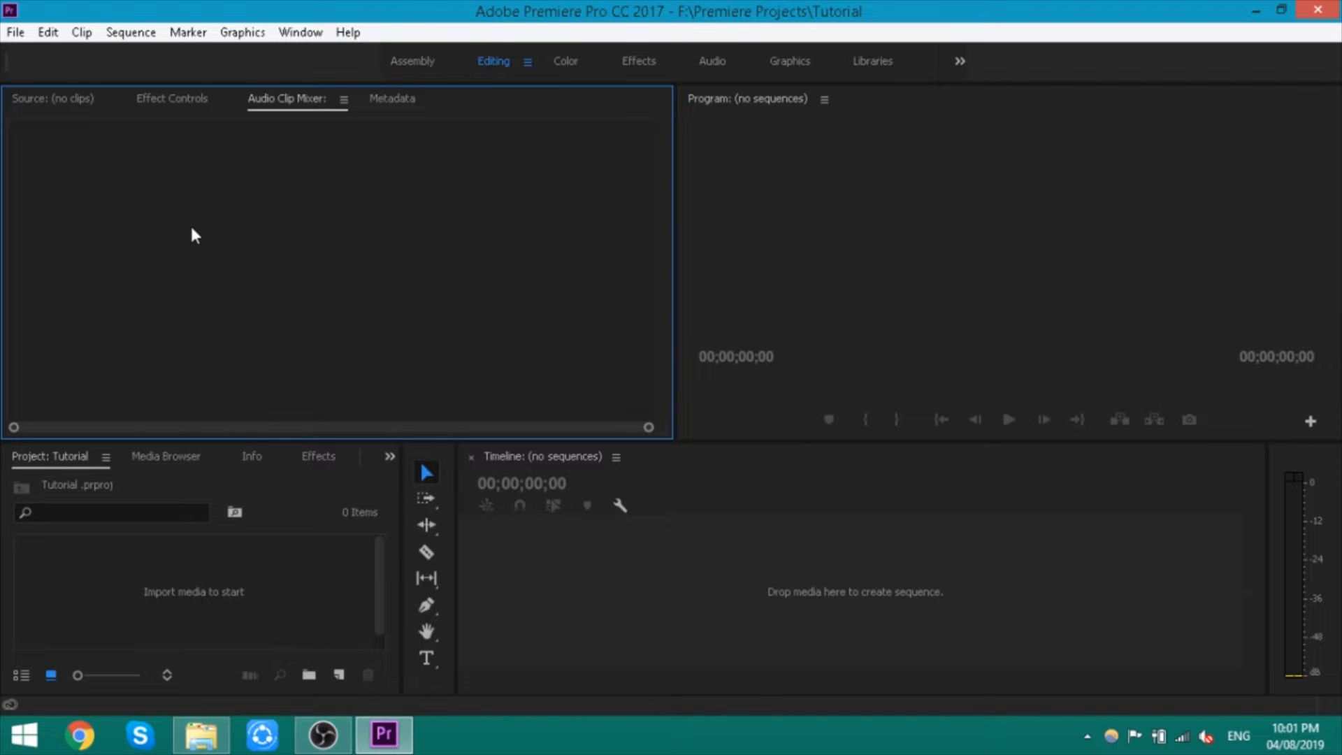
Examine the workspace: the Program monitor, Timeline and Project areas, plus the Media Browser, Info, Effects, Markers and History views
left_click(1087, 239)
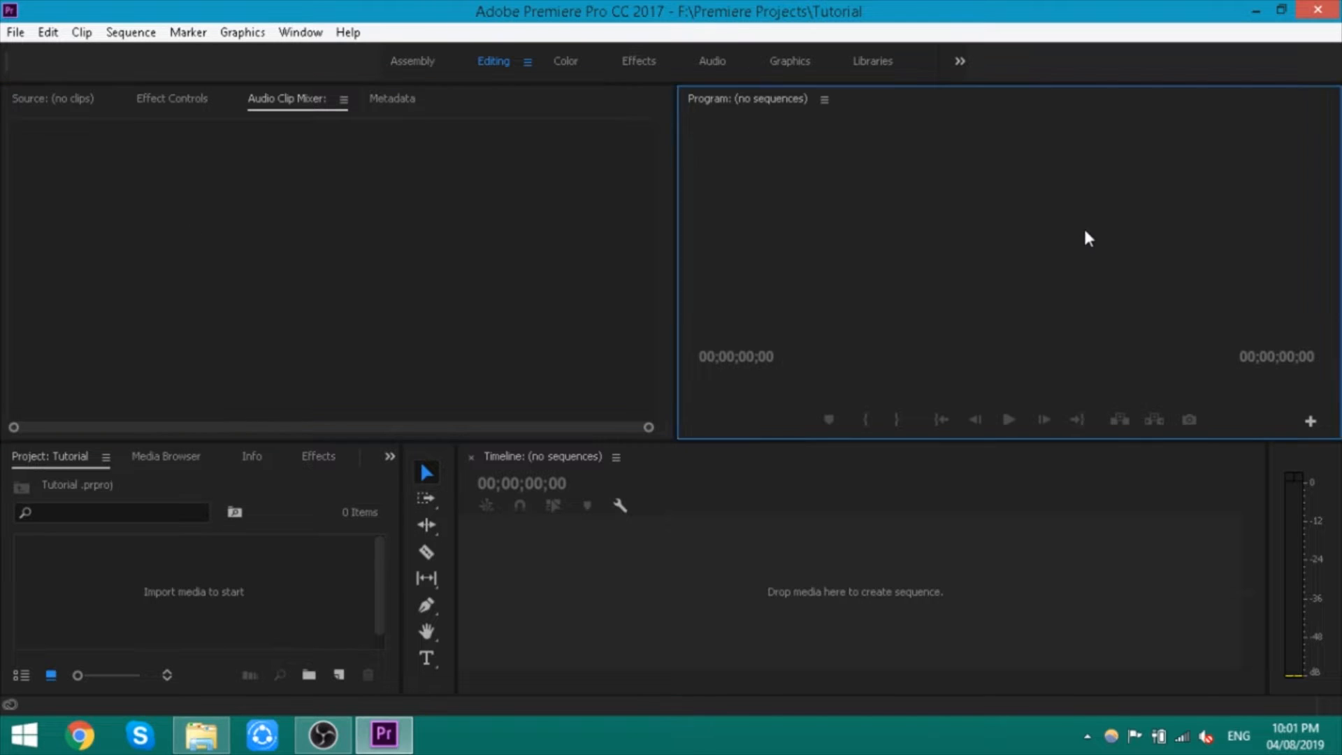
left_click(835, 623)
left_click(128, 586)
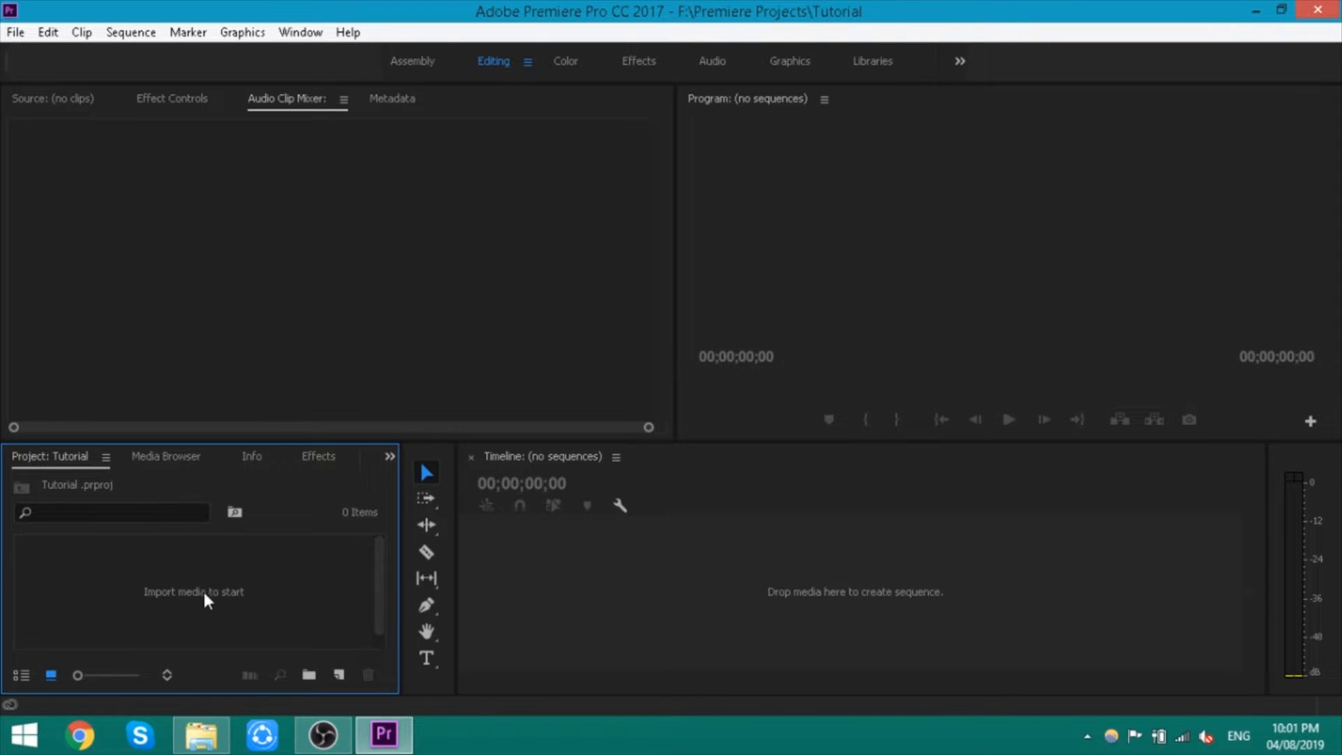
left_click(158, 459)
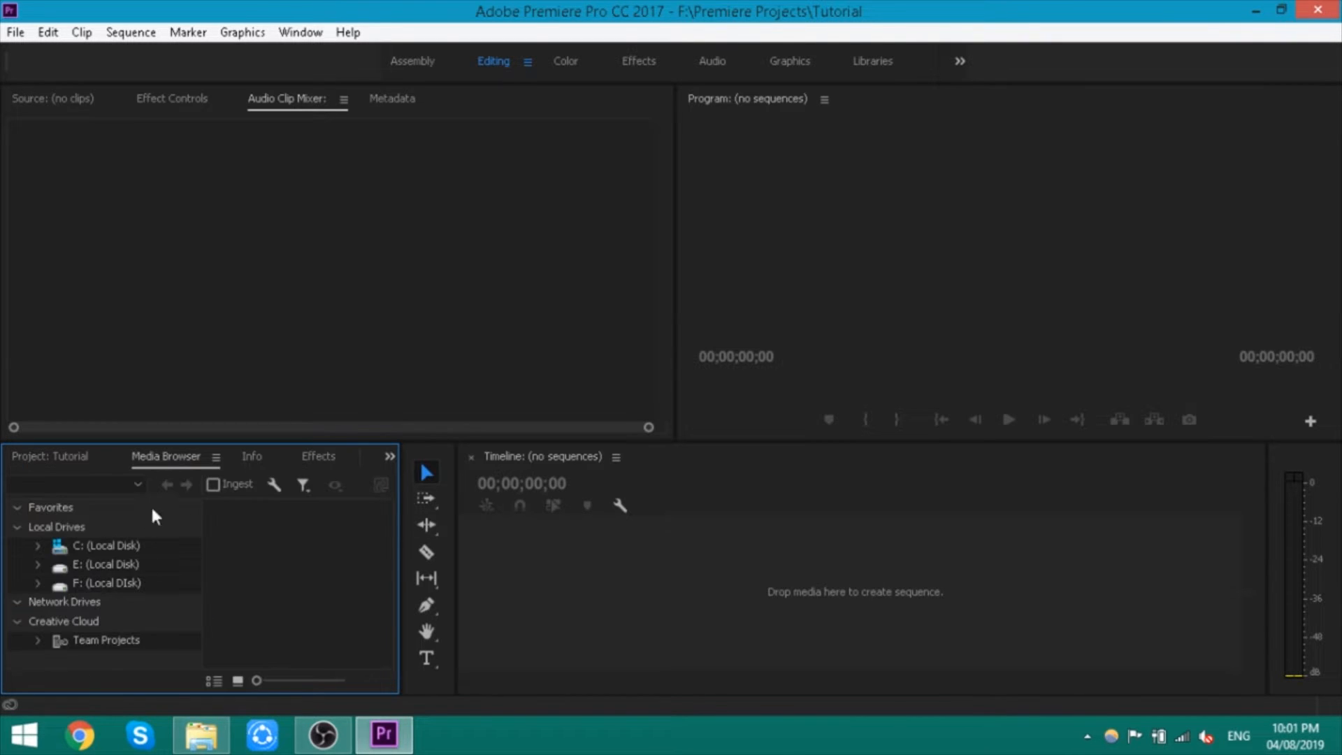
left_click(256, 461)
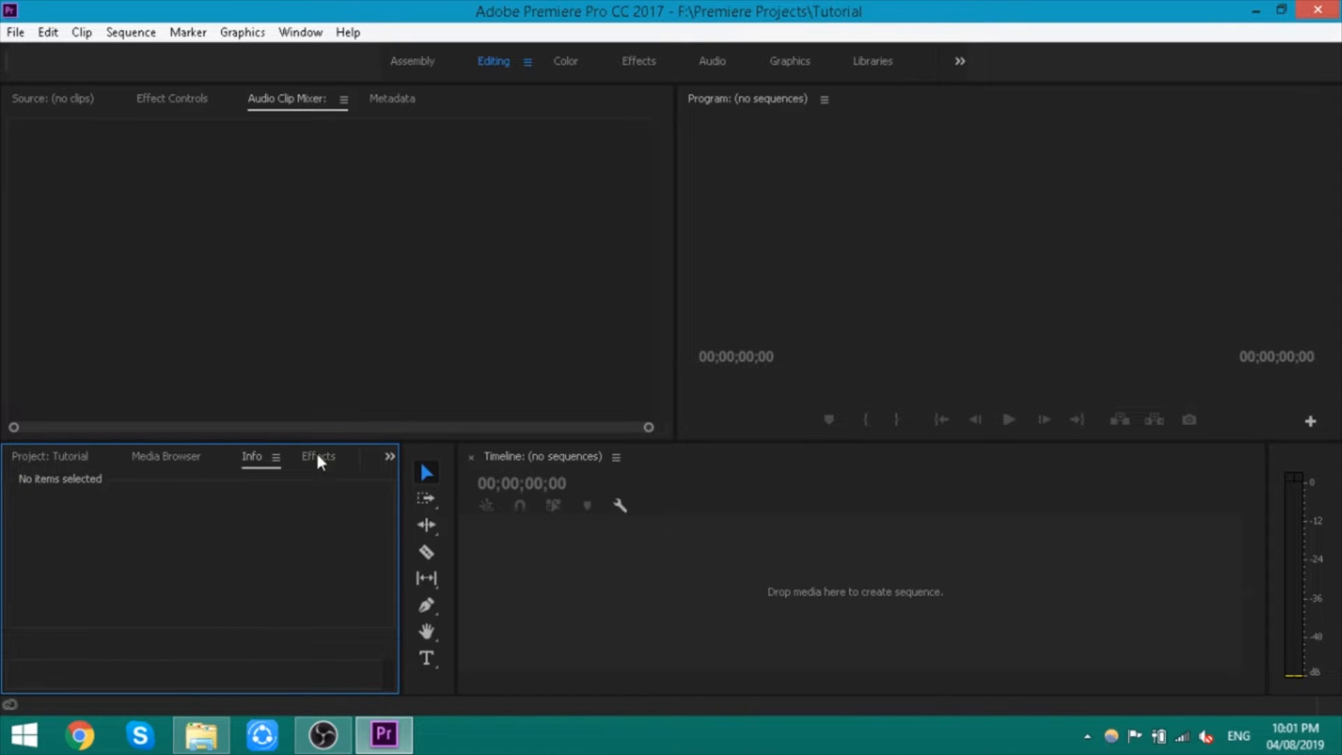
left_click(321, 461)
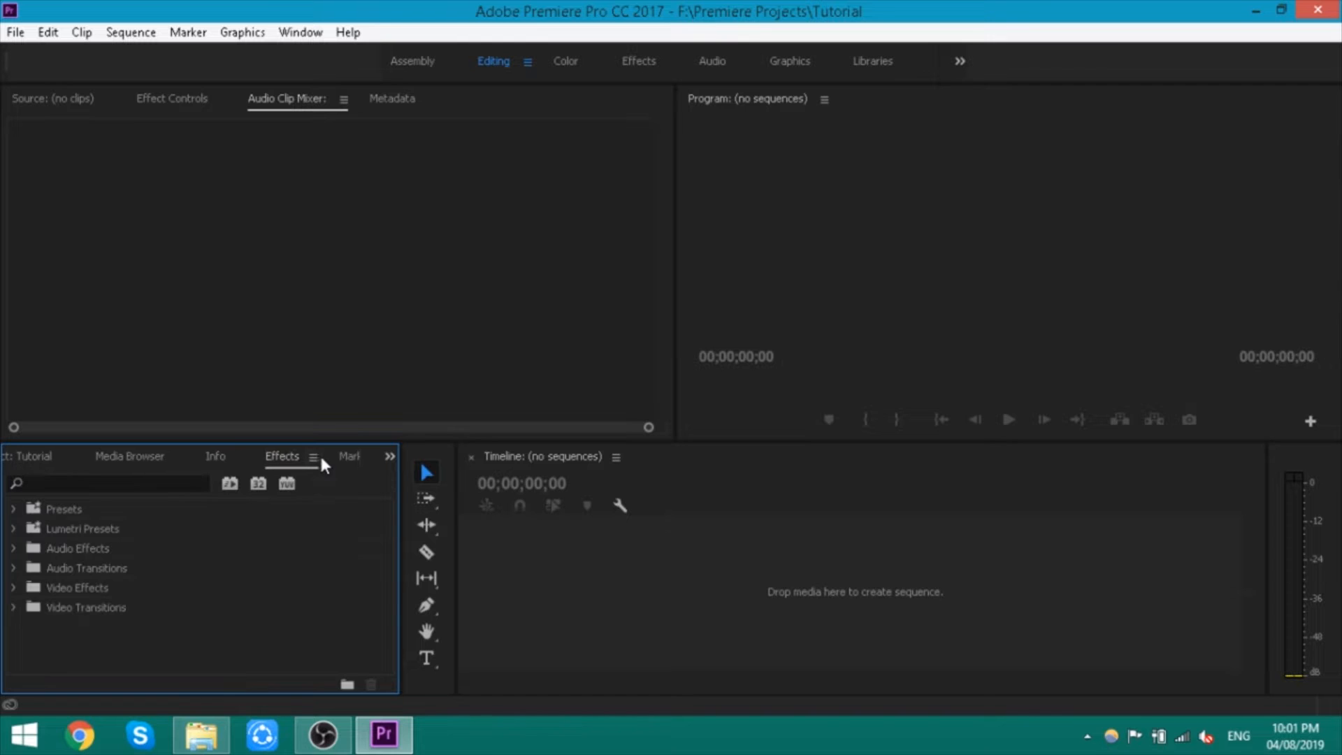
left_click(349, 455)
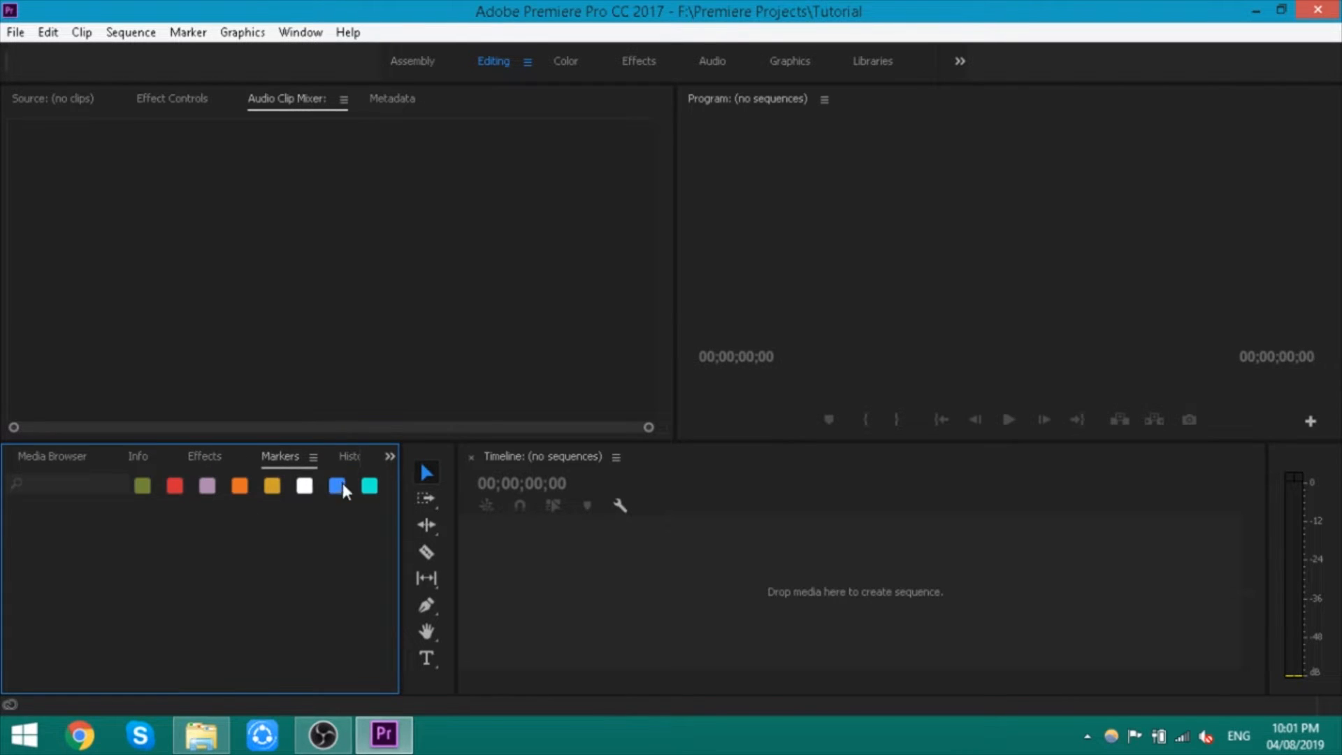
left_click(349, 456)
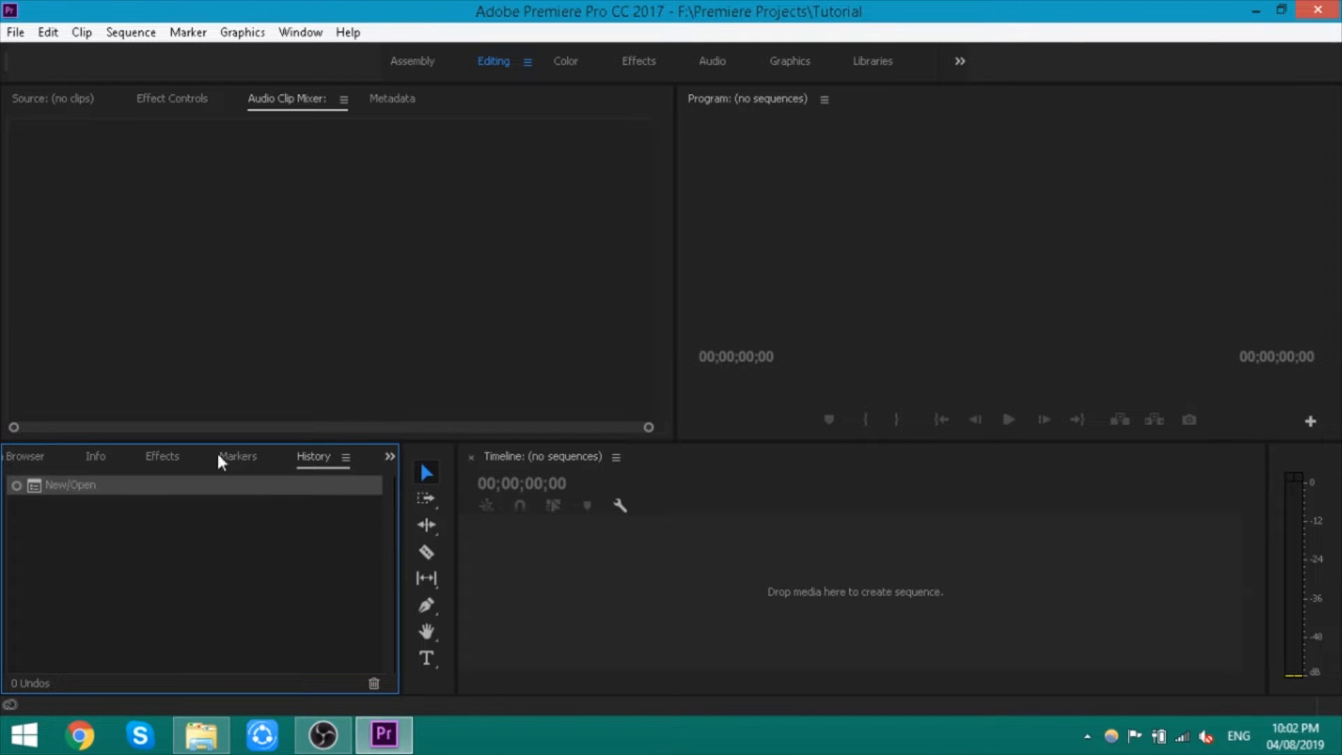
left_click(390, 457)
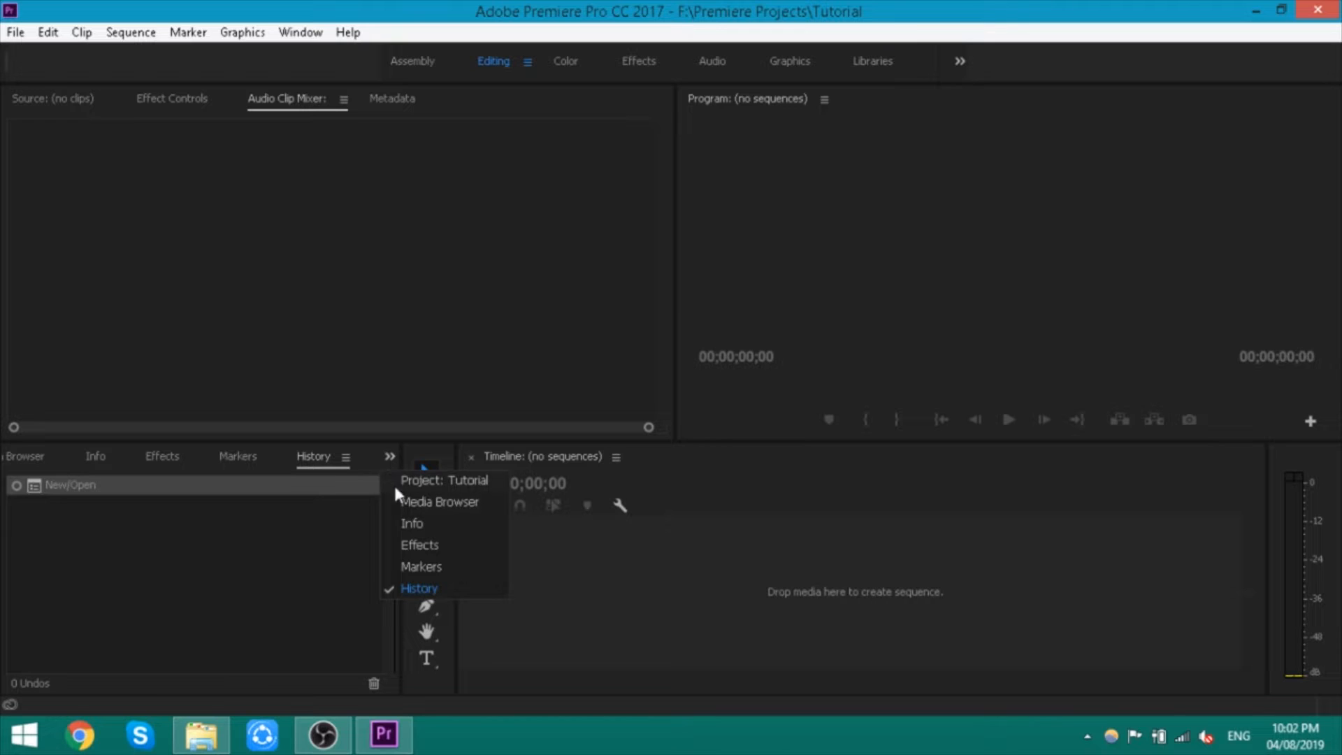
left_click(420, 481)
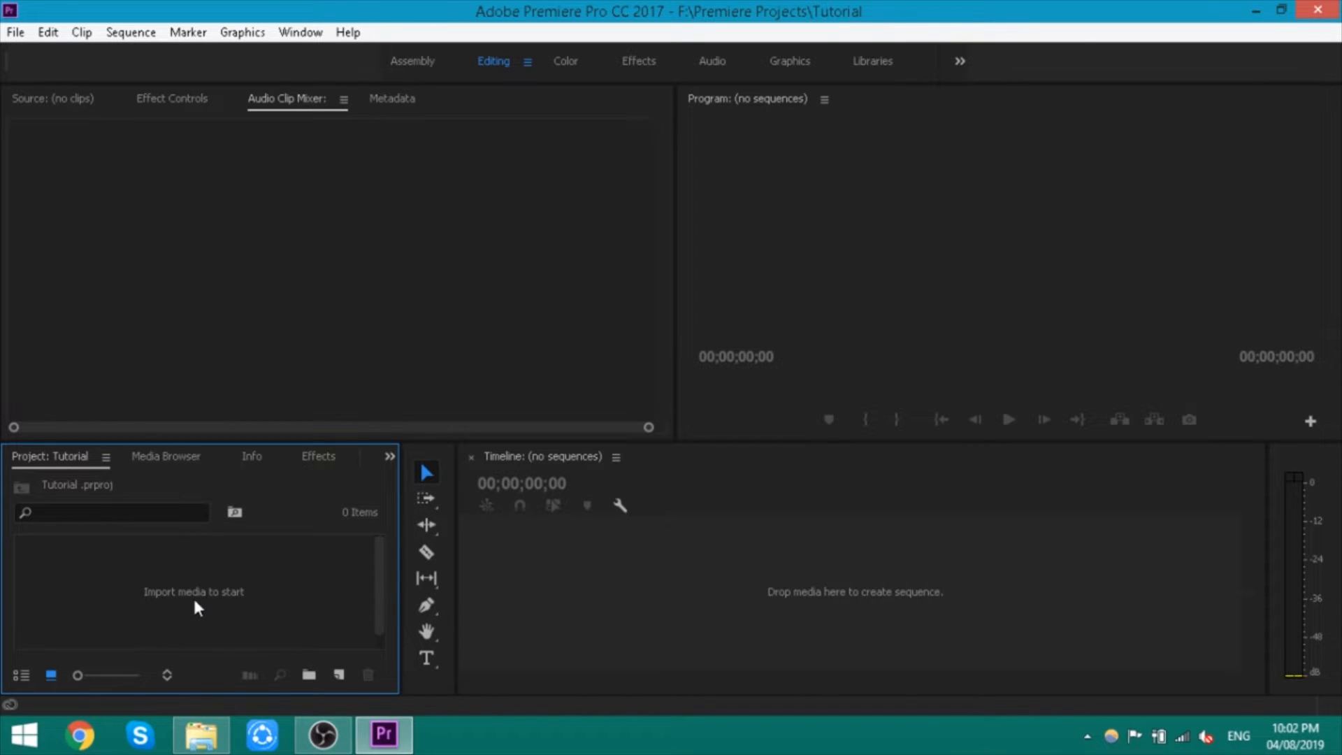
left_click(968, 230)
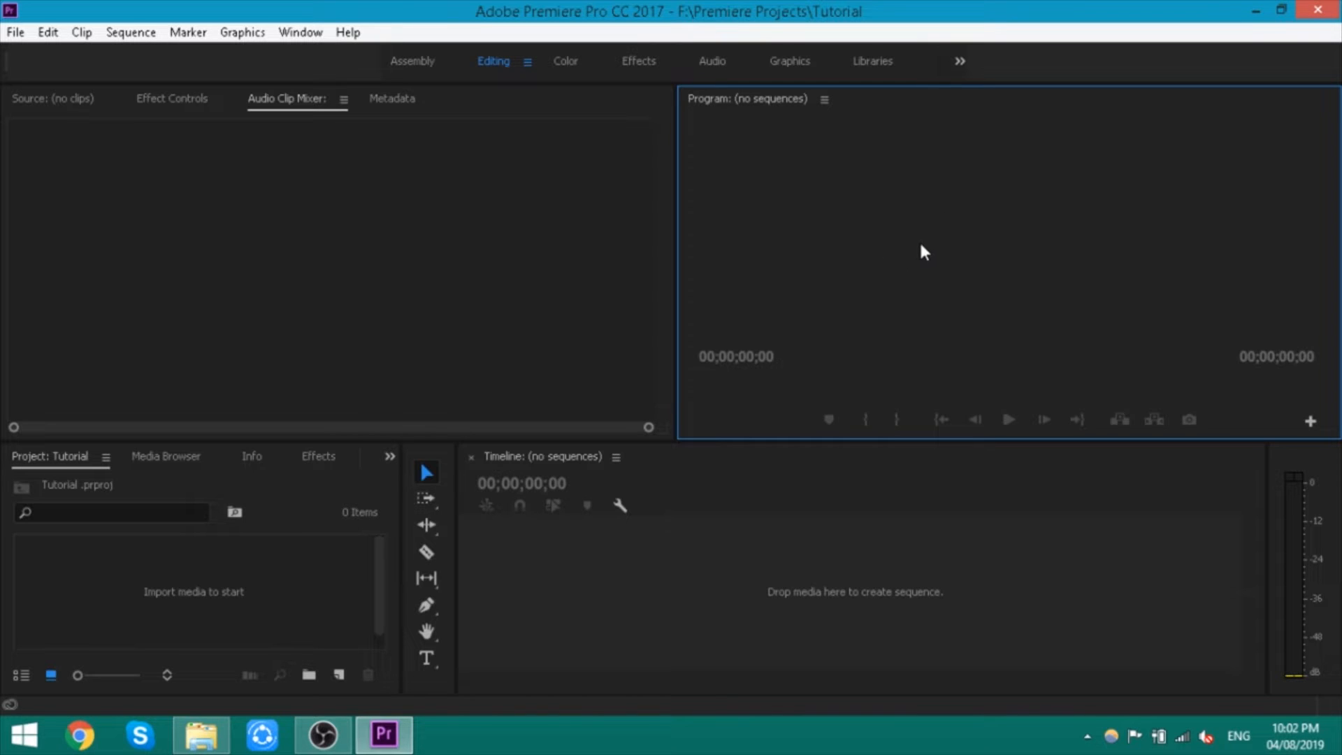
left_click(681, 578)
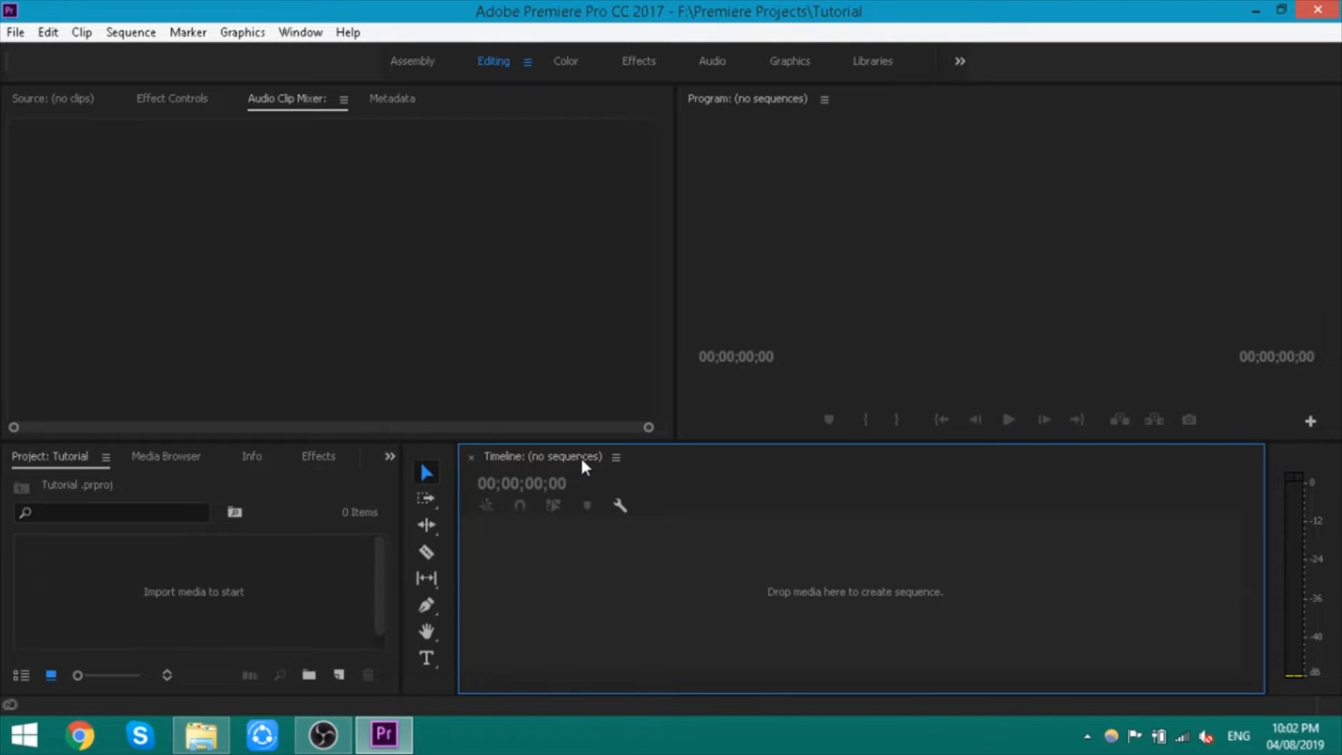
left_click(331, 600)
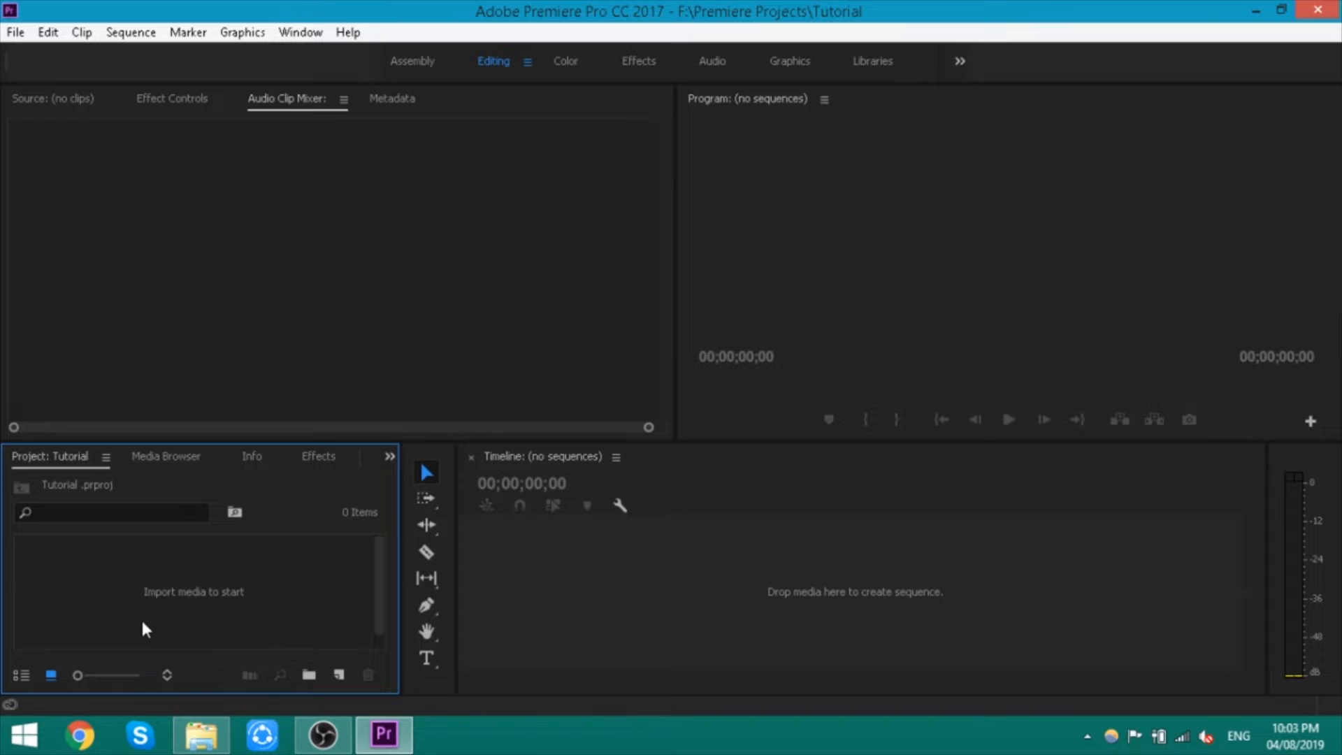
Start a new sequence from the project area and examine the ARRI 1080p and 2880p presets
left_click(338, 676)
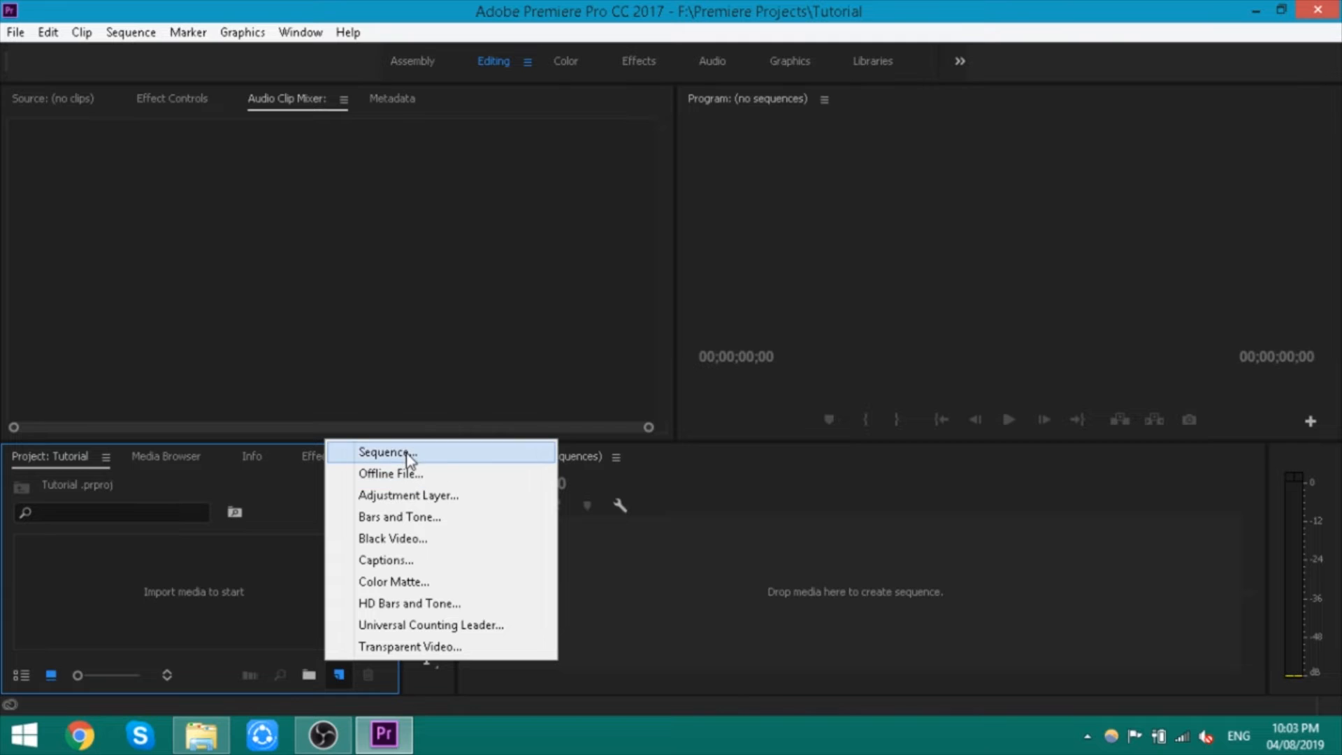
left_click(388, 454)
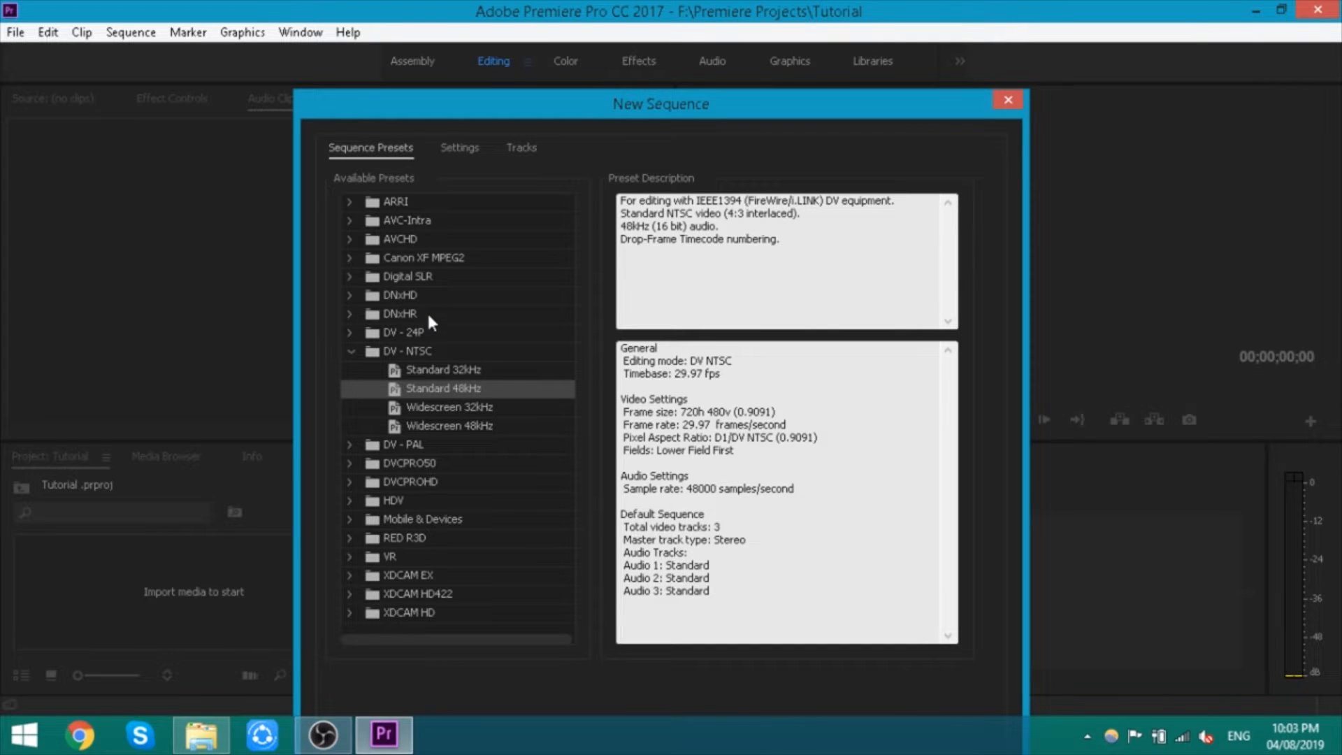
left_click(390, 241)
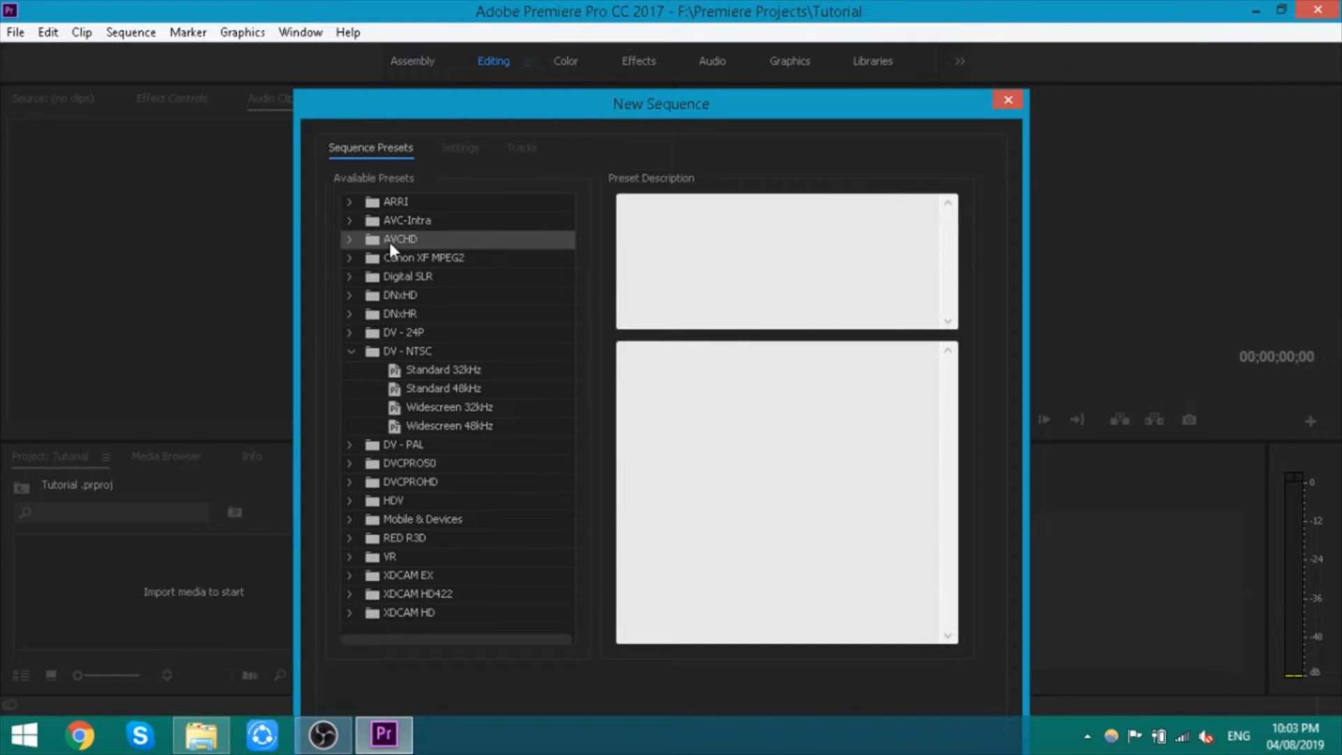
left_click(389, 202)
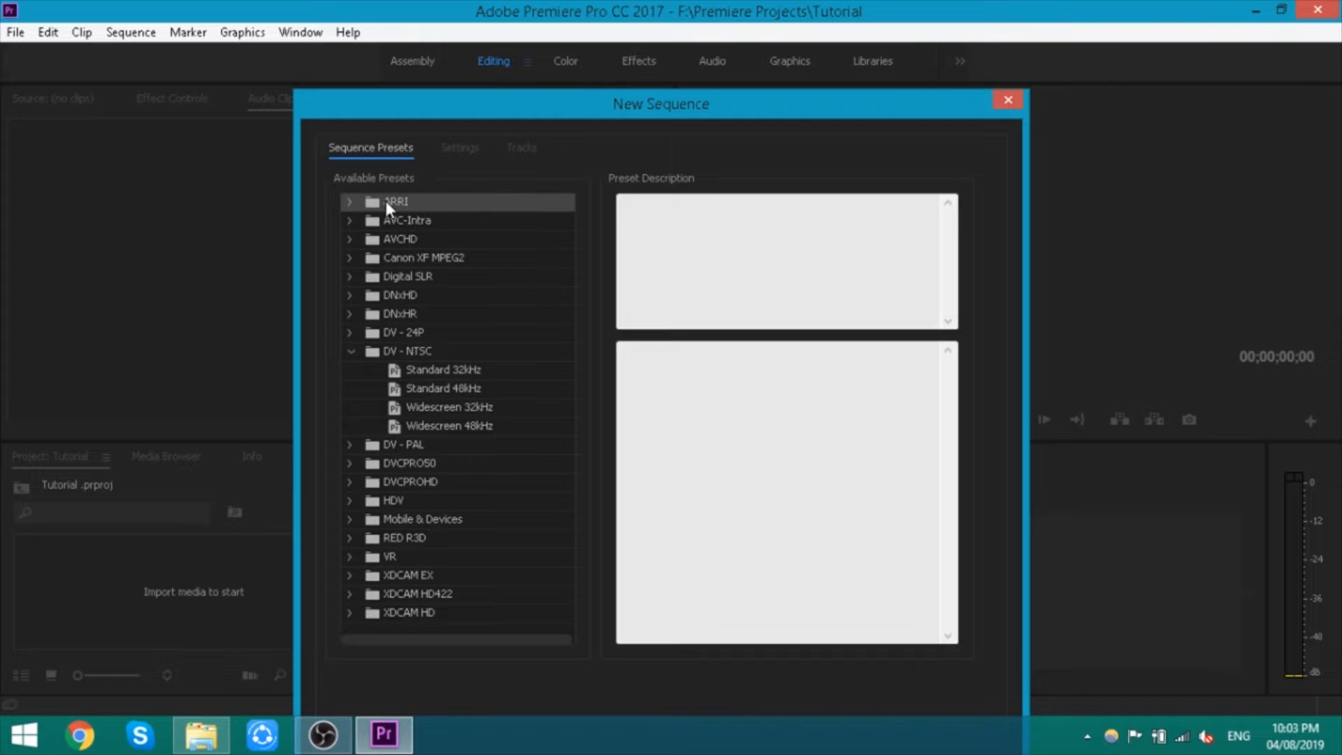
left_click(349, 203)
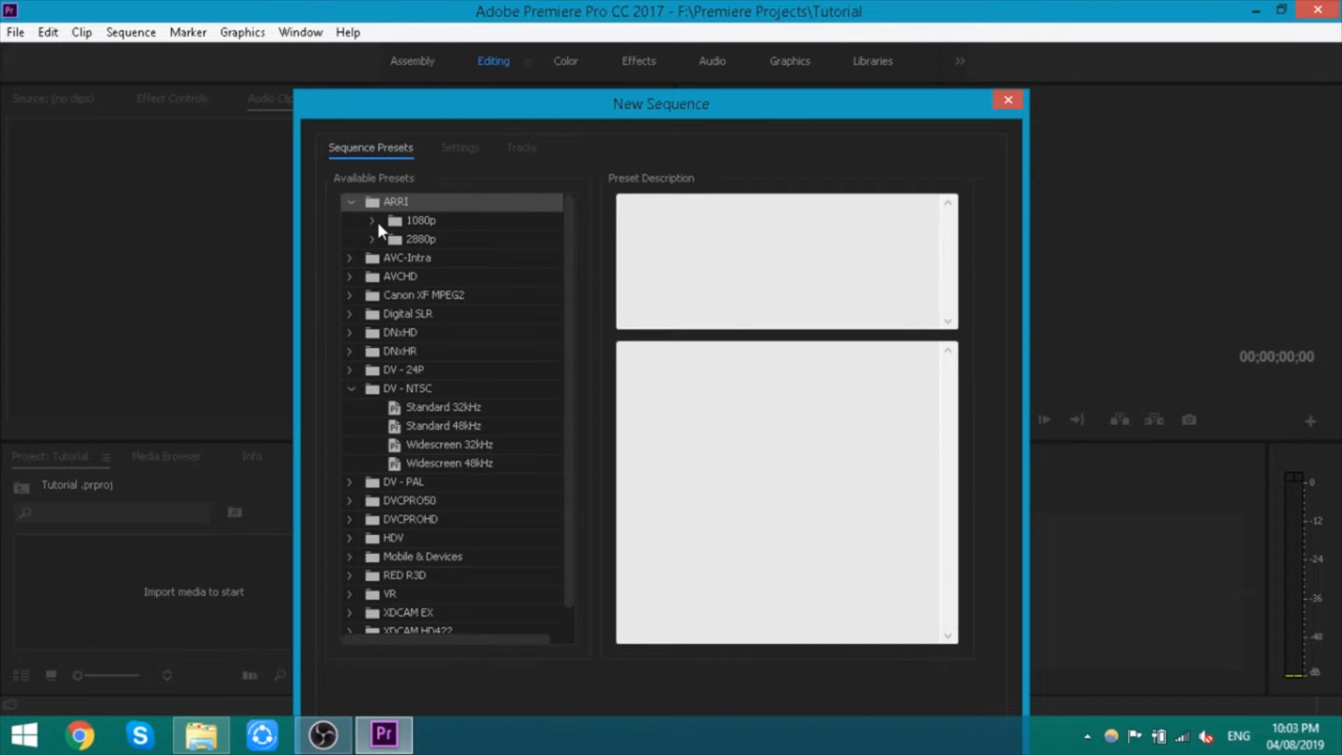
left_click(373, 221)
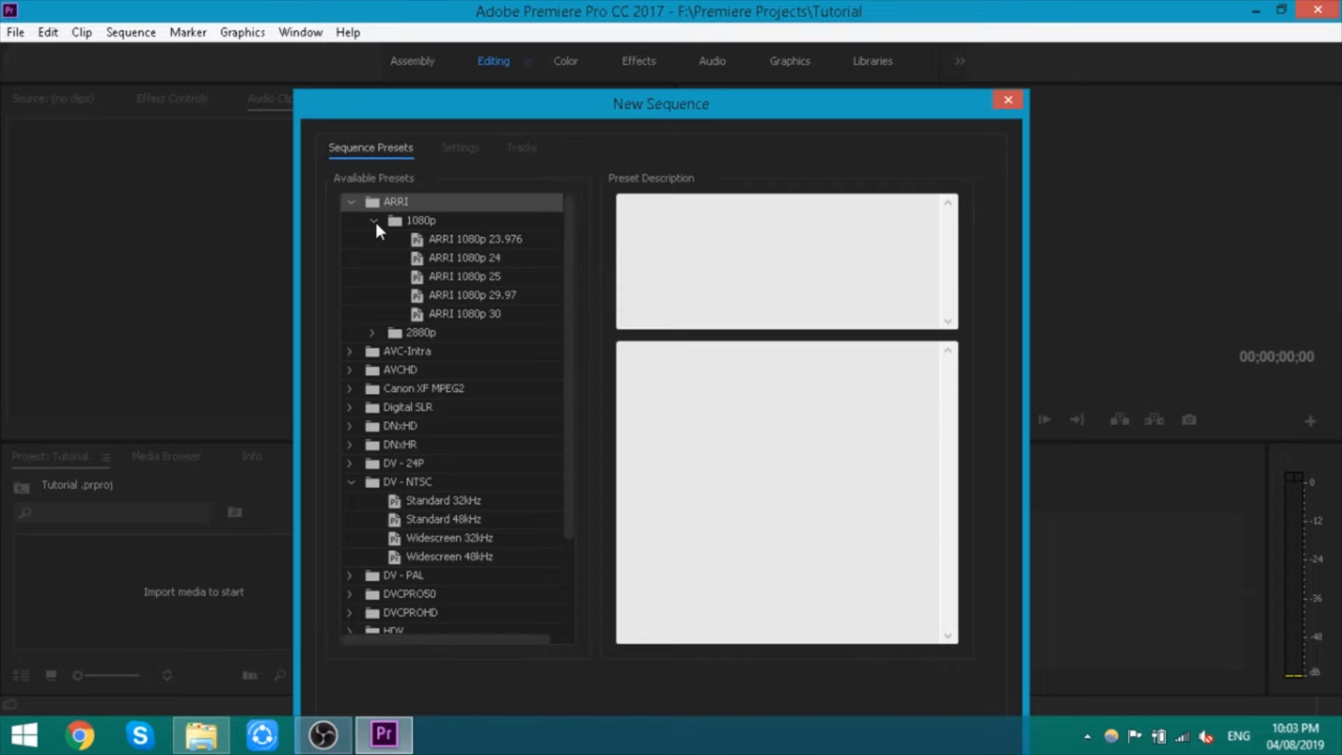
left_click(375, 220)
left_click(375, 221)
left_click(375, 220)
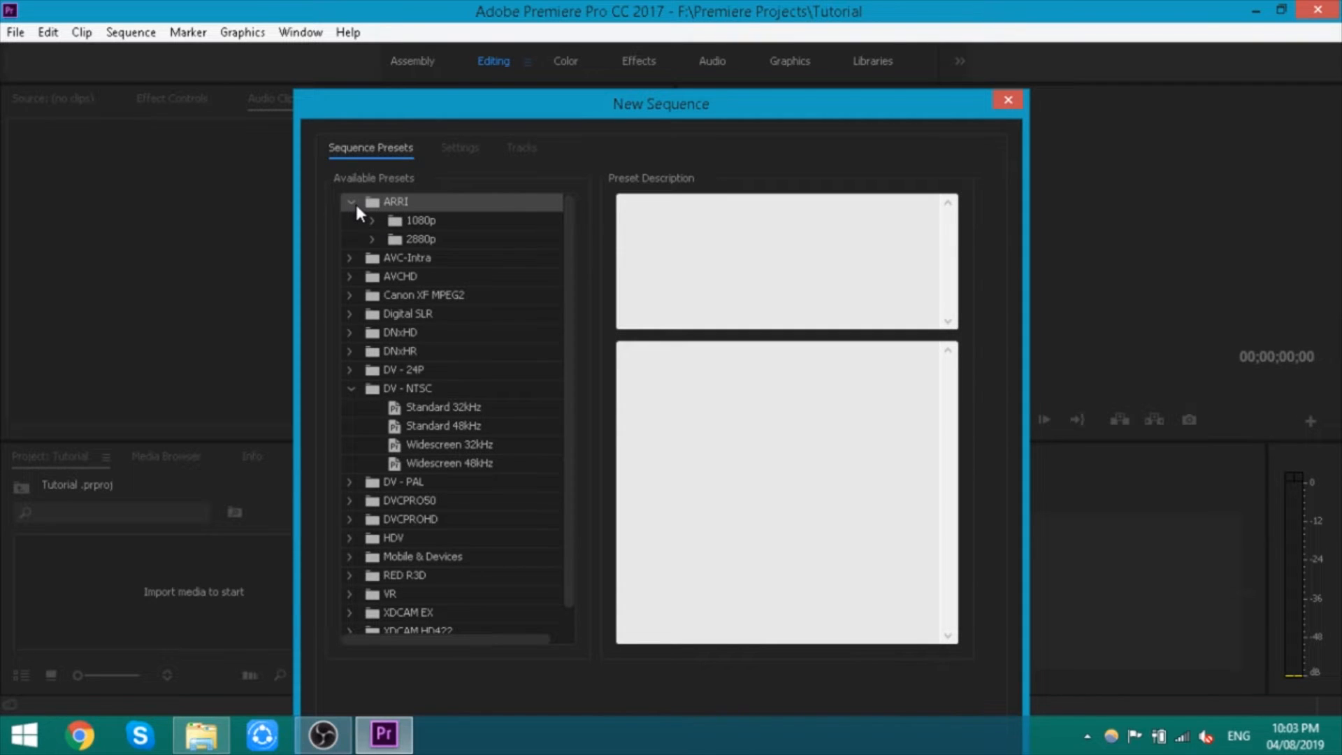
left_click(375, 239)
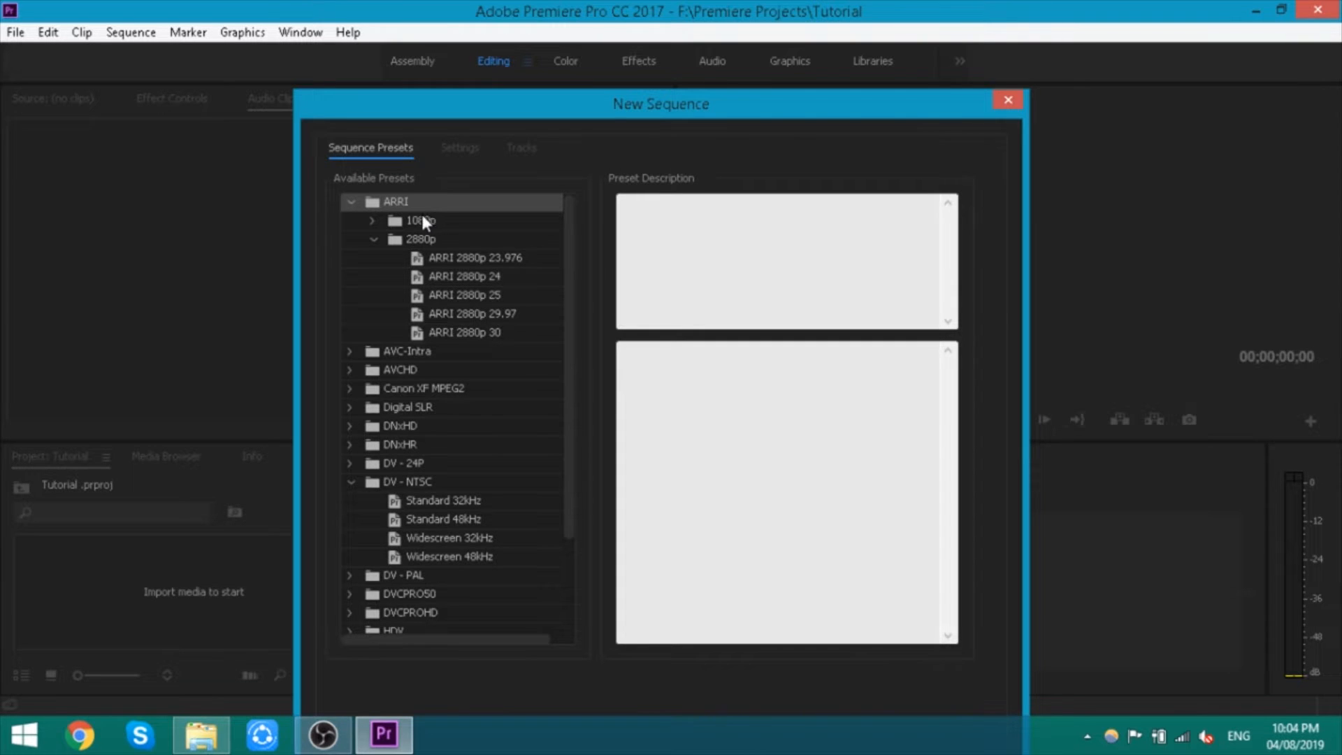
left_click(373, 240)
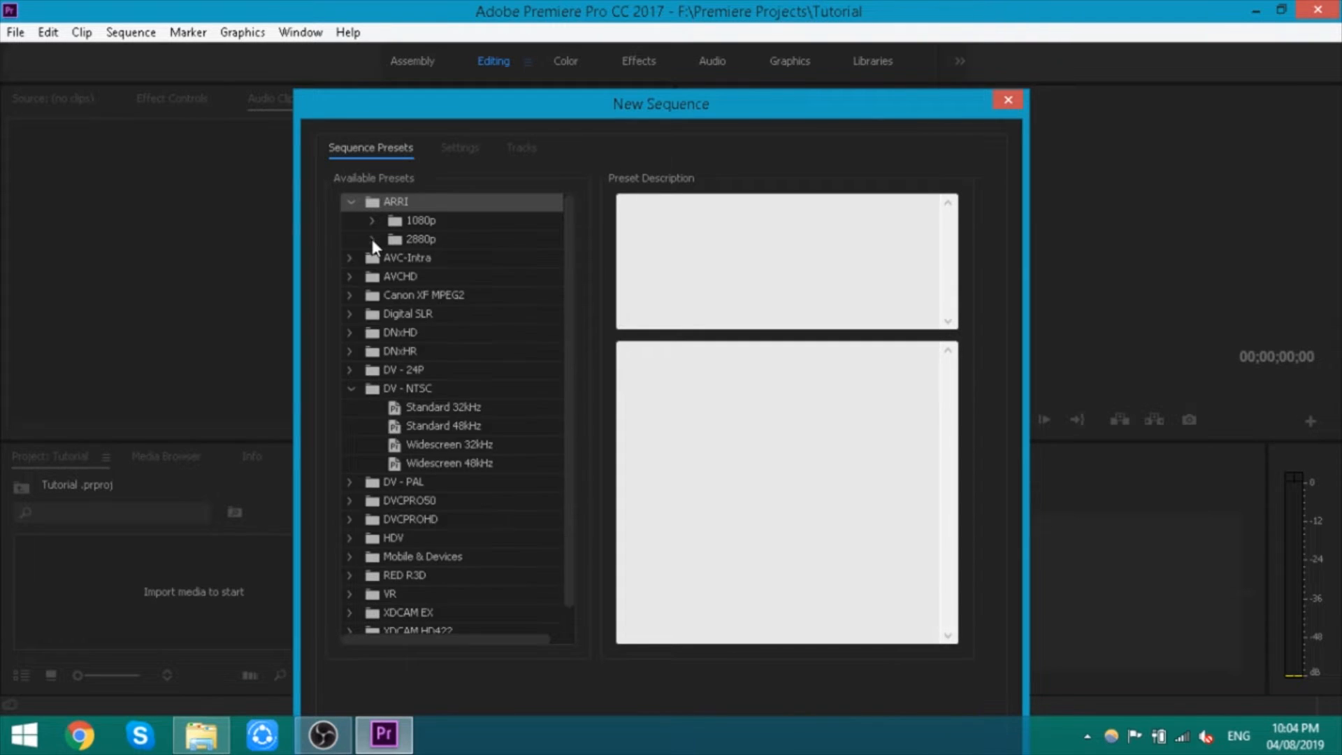
left_click(409, 223)
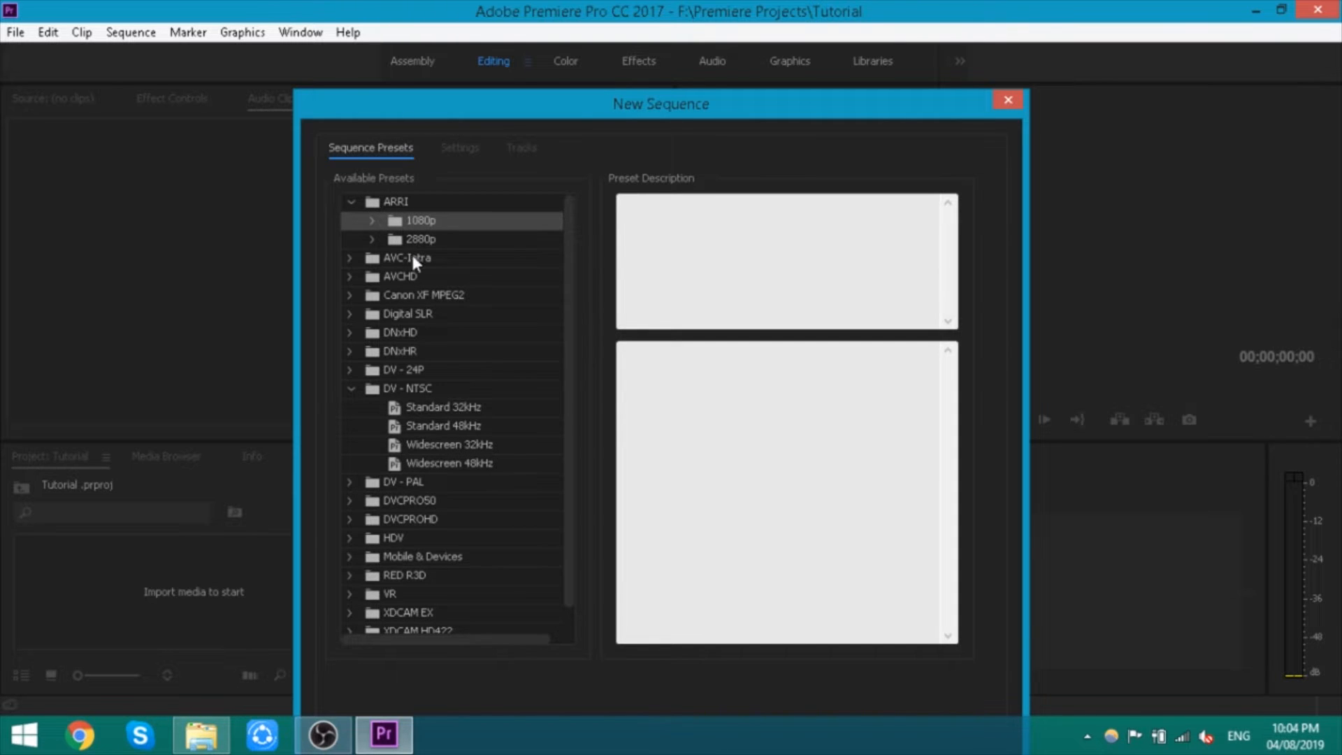
Look through the VR, RED R3D and Canon XF MPEG2 sequence presets and leave without creating a sequence
scroll(411, 427, "down", 1)
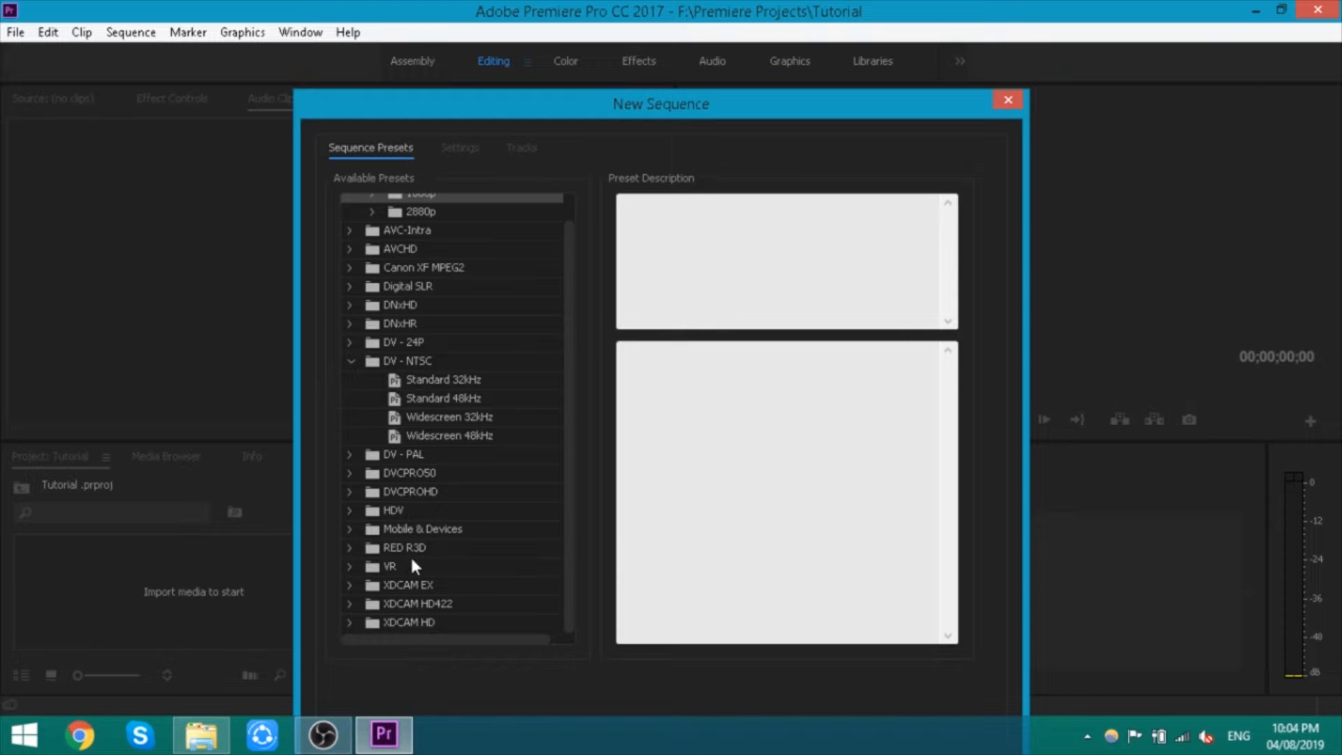
left_click(366, 569)
left_click(351, 565)
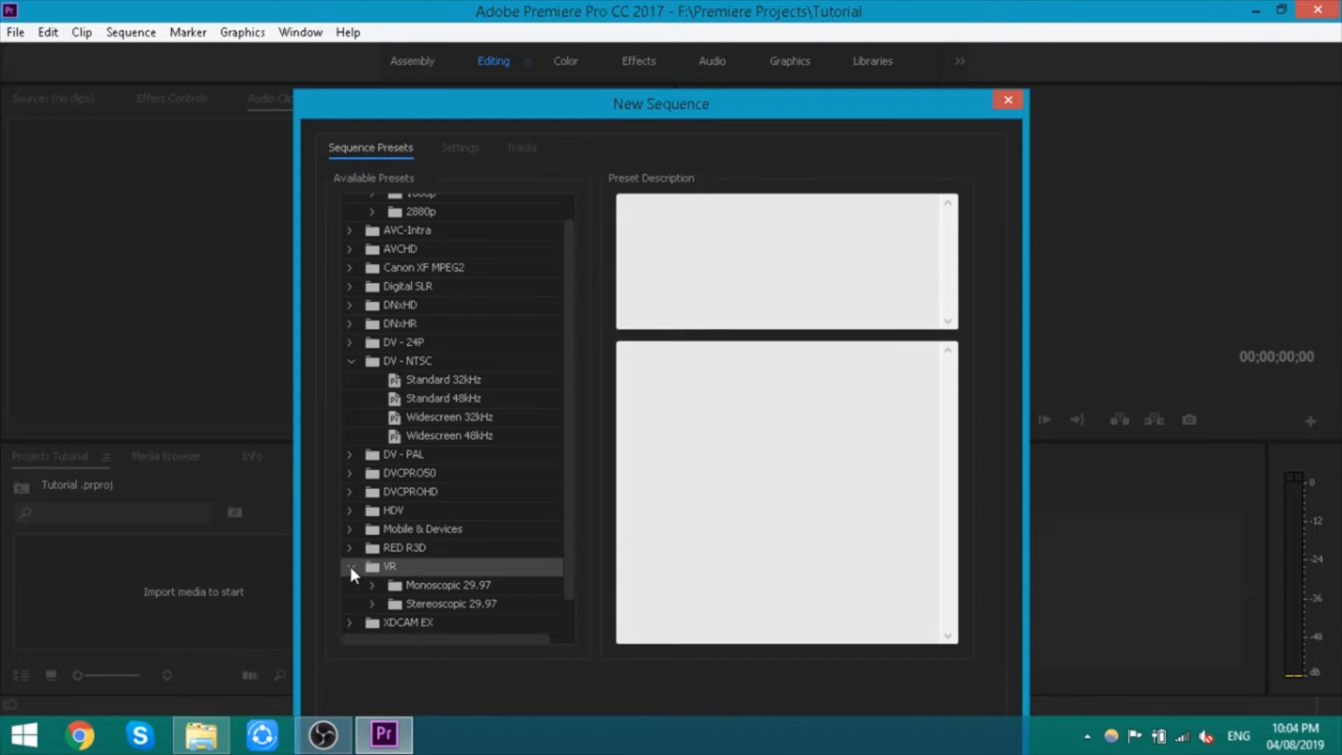
left_click(351, 566)
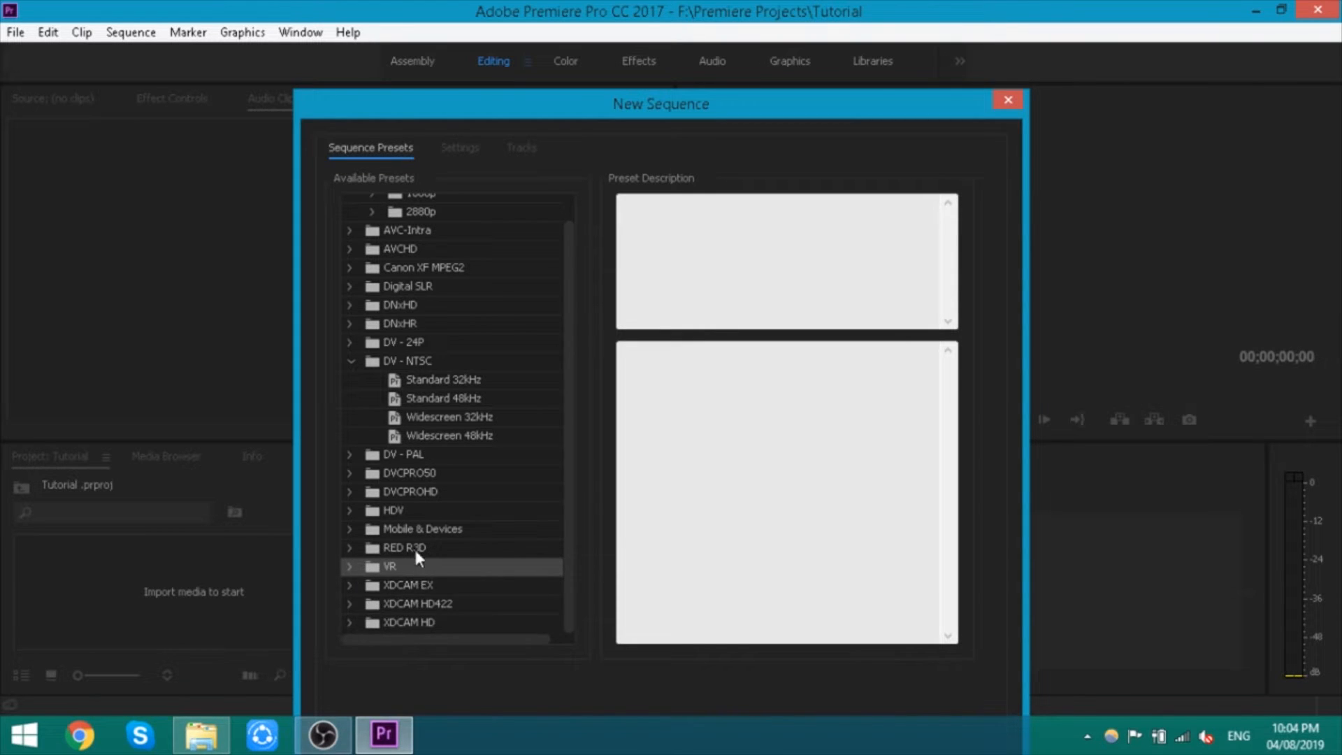
left_click(351, 548)
left_click(350, 547)
scroll(377, 330, "up", 1)
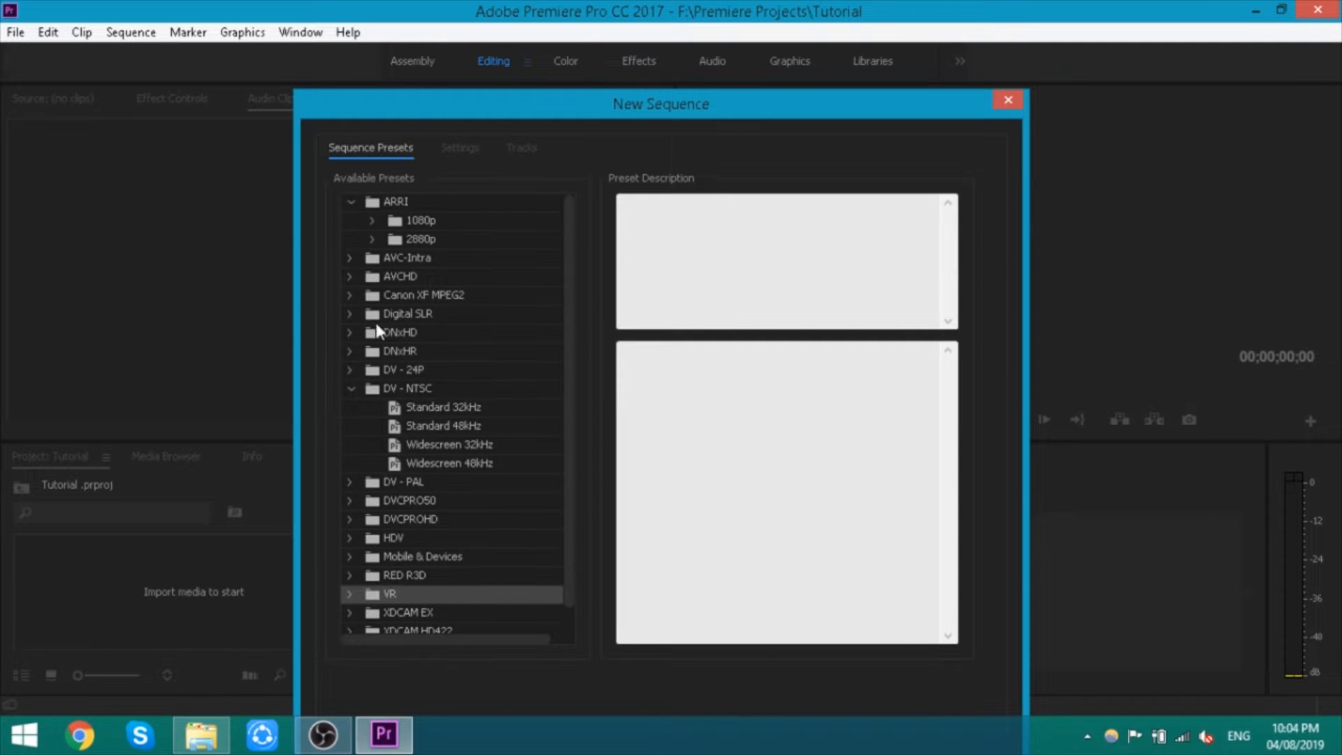
left_click(351, 294)
left_click(351, 293)
scroll(484, 367, "down", 1)
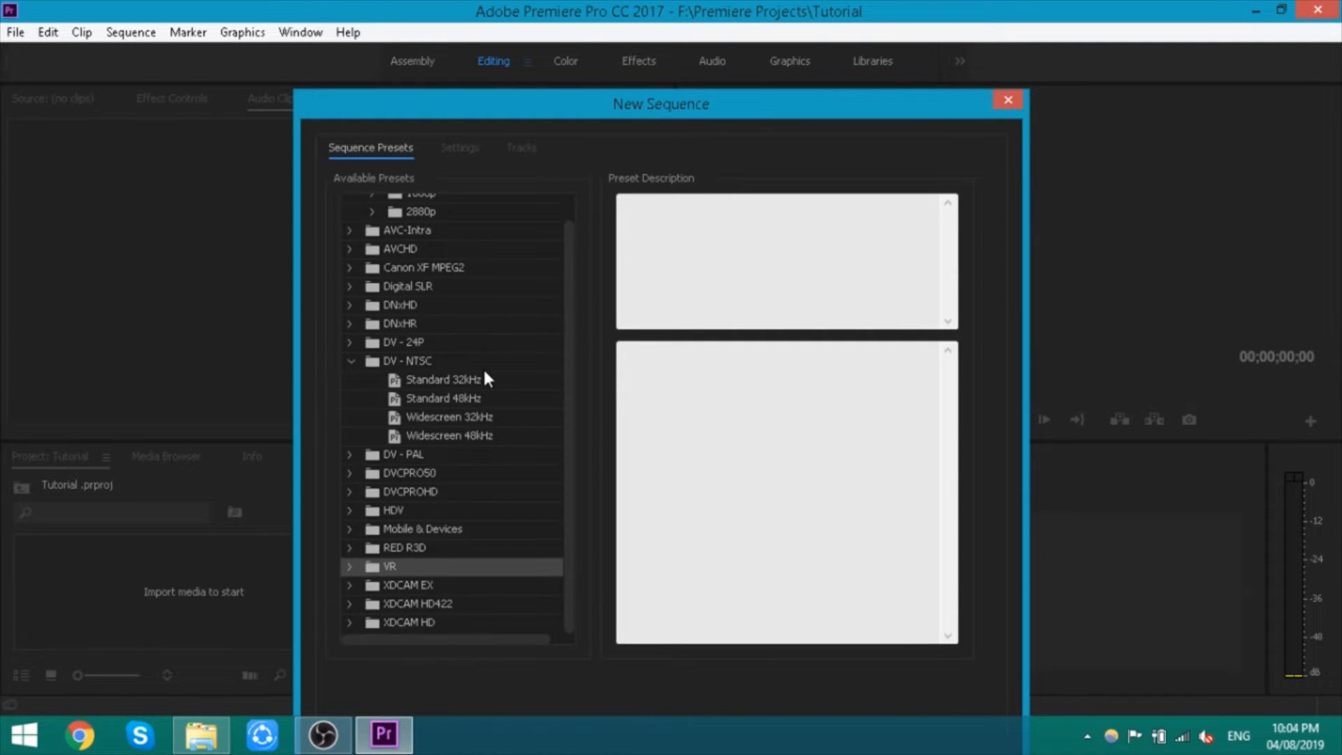
scroll(488, 378, "up", 1)
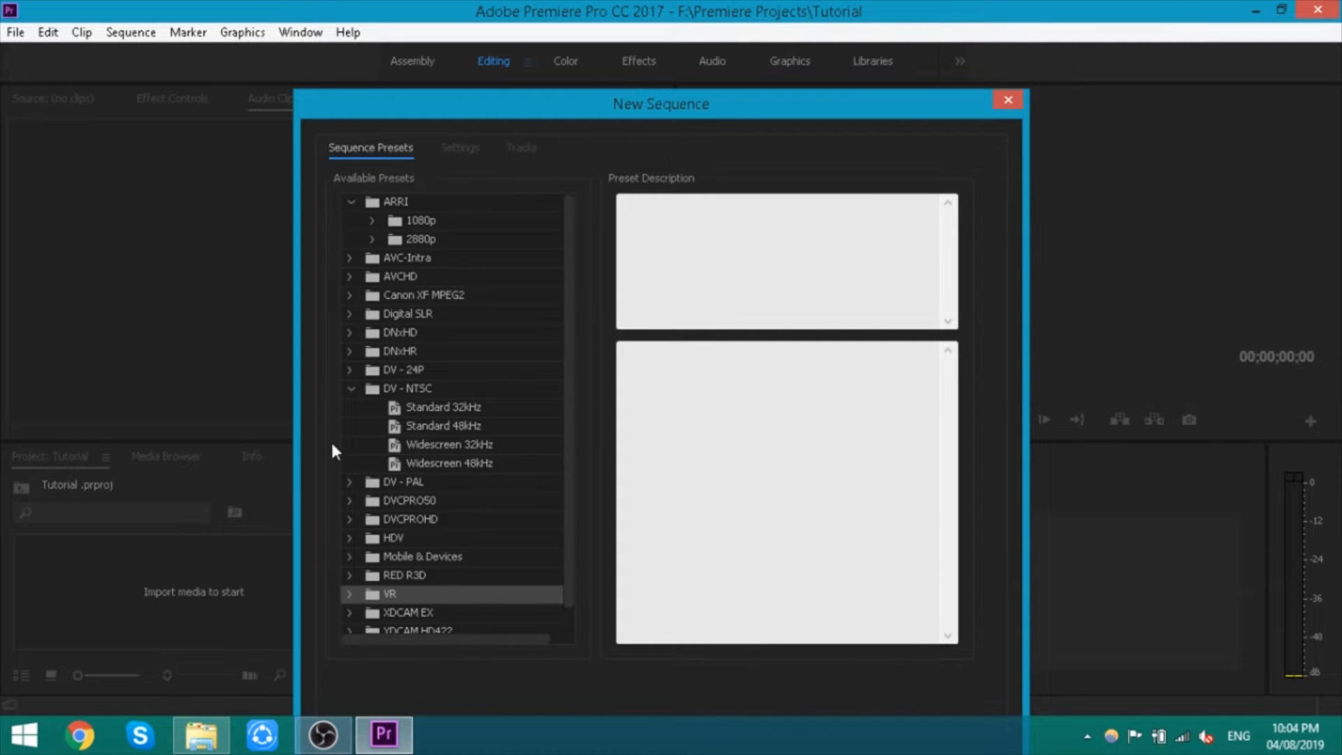
left_click(348, 202)
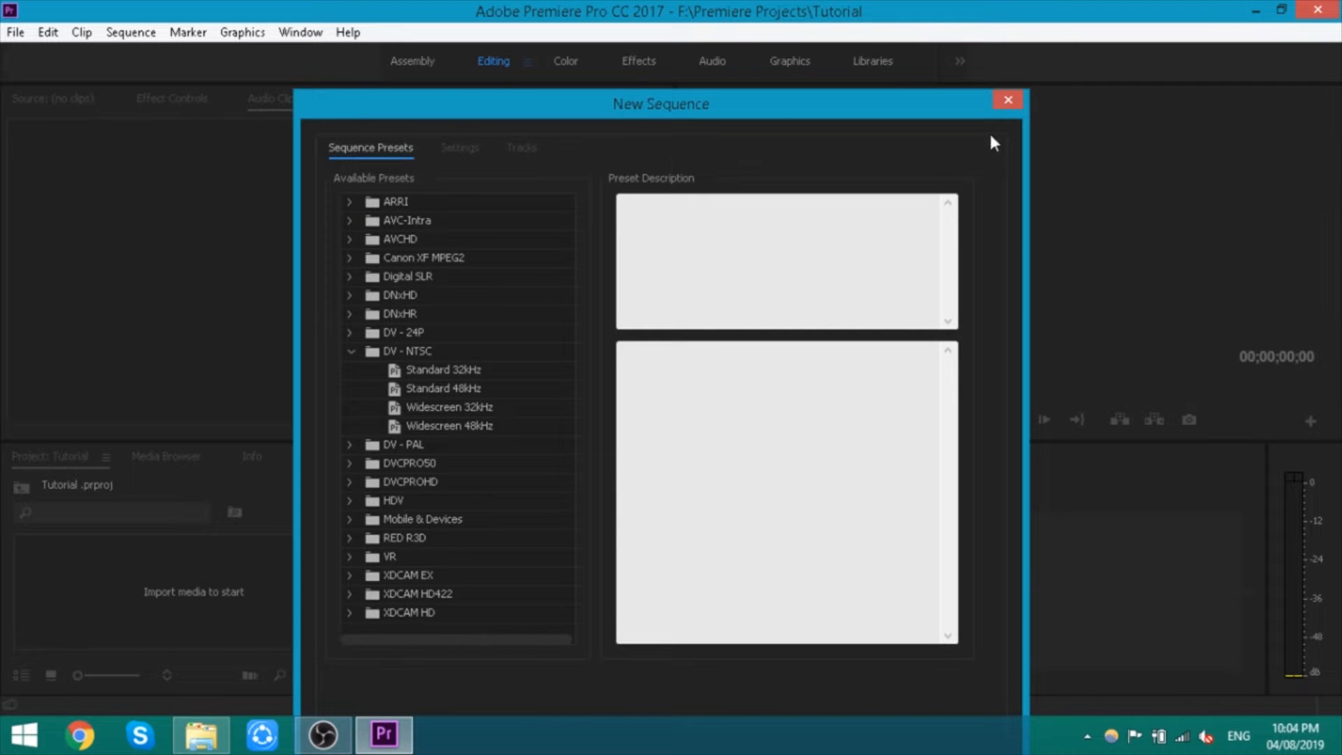
left_click_drag(842, 112, 864, 50)
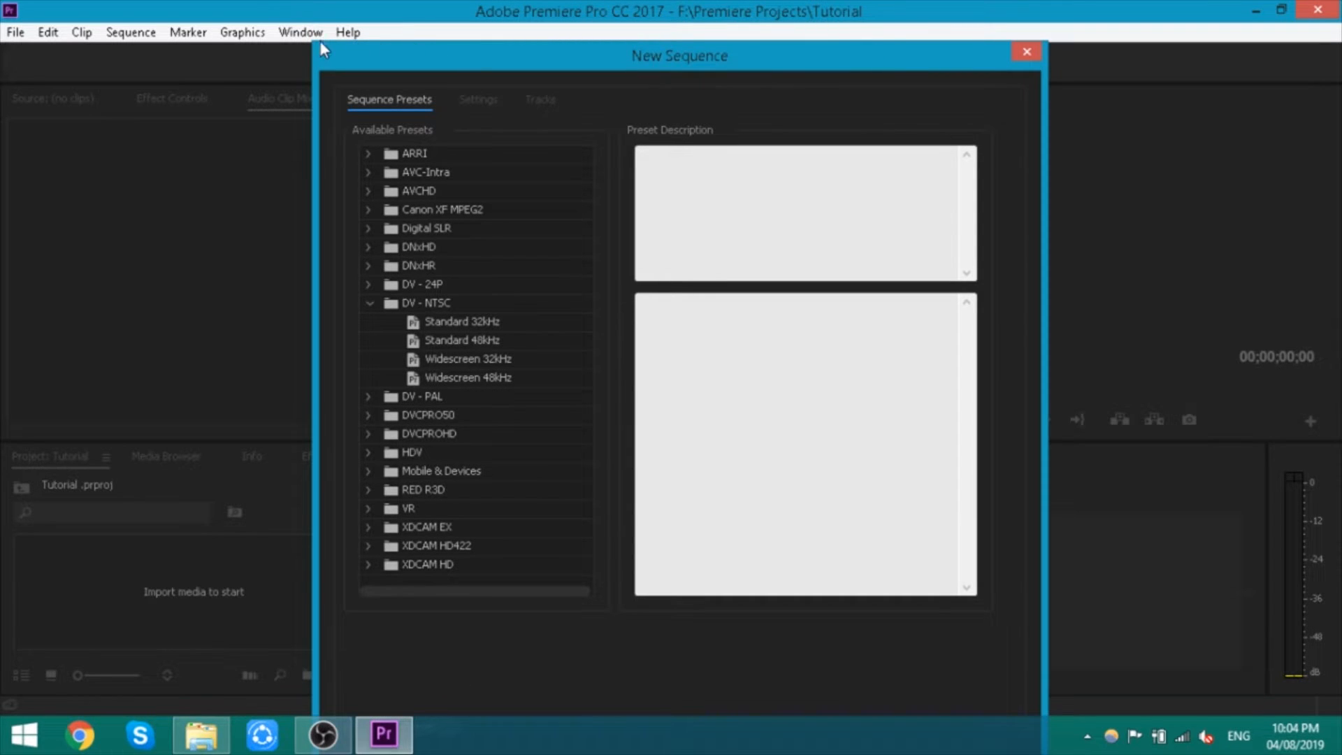
left_click(1024, 52)
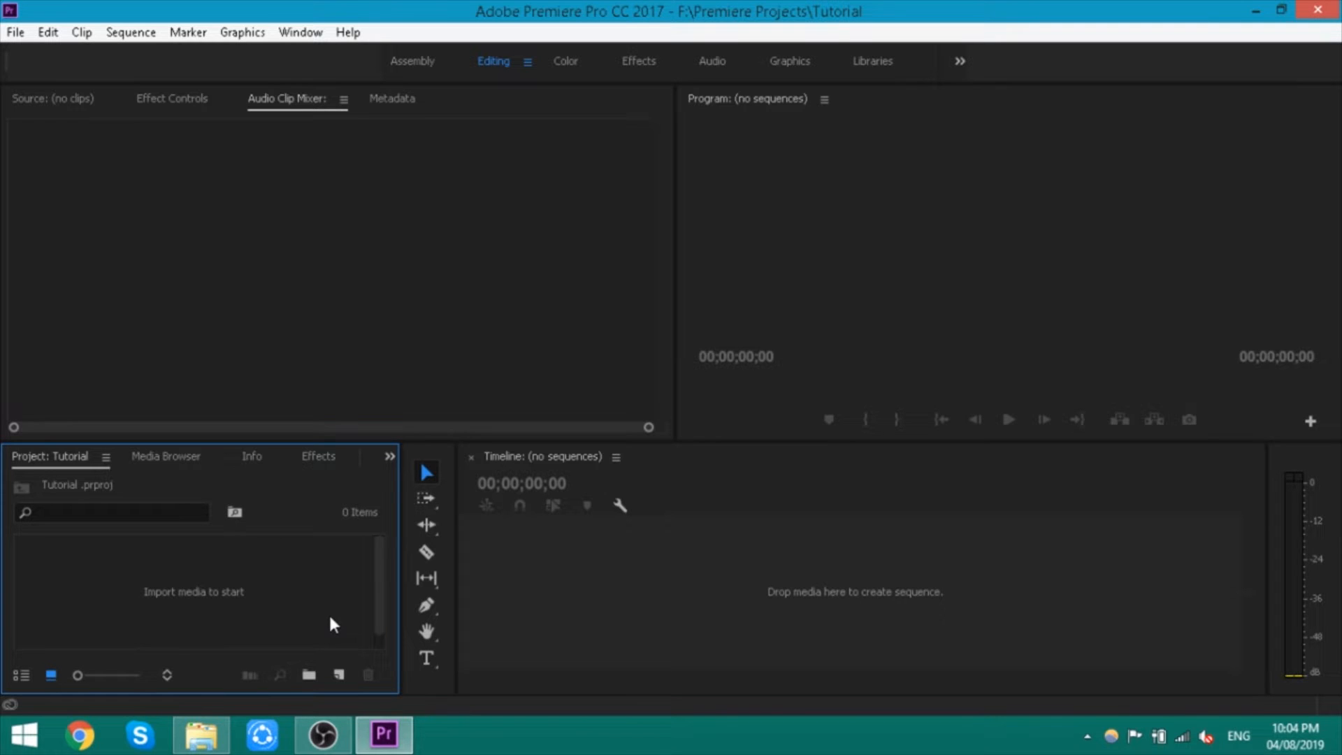
Import video 3 from the VIDS folder in File Explorer into the project and open it in the Source monitor
double_click(183, 604)
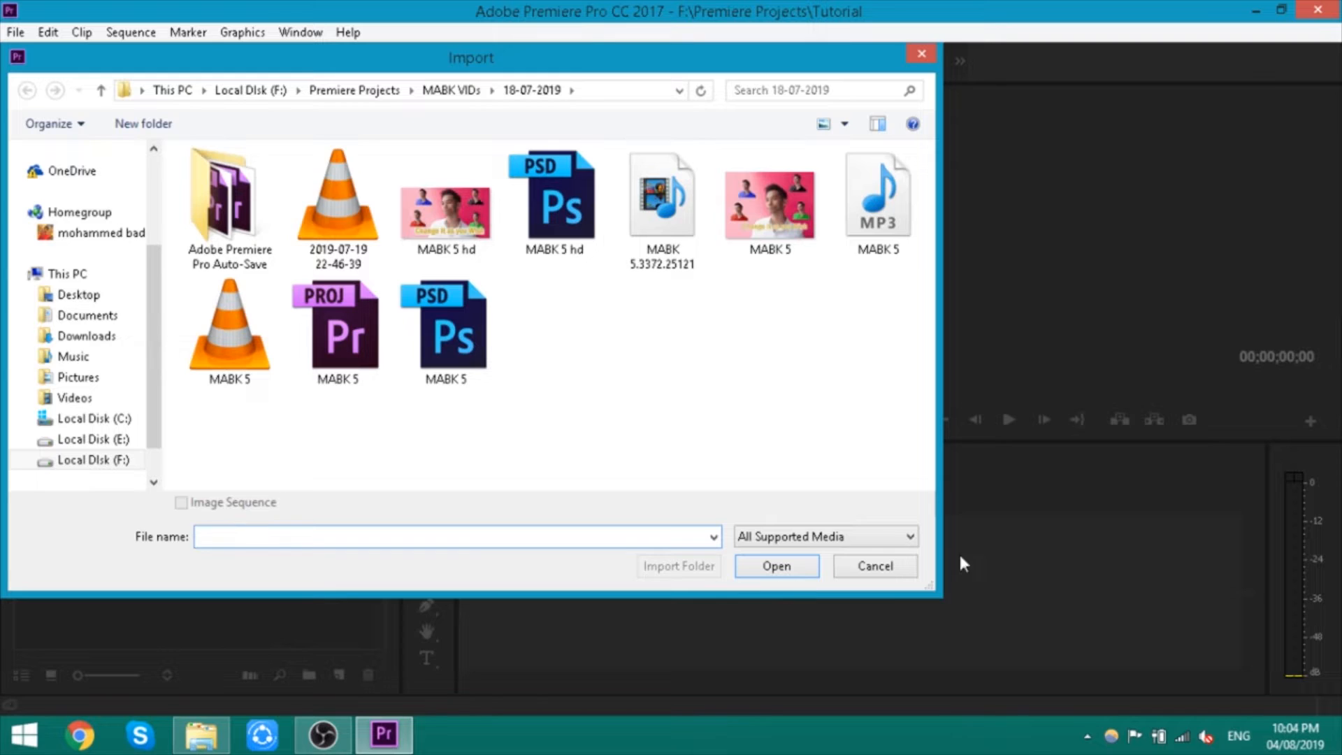
left_click(899, 565)
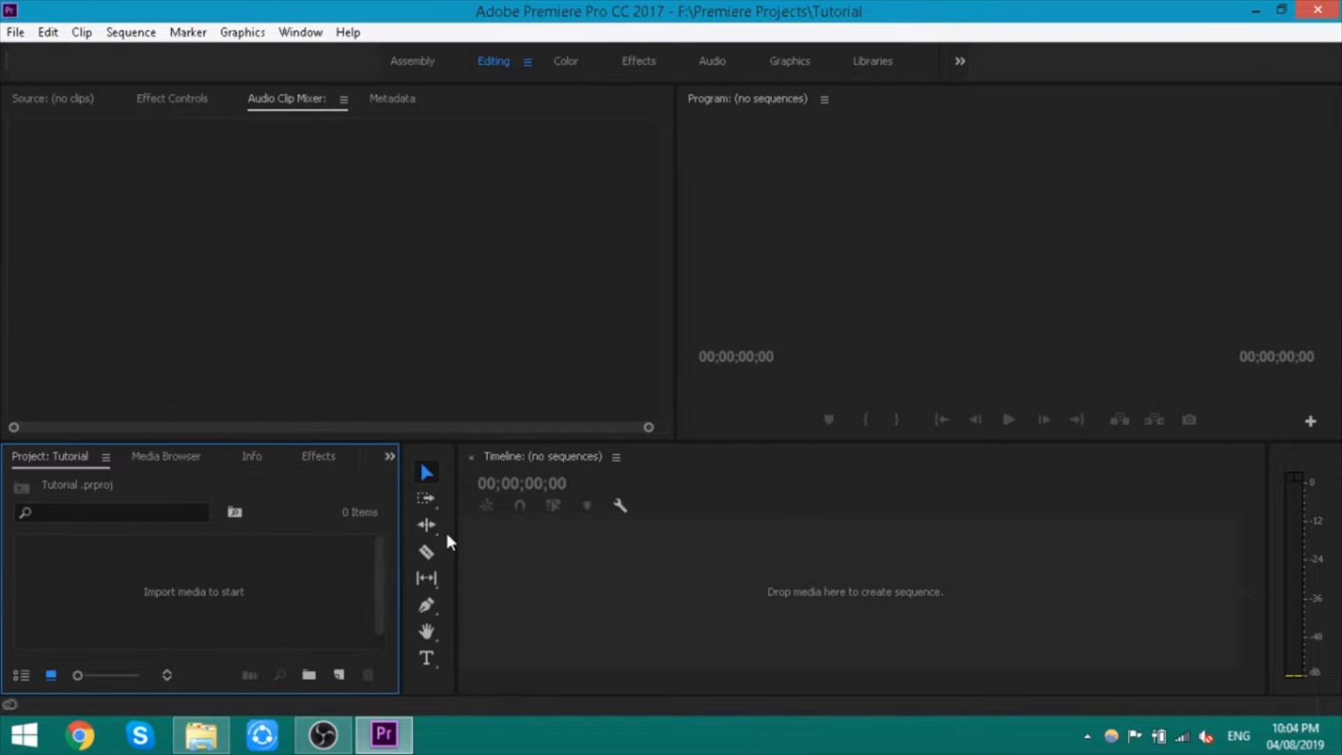
right_click(203, 745)
left_click(203, 746)
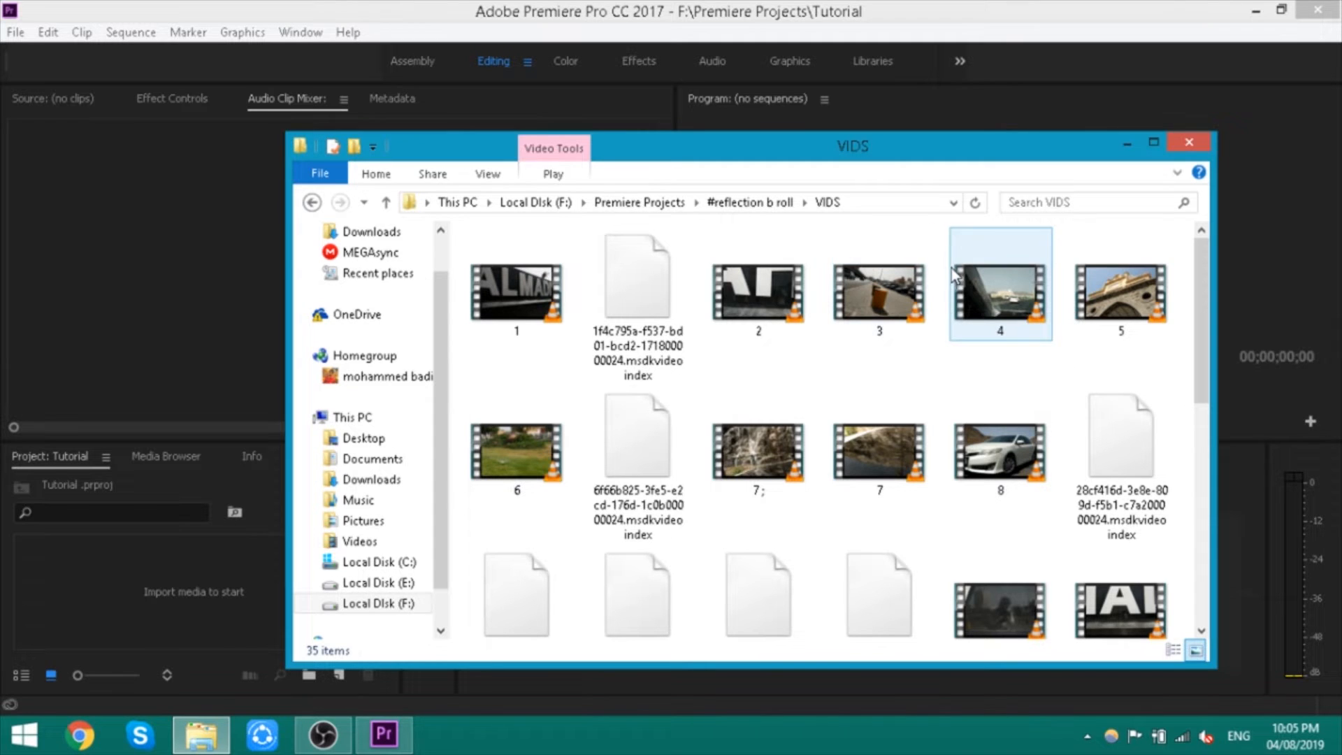
left_click(897, 281)
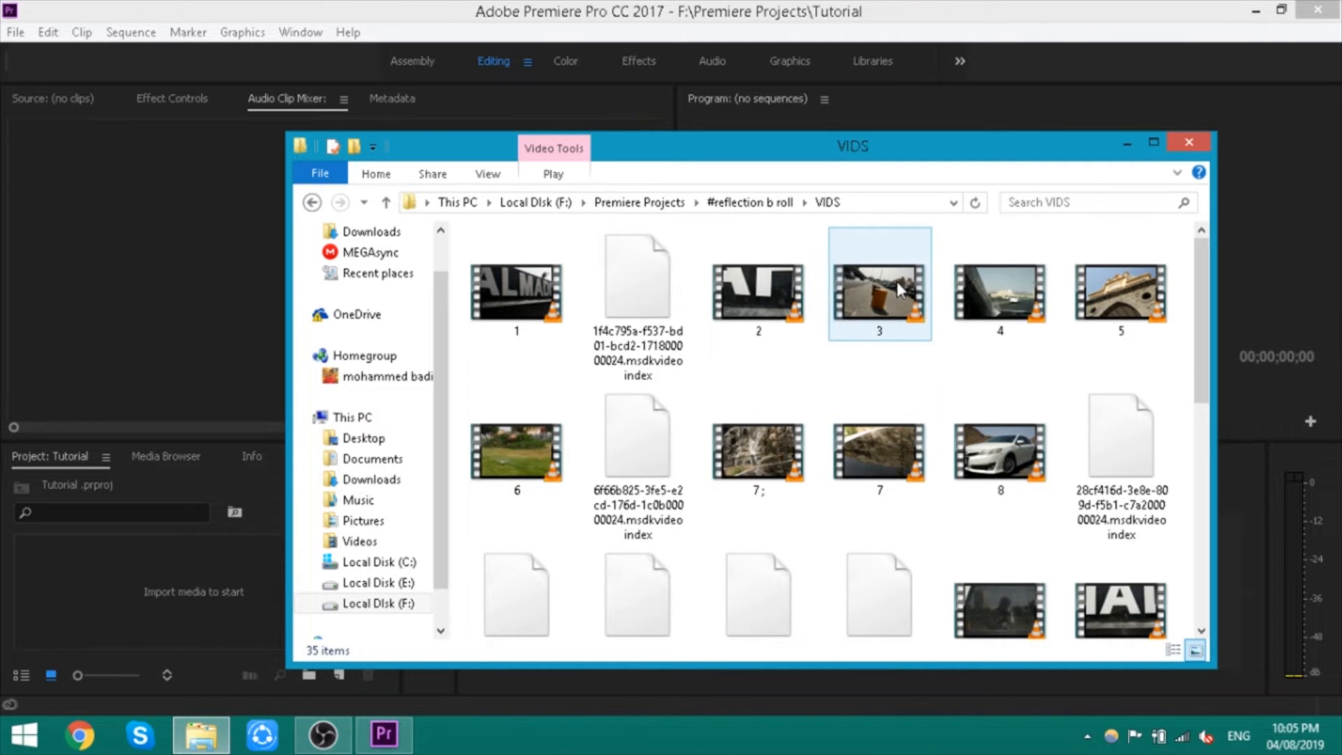
left_click_drag(896, 280, 210, 630)
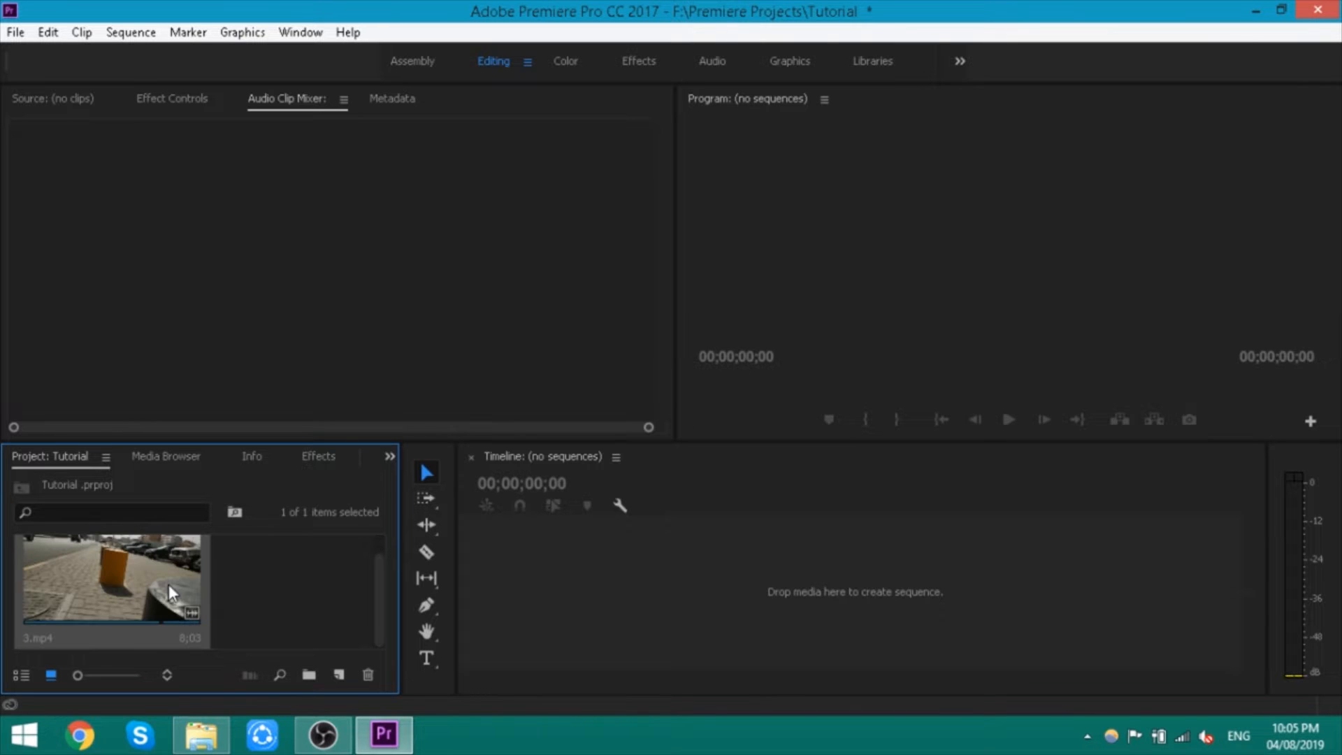
left_click(259, 605)
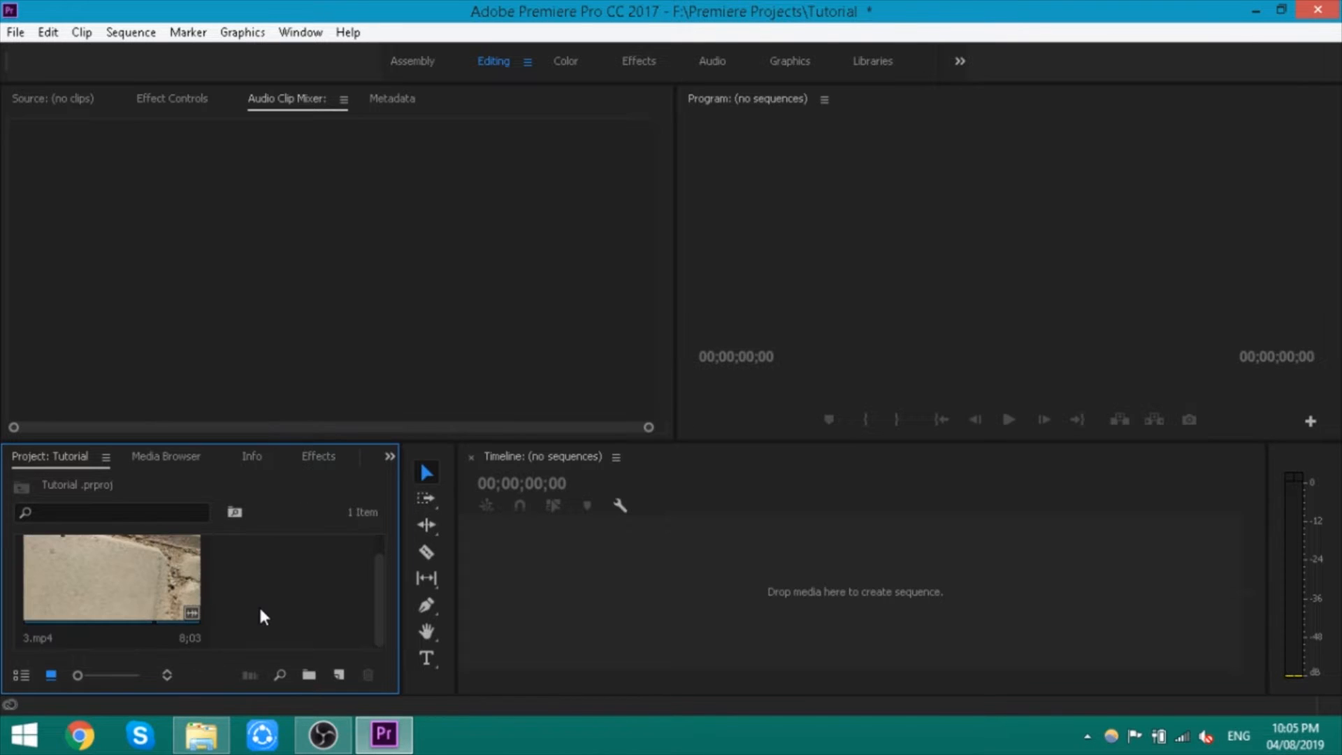
double_click(109, 588)
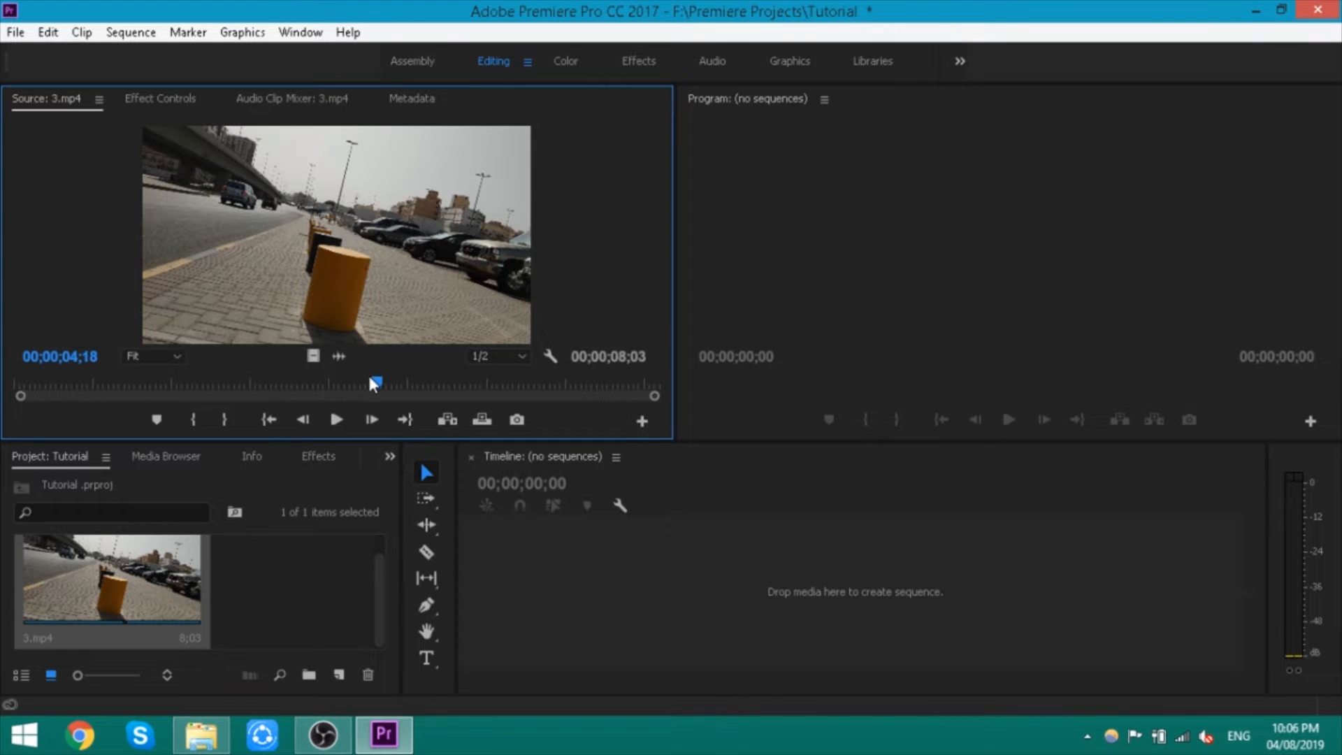
Try In points on the source clip 3.mp4 at 00;00;04;02 and at 00;00;06;18
left_click_drag(372, 379, 336, 383)
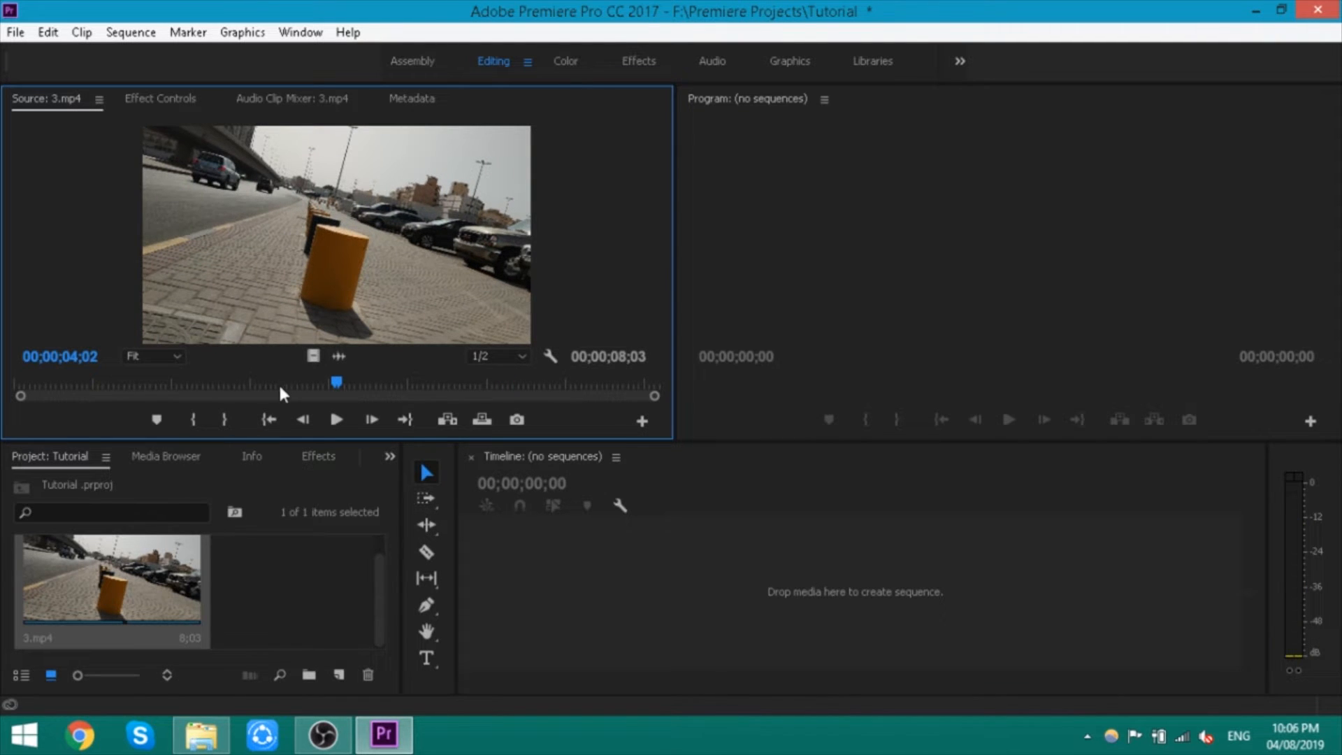
key("i")
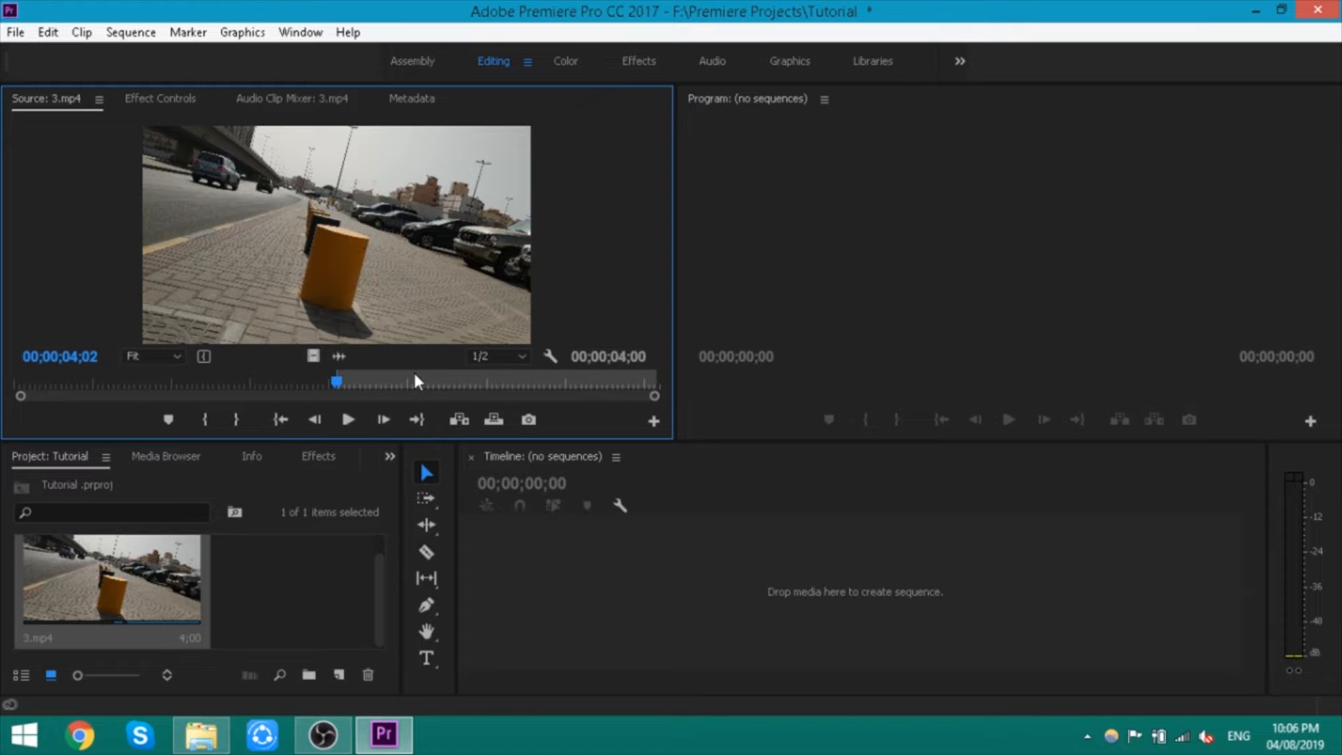
left_click(539, 378)
key("i")
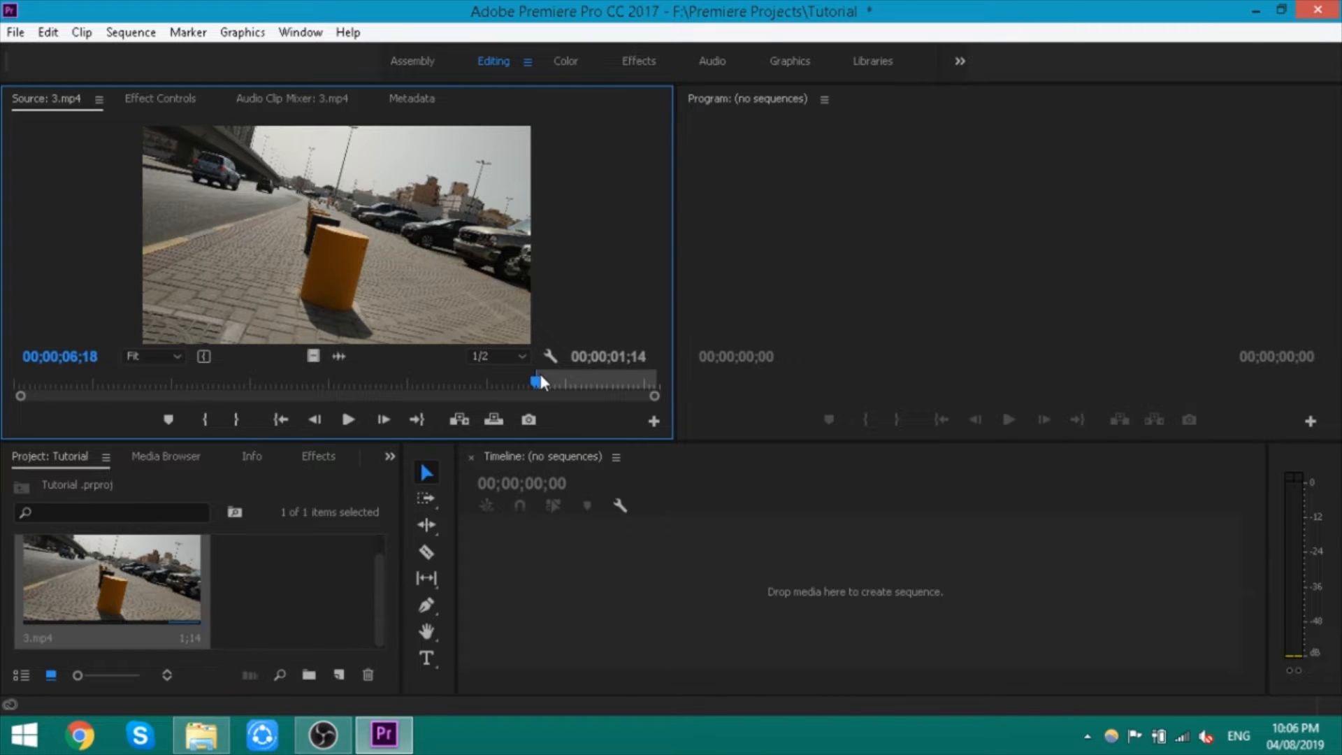
Mark the source clip's In point at 00;00;01;14 and its Out point at 00;00;07;15
left_click(188, 382)
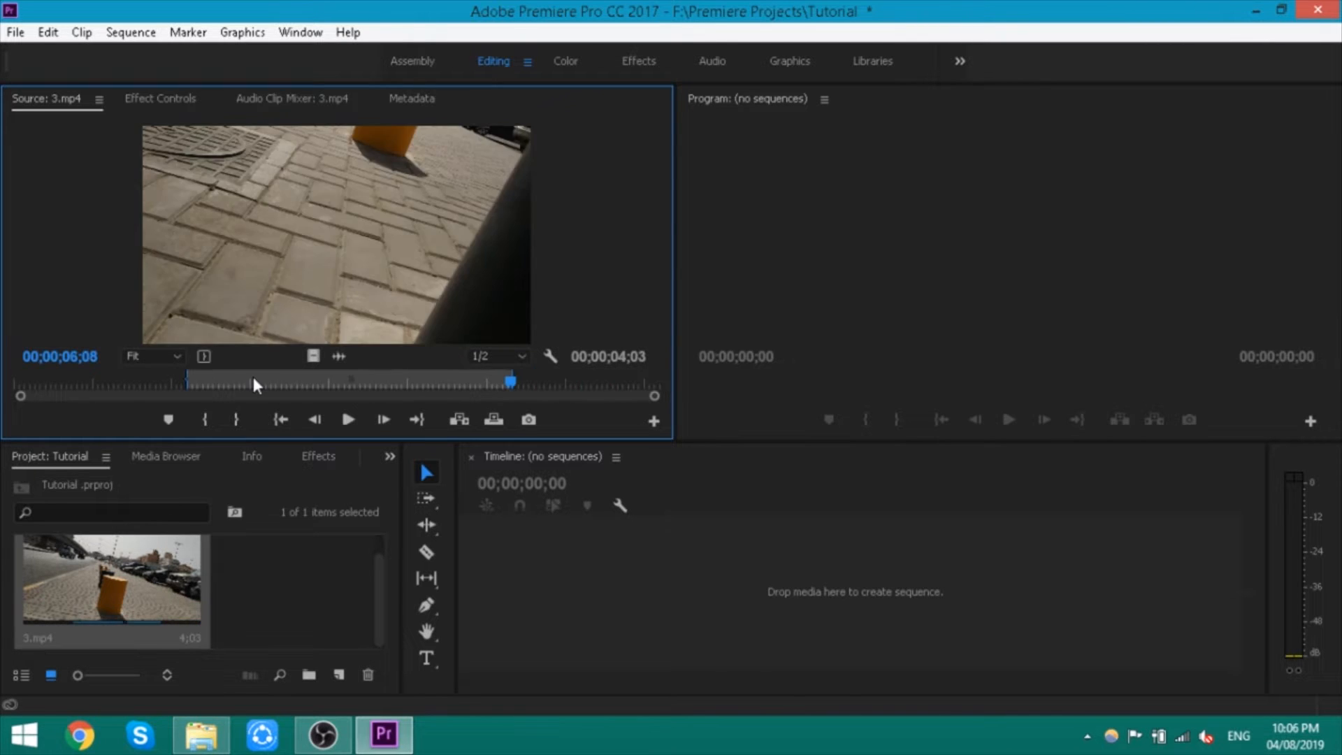
left_click(203, 382)
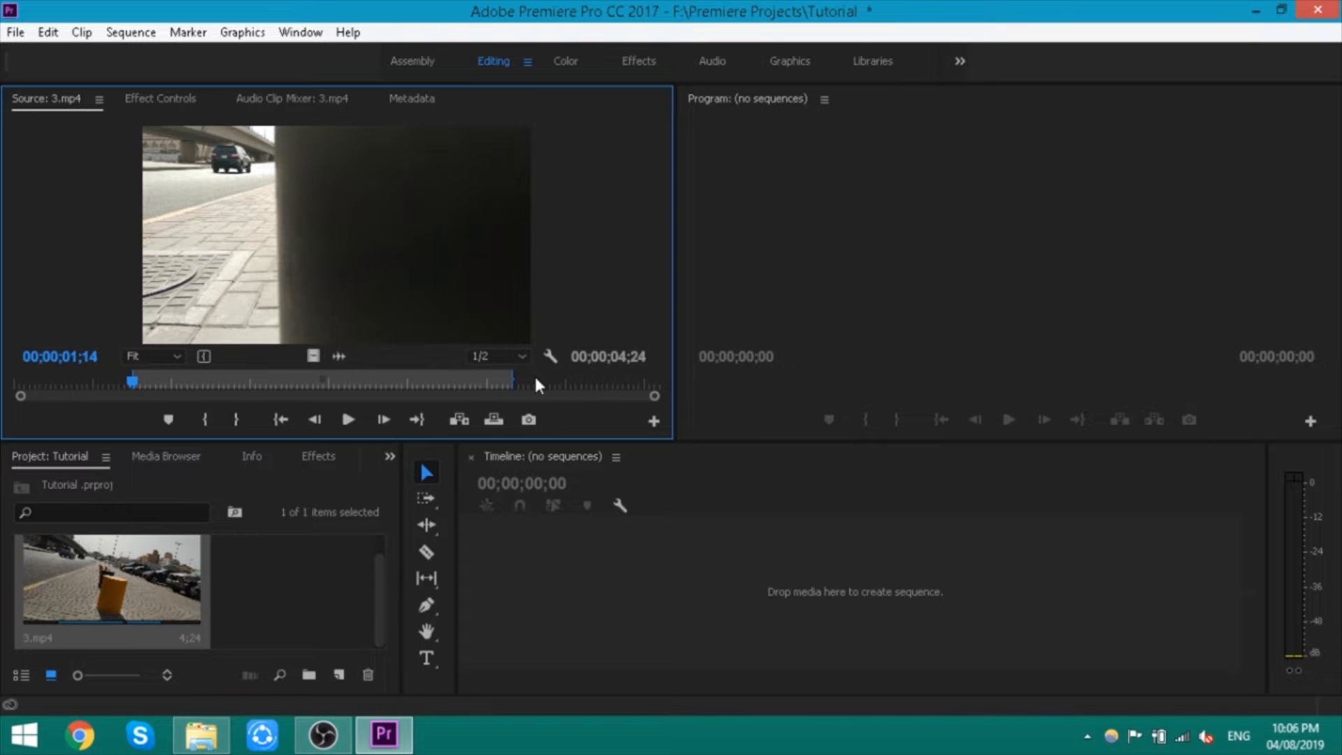
left_click(606, 382)
key("o")
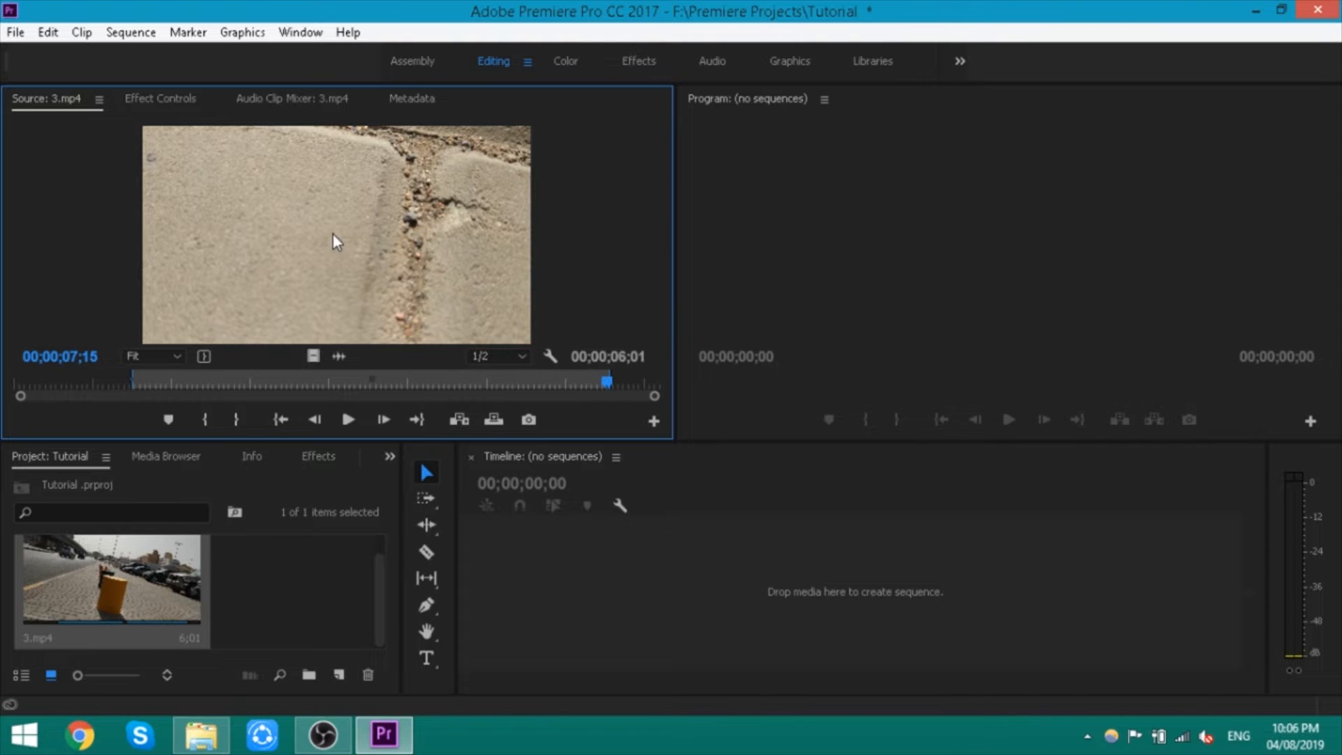
Create a sequence from the marked range of 3.mp4, and append its video only on V1 and audio only on A1 after the first clip
left_click_drag(326, 232, 685, 602)
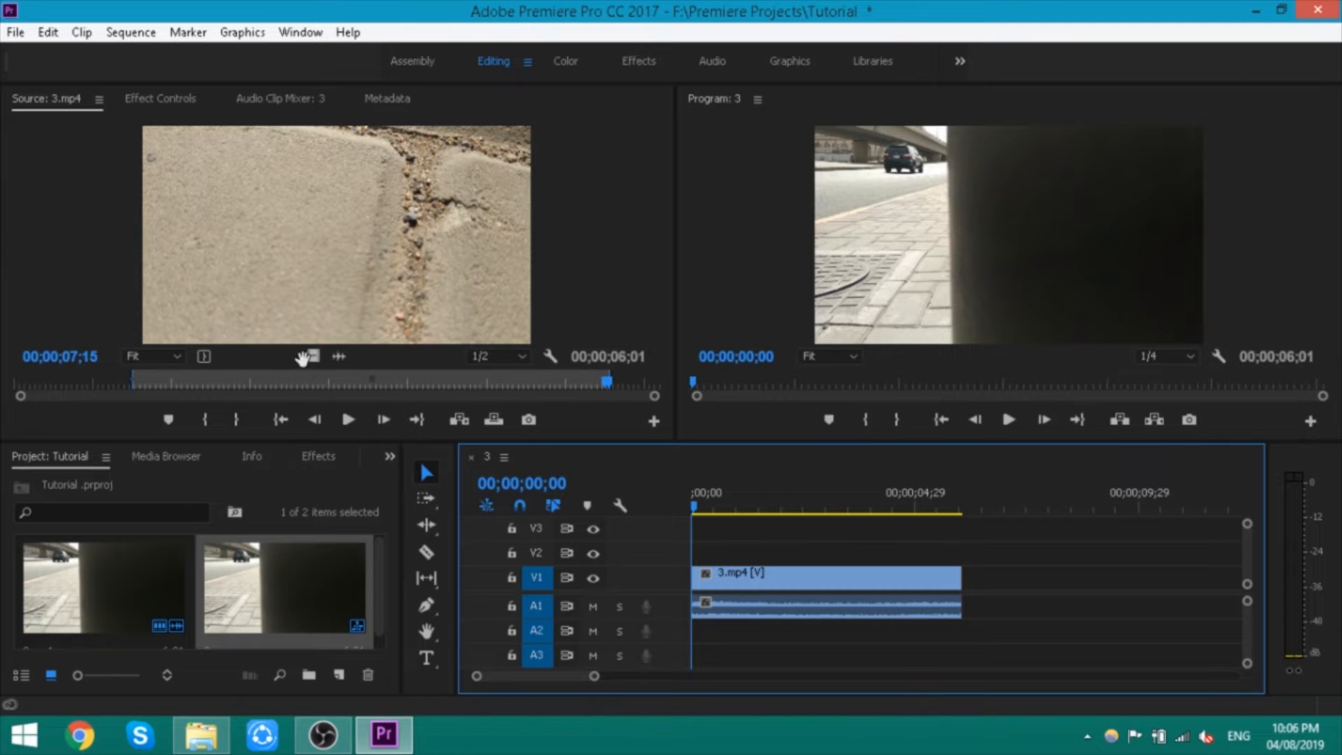
left_click_drag(313, 357, 968, 578)
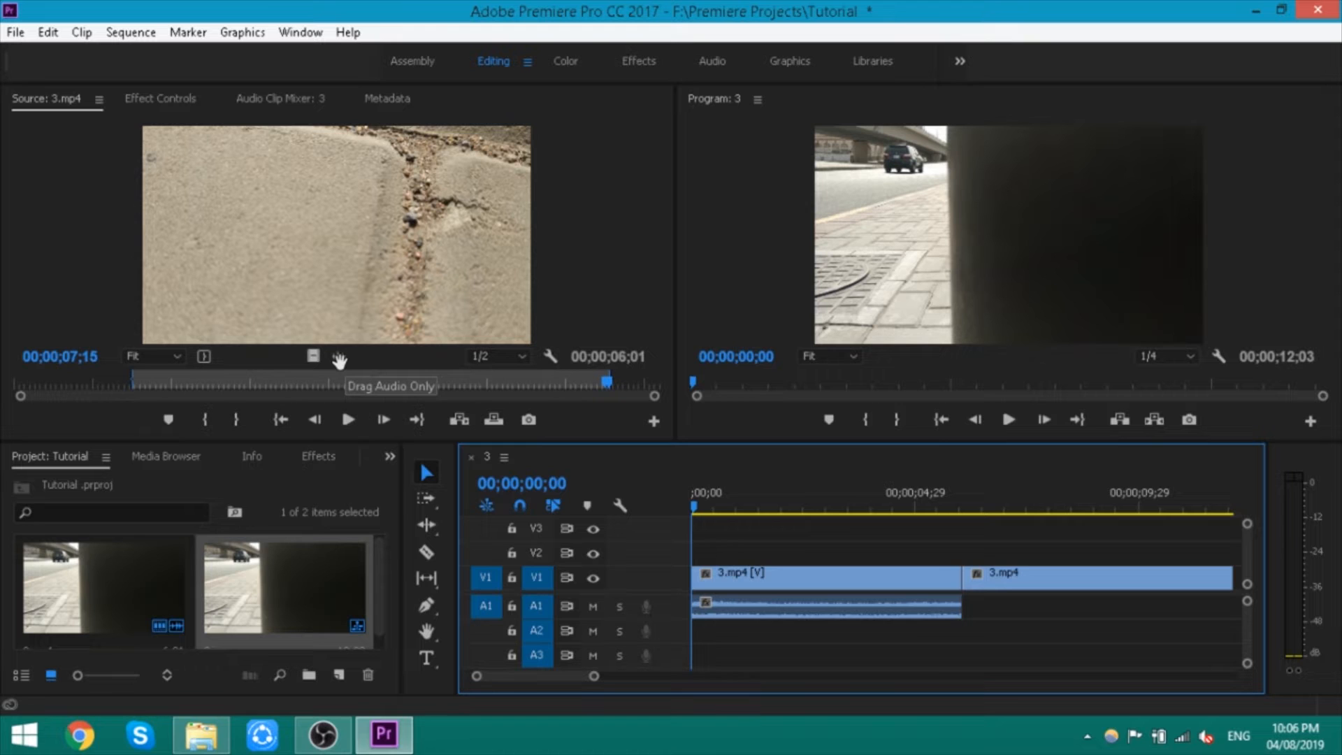
left_click_drag(339, 361, 965, 607)
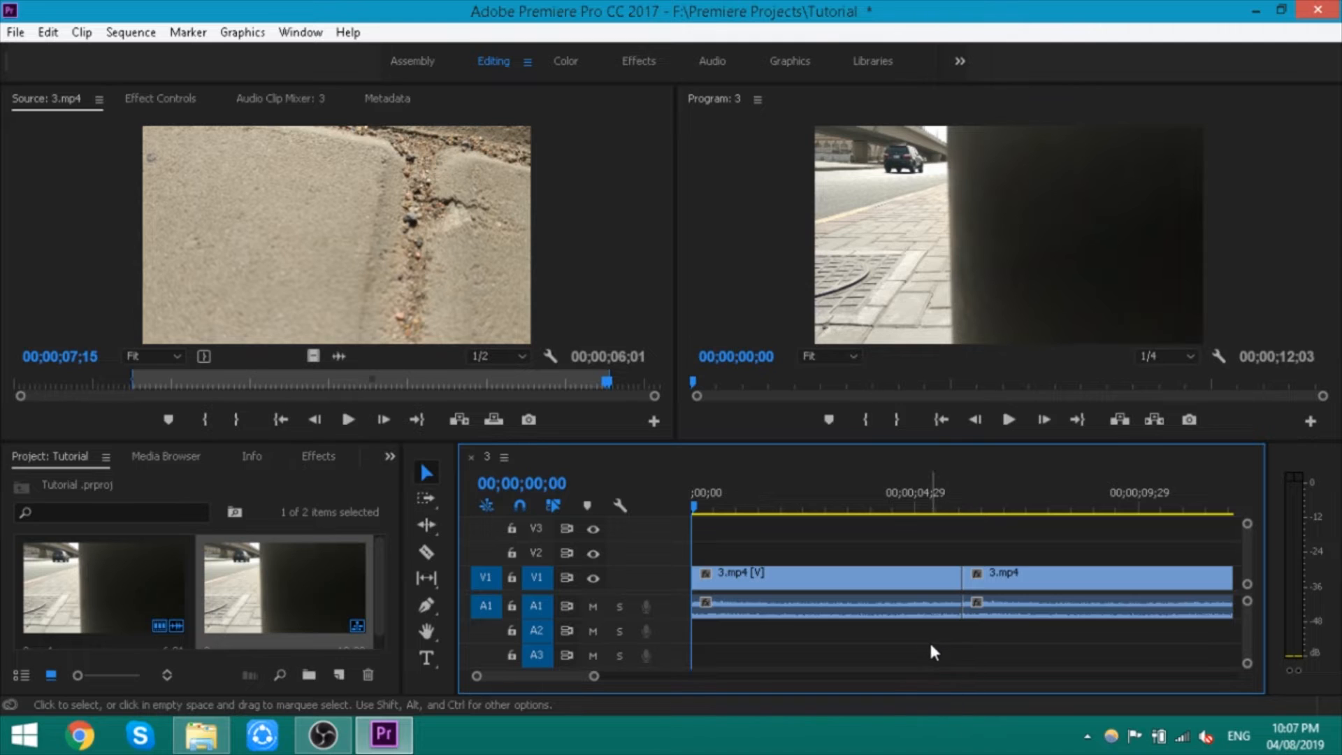
Delete all clips from sequence 3 and clear the In and Out points of the source clip 3.mp4
left_click_drag(917, 556, 1084, 611)
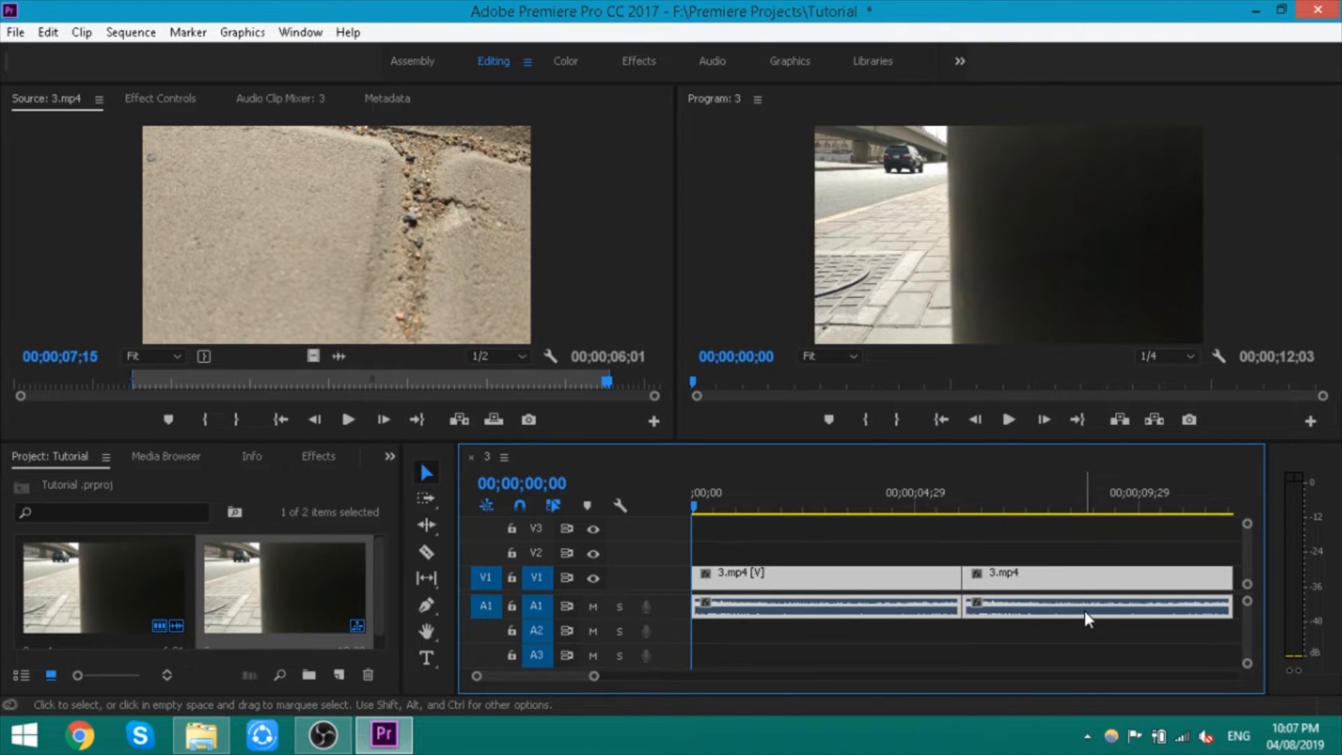
key("Delete")
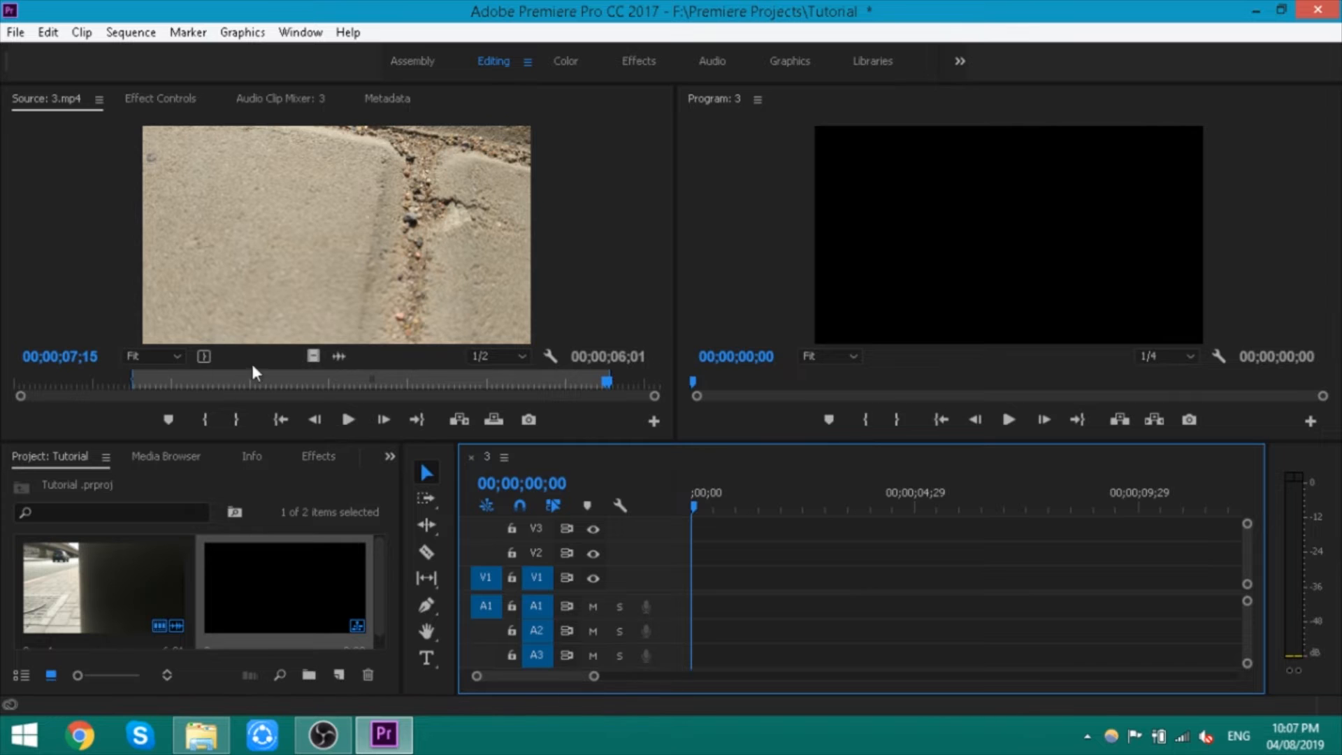
right_click(295, 369)
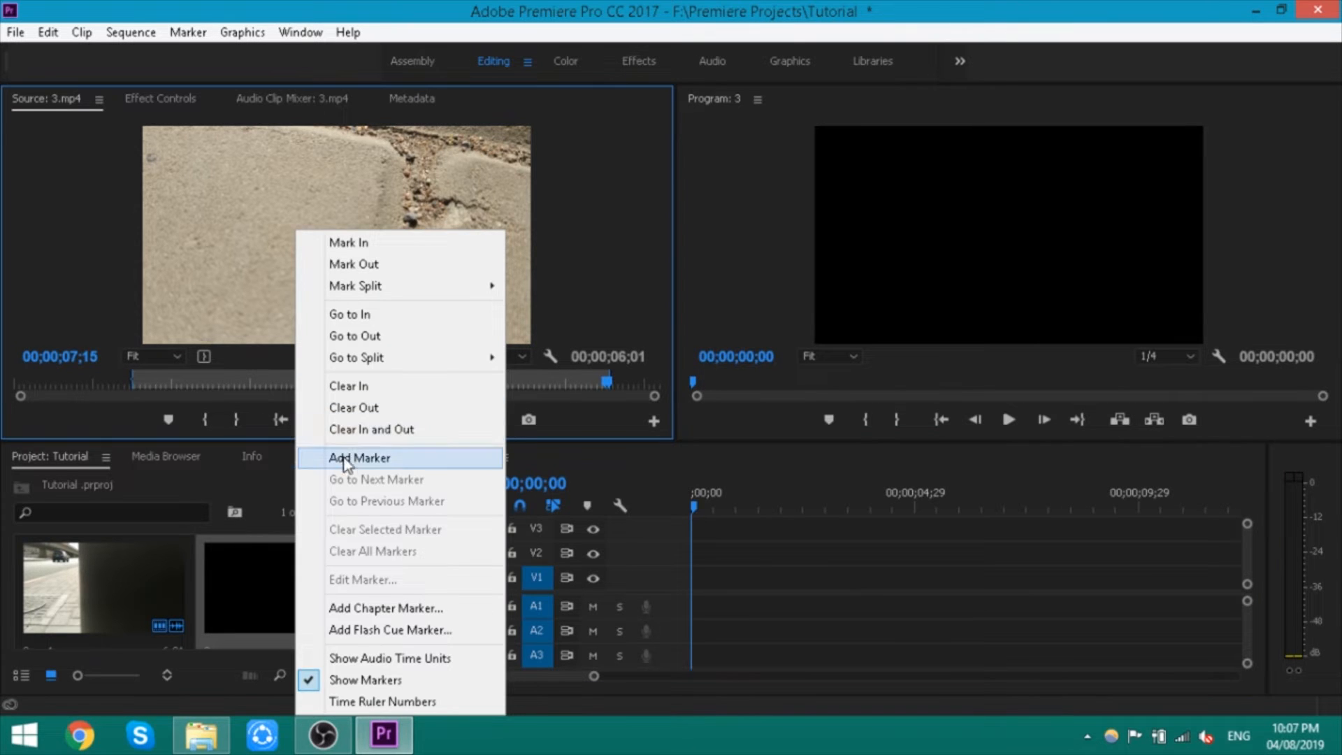
left_click(357, 429)
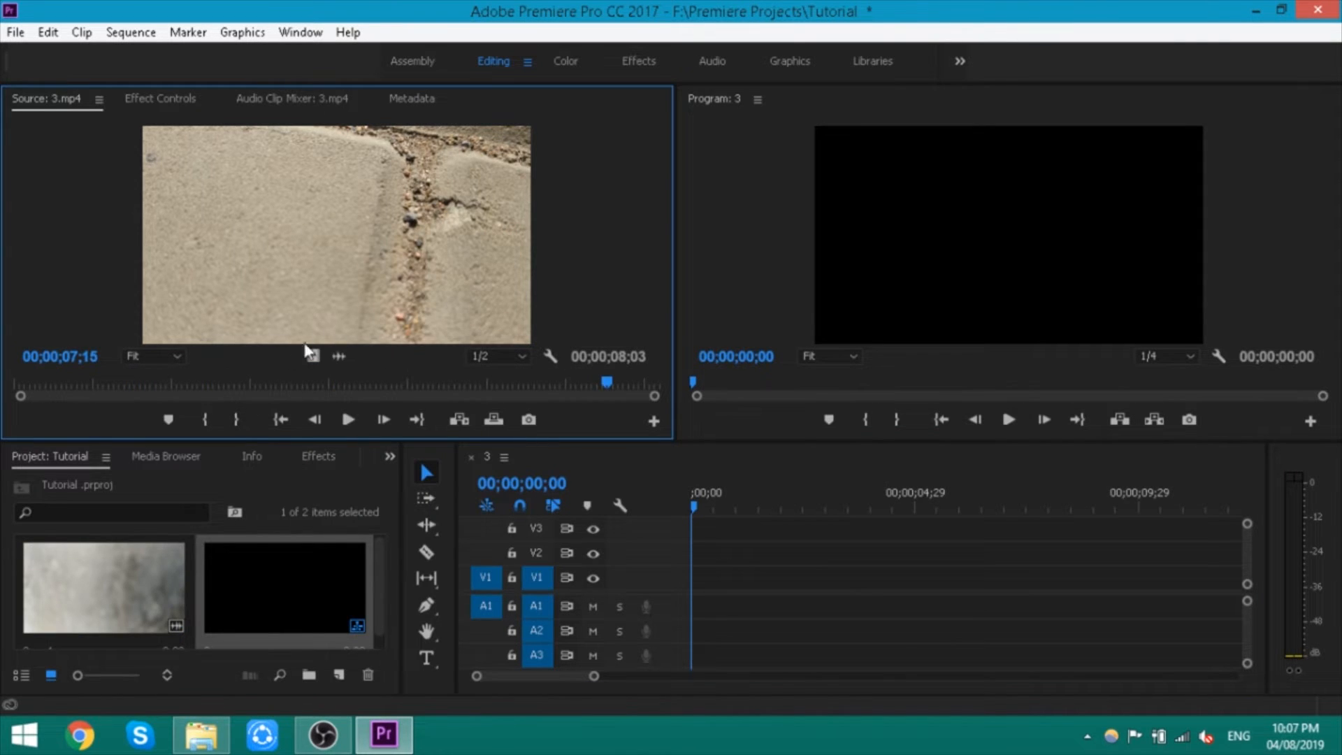
Try placing 3.mp4 on V1 as video only and on V2 and A2 with its audio, and delete all the placed clips
left_click_drag(318, 351, 772, 594)
left_click_drag(312, 246, 822, 589)
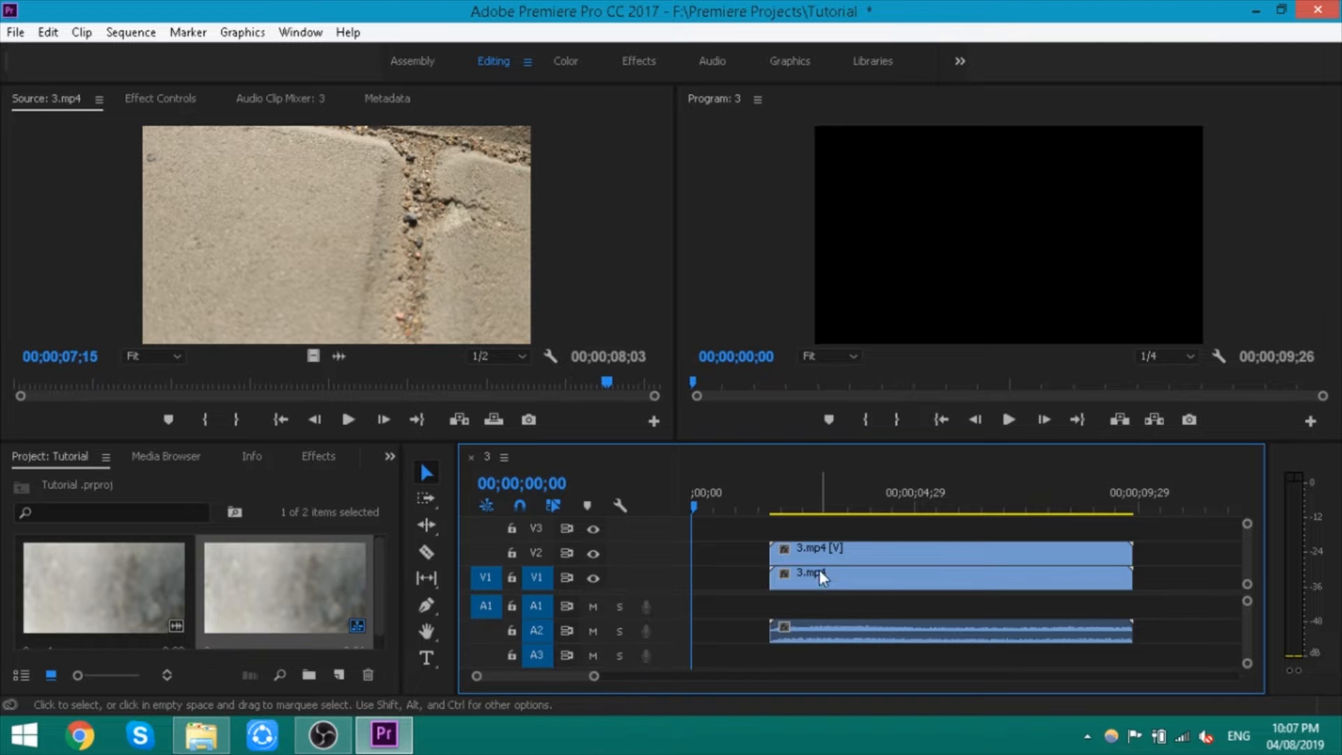
left_click_drag(750, 537, 835, 622)
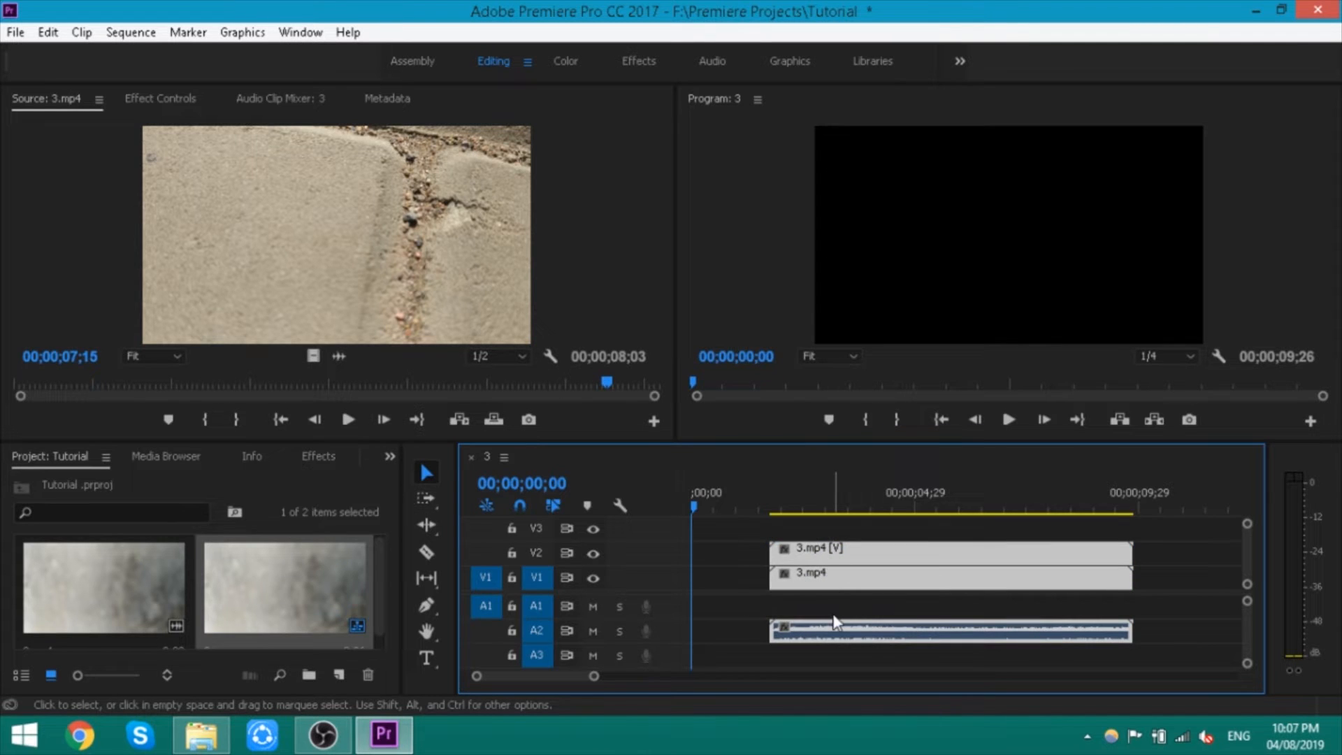
key("Delete")
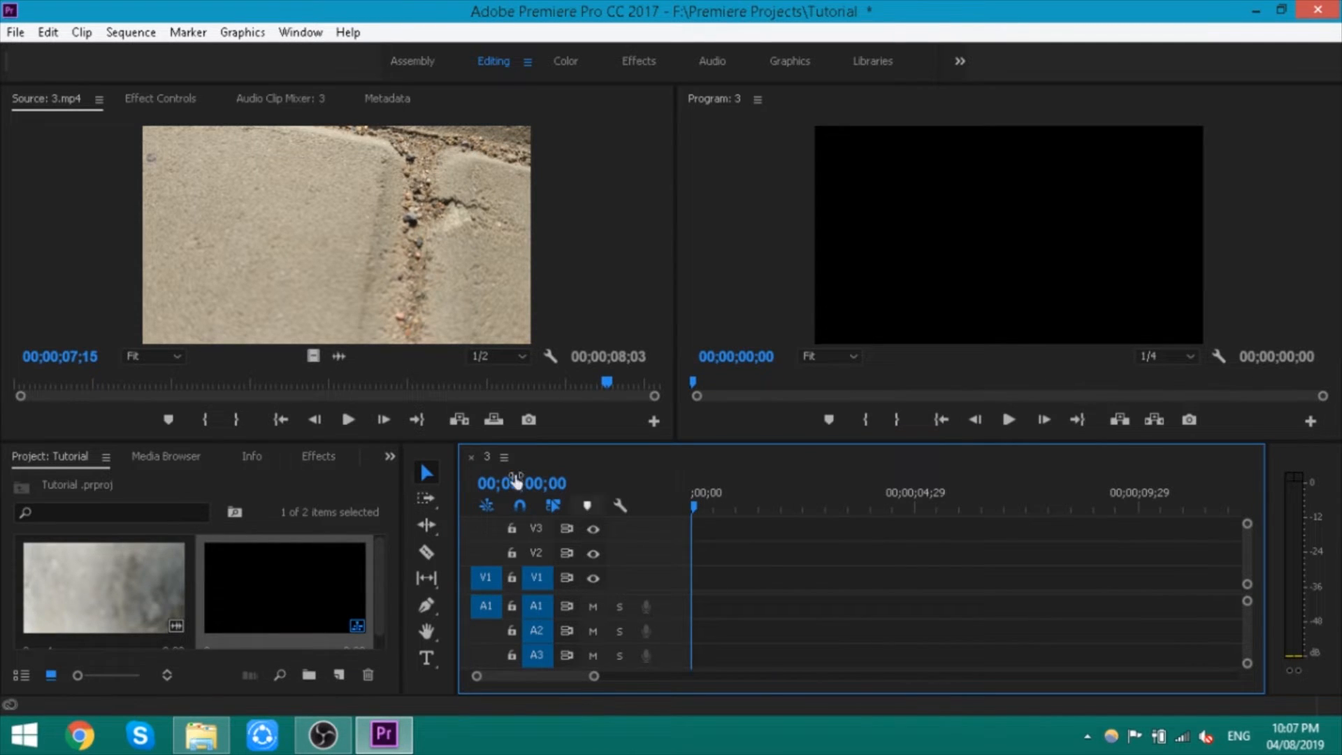
Place the whole 3.mp4 clip from the project onto tracks V2 and A2 of sequence 3, and select it
scroll(219, 603, "down", 1)
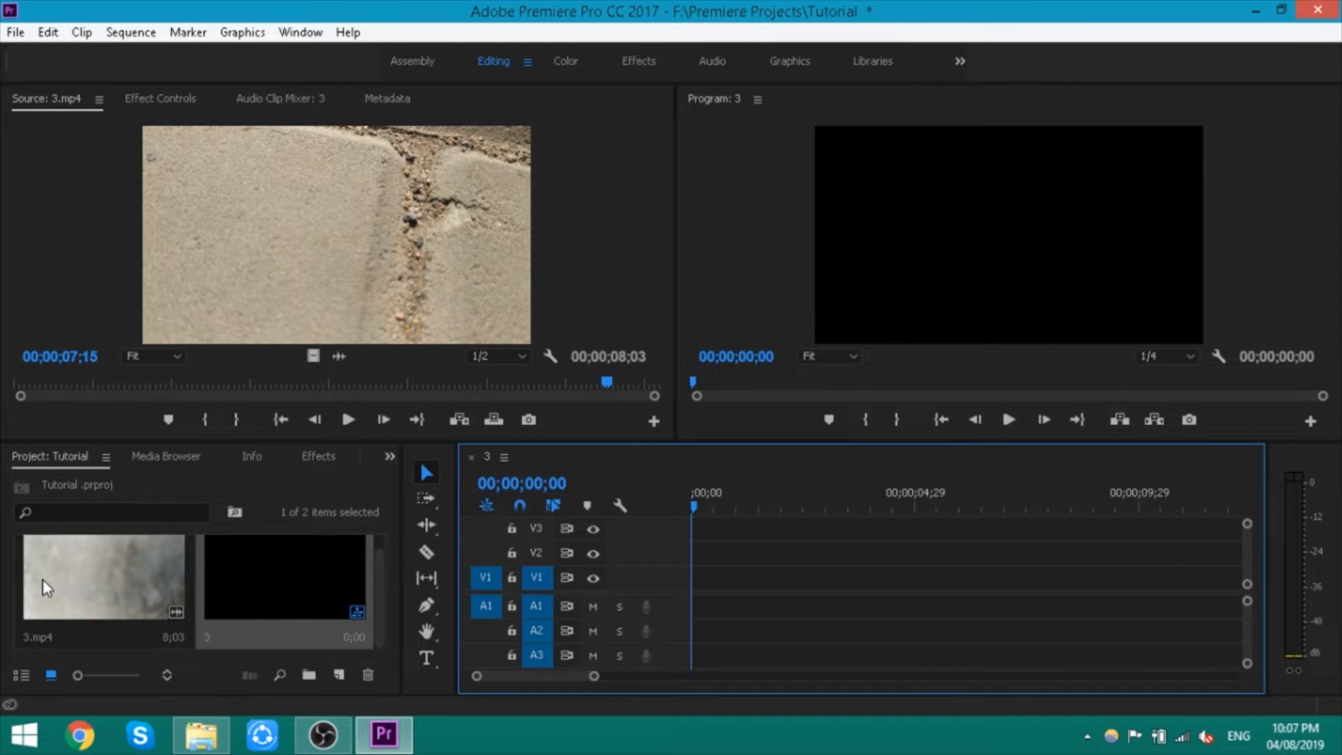
left_click_drag(73, 589, 758, 552)
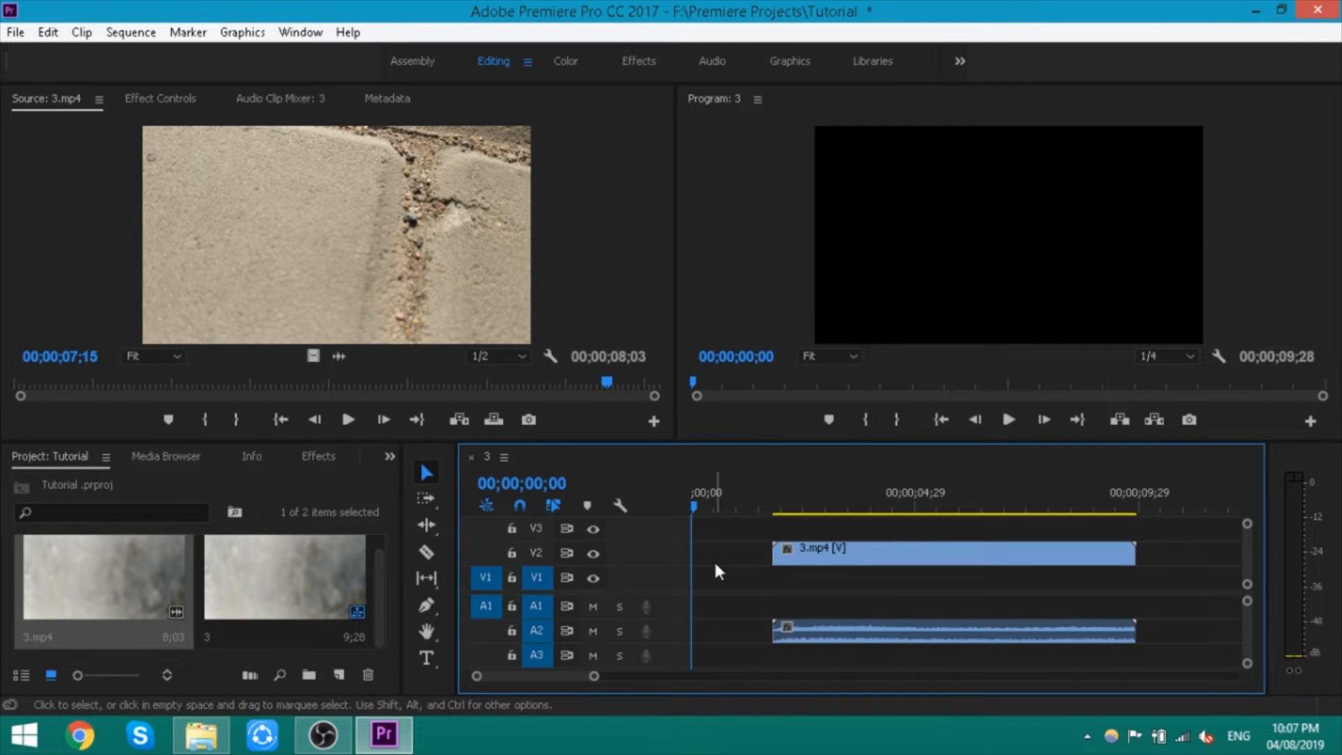
left_click(811, 550)
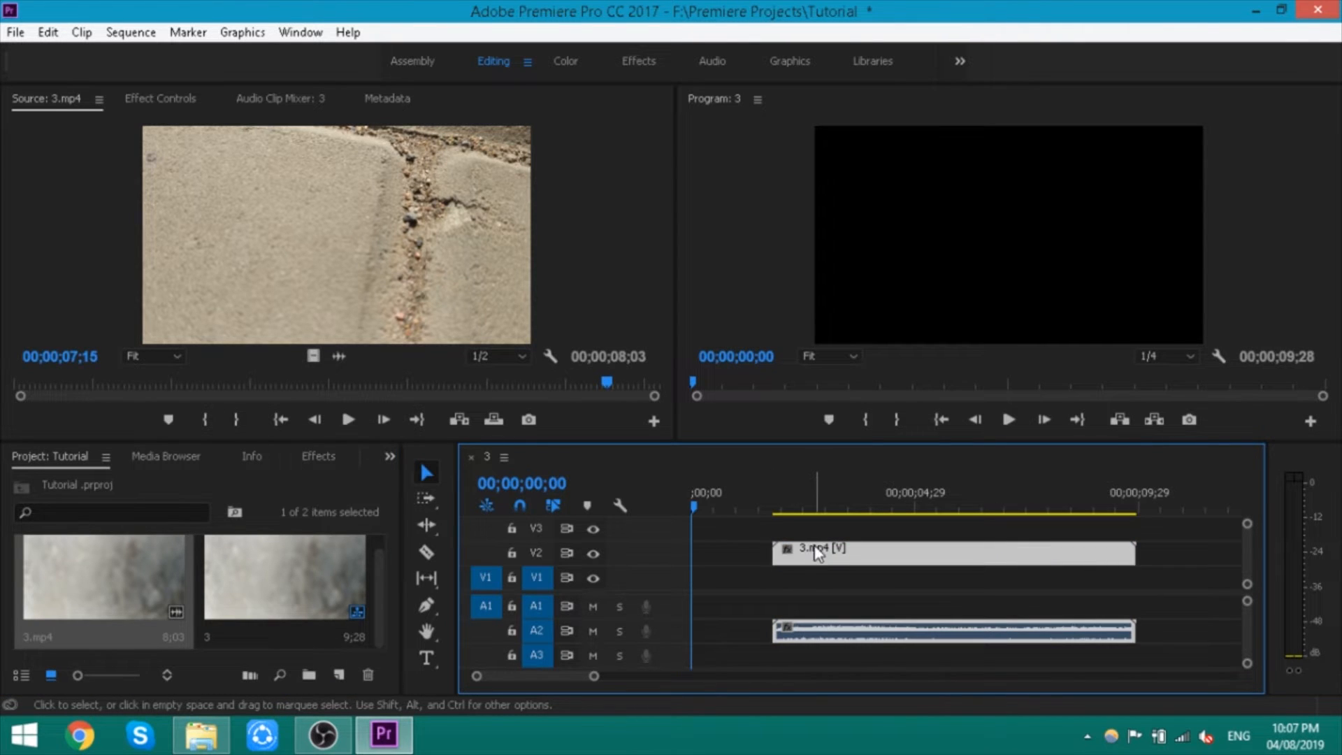
Enlarge the Project panel to check the usage of 3.mp4, delete sequence 3 from the project and restore the panel size
left_click(306, 584)
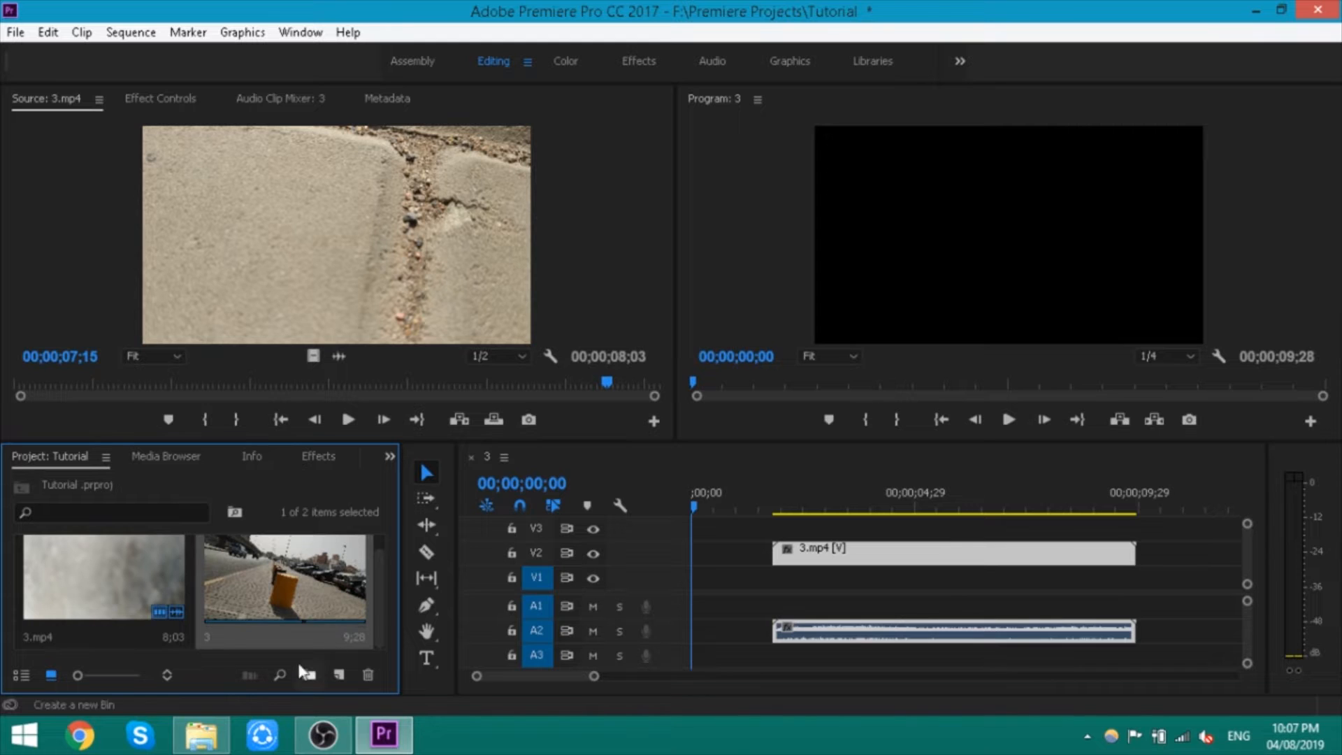
left_click(166, 674)
left_click(225, 684)
key("grave")
left_click(277, 606)
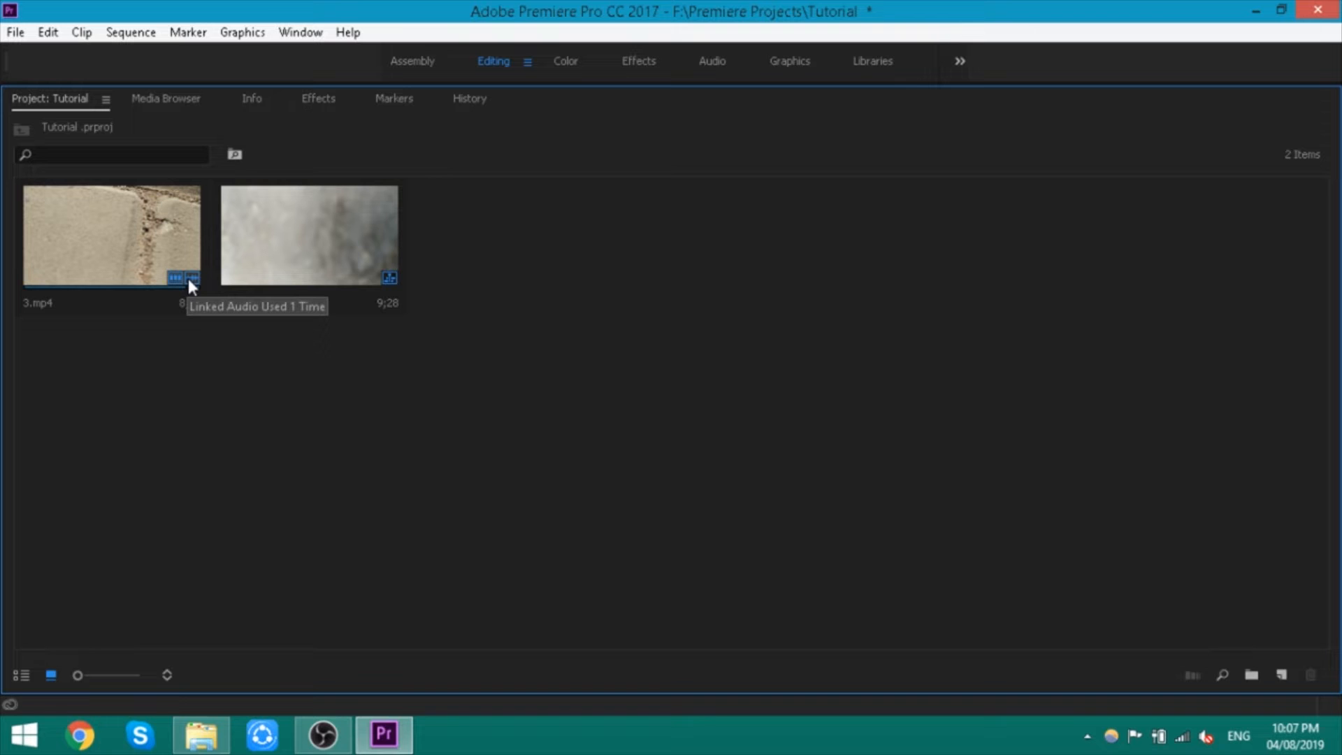
left_click(370, 279)
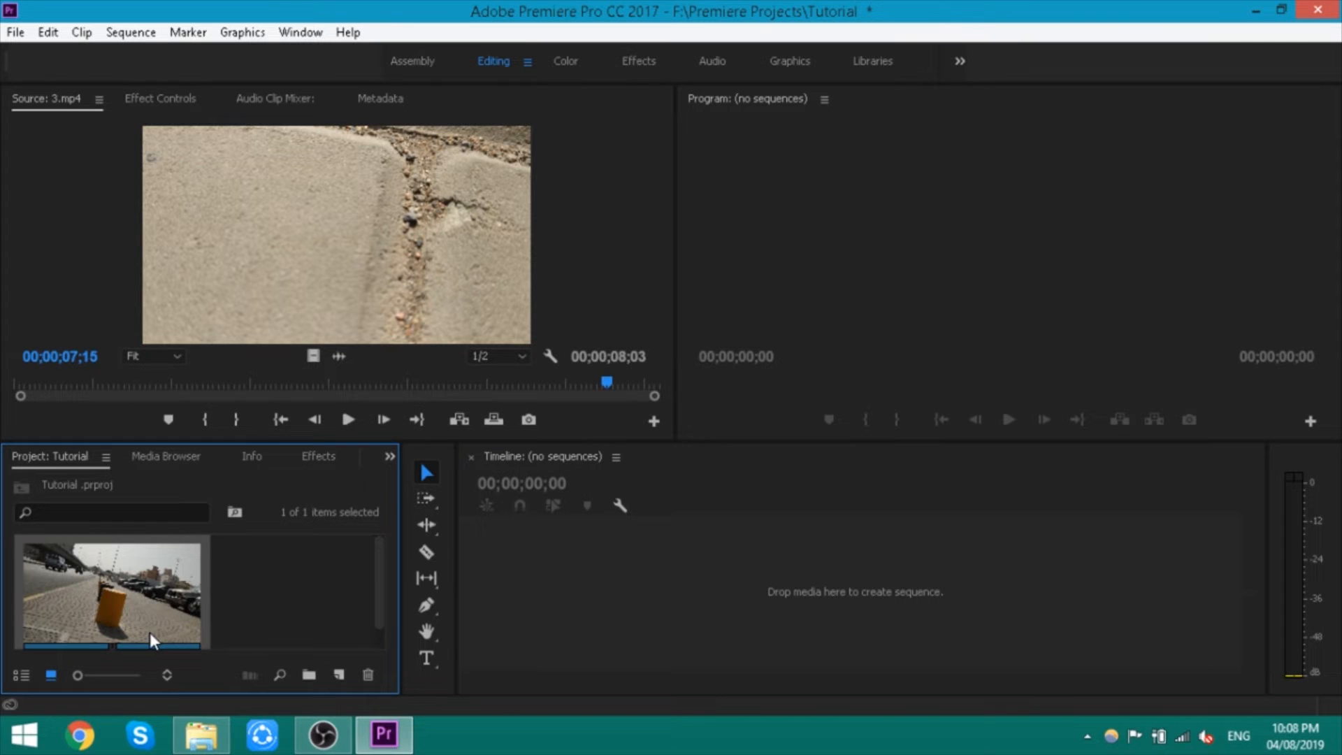
Create a new sequence from the whole 3.mp4 clip and import 1.mp4 into the project
left_click_drag(116, 608, 698, 586)
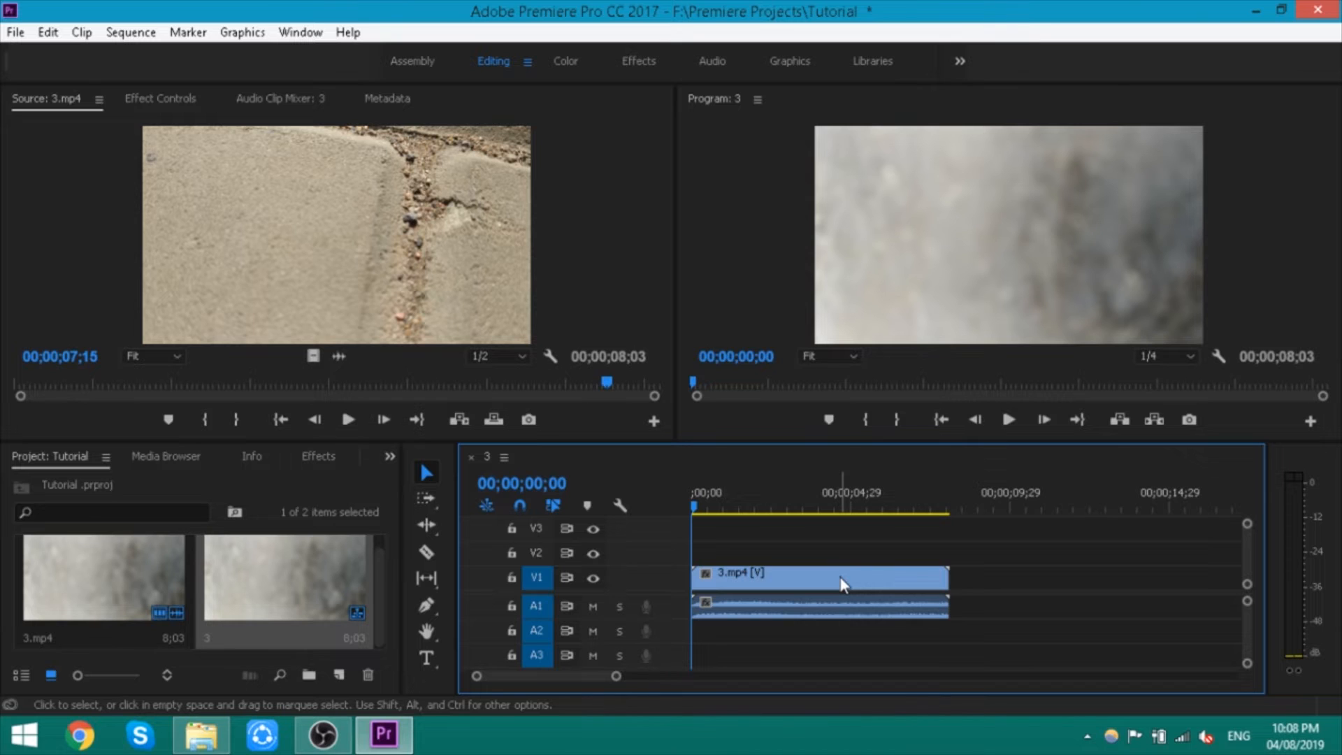
left_click(341, 649)
key("ctrl+v")
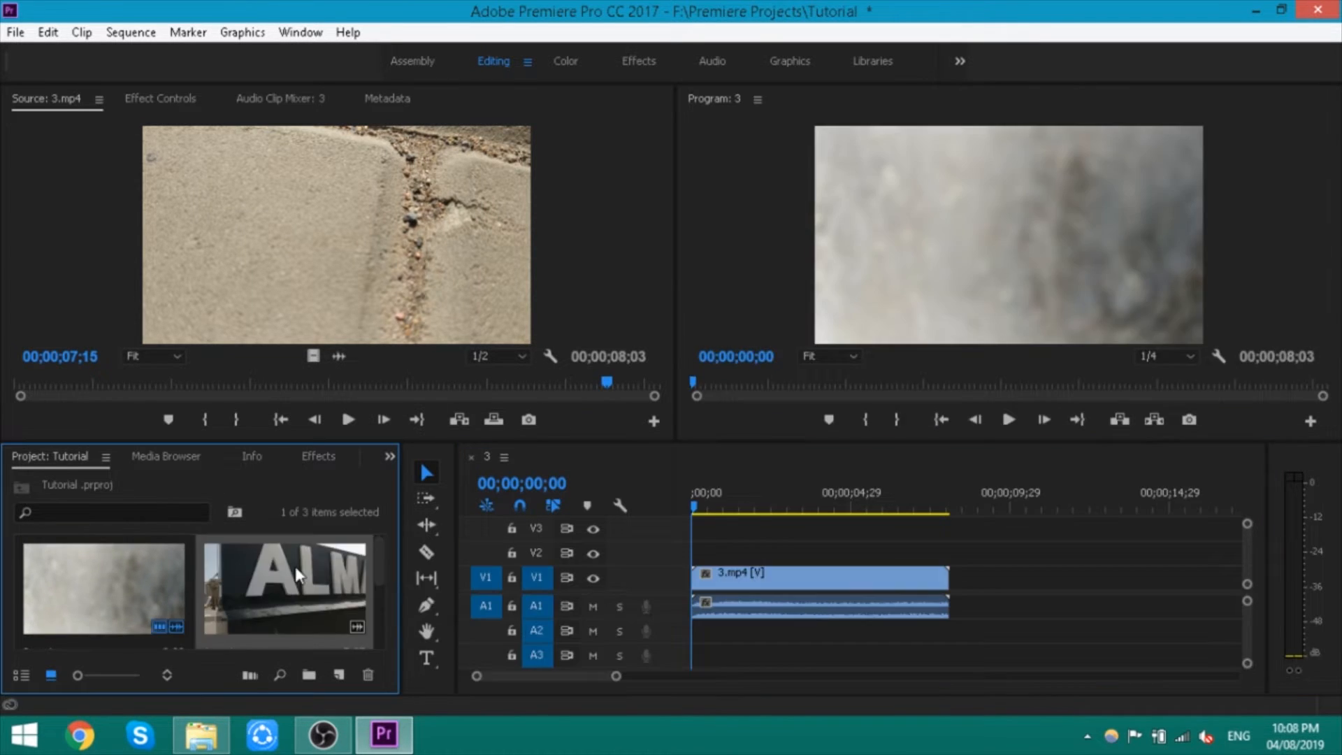
Look through the clips and the sequence stored in the Project panel
scroll(283, 581, "down", 3)
left_click(283, 581)
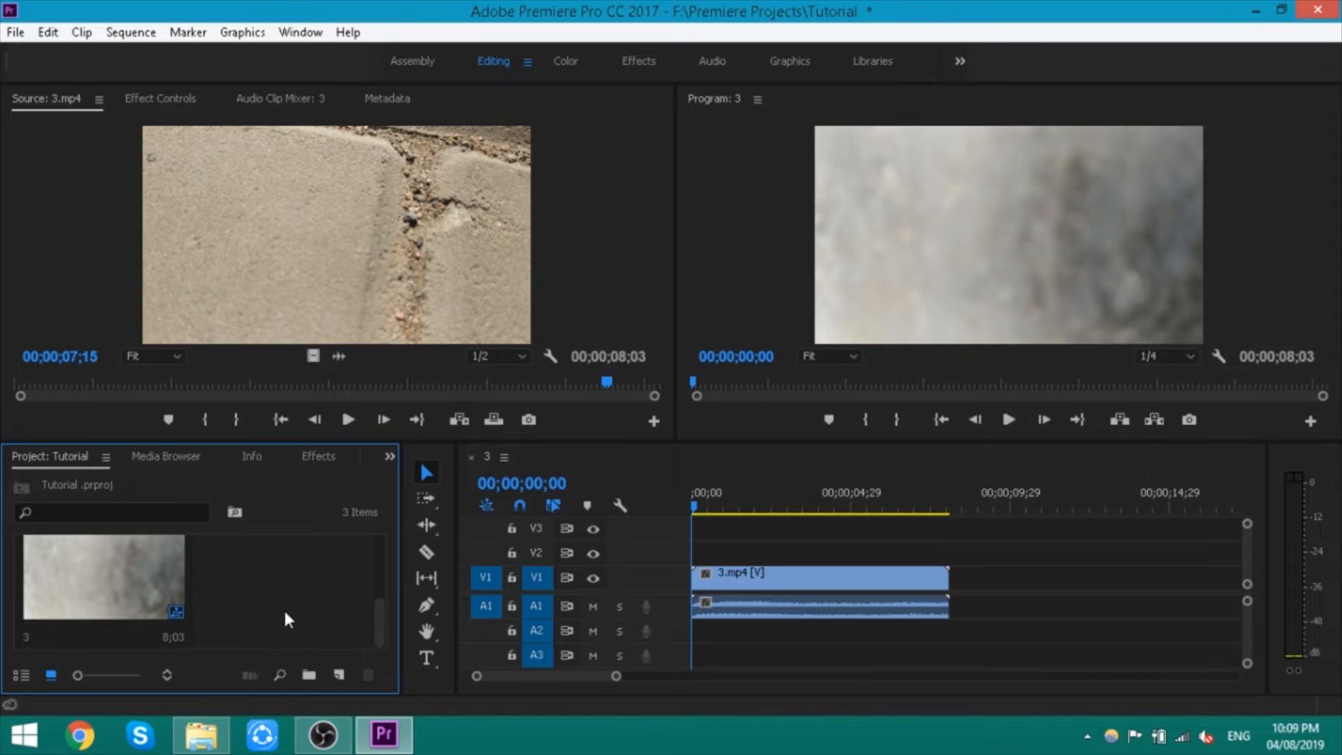
scroll(286, 600, "up", 2)
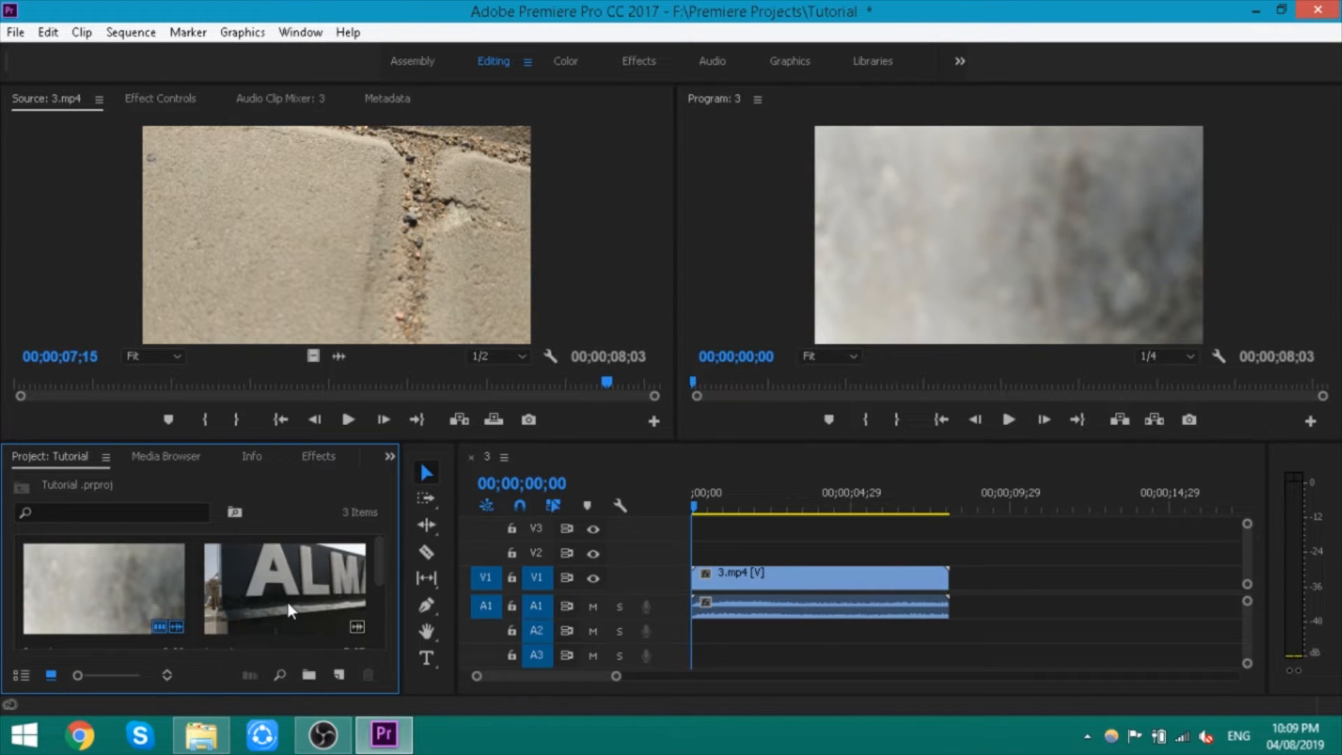
scroll(287, 602, "down", 2)
scroll(287, 602, "up", 2)
left_click(288, 603)
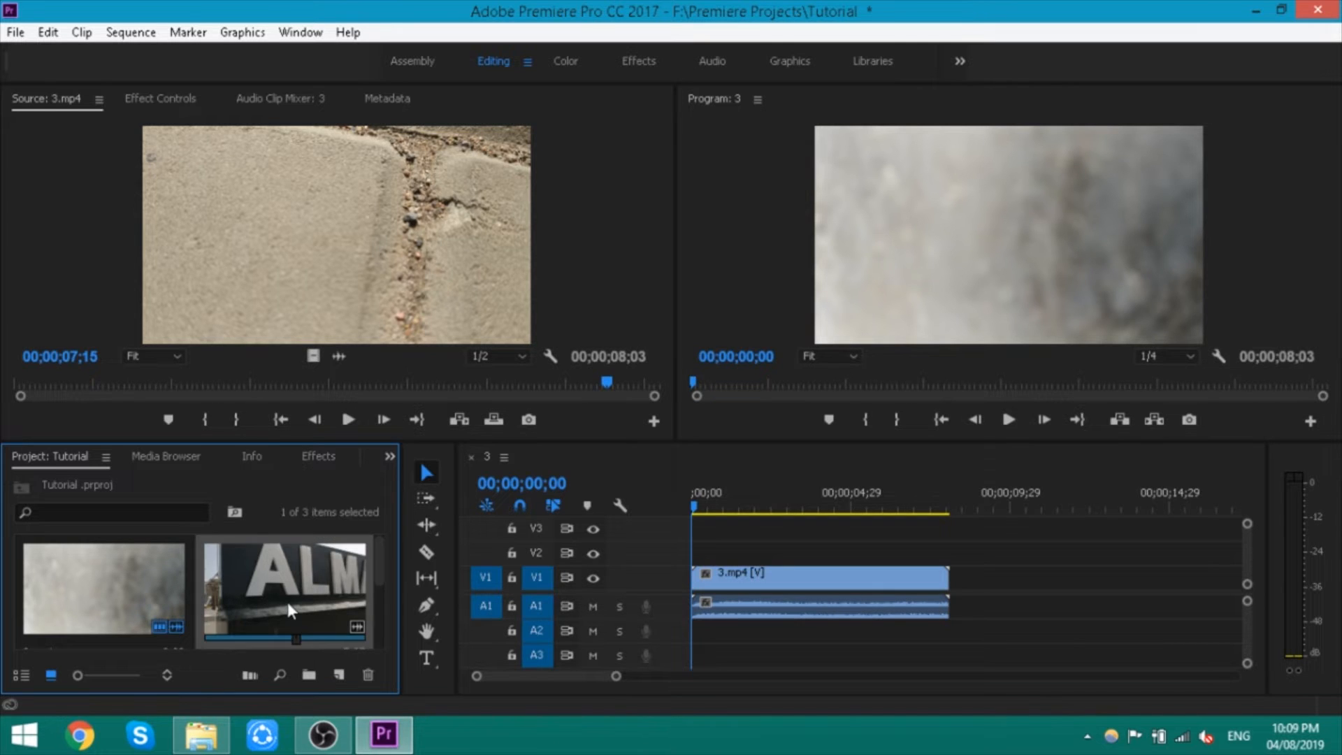
scroll(288, 604, "down", 2)
left_click(289, 604)
scroll(292, 611, "up", 2)
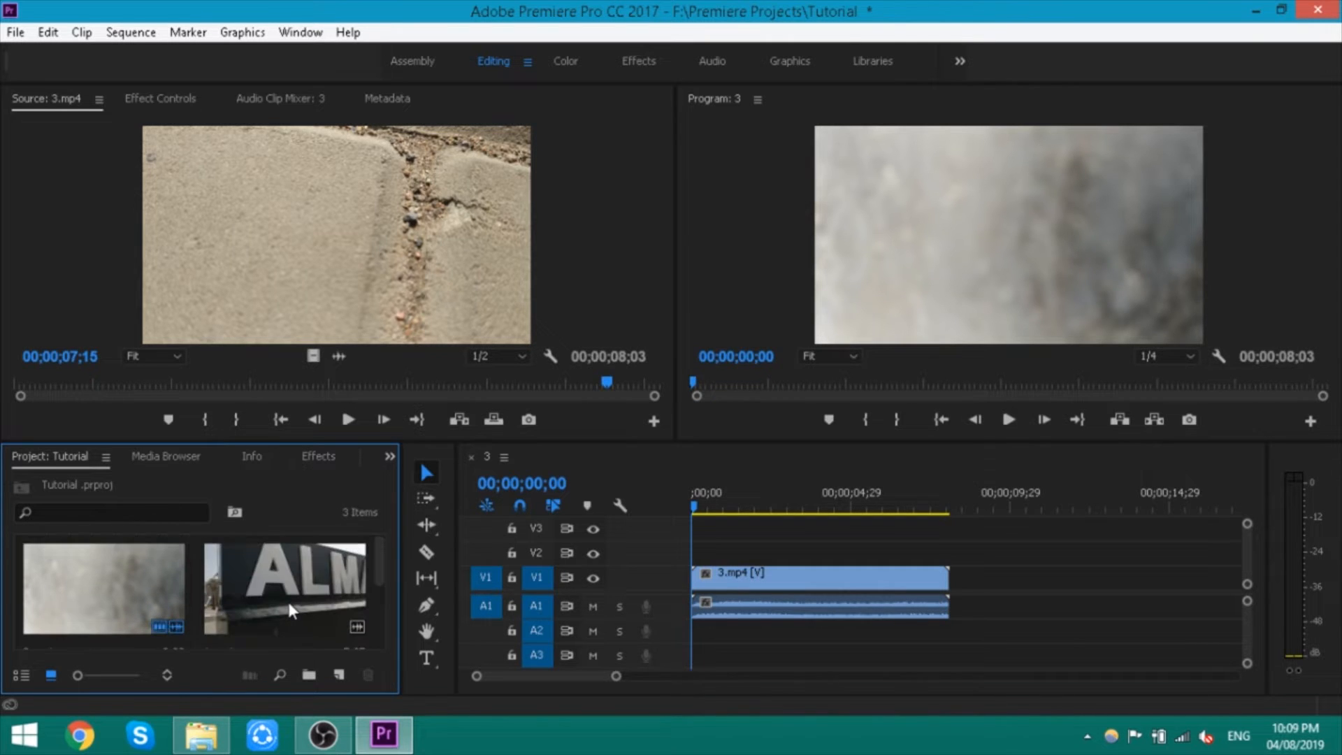
scroll(291, 609, "down", 2)
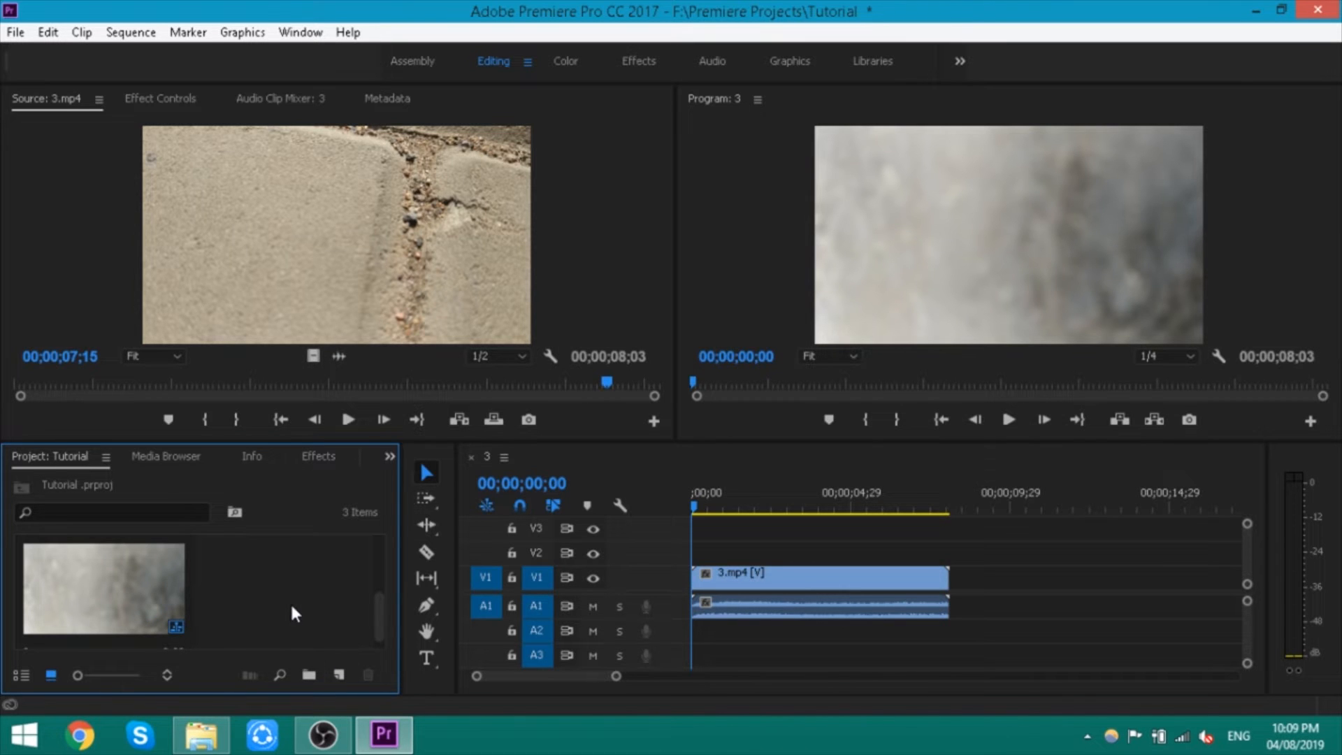
Make the Timeline, Project, Source and Program panels active in turn to see which one is highlighted
left_click(996, 531)
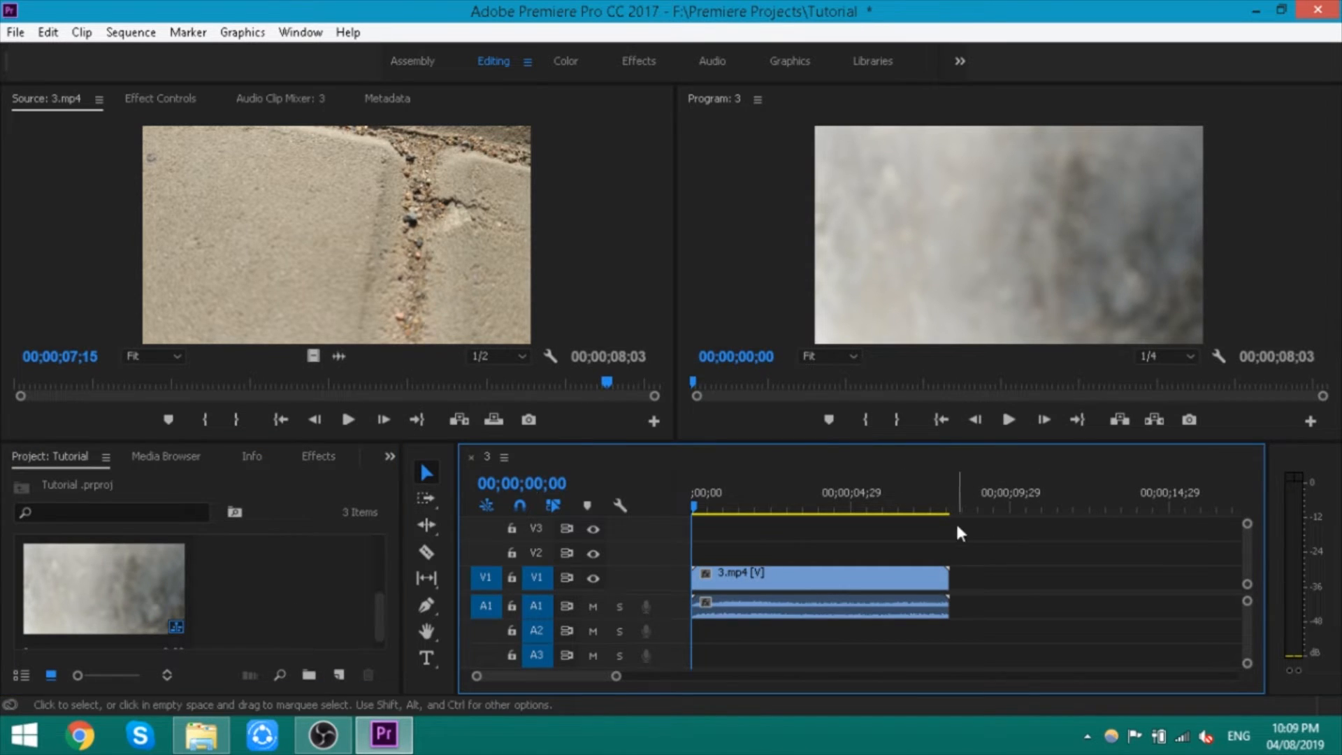
left_click(322, 550)
left_click(871, 548)
left_click(276, 611)
left_click(952, 542)
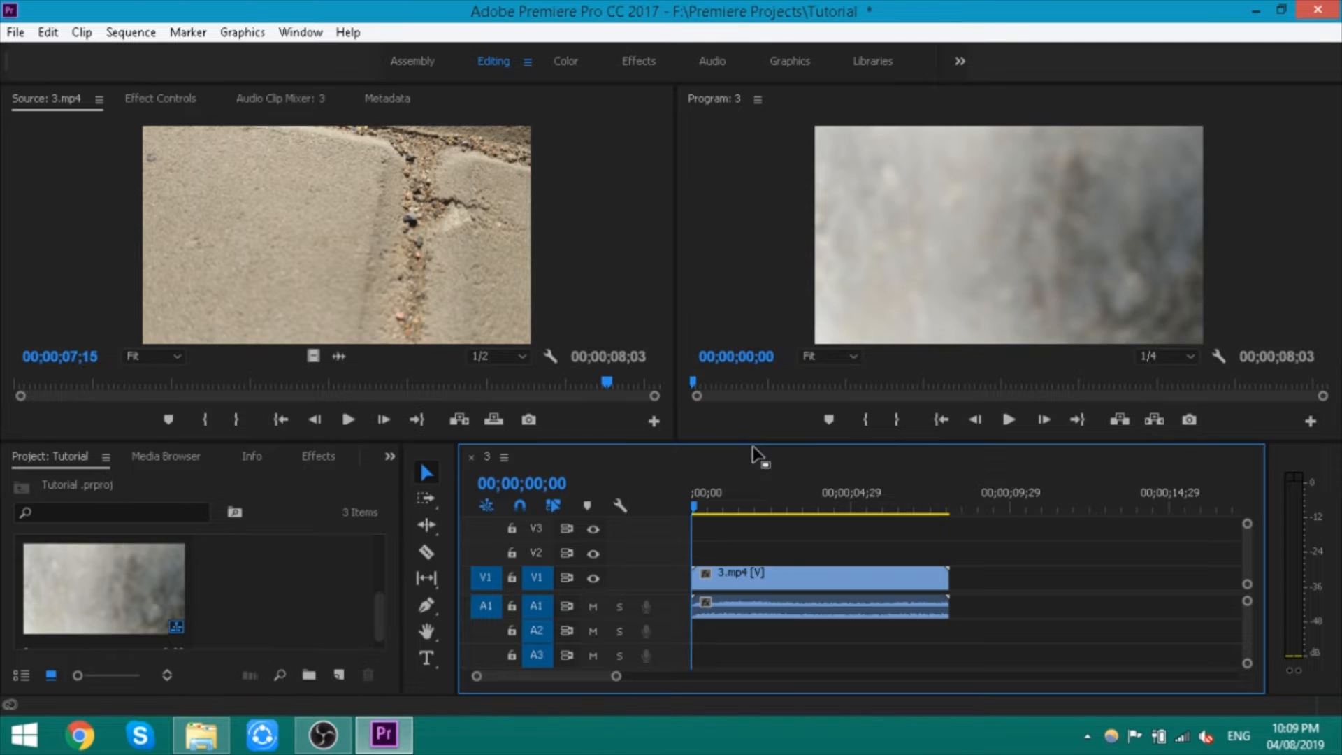
left_click(547, 288)
left_click(772, 236)
Maximize the Project panel, preview its clips, and try selecting 3.mp4 and 1.mp4 together
left_click(341, 542)
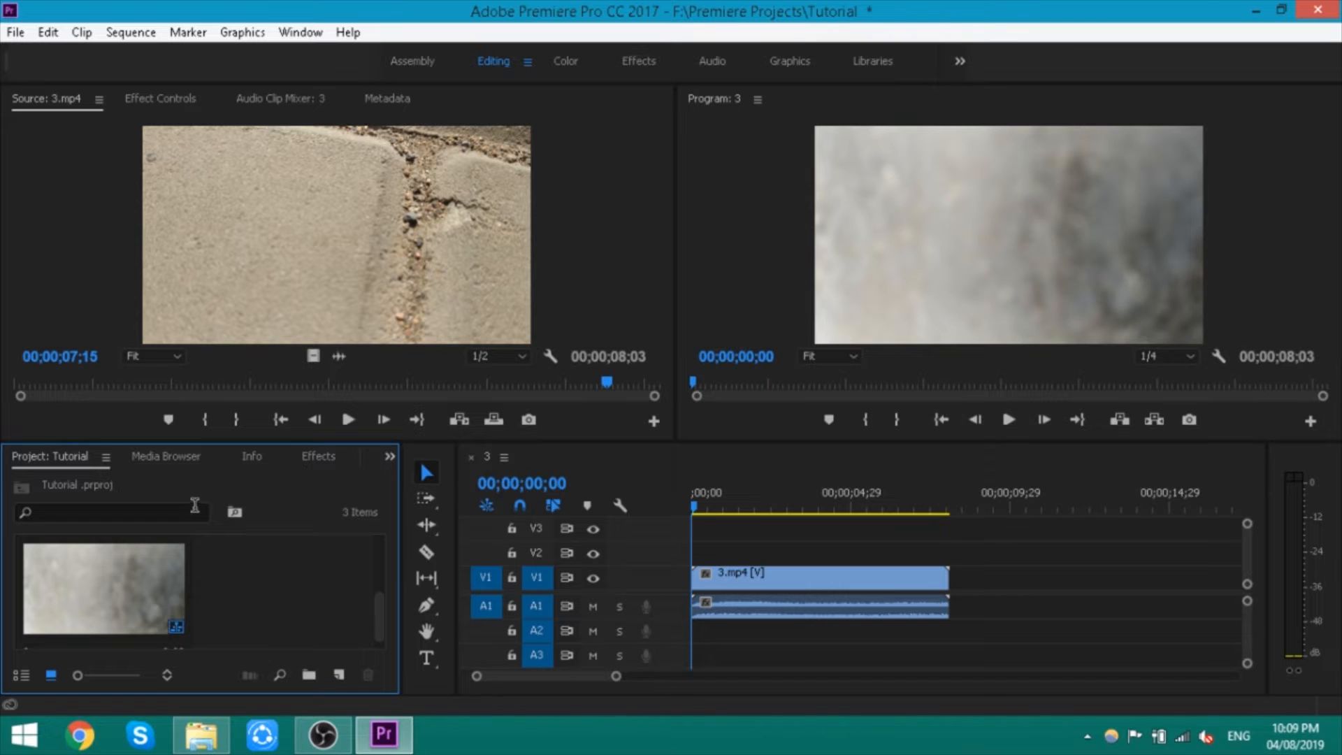
key("grave")
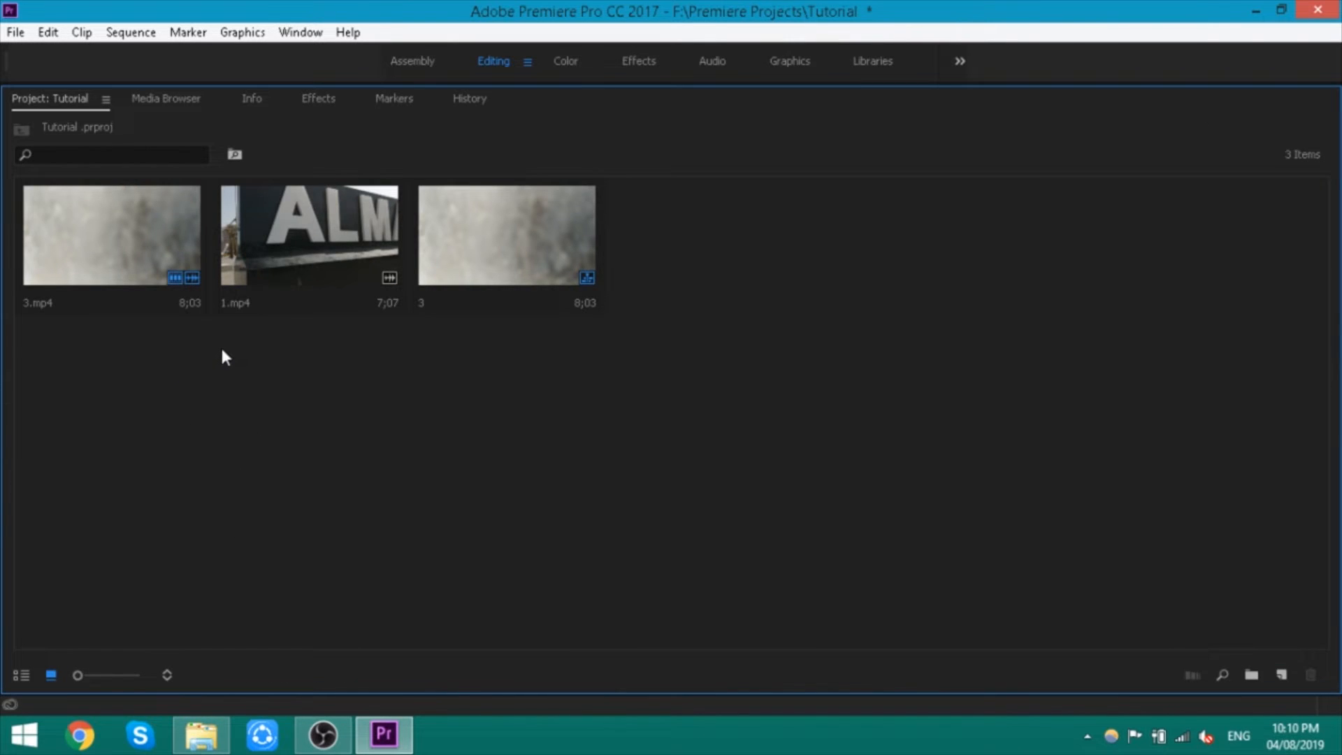
left_click(442, 308)
left_click(383, 272)
left_click(376, 417)
left_click(127, 242)
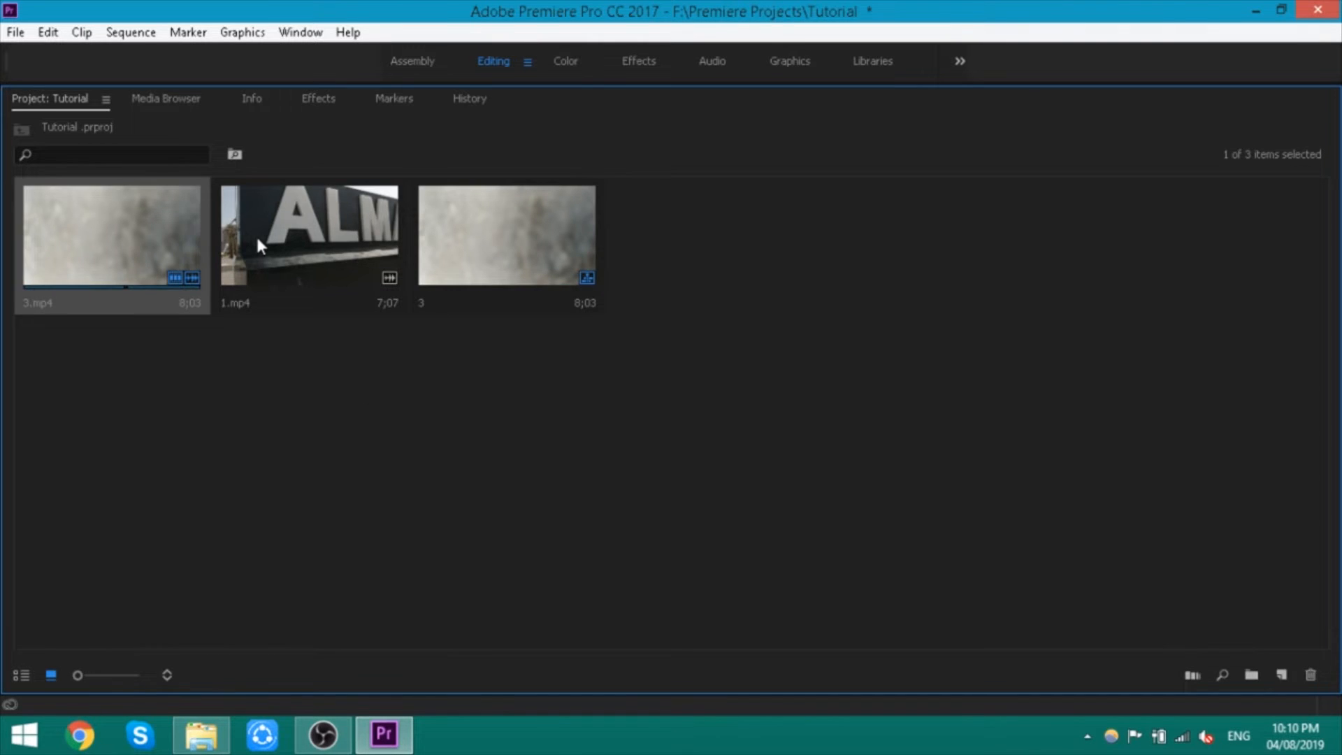
left_click(447, 255)
left_click(364, 329)
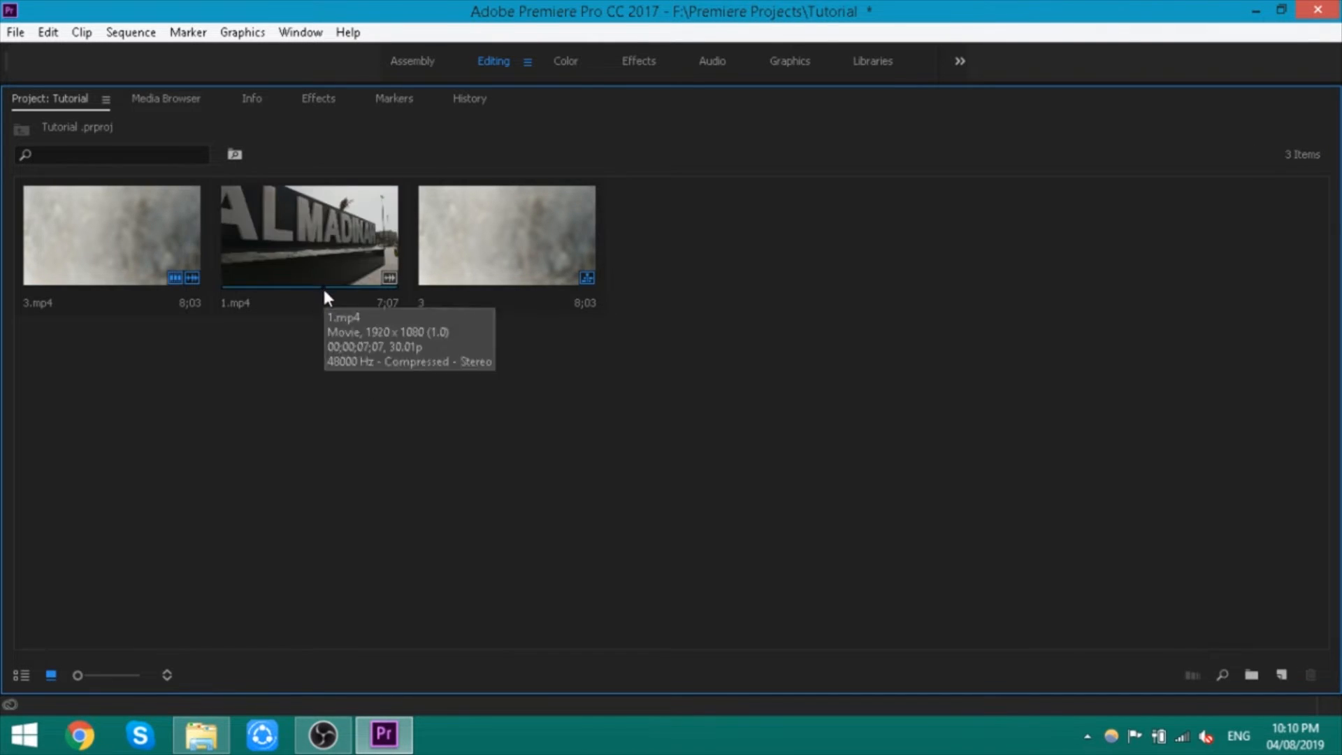
left_click(296, 263)
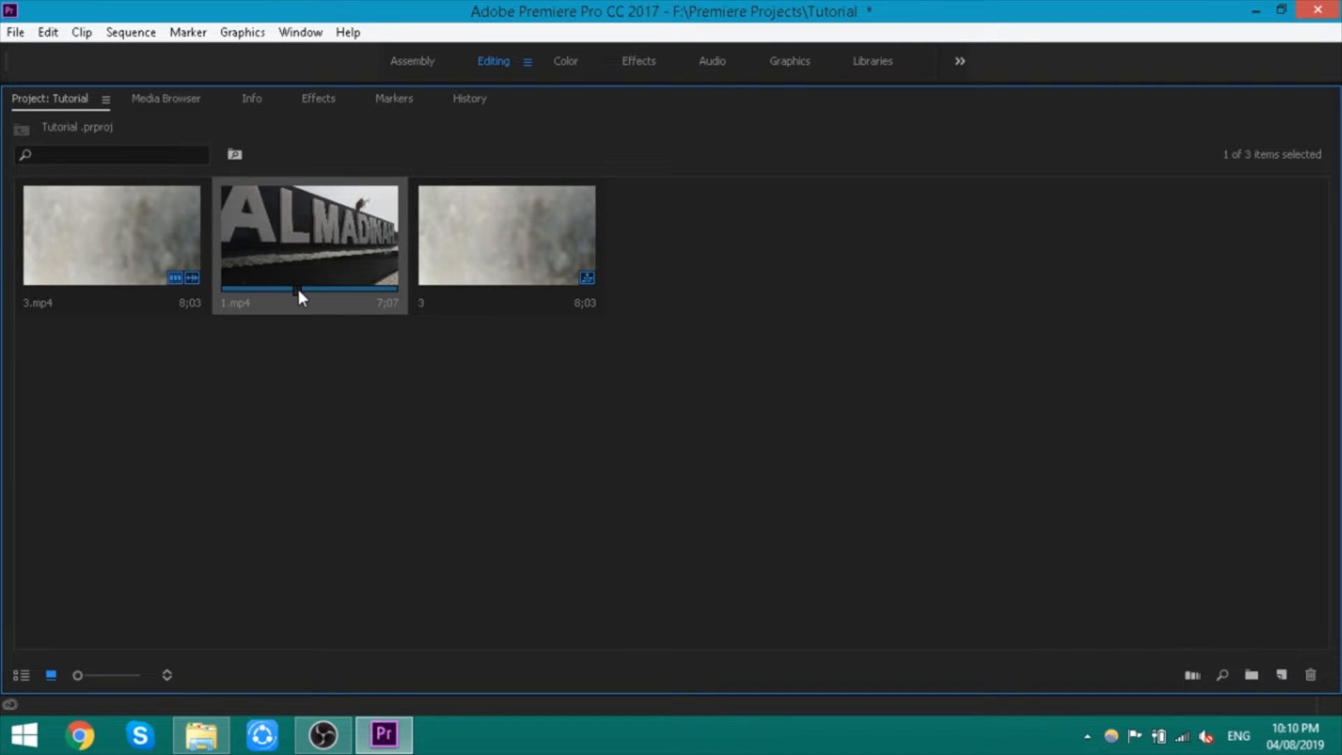
left_click(330, 394)
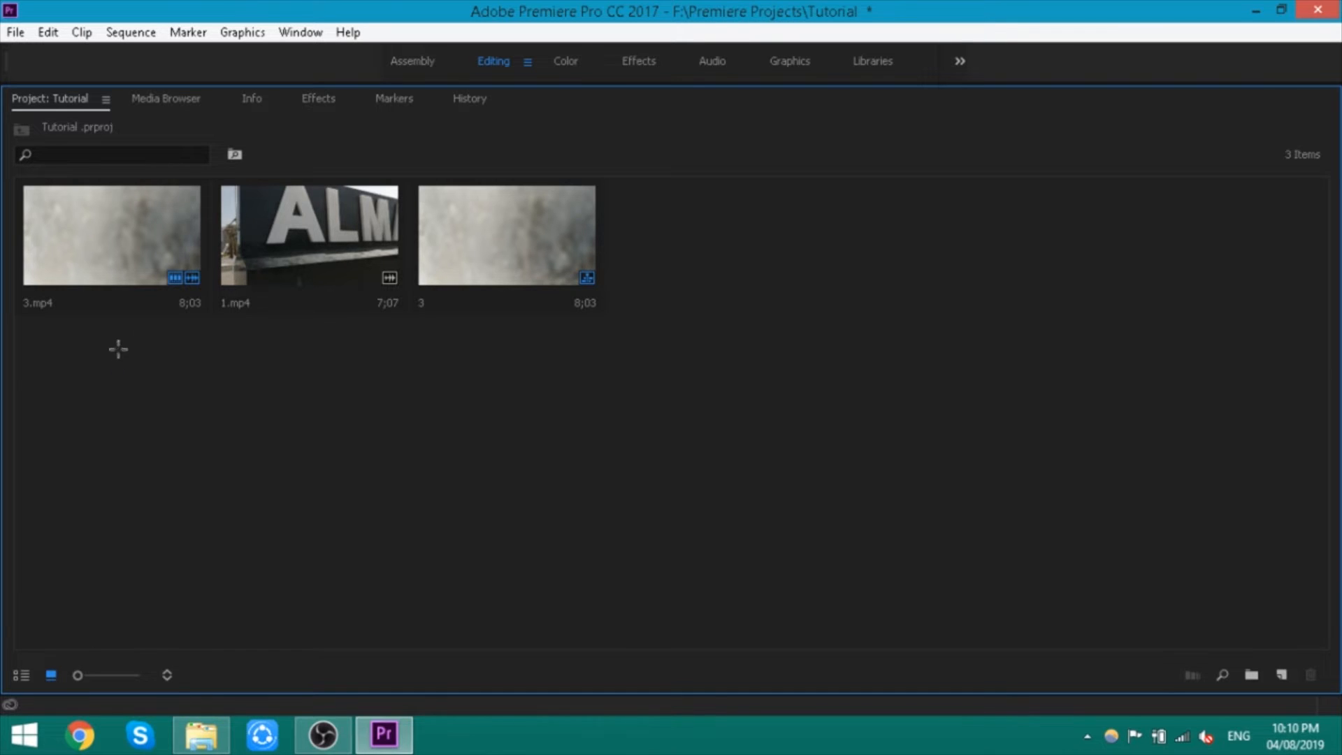
left_click_drag(90, 391, 293, 265)
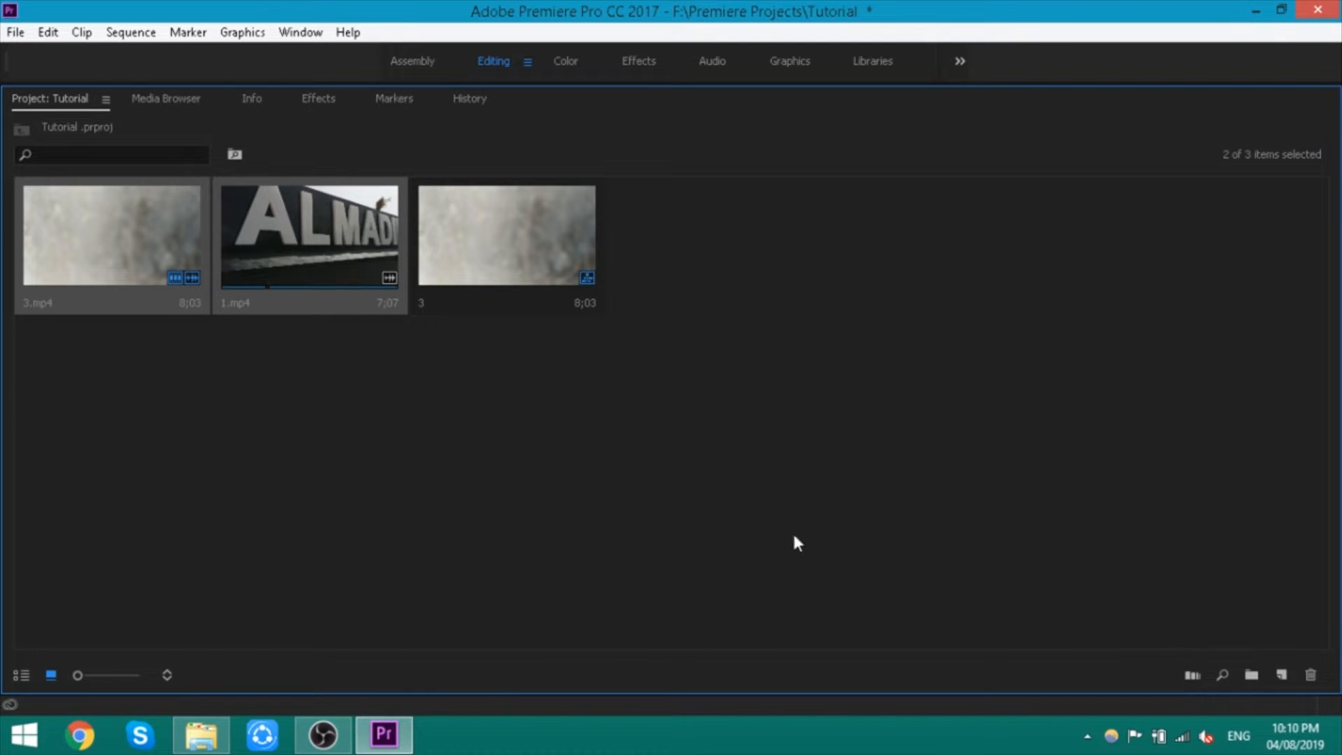
left_click(243, 416)
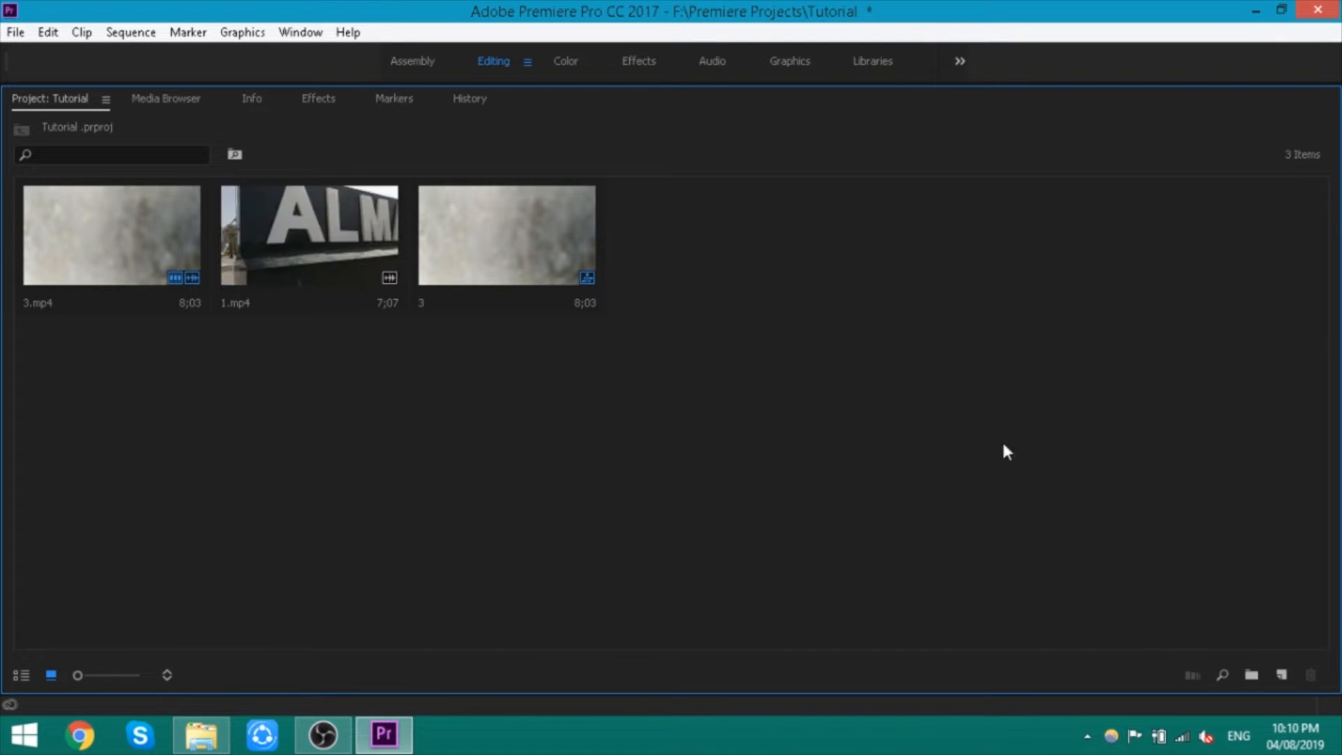
Create a bin named video in the project and move 1.mp4 into it
left_click(1250, 675)
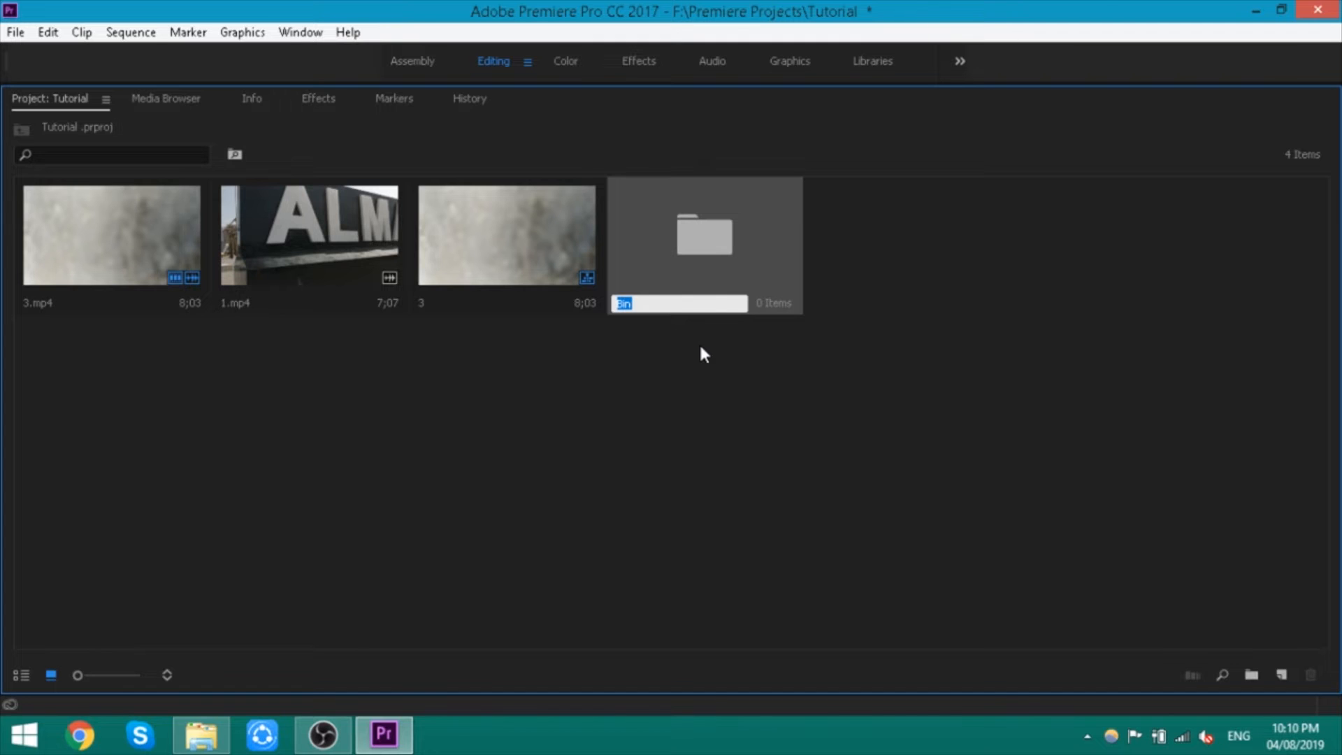
type("vido")
key("BackSpace")
type("eo")
key("Tab")
key("Tab")
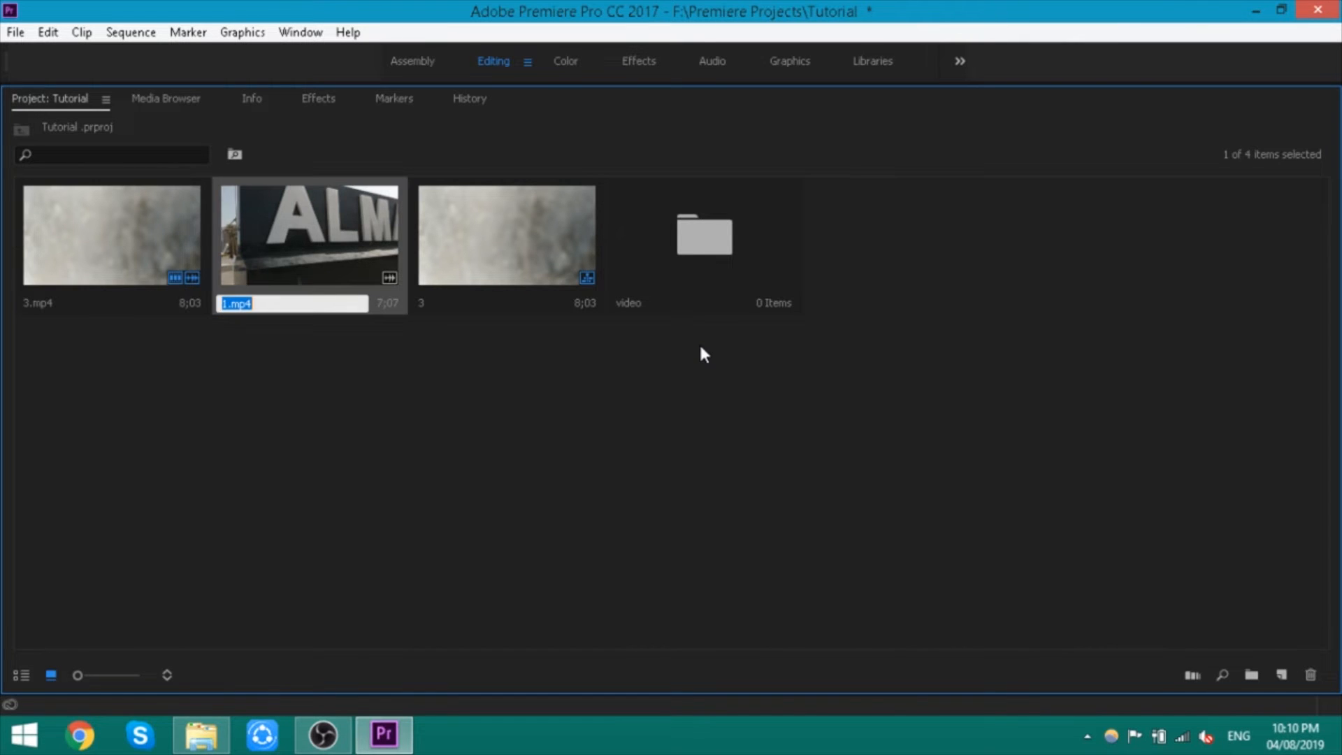
left_click(700, 346)
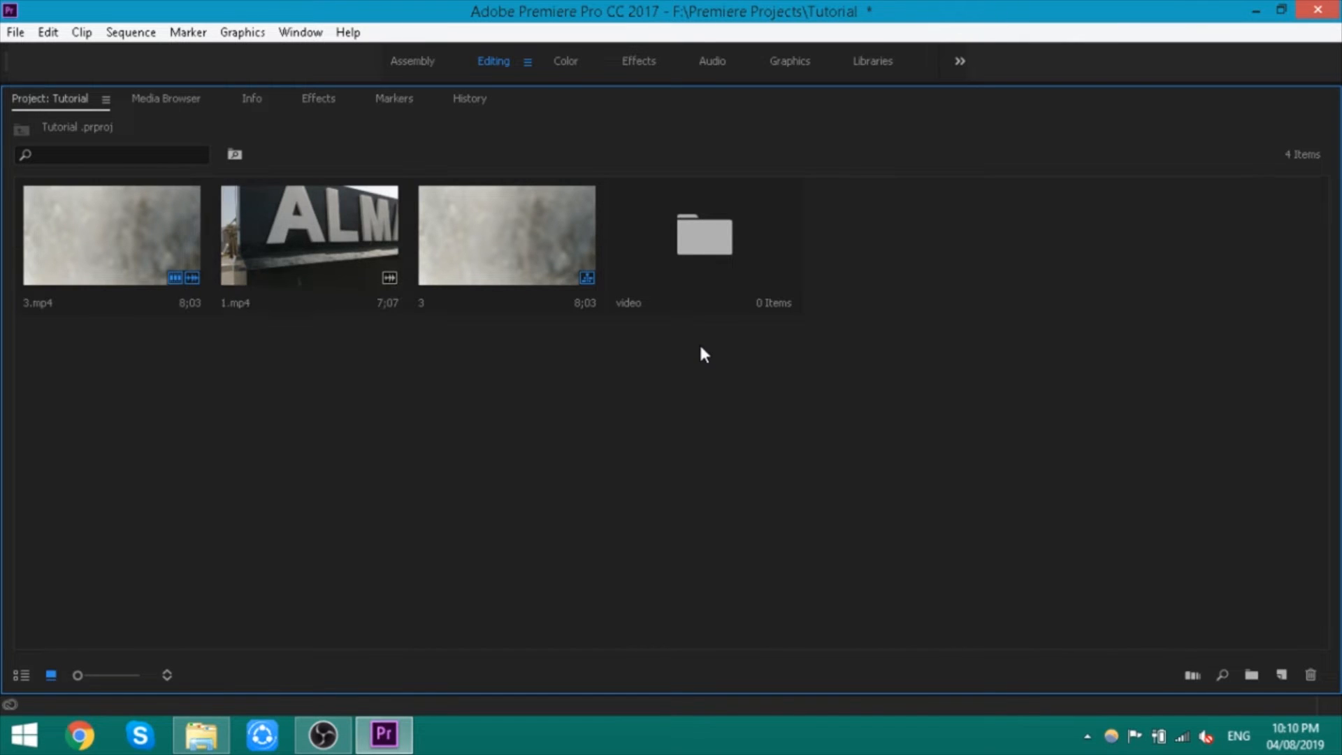
left_click(249, 263)
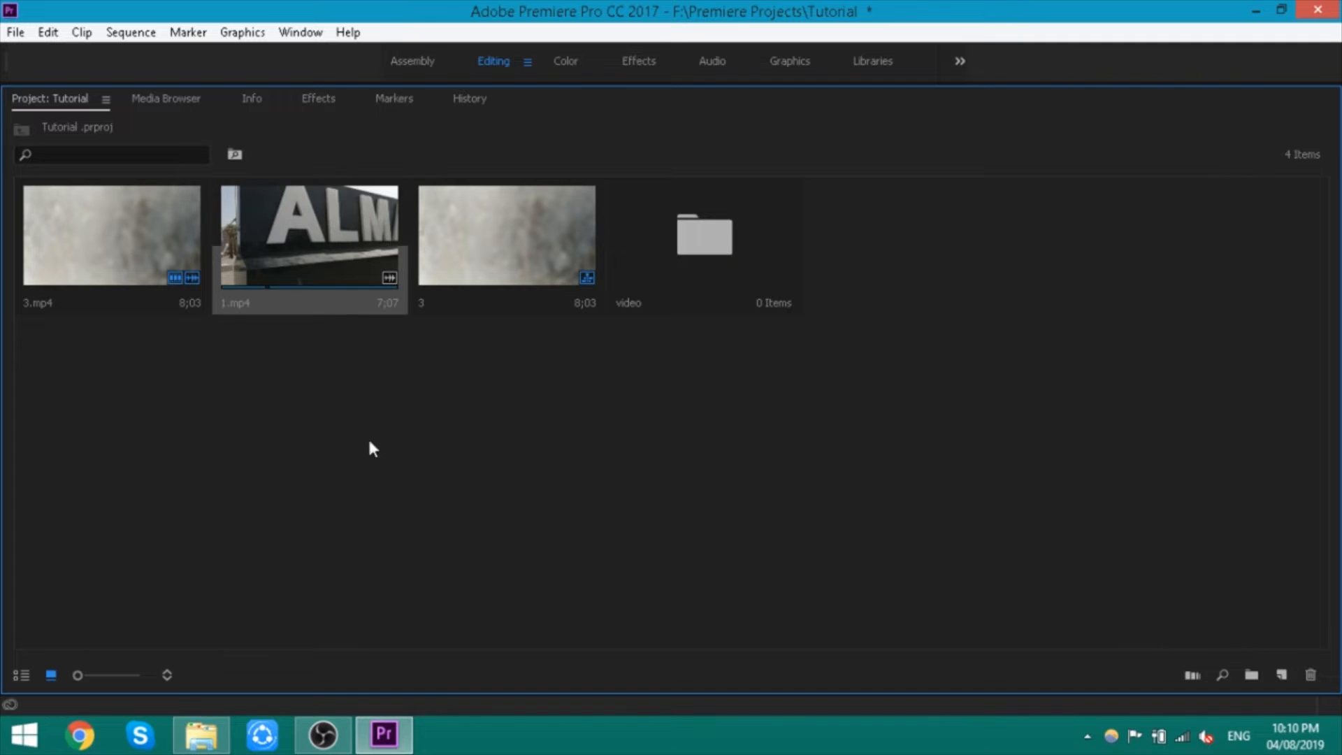
left_click_drag(315, 242, 709, 269)
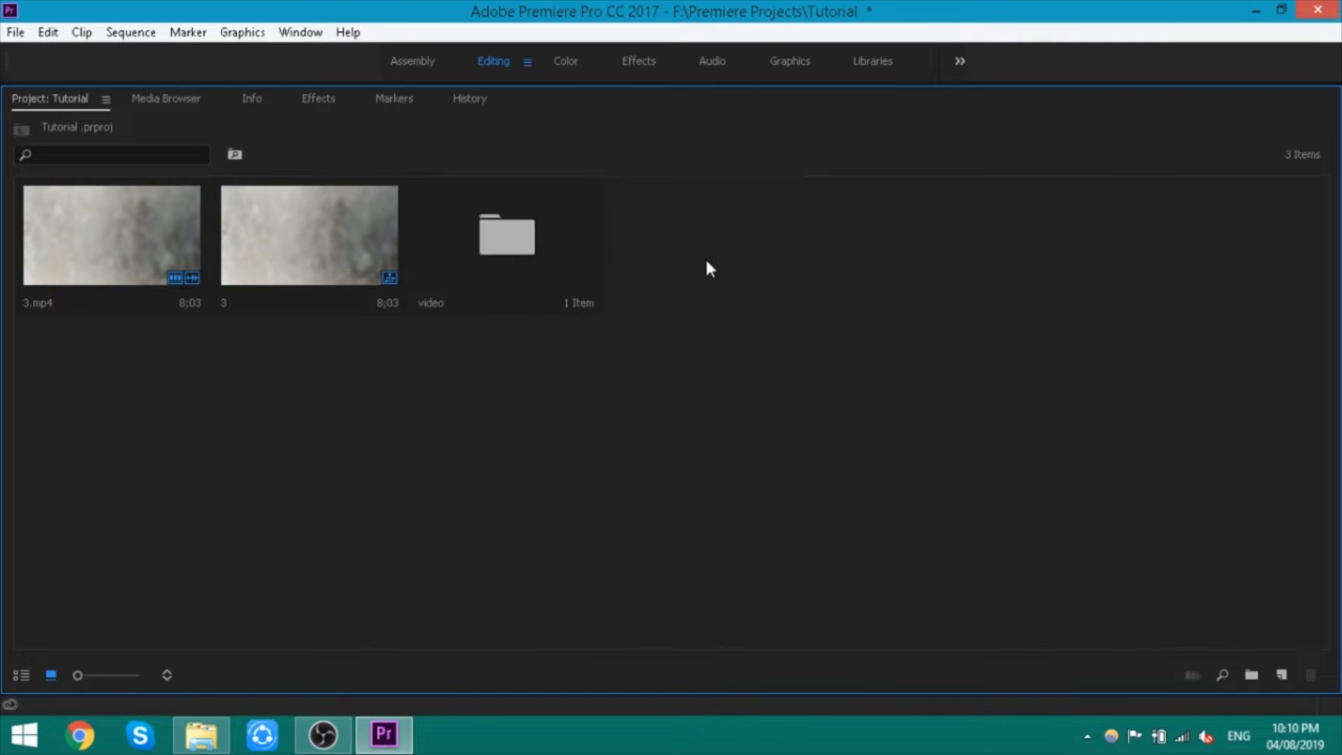
Move 3.mp4 into the video bin and place the bin's clips on V1 and A1 at the start of the sequence
left_click_drag(118, 249, 527, 237)
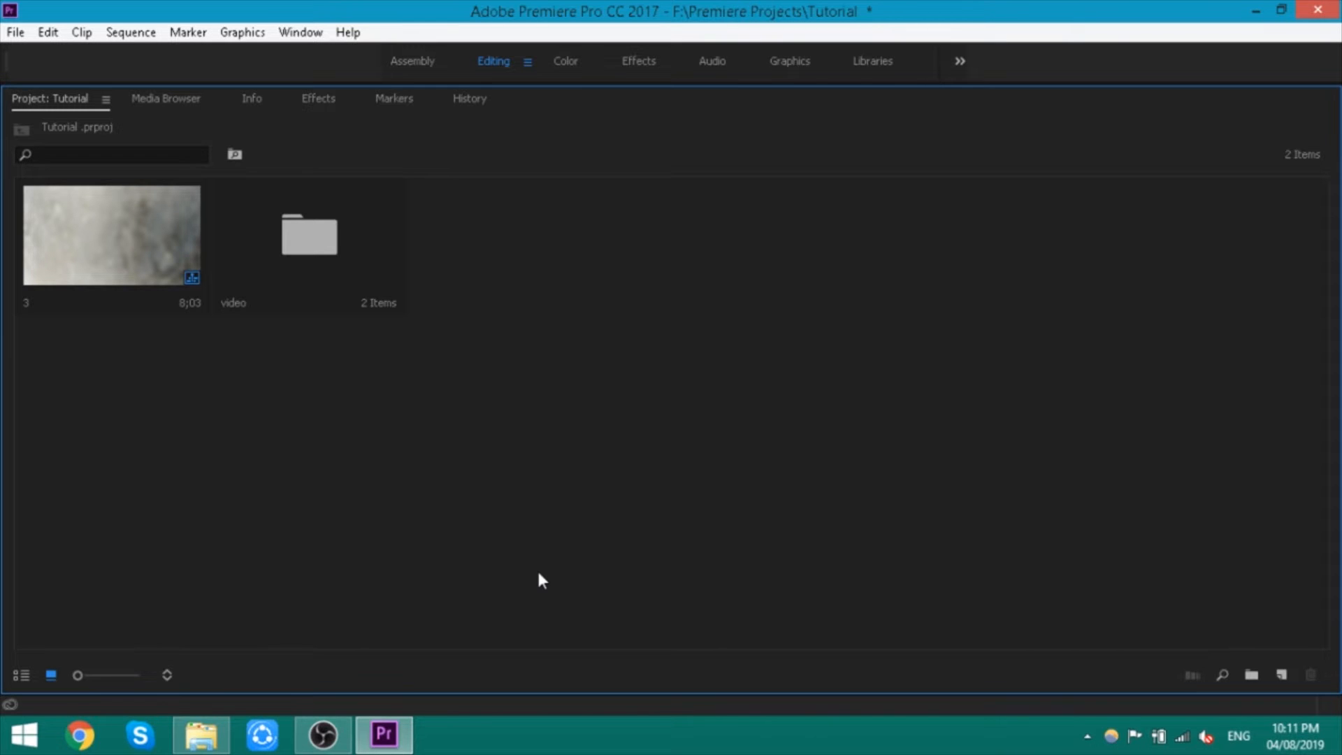
key("grave")
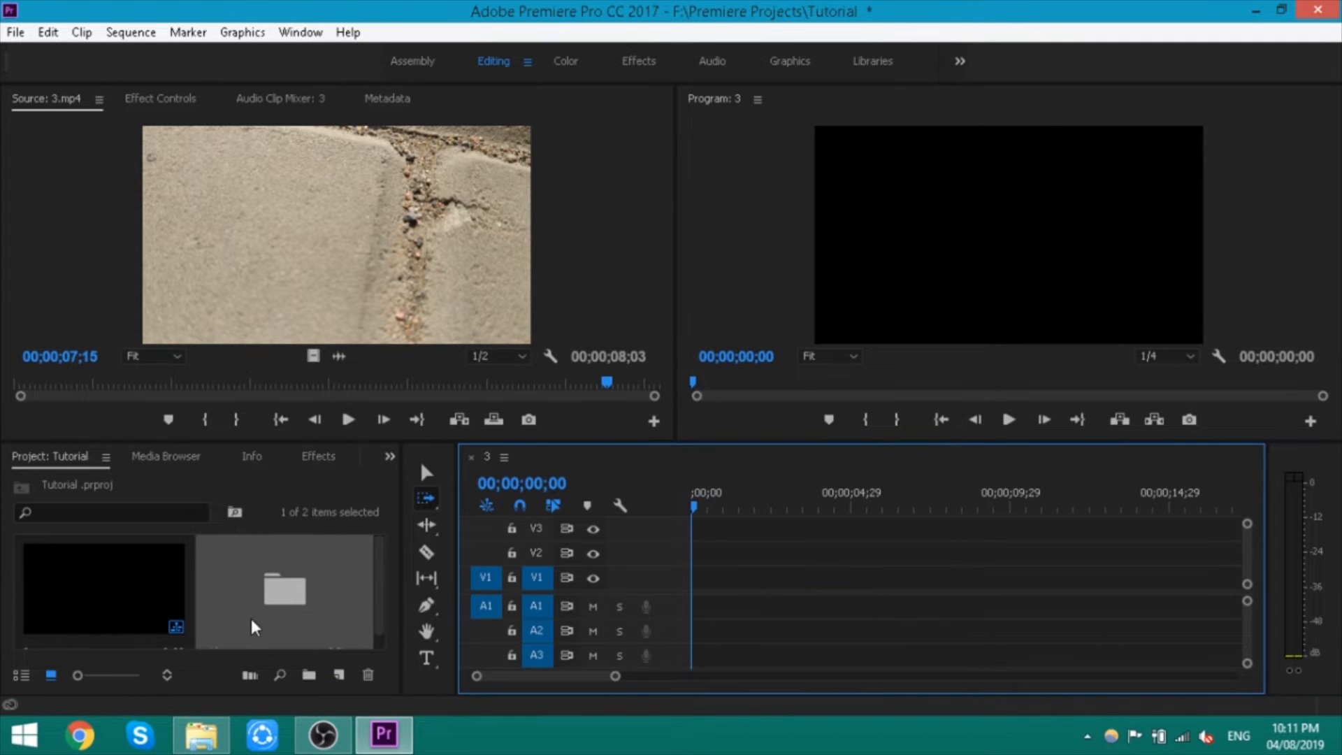
scroll(248, 616, "down", 1)
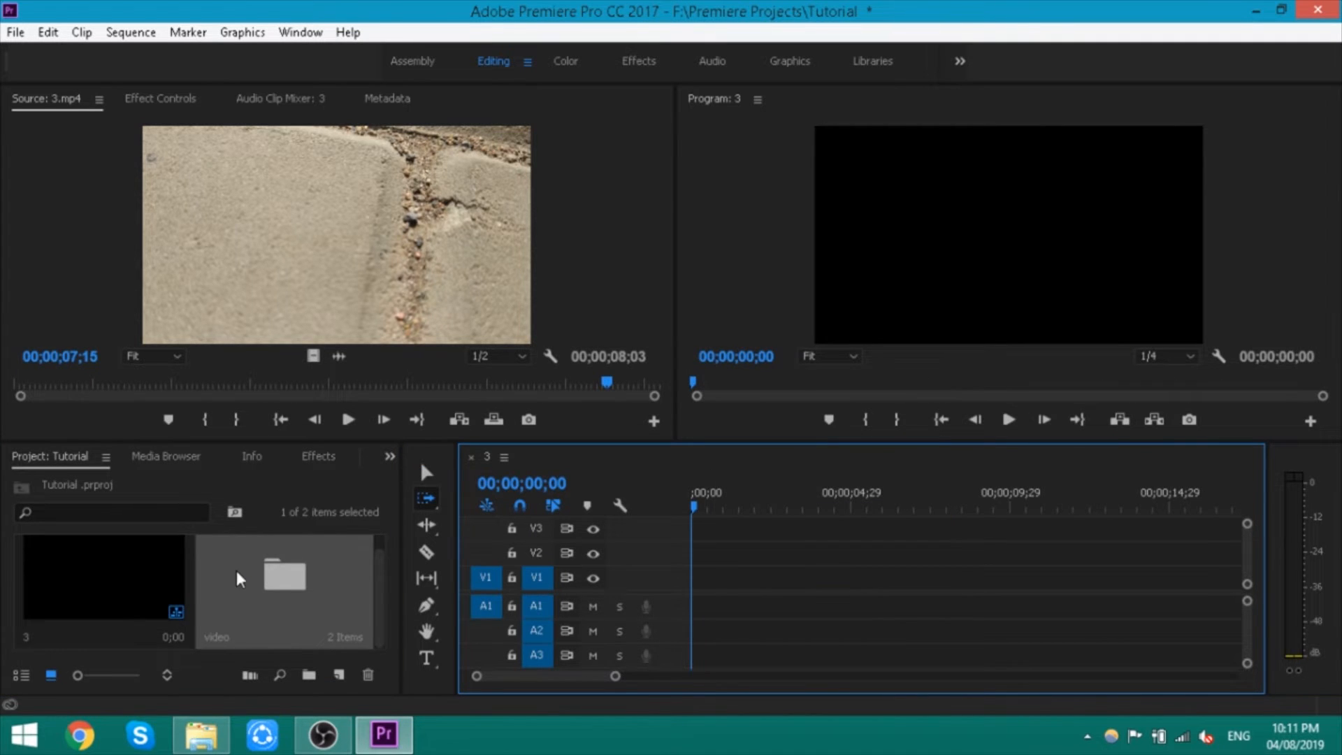
left_click(262, 616)
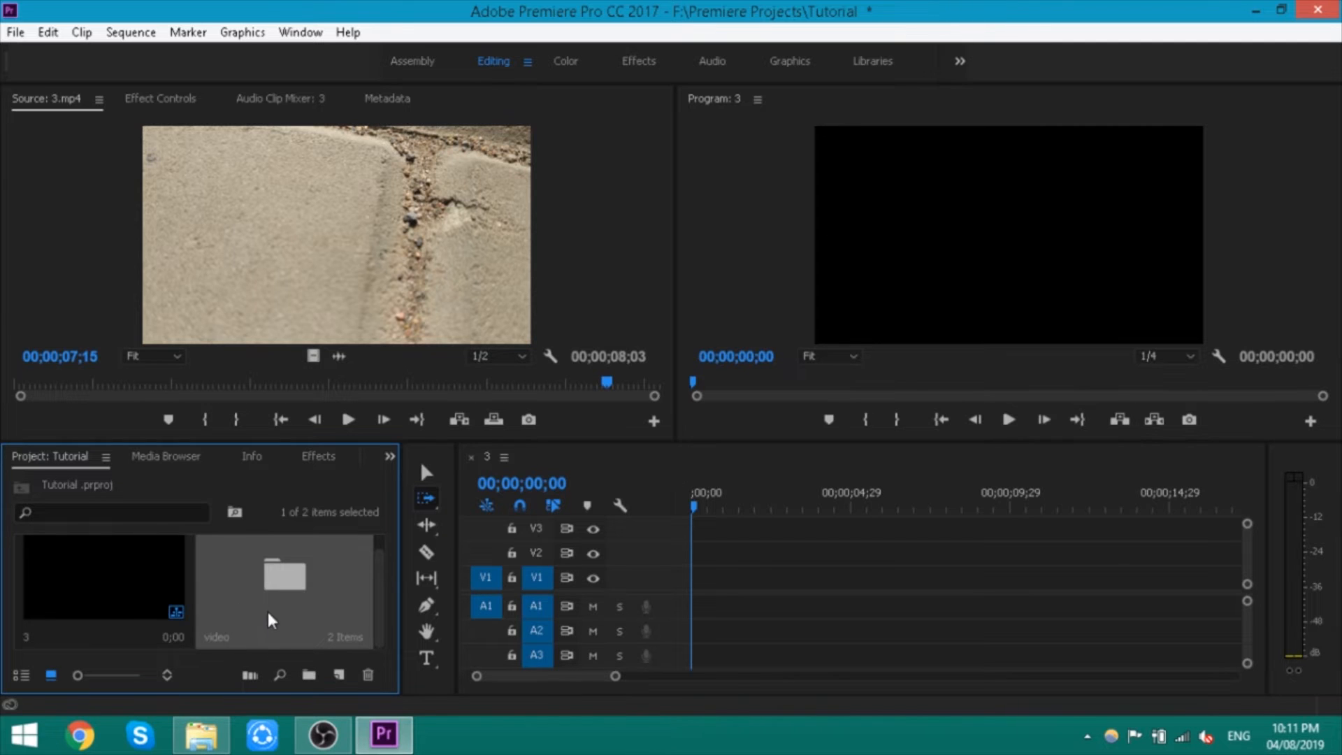
left_click_drag(262, 603, 844, 577)
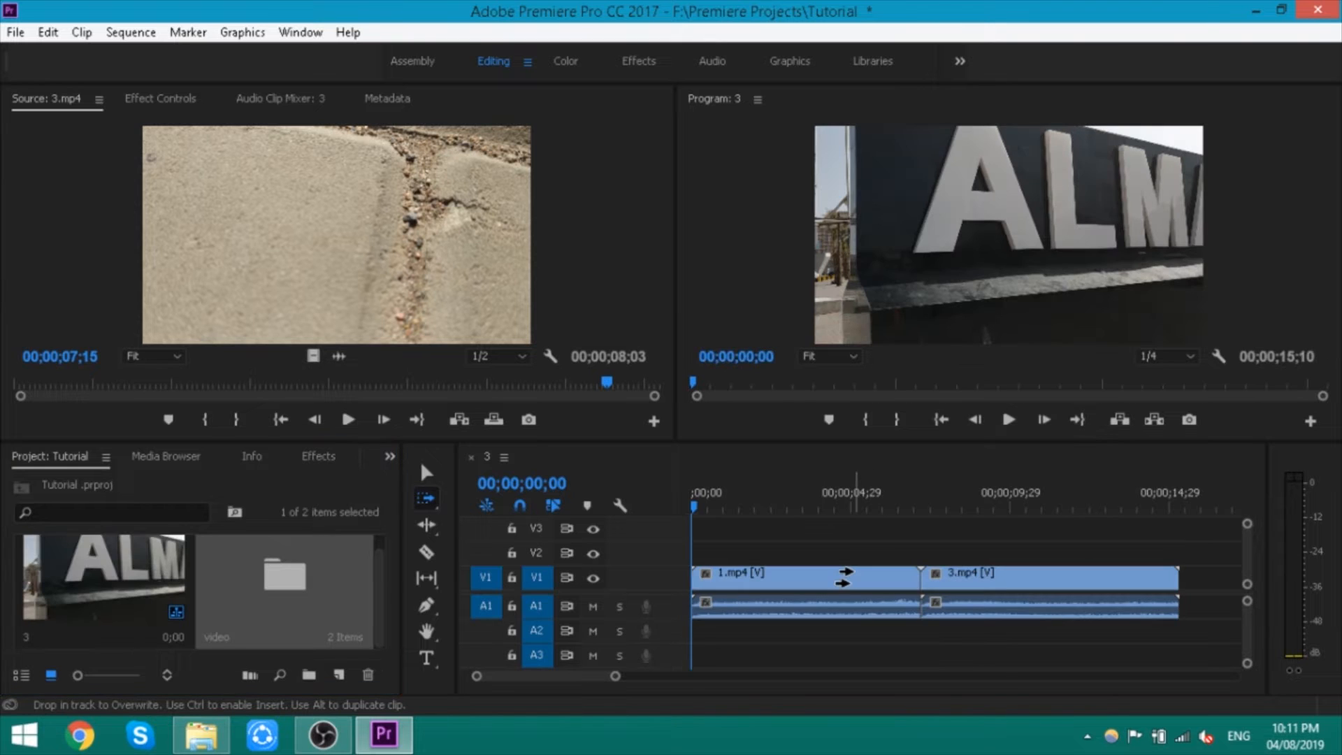
With the Selection tool active, scrub through the placed clips and inspect the contents of the video bin
left_click(424, 483)
left_click_drag(864, 495, 984, 485)
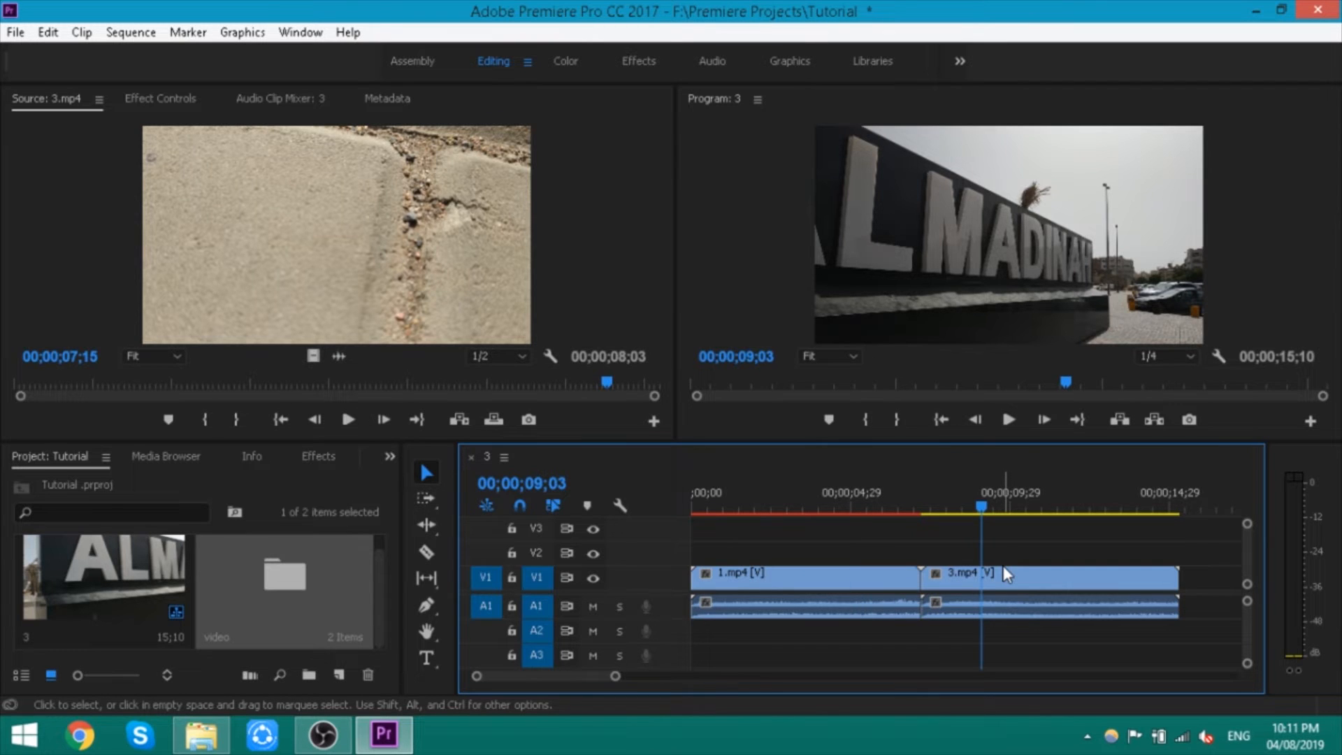
left_click_drag(1007, 573, 1047, 582)
double_click(245, 607)
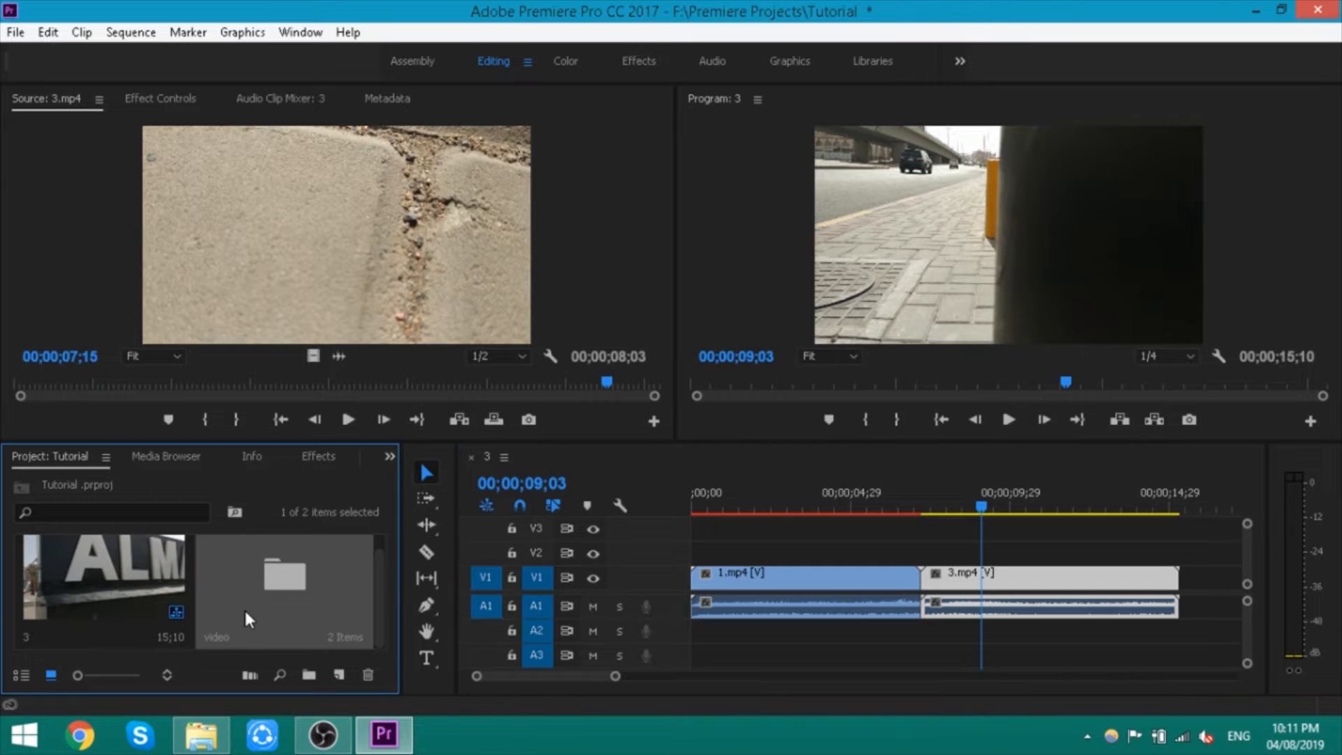
left_click_drag(223, 287, 569, 297)
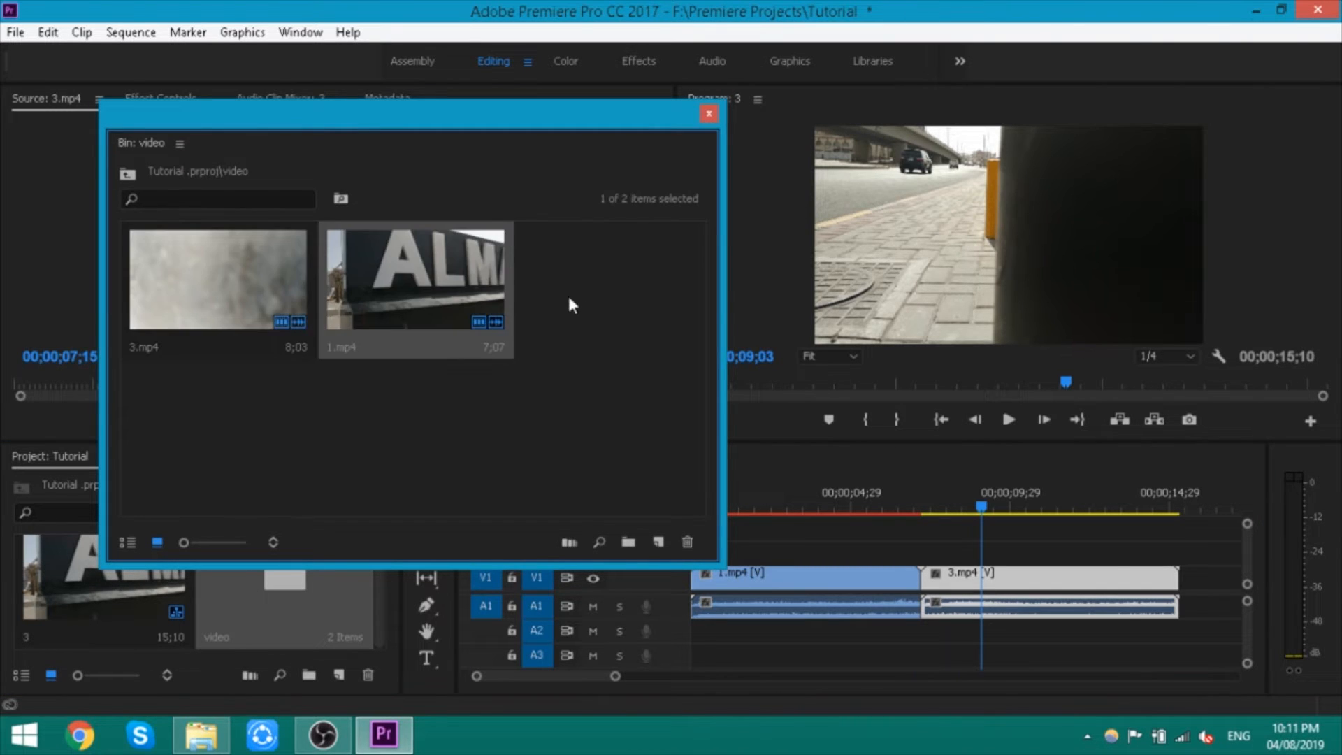
left_click(709, 114)
Stack another copy of the video bin's clips on V2 and A2 and preview the layered clips at several points
left_click_drag(245, 600, 857, 546)
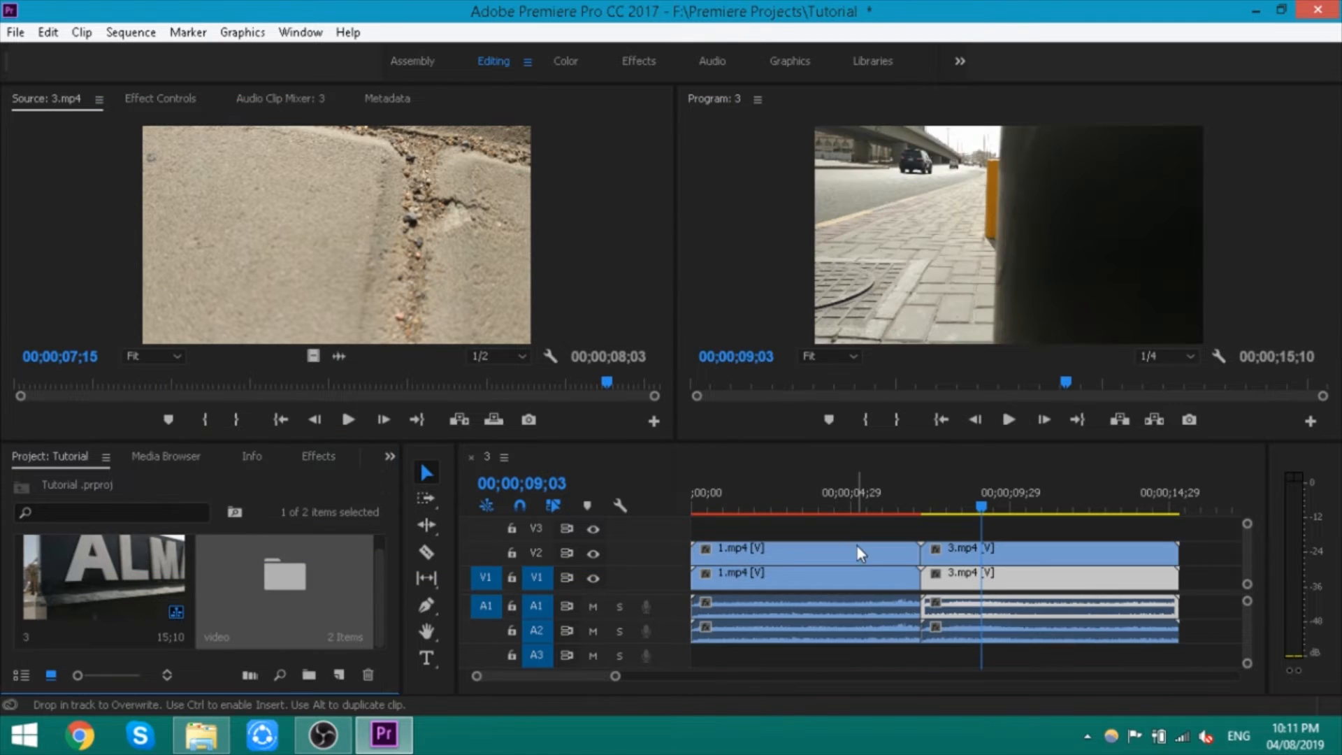
left_click(836, 500)
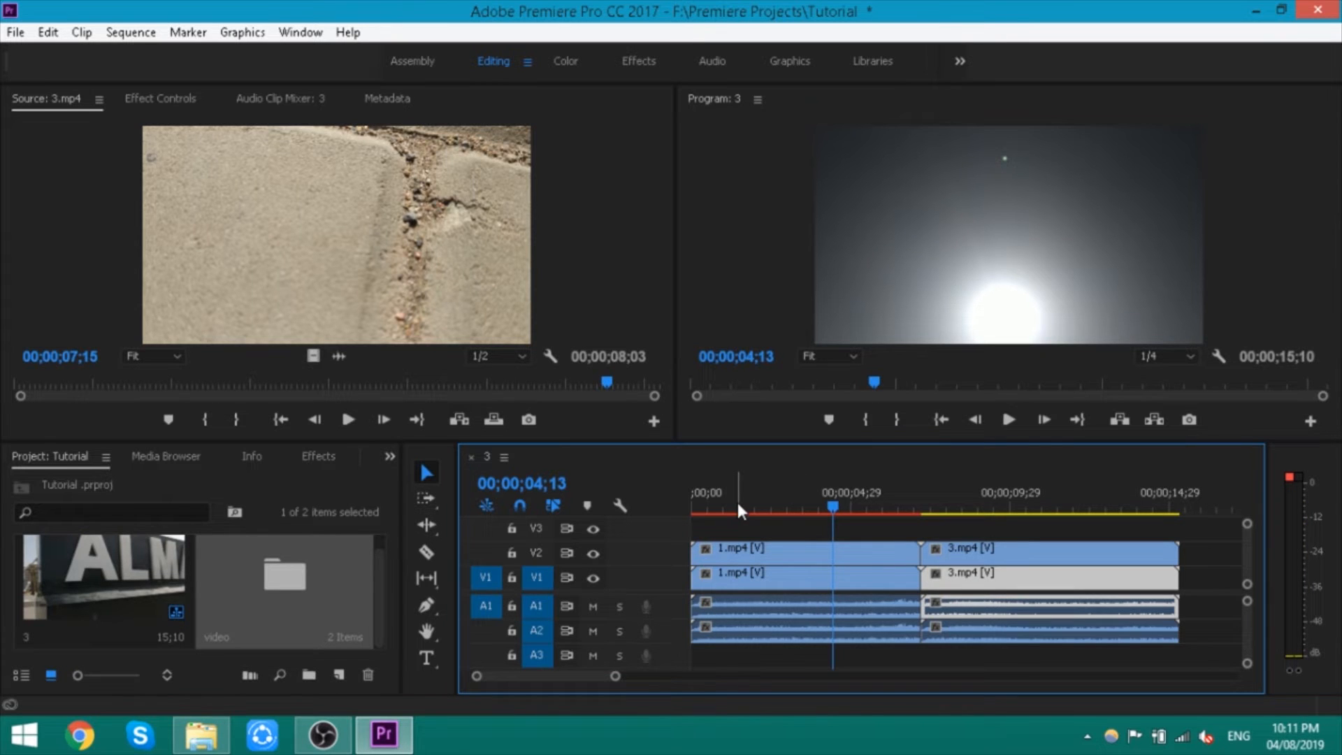
left_click(717, 504)
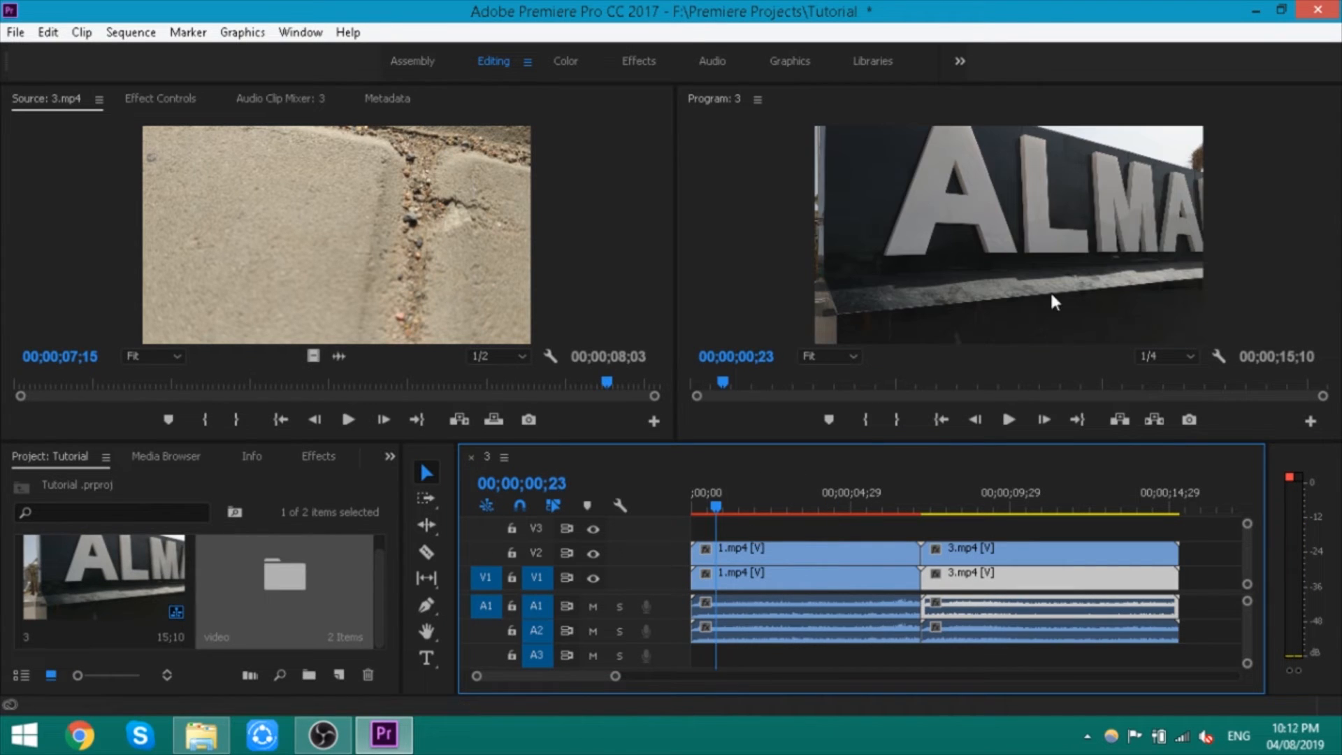
left_click(781, 549)
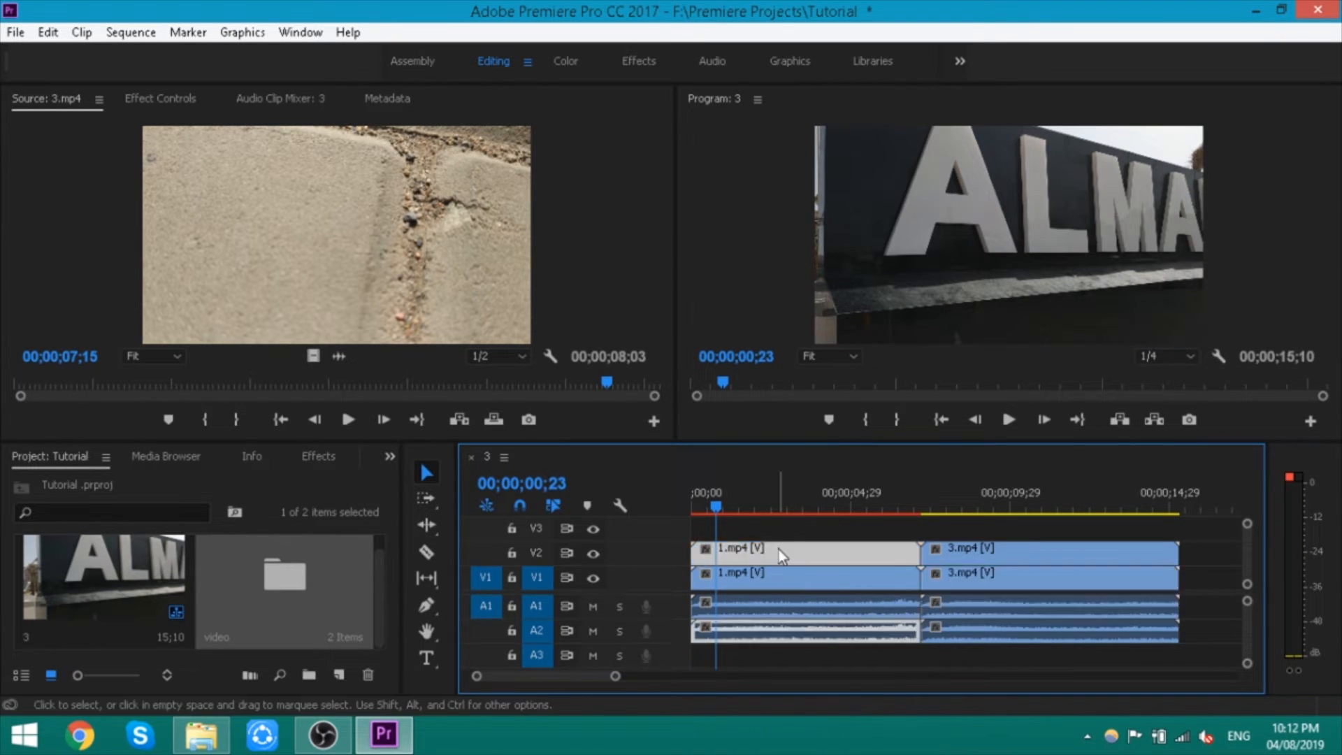
left_click(1042, 546)
left_click(1031, 498)
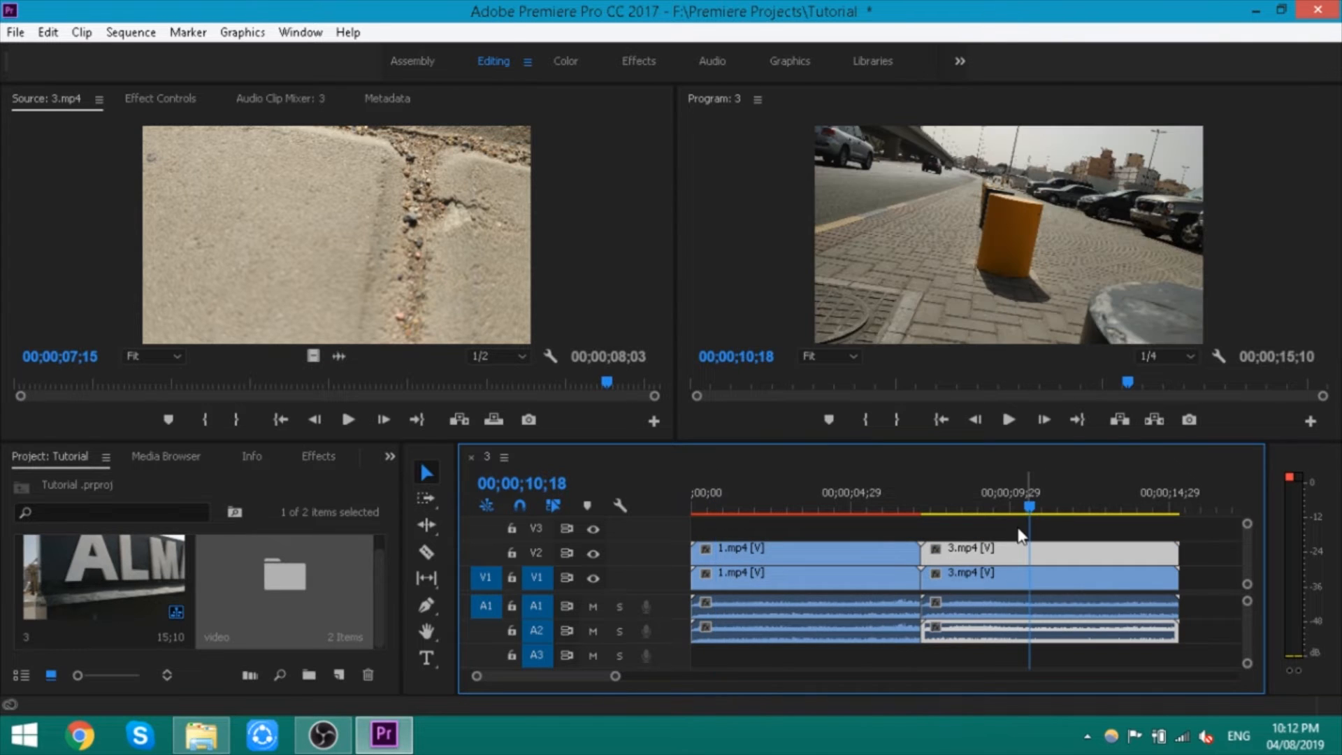
Delete the two stacked clips on V2 with their audio and scrub through the remaining sequence
left_click_drag(824, 536, 972, 542)
key("Delete")
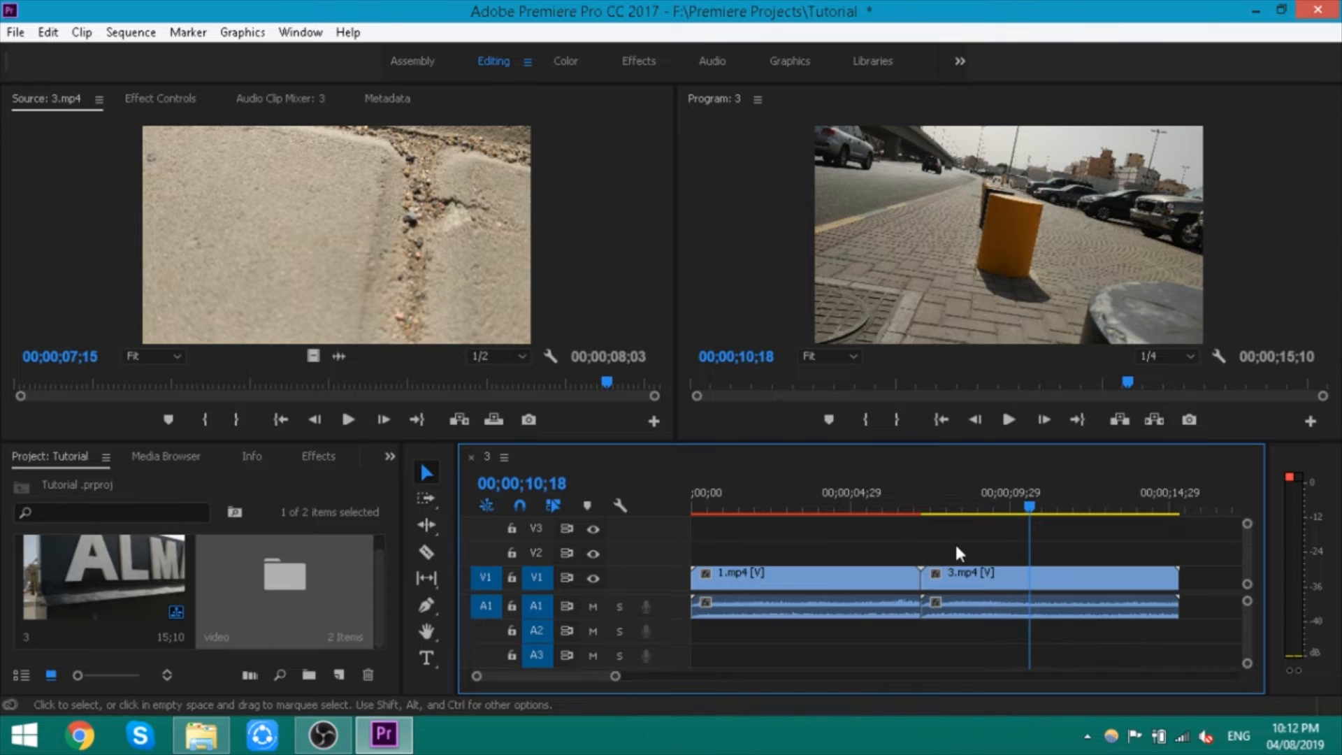
left_click(843, 506)
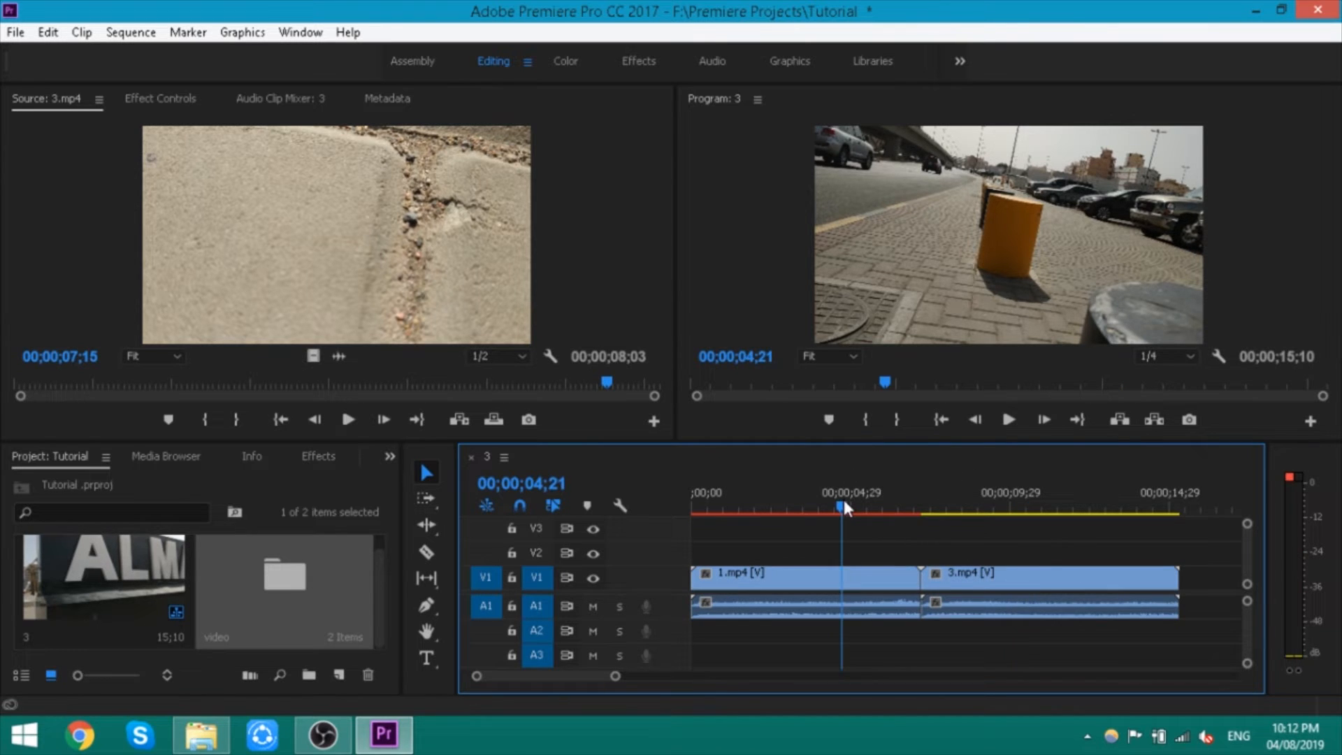
left_click_drag(844, 504, 990, 503)
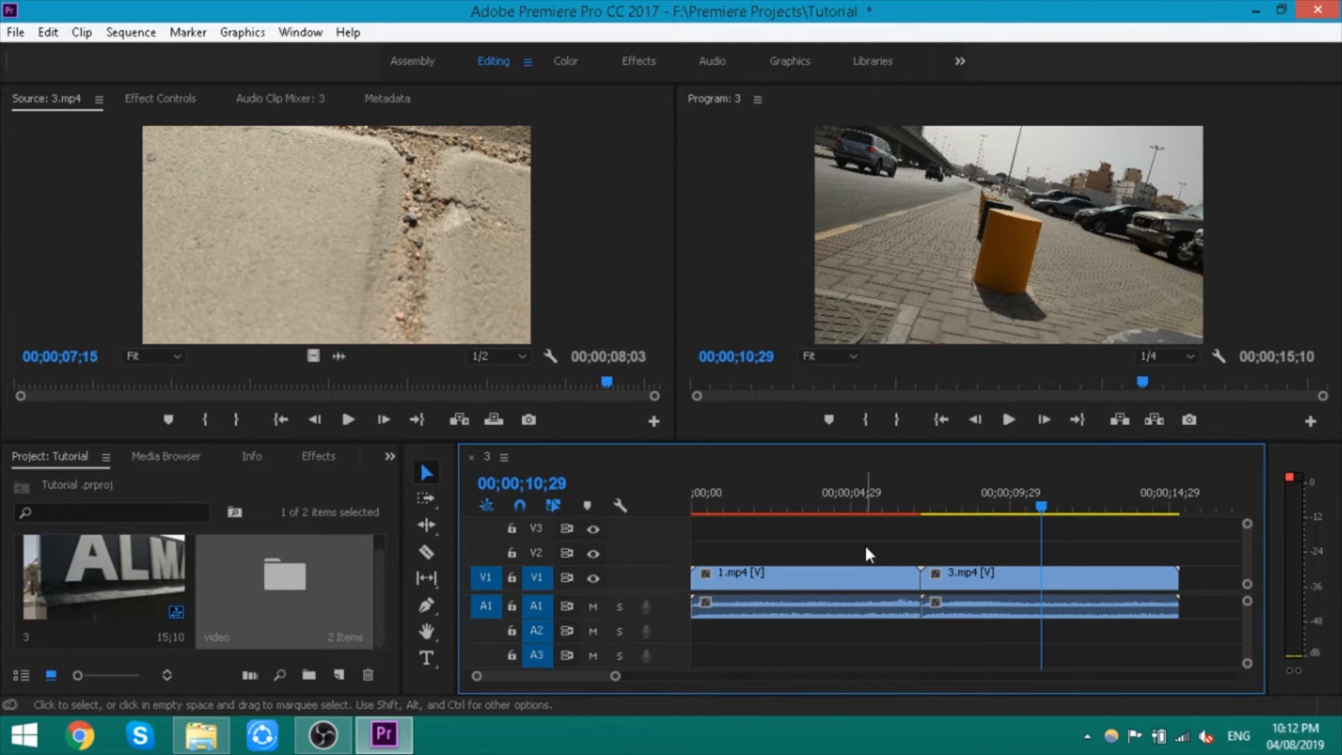
Maximize the Timeline panel and try the mute switch of A1 and the solo switch of A2
key("grave")
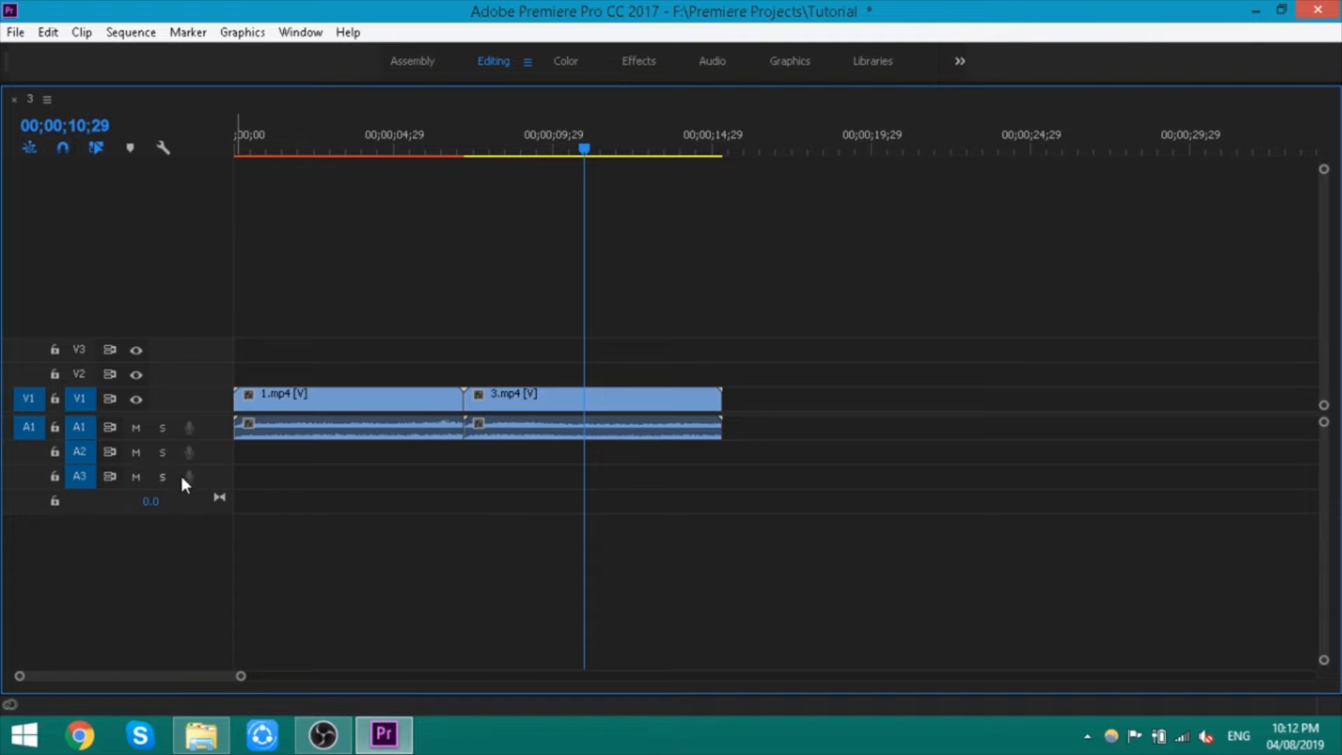
left_click(134, 429)
left_click(163, 452)
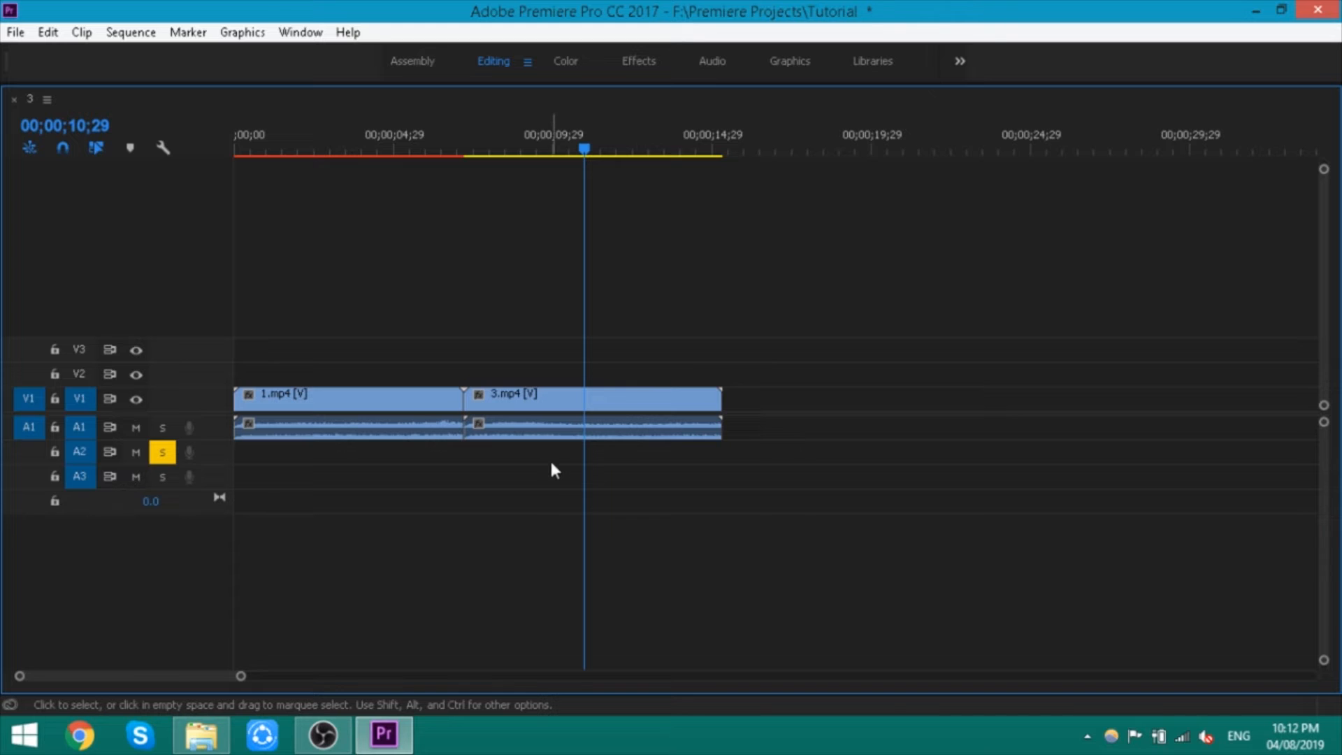
left_click(158, 459)
Examine the Add Tracks options for the sequence, cancel without adding any, and restore the normal panel layout
right_click(163, 296)
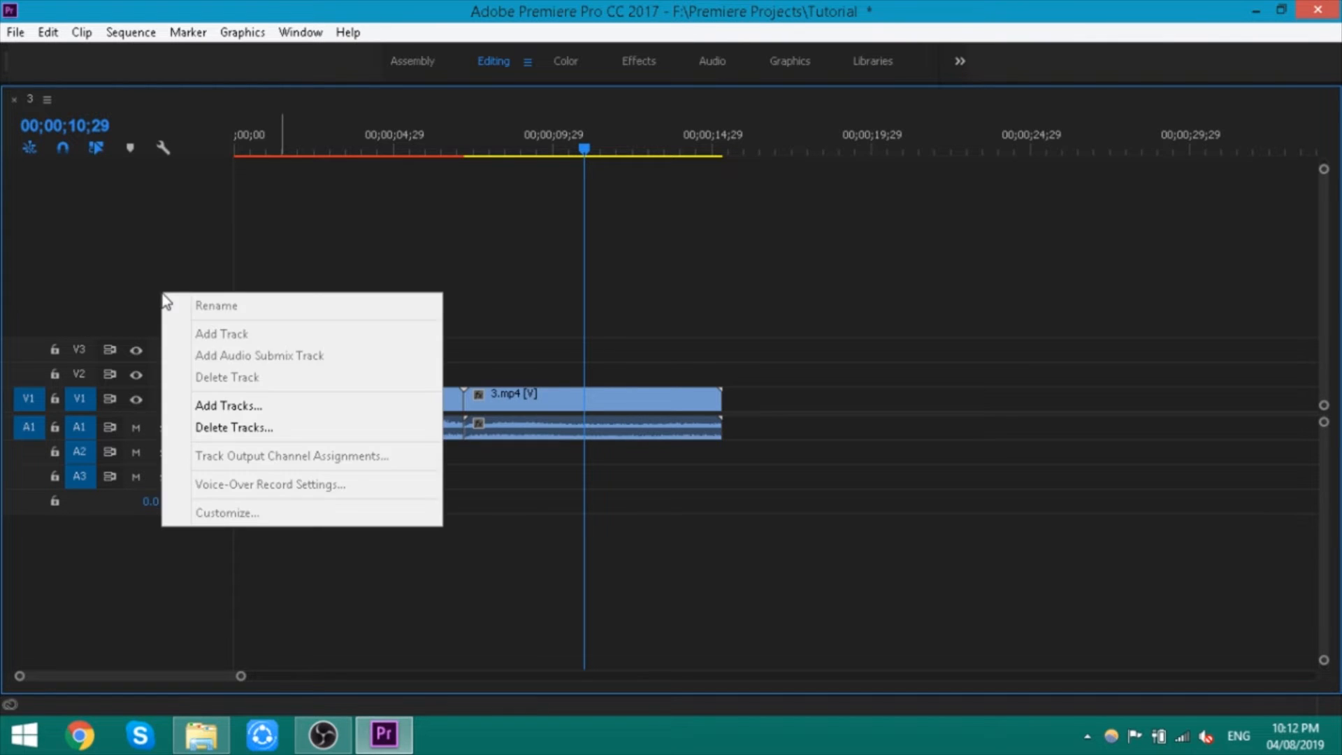
left_click(216, 409)
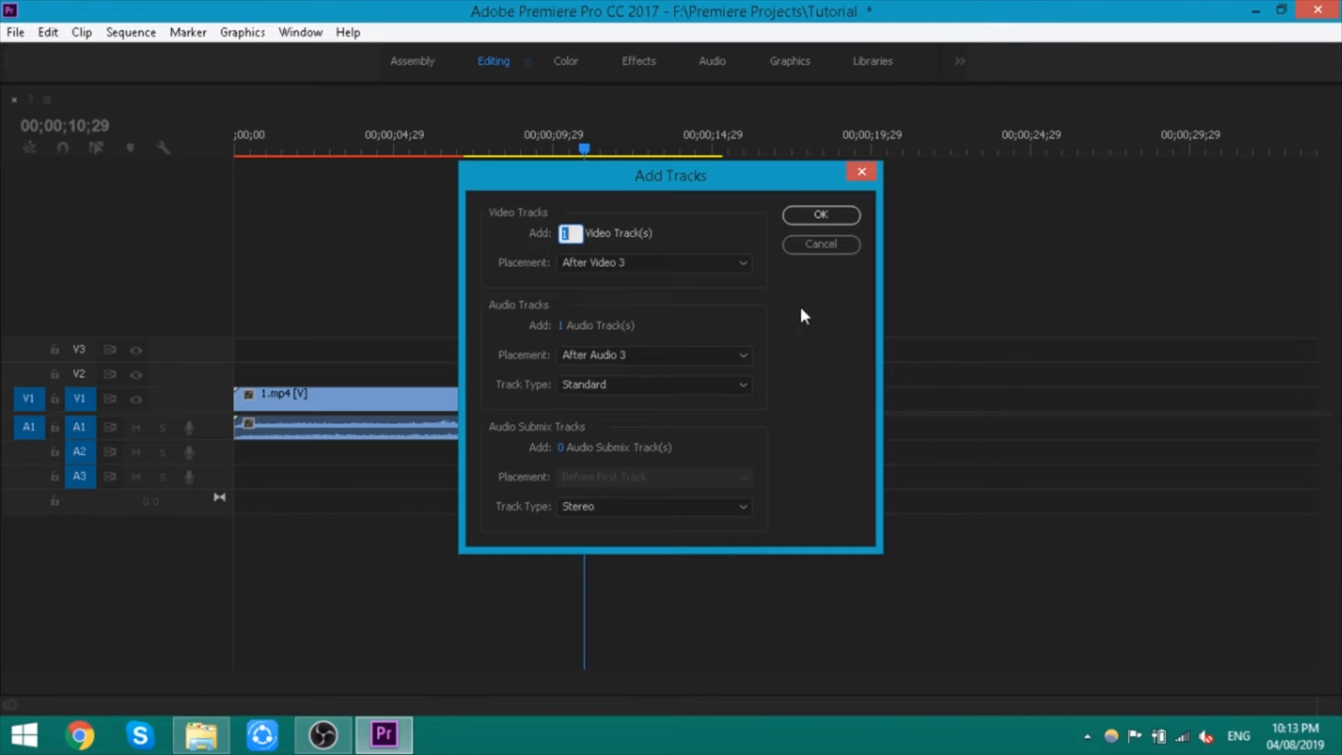
left_click(832, 256)
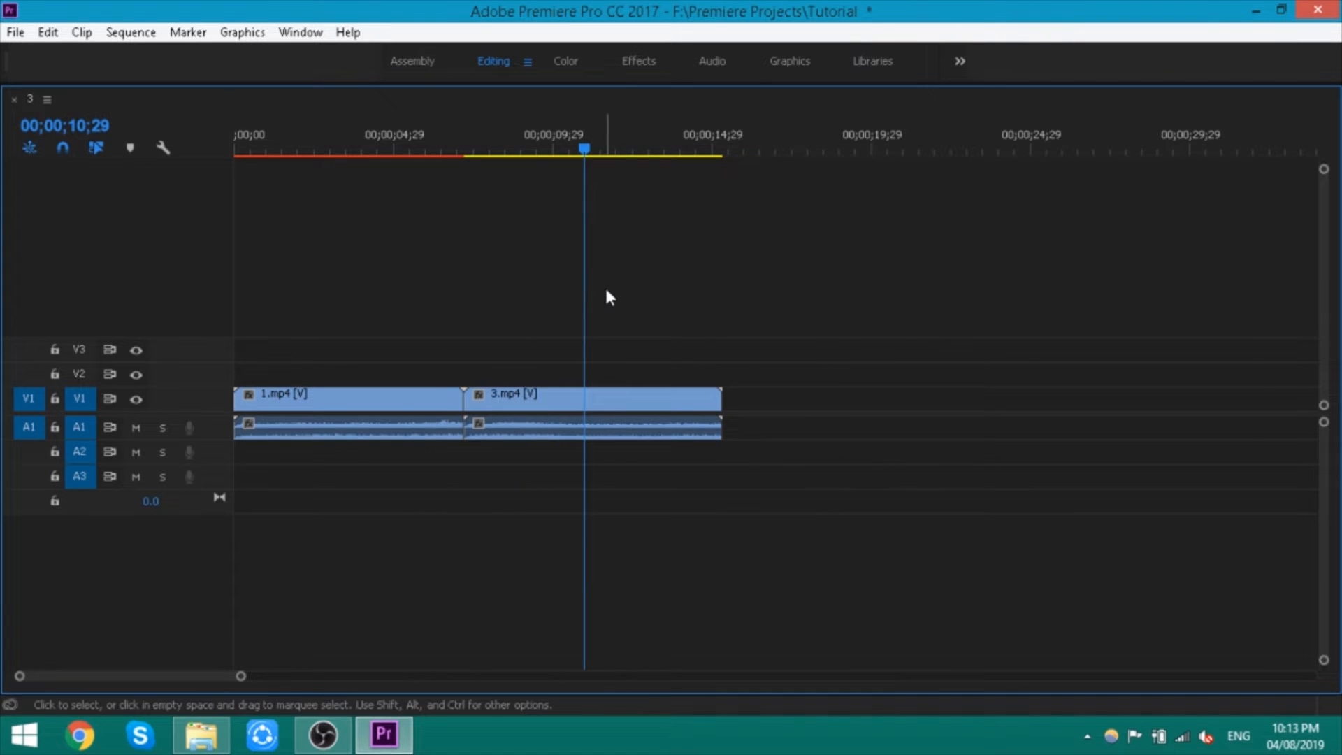
key("grave")
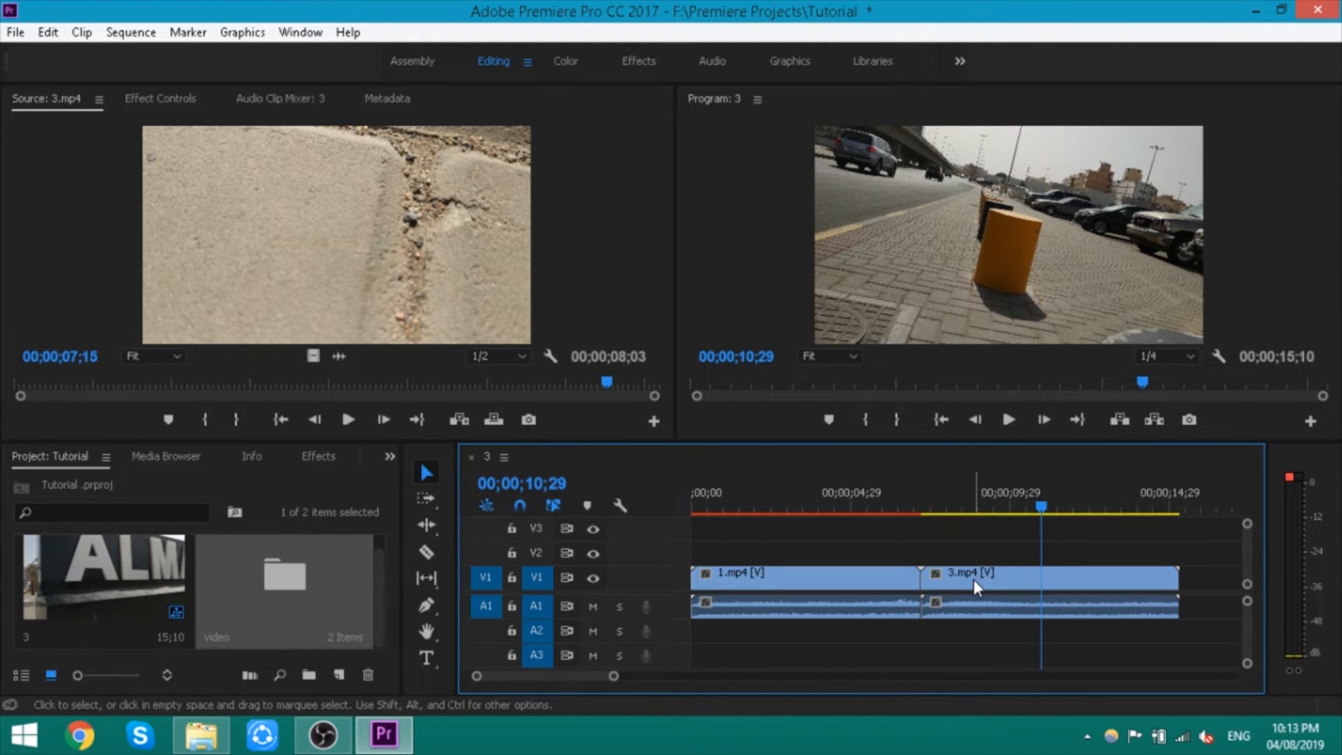
Try shifting 3.mp4 away from and back toward 1.mp4 on V1 with Snap turned on and off
mouse_move(973, 580)
left_mouse_down()
mouse_move(1018, 587)
mouse_move(986, 584)
left_mouse_up()
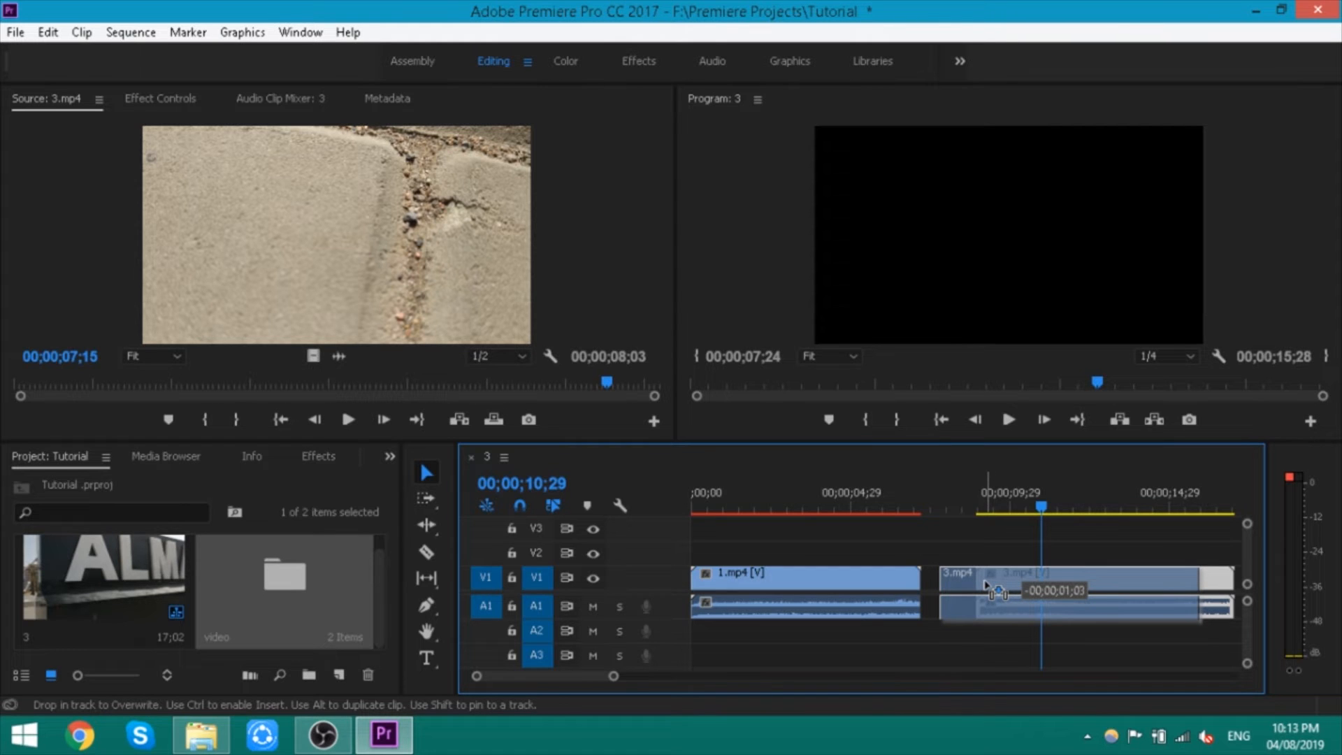
left_click_drag(986, 584, 1029, 580)
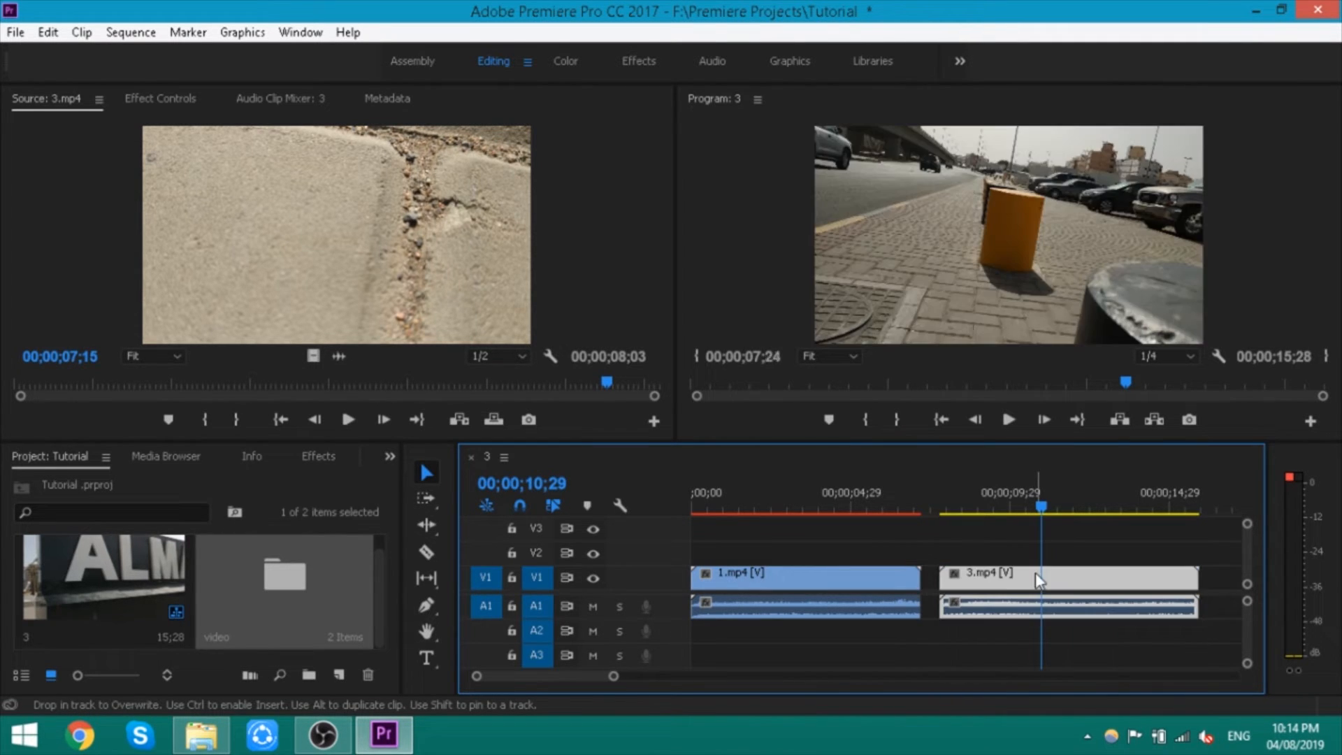
left_click(521, 504)
left_click_drag(1028, 581, 1018, 586)
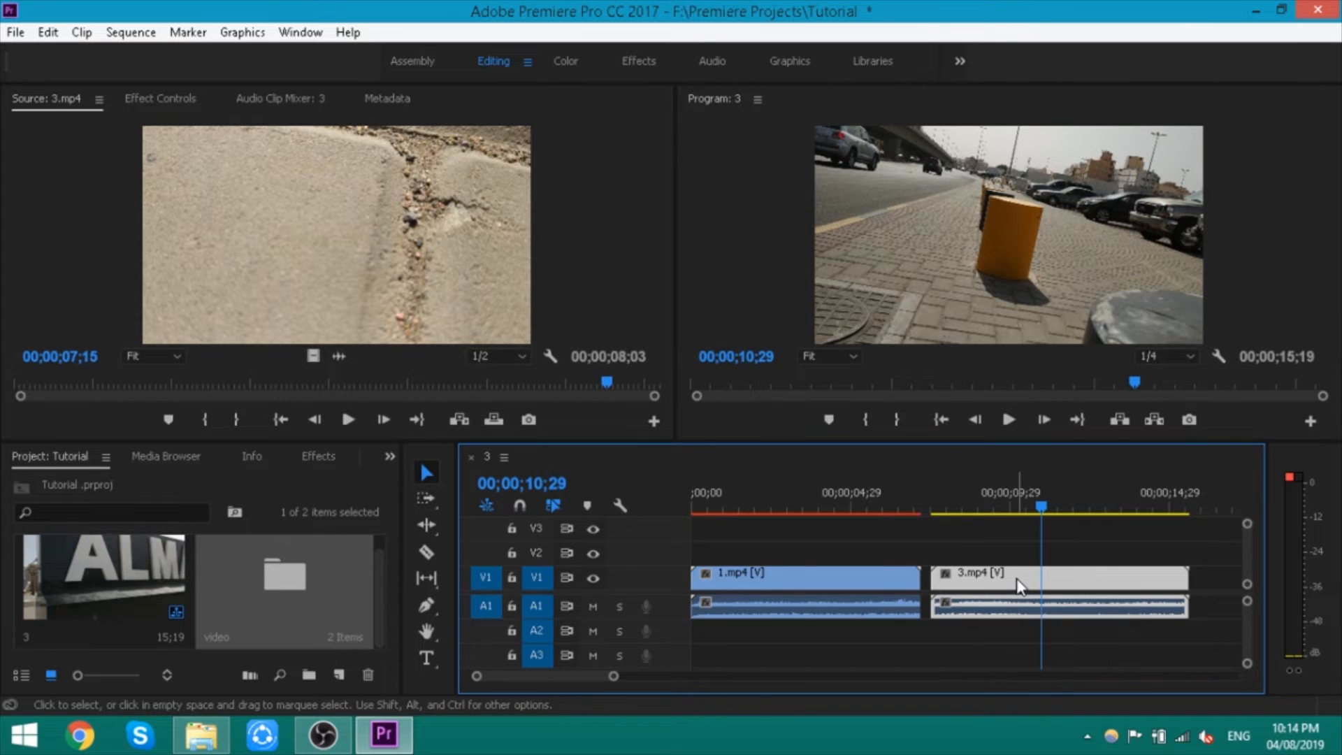
mouse_move(1018, 580)
left_mouse_down()
mouse_move(1080, 587)
mouse_move(1028, 585)
left_mouse_up()
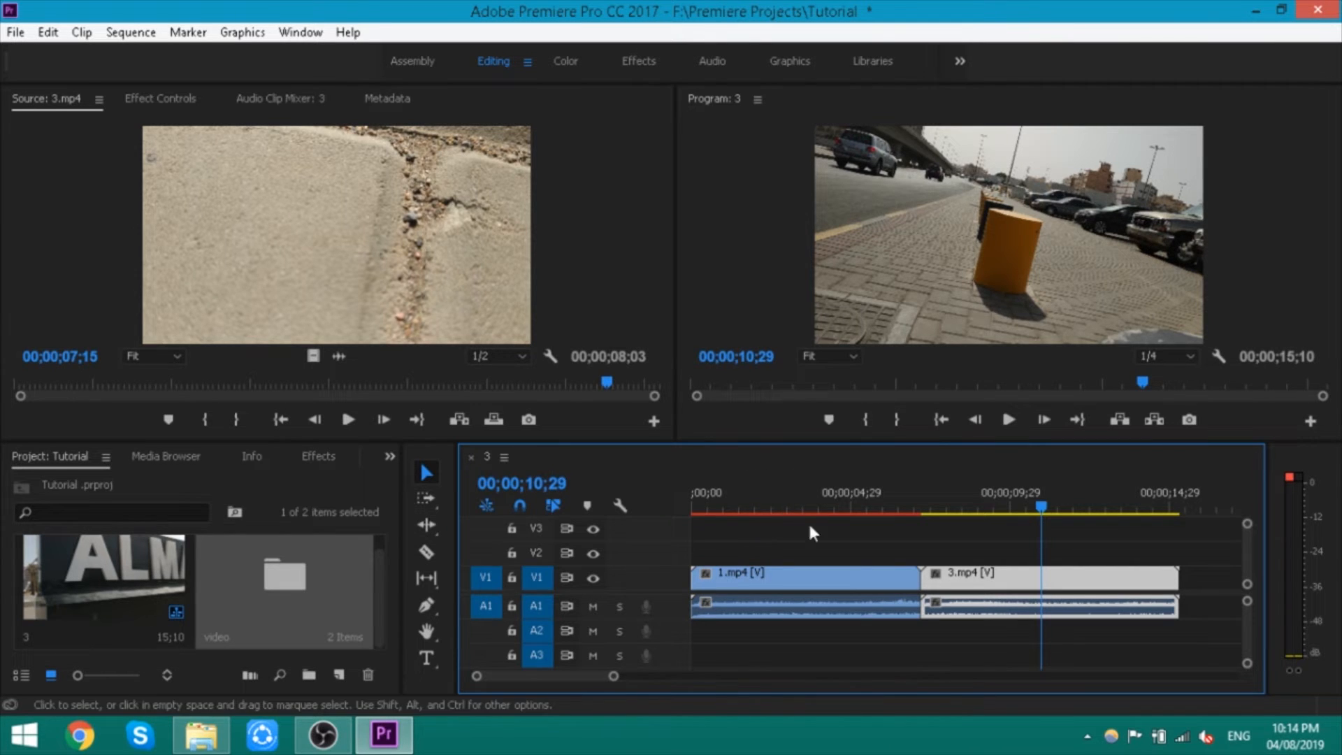
key("s")
Try splitting 3.mp4 with the Razor tool at 00;00;09;15 and again nearer its end, and undo both cuts
mouse_move(1020, 505)
left_mouse_down()
mouse_move(985, 502)
mouse_move(998, 513)
left_mouse_up()
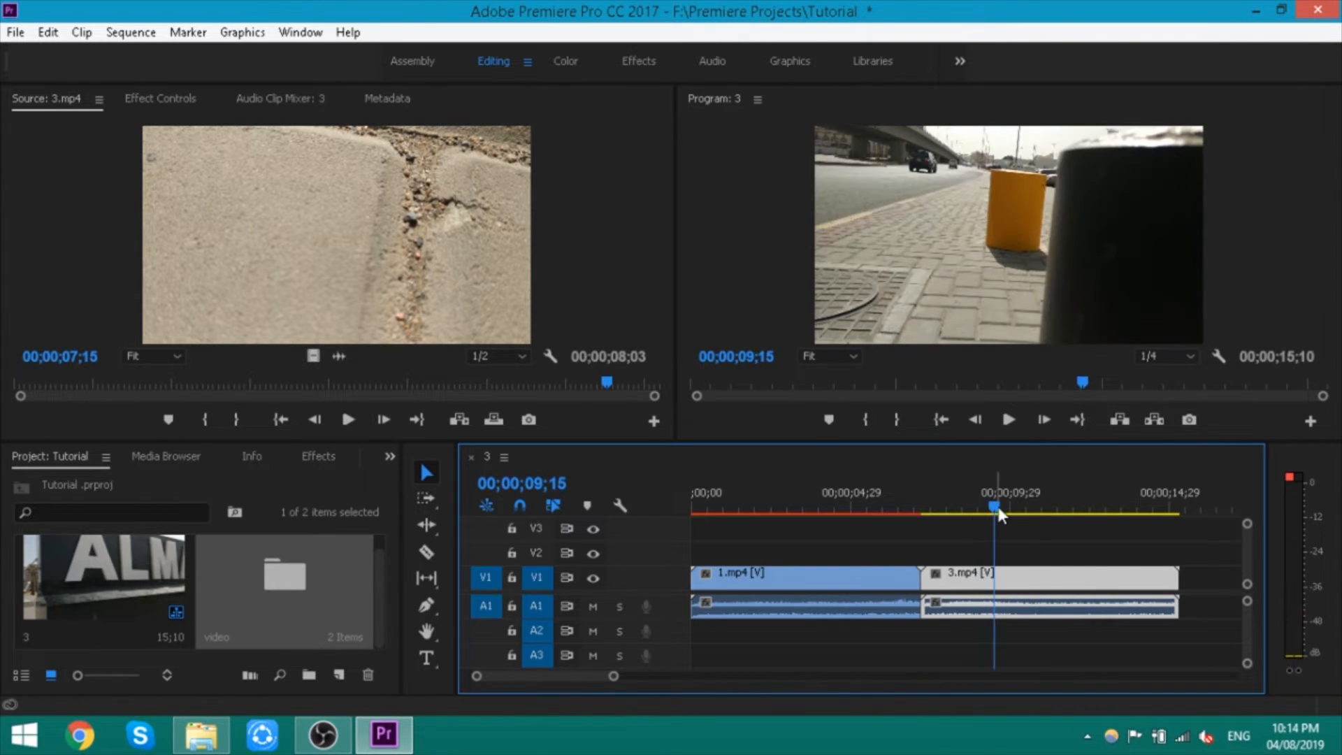
left_click(427, 552)
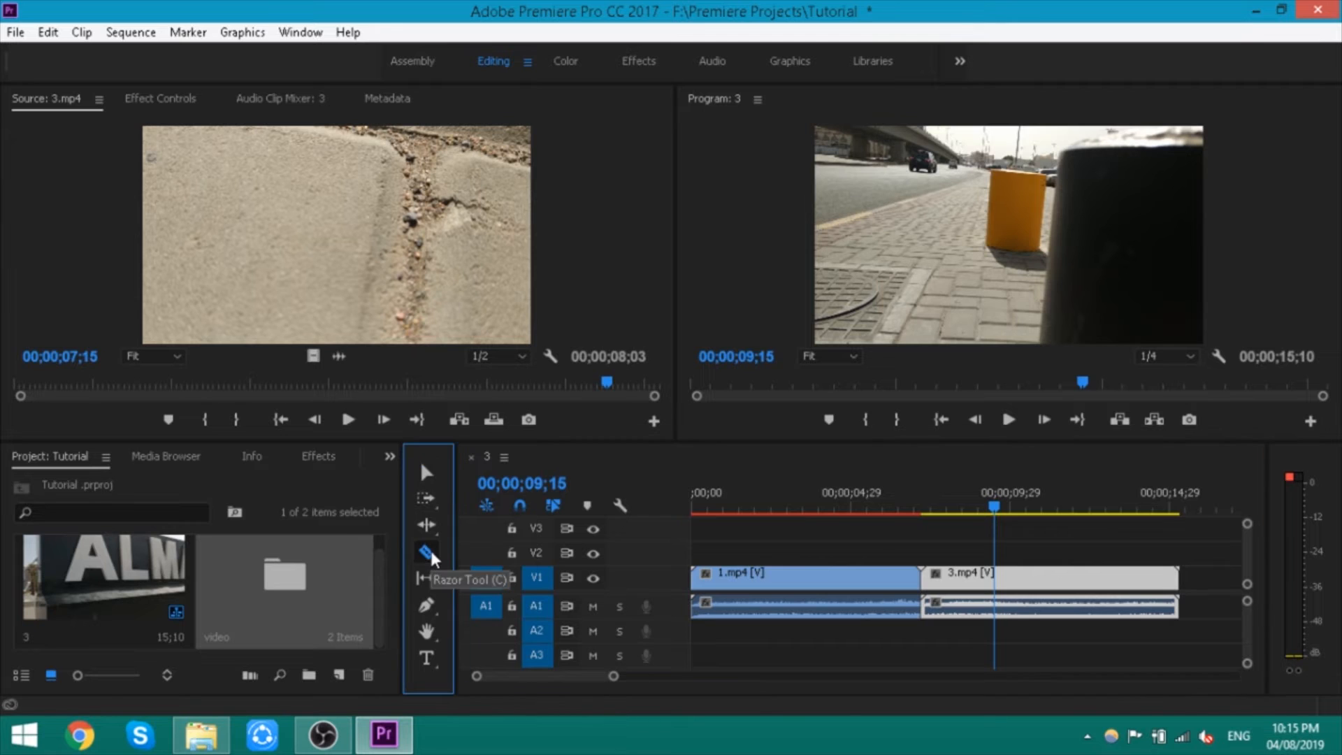
left_click(1002, 573)
left_click(1107, 573)
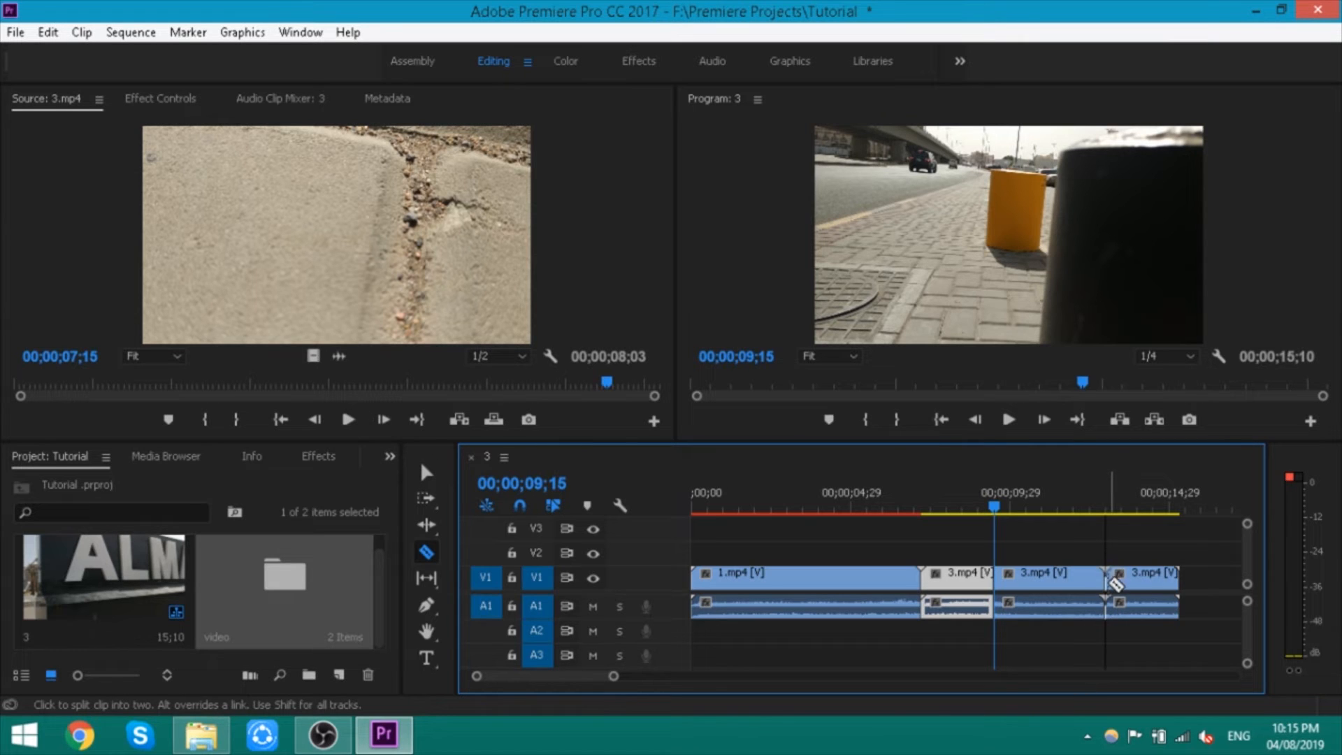
key("ctrl+z")
key("ctrl+z")
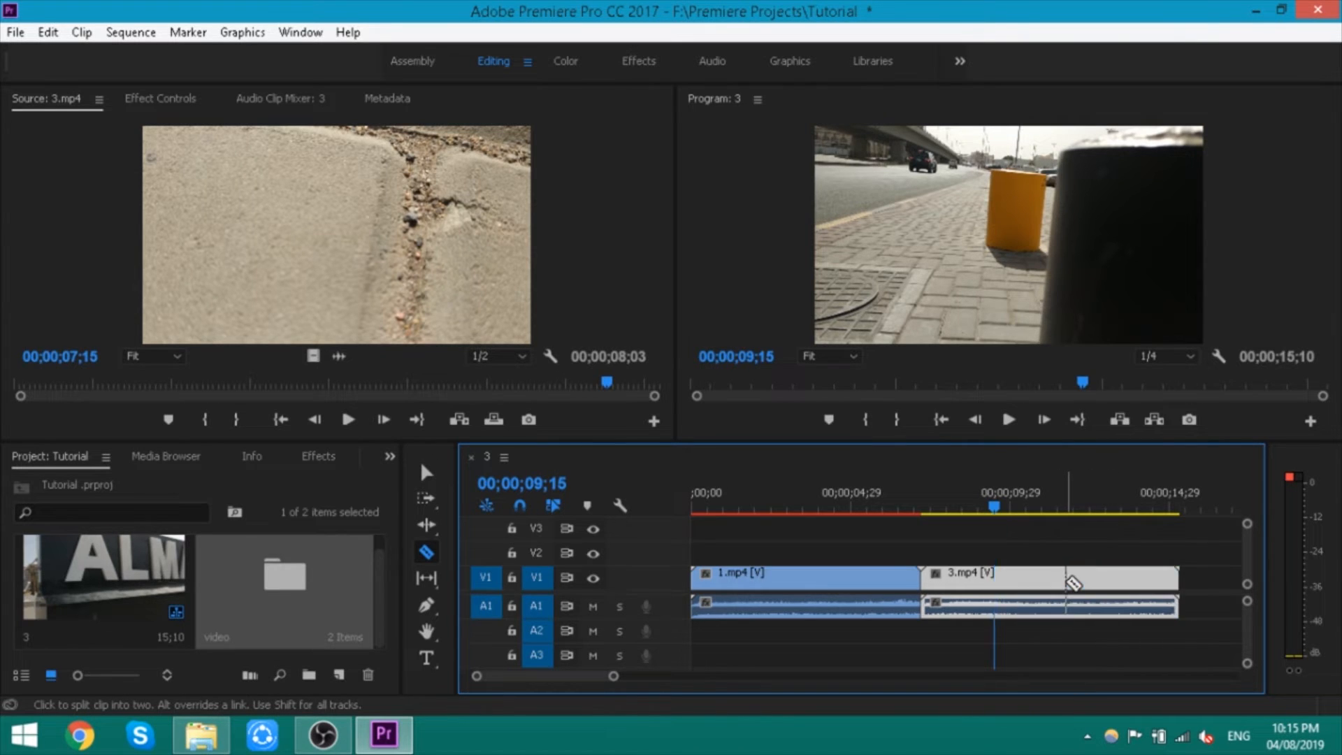
Try splitting 3.mp4 at 00;00;10;17 with Add Edit and further along with the Razor tool, and undo both cuts
left_click_drag(1023, 506, 1036, 506)
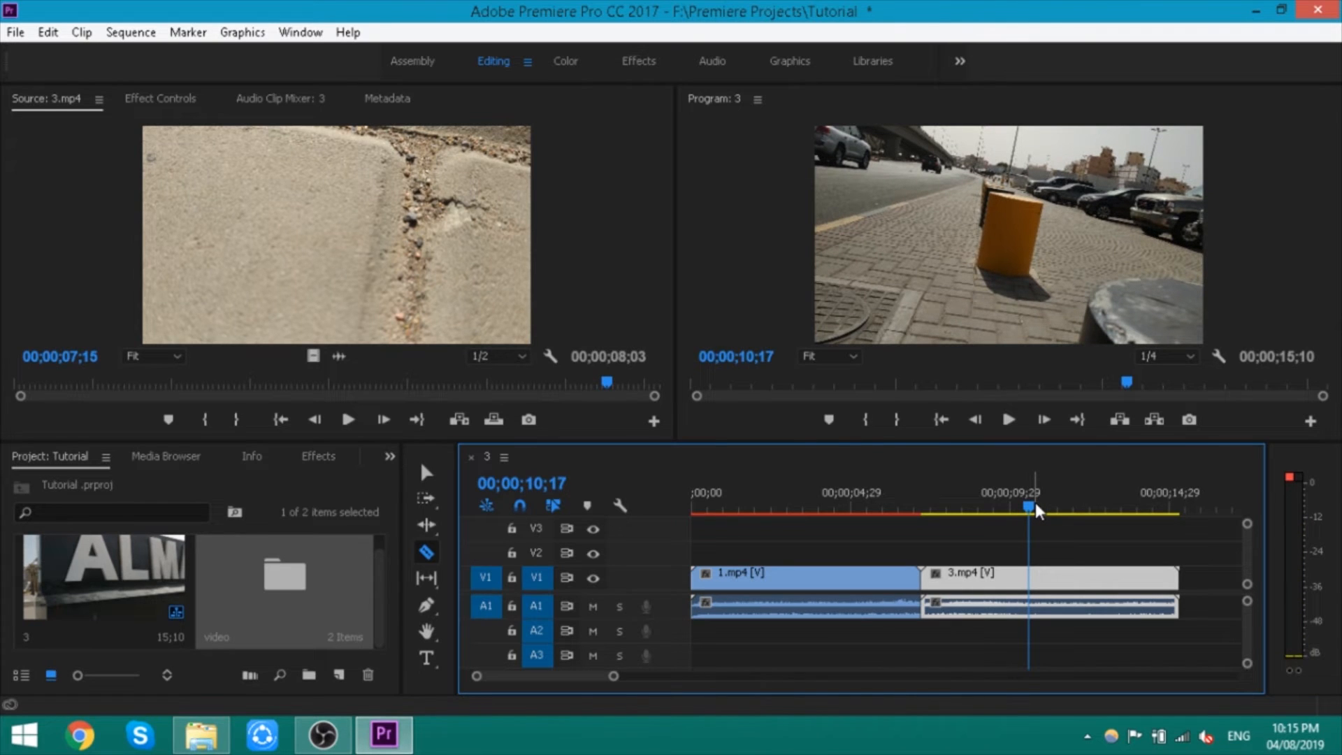
key("ctrl+k")
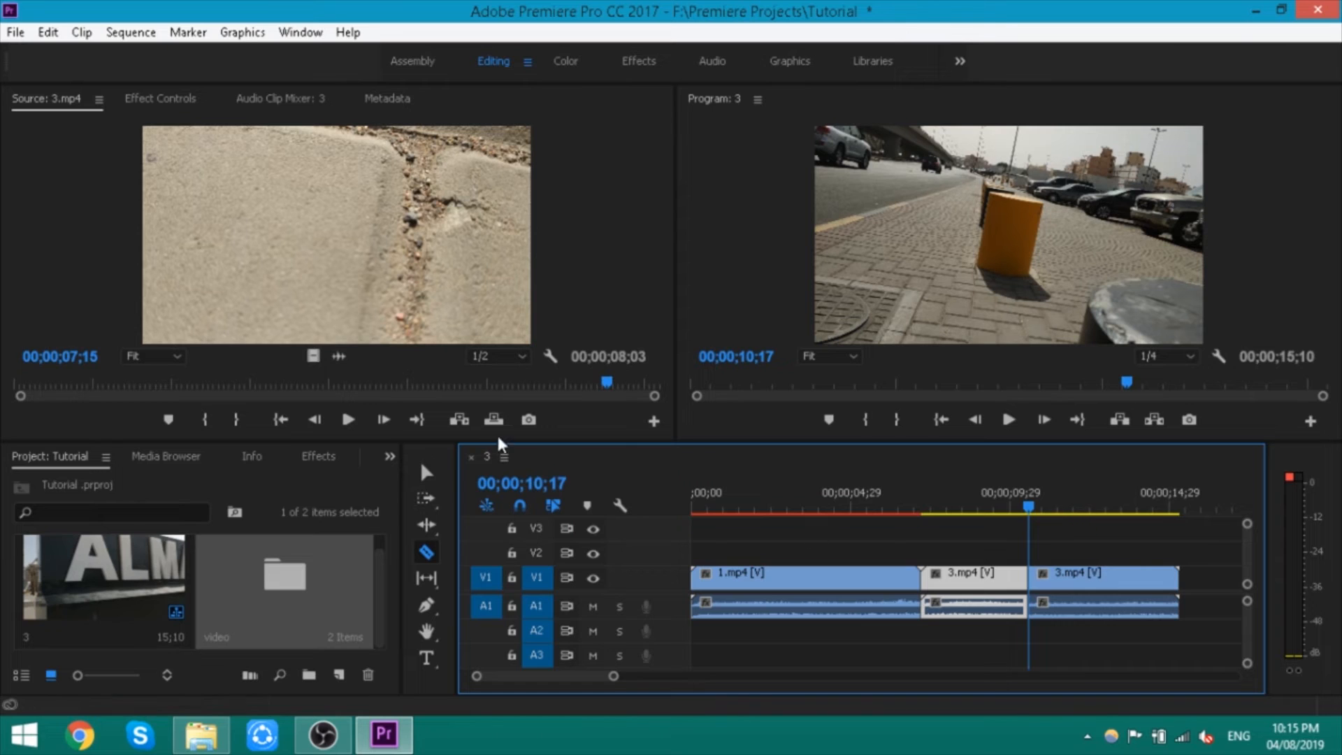
left_click(426, 479)
left_click(424, 563)
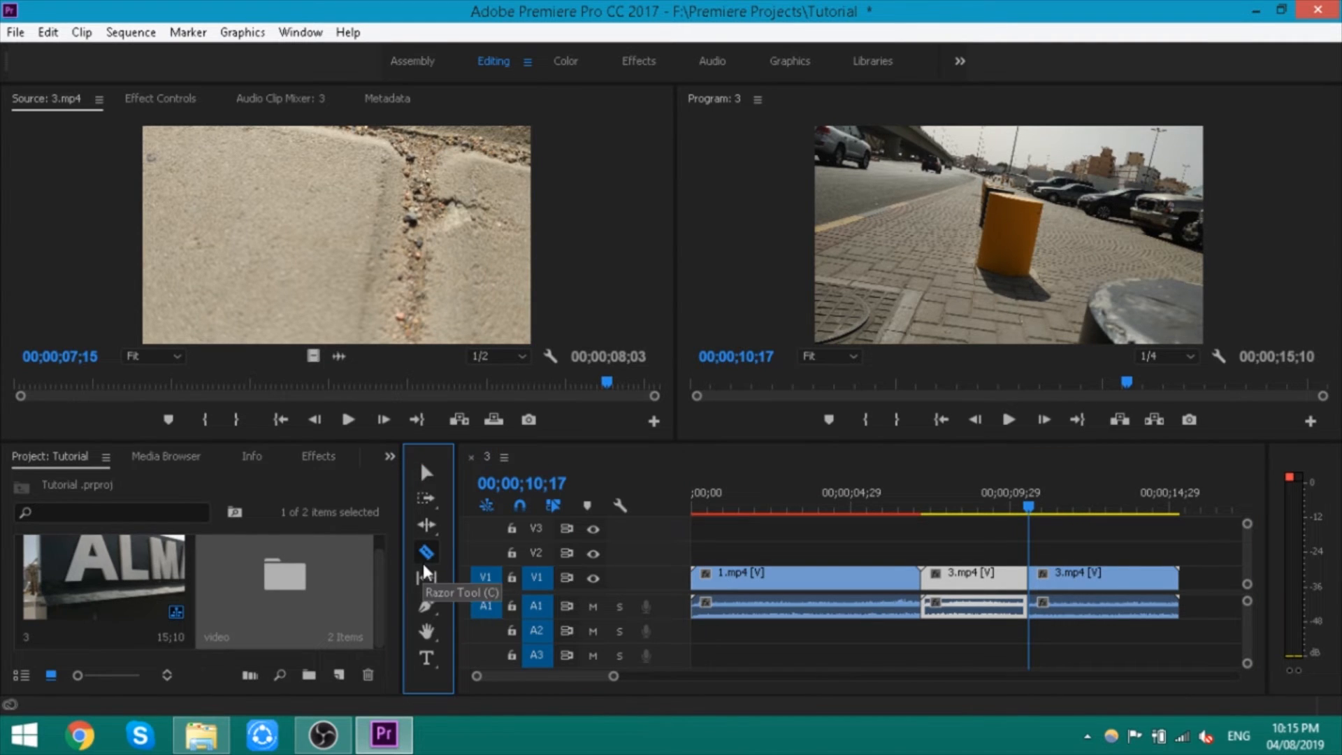
left_click(1071, 585)
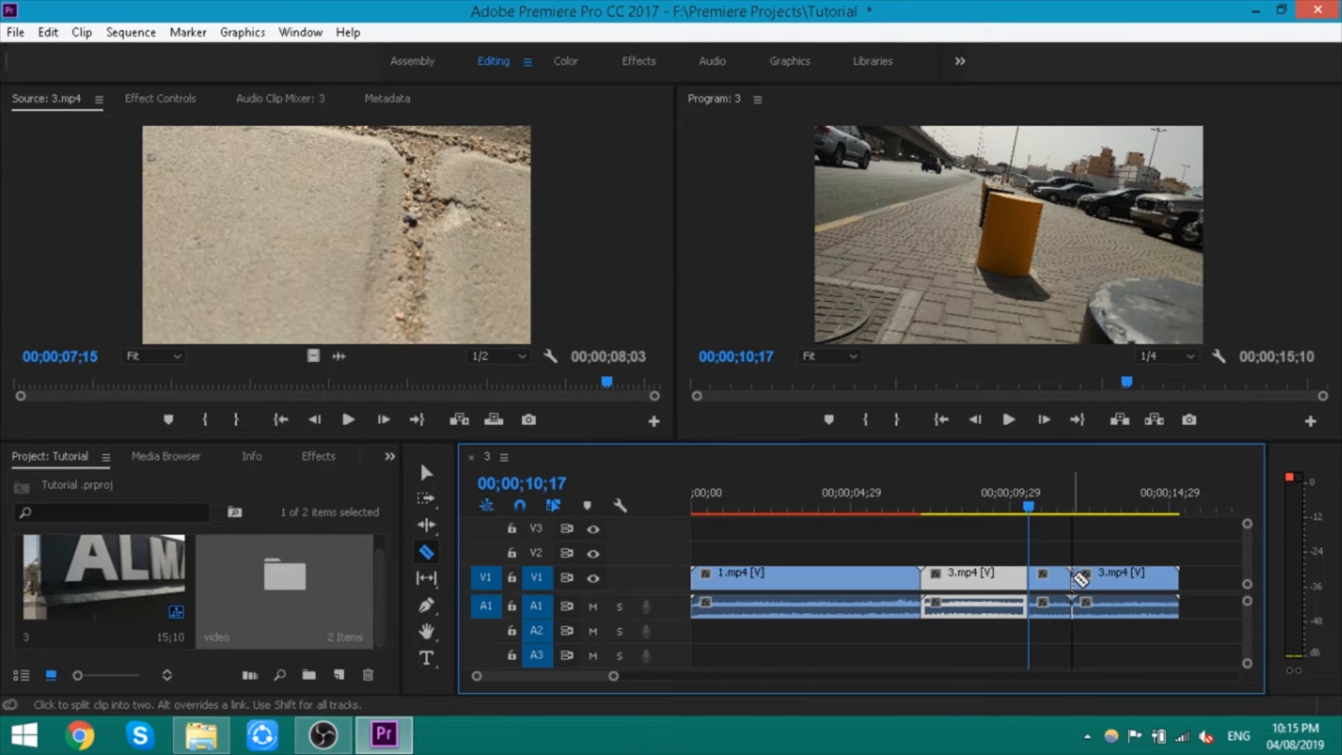
key("ctrl+z")
key("ctrl+z")
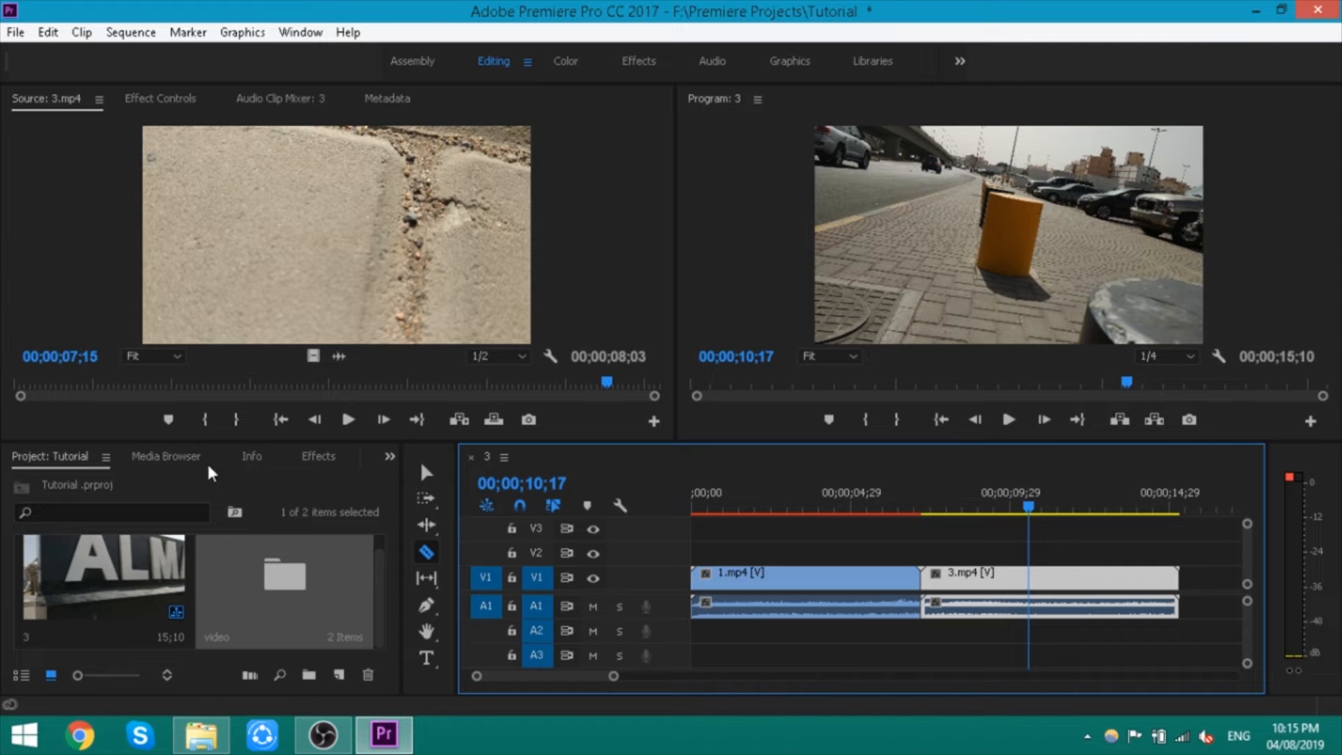
Try splitting 3.mp4 at 00;00;12;01 and moving its second part onto V2, overlapping the end of the first part
key("v")
mouse_move(1031, 505)
left_mouse_down()
mouse_move(1050, 505)
mouse_move(1020, 504)
left_mouse_up()
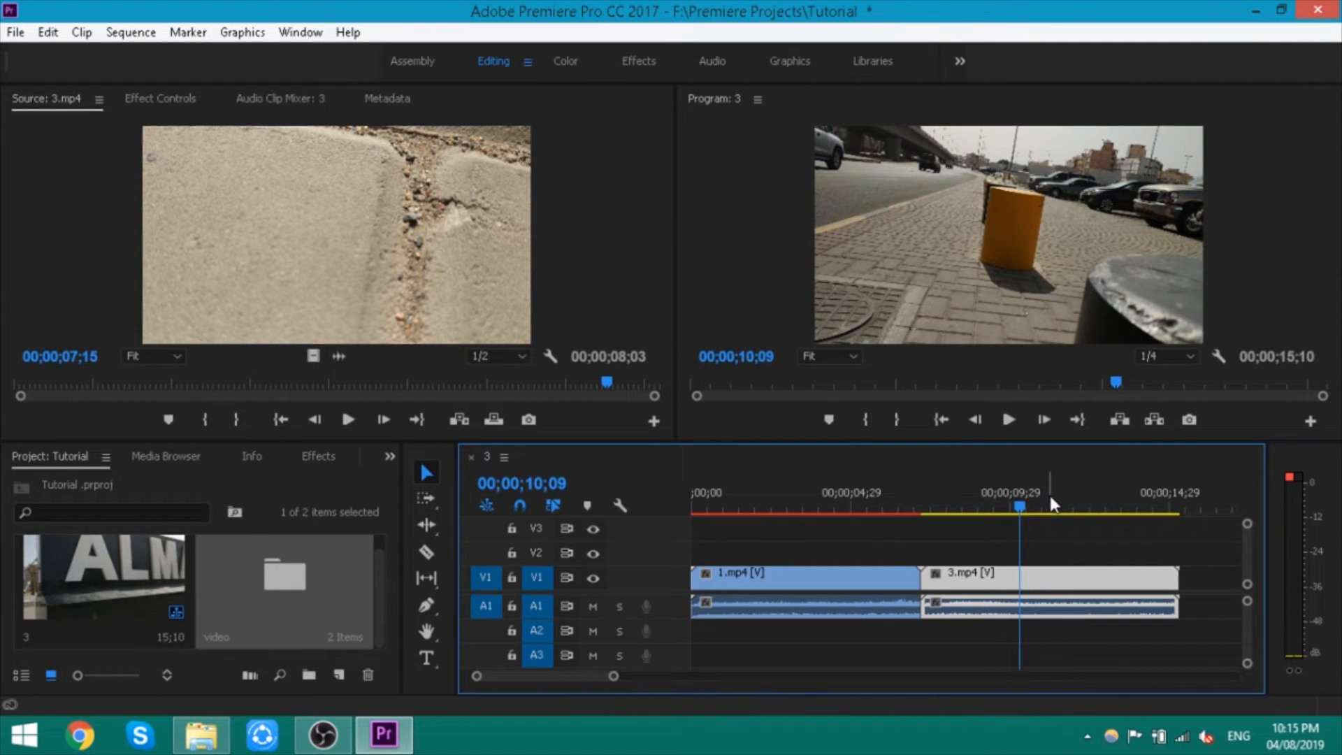
mouse_move(1022, 505)
left_mouse_down()
mouse_move(1099, 492)
mouse_move(1037, 492)
left_mouse_up()
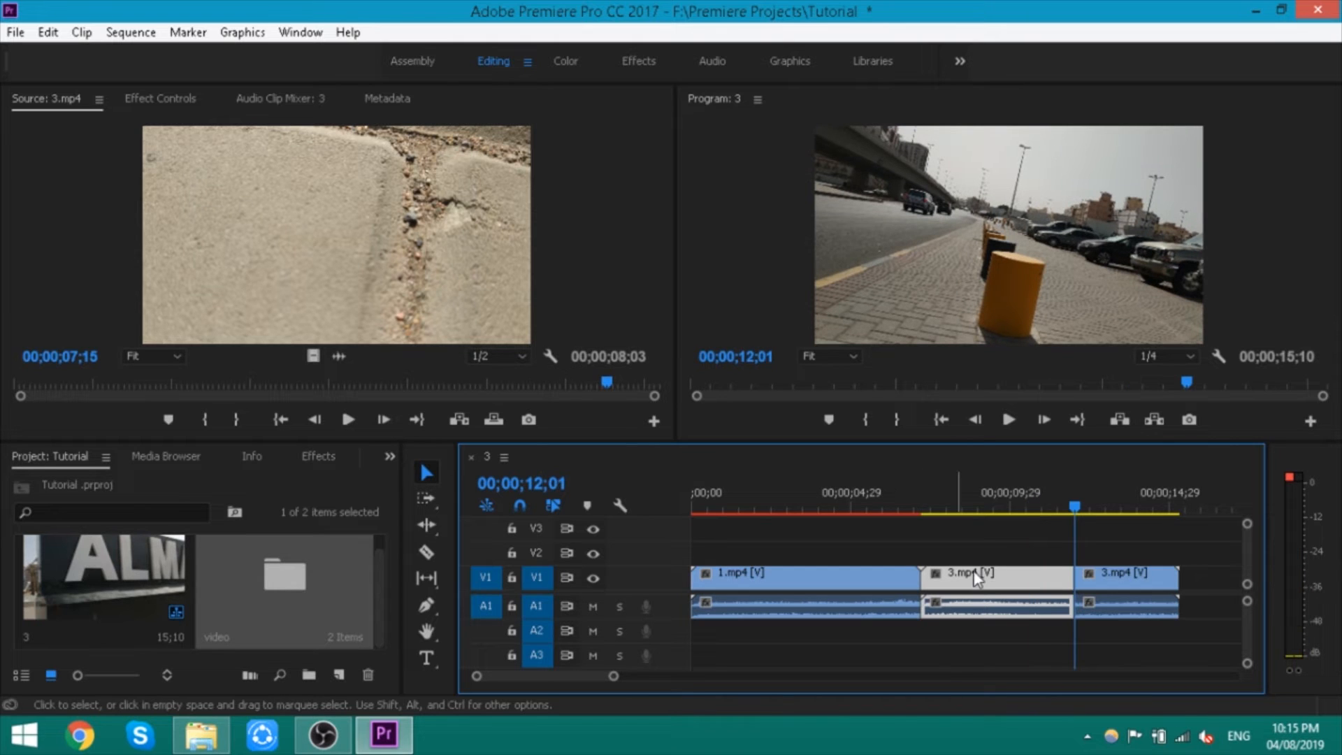
left_click(1148, 593)
left_click(1125, 582)
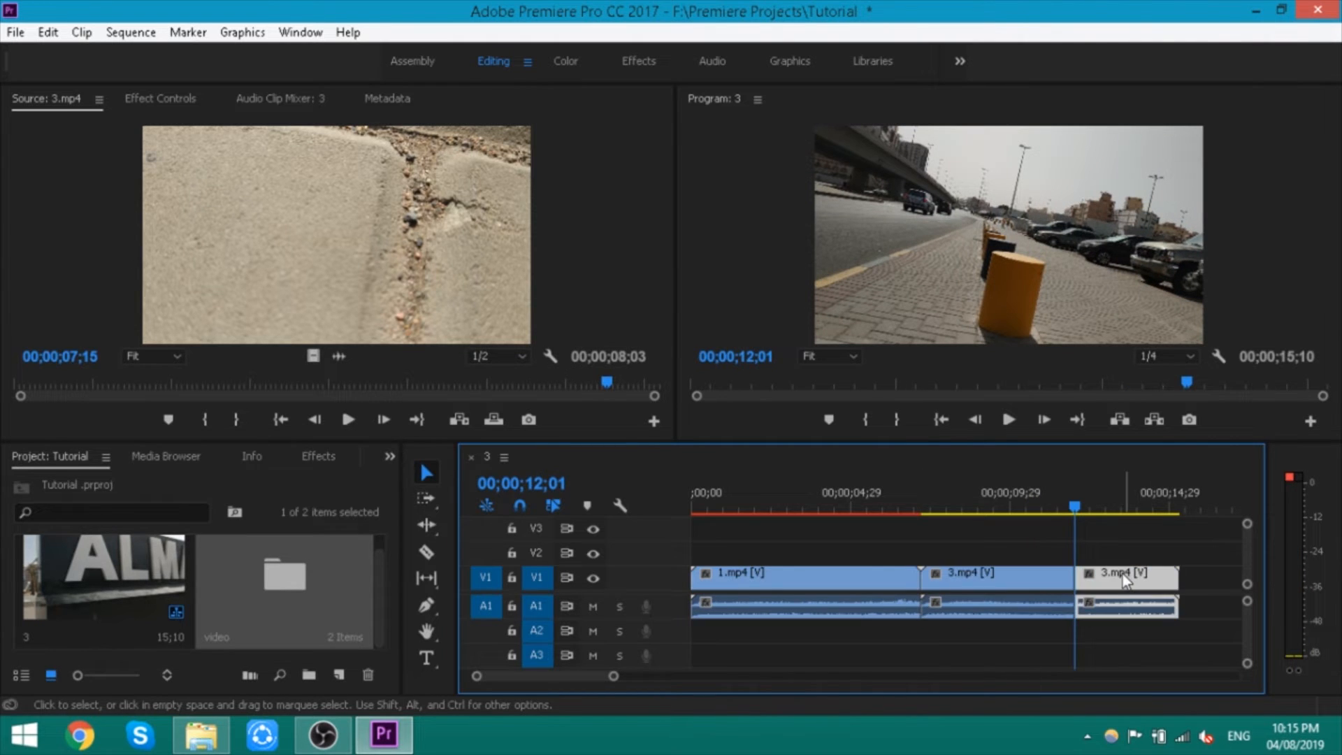
left_click_drag(1125, 582, 1048, 557)
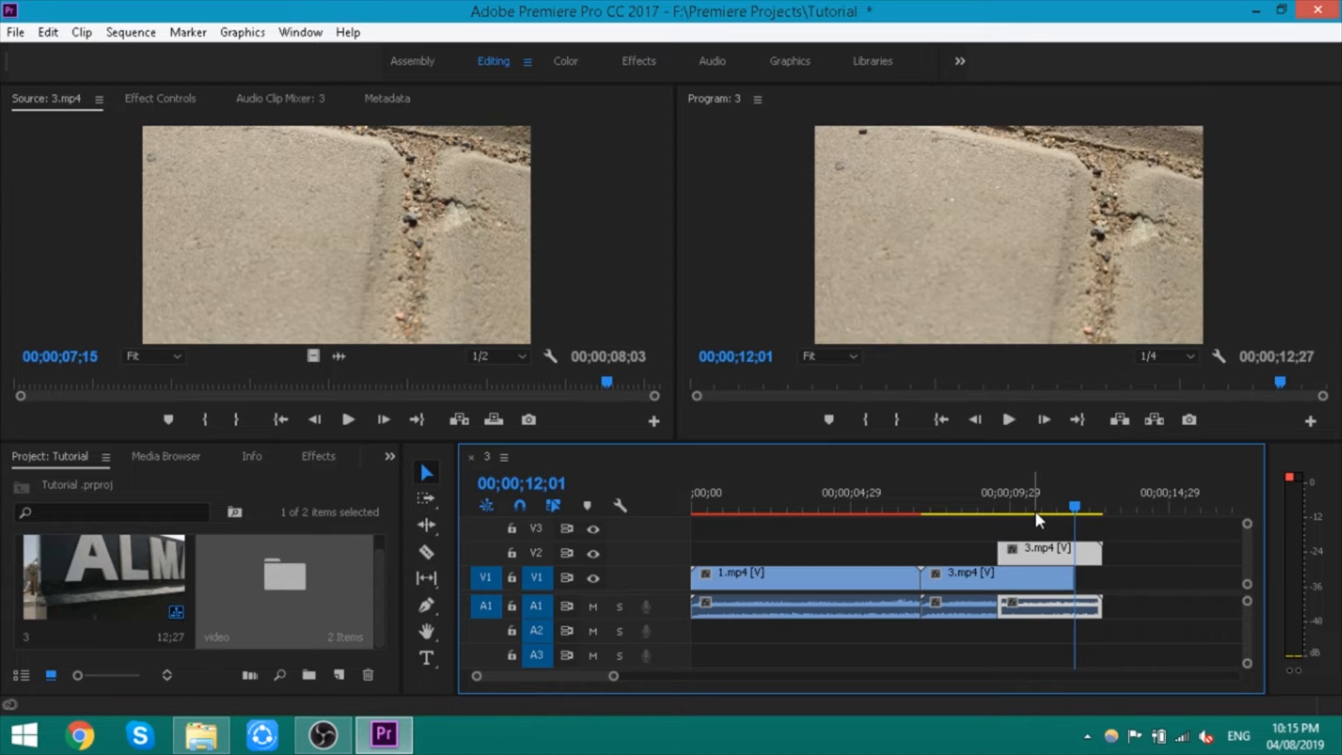
Try Add Edit at 00;00;10;18 on the selected V2 clip, undo it, and cut all tracks there with Add Edit to All Tracks
left_click(1035, 516)
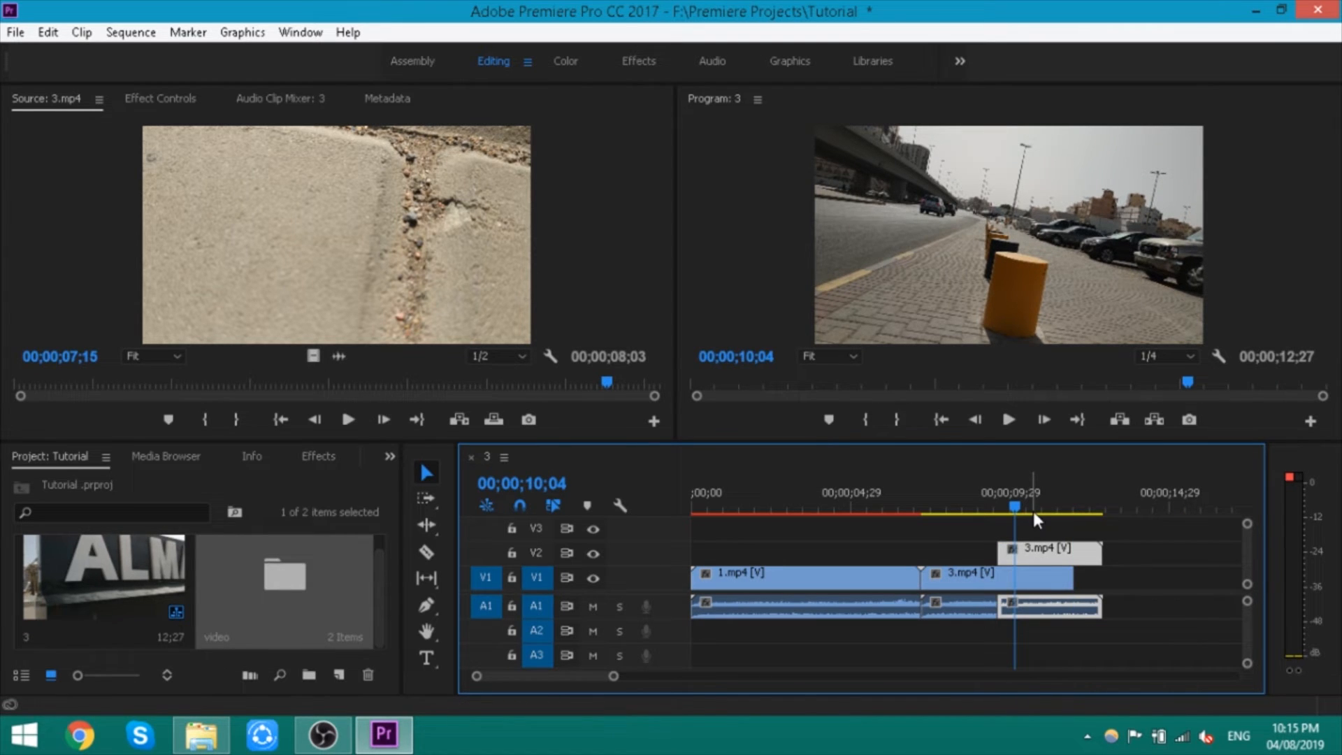
key("ctrl+k")
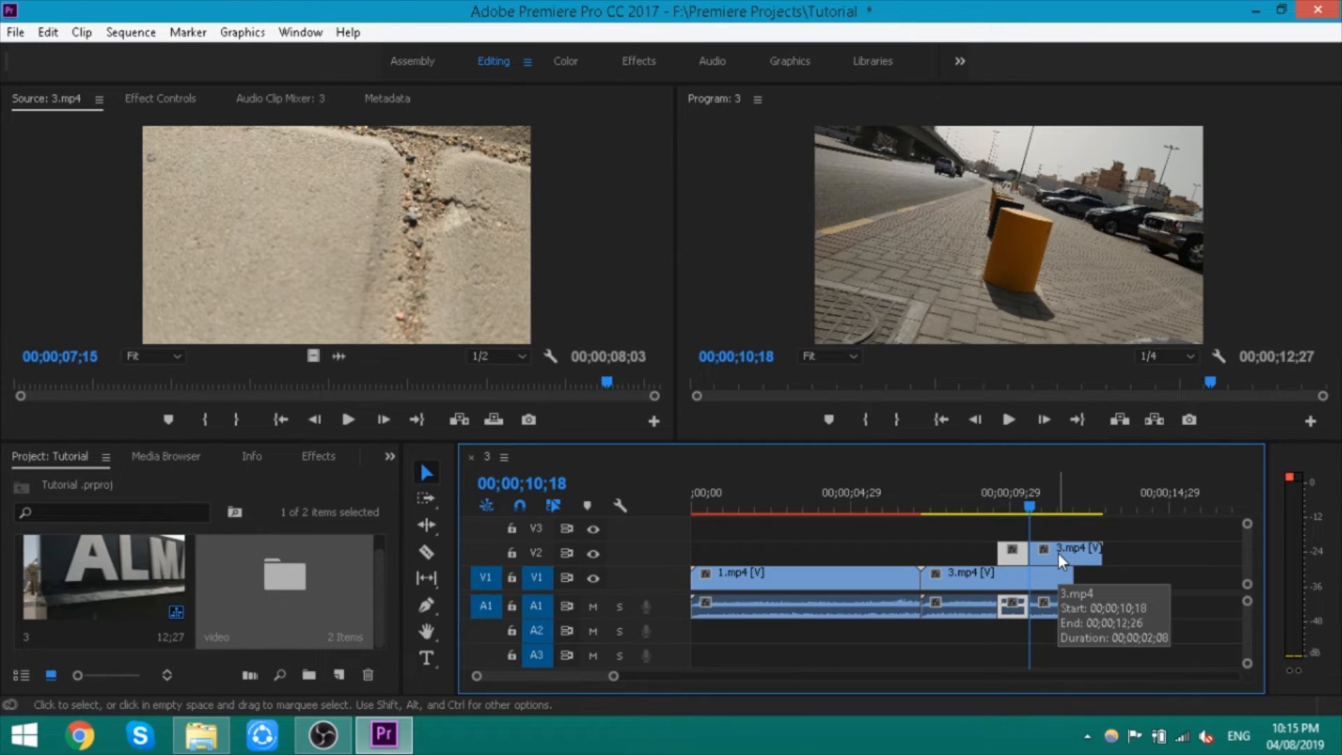
key("ctrl+z")
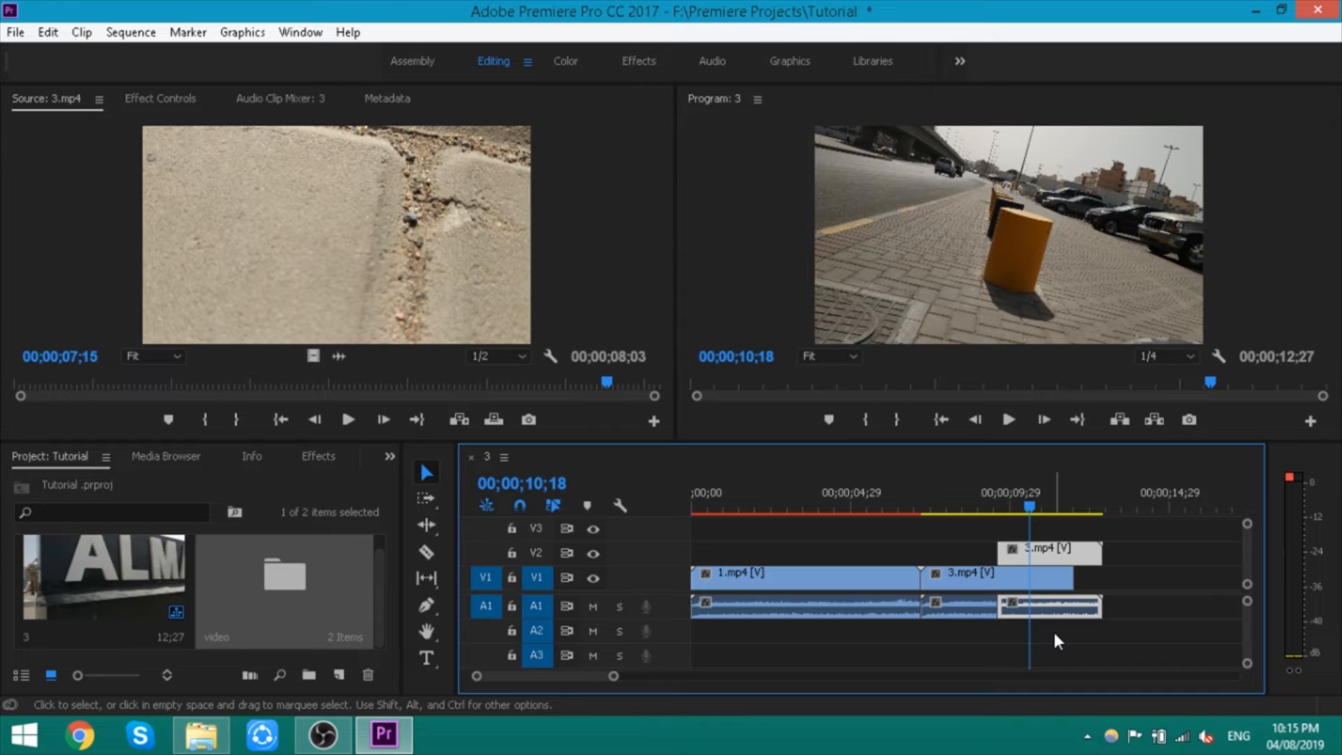
key("ctrl+shift+k")
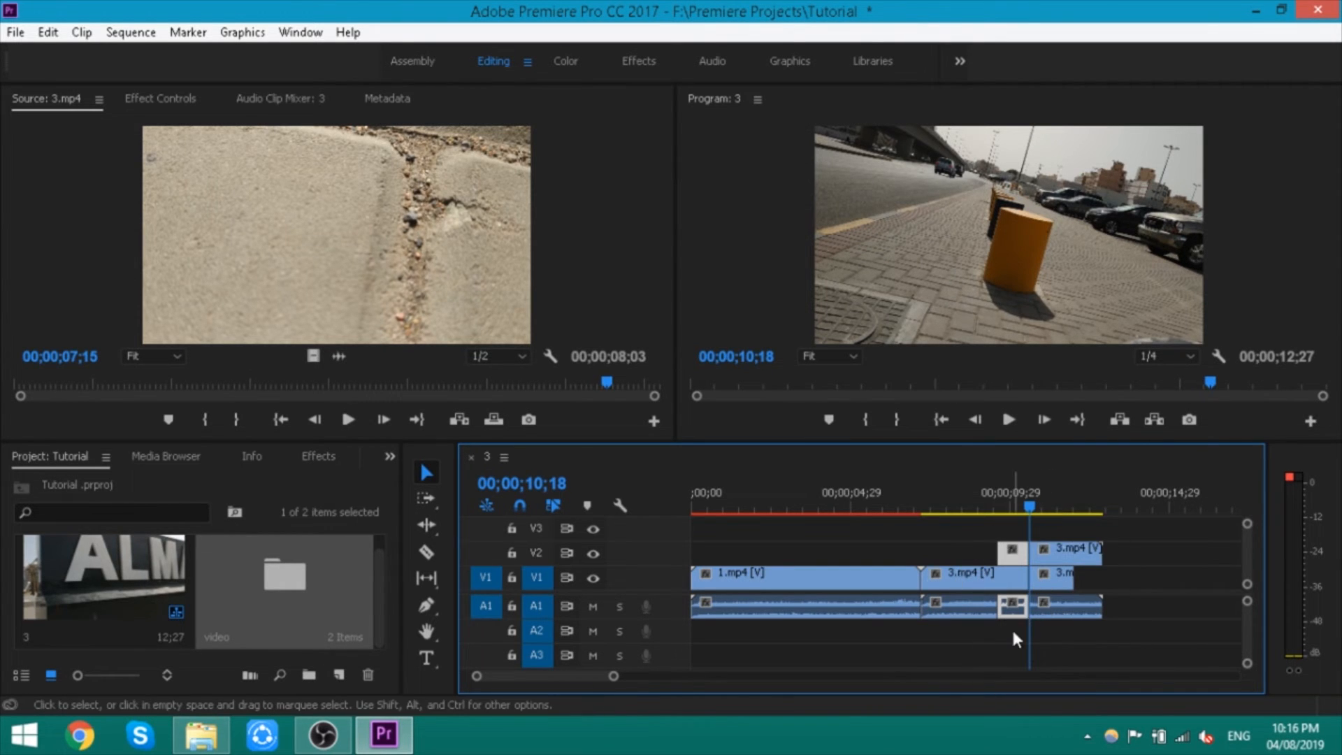
left_click_drag(1035, 613, 1031, 613)
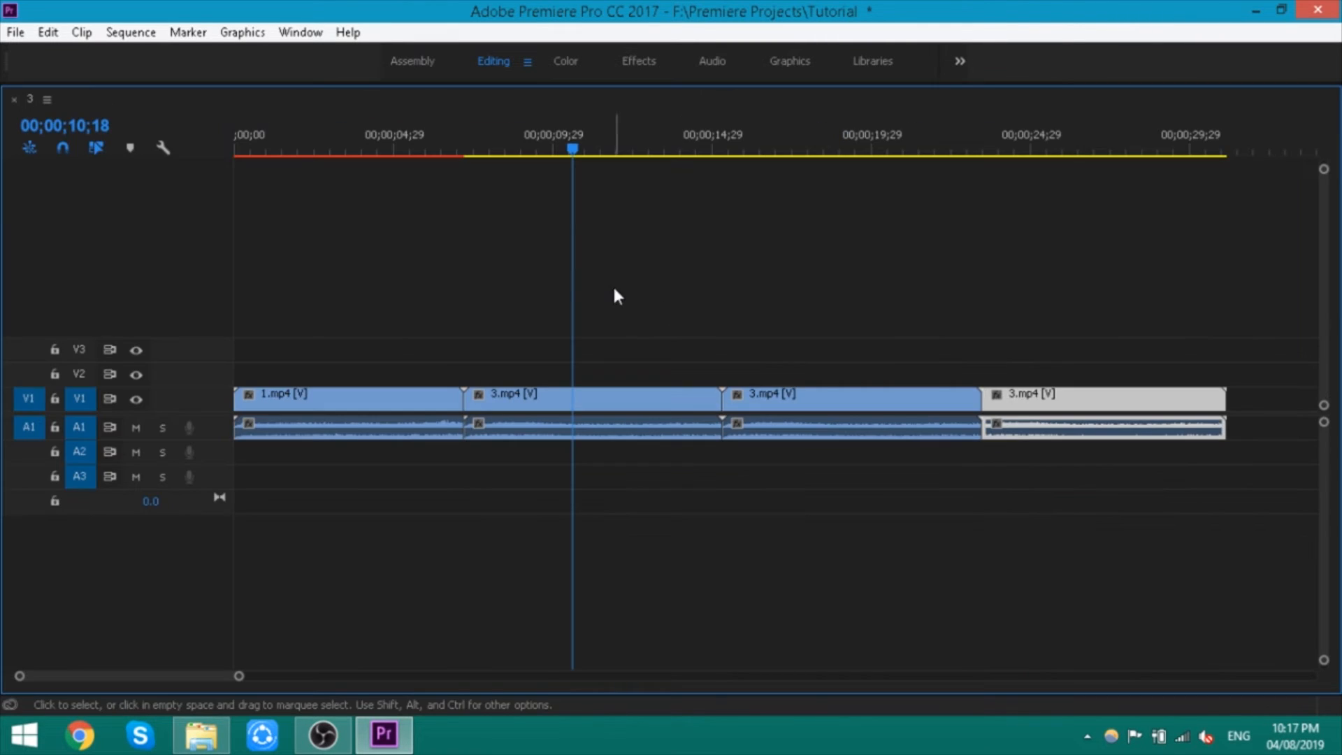
Try selecting forward from each clip in the sequence with the Track Select Forward tool, then return to the Selection tool and clear the selection
key("a")
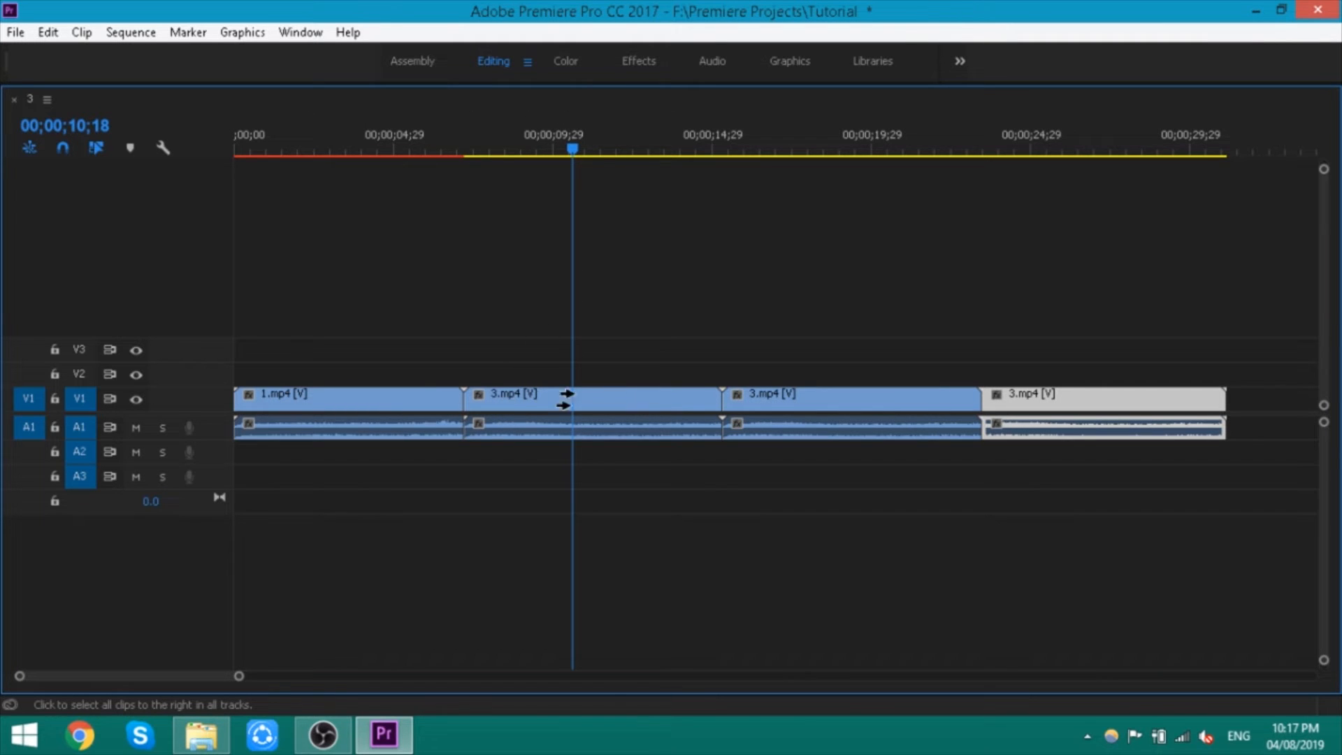
left_click(533, 397)
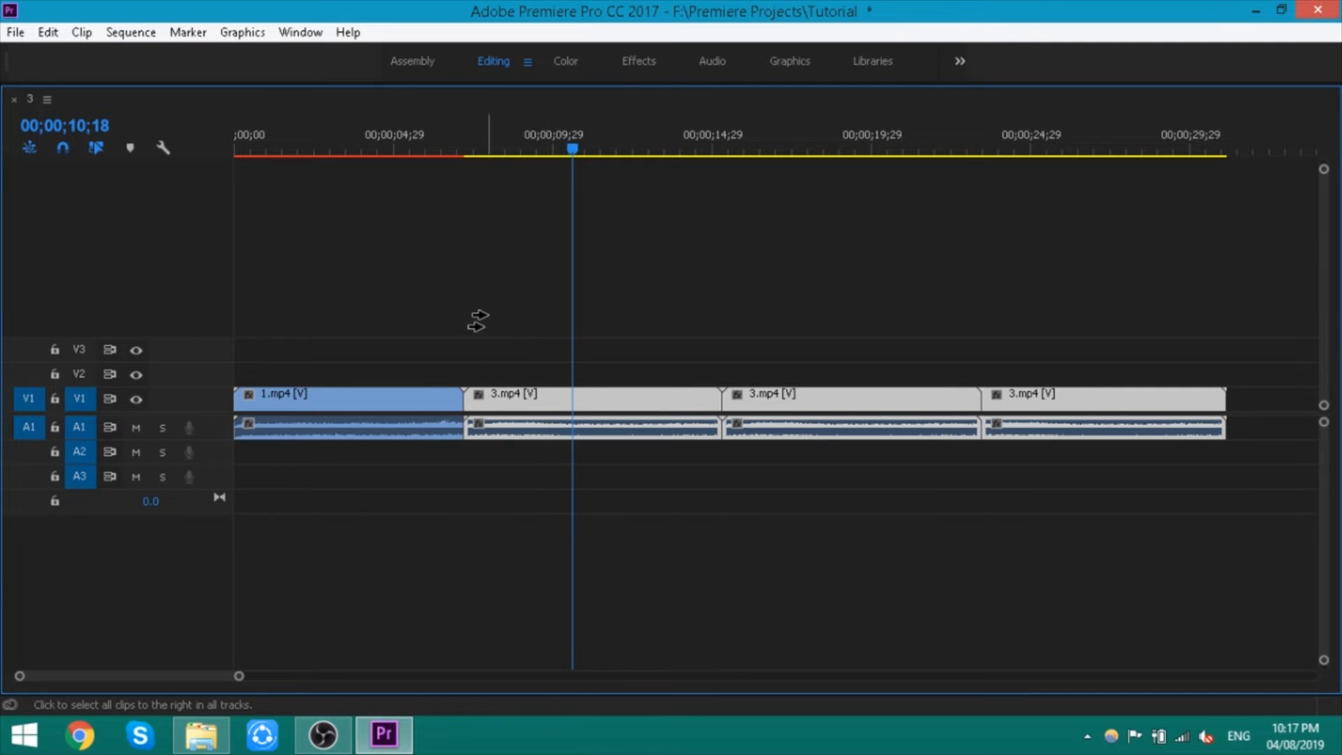
key("v")
left_click(534, 319)
key("a")
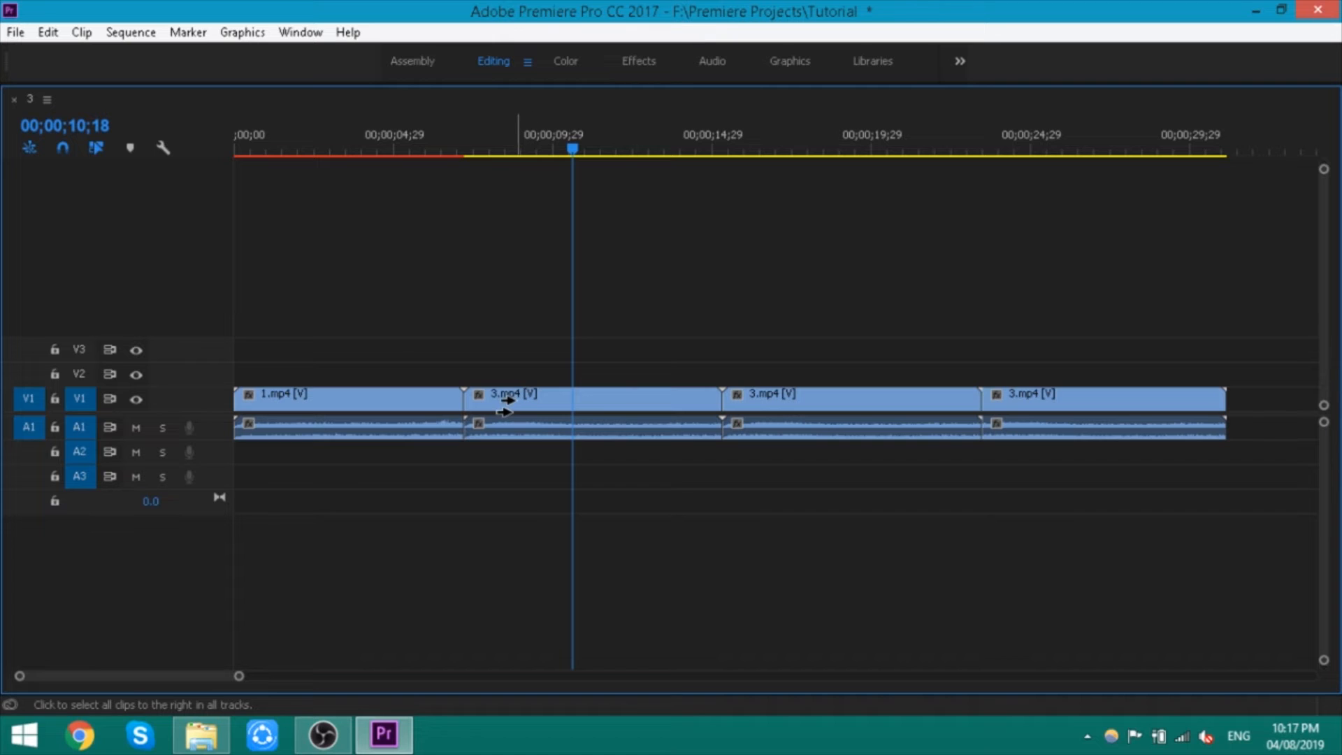
left_click(604, 404)
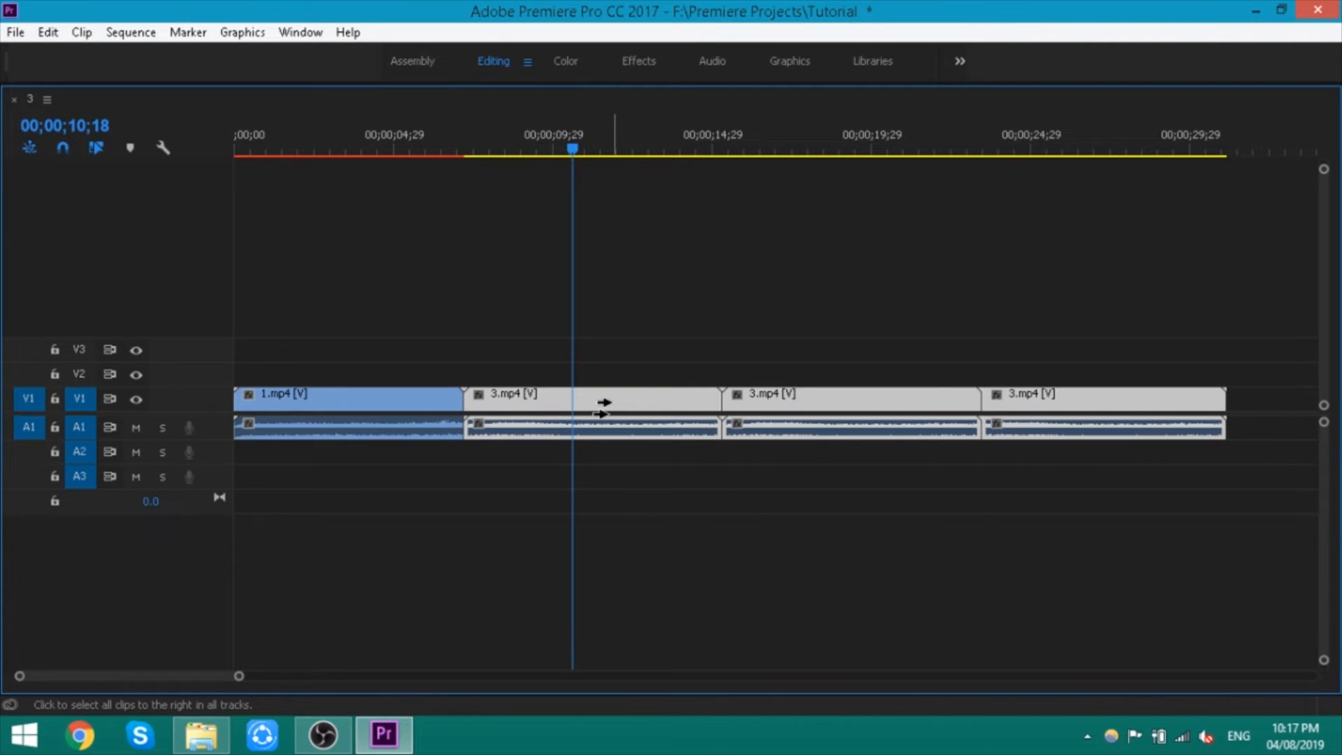
left_click(814, 400)
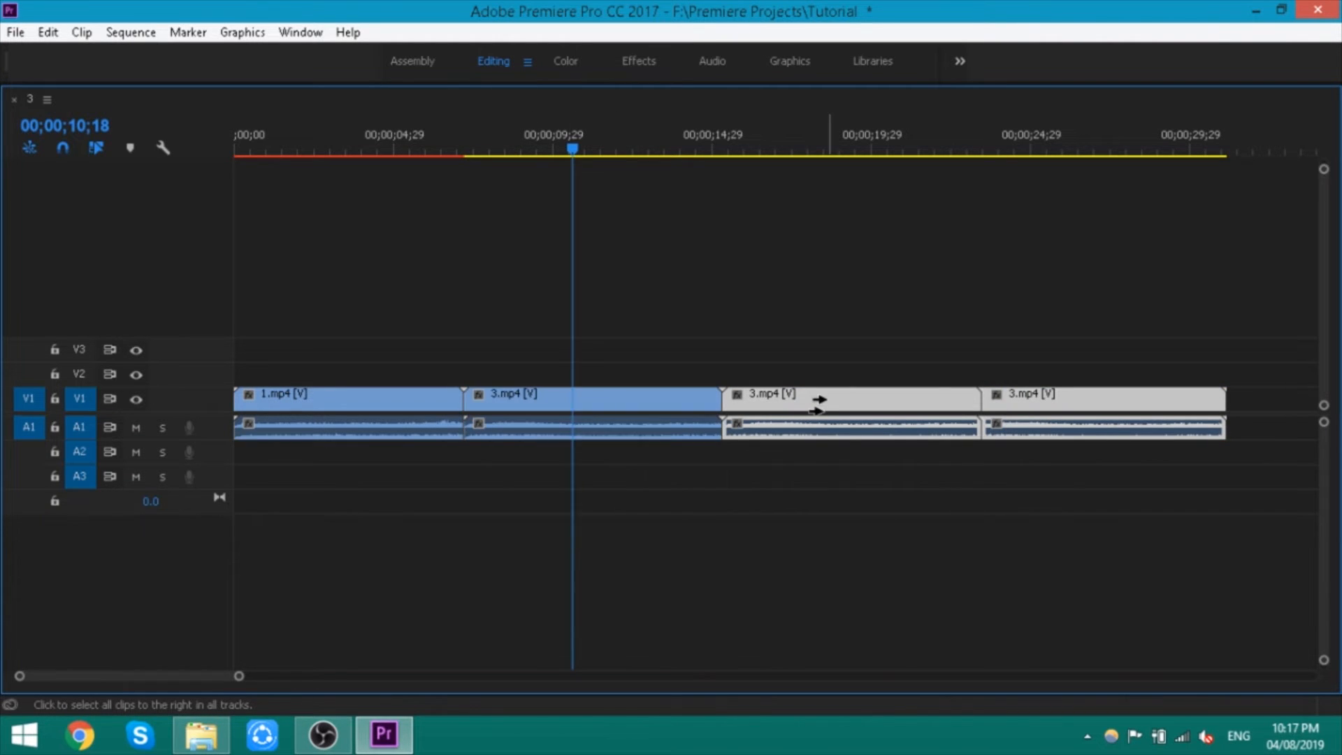
left_click(1066, 399)
left_click(352, 413)
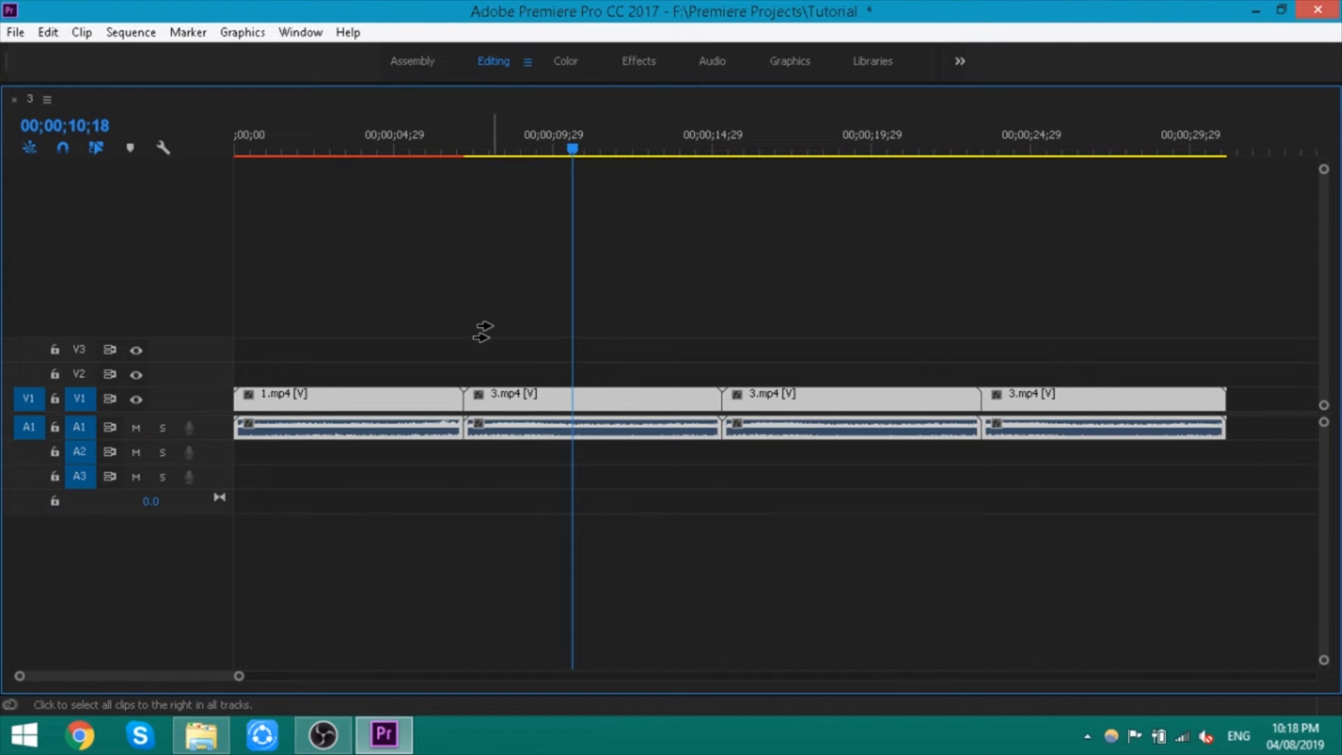
key("v")
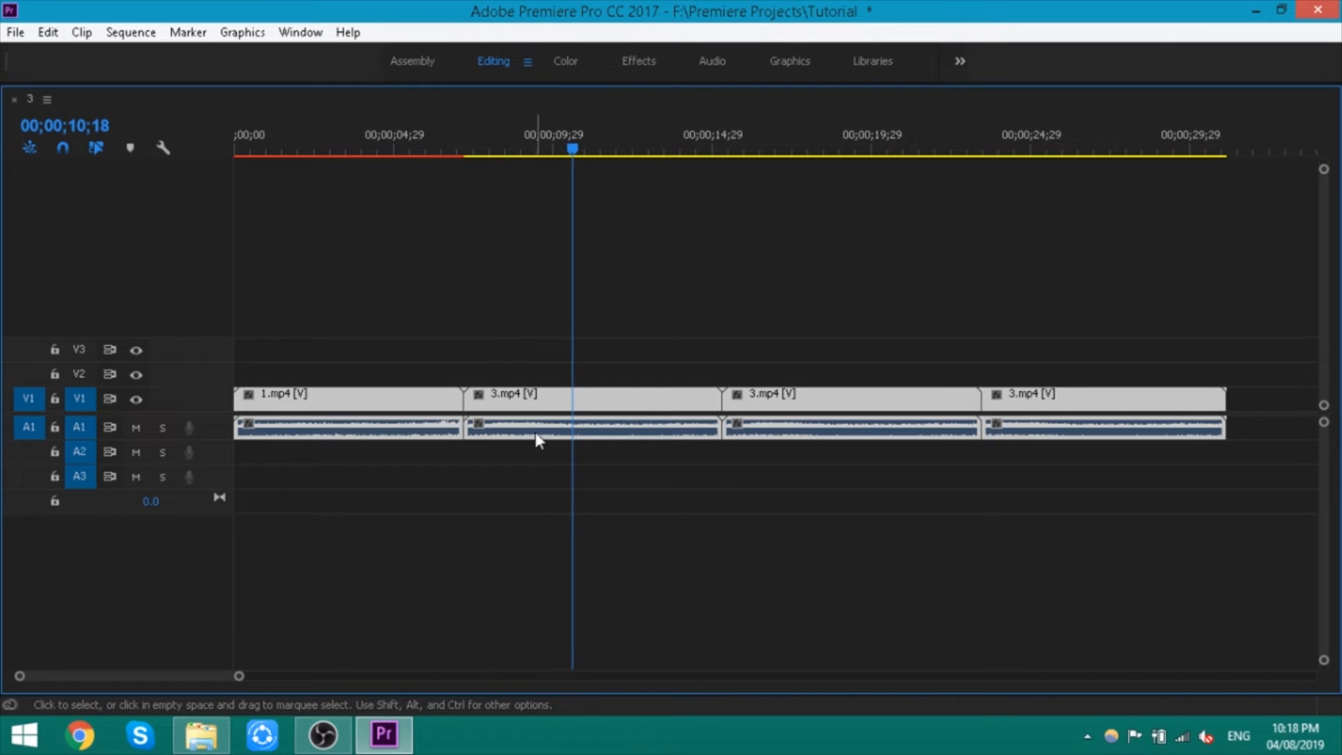
key("ctrl+a")
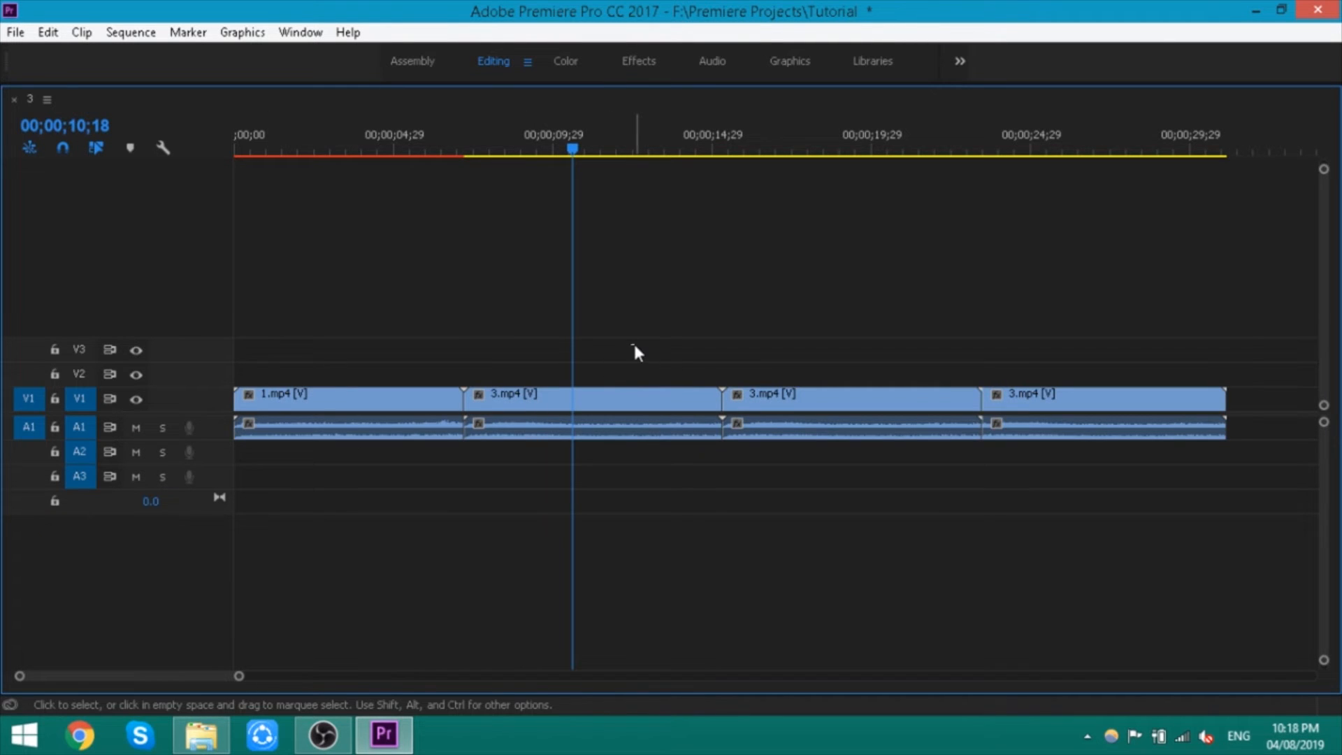
Undo a trial move of the second 3.mp4 to V2, then duplicate that clip onto V2 overlapping both the first and second 3.mp4 clips
left_click_drag(839, 404, 713, 380)
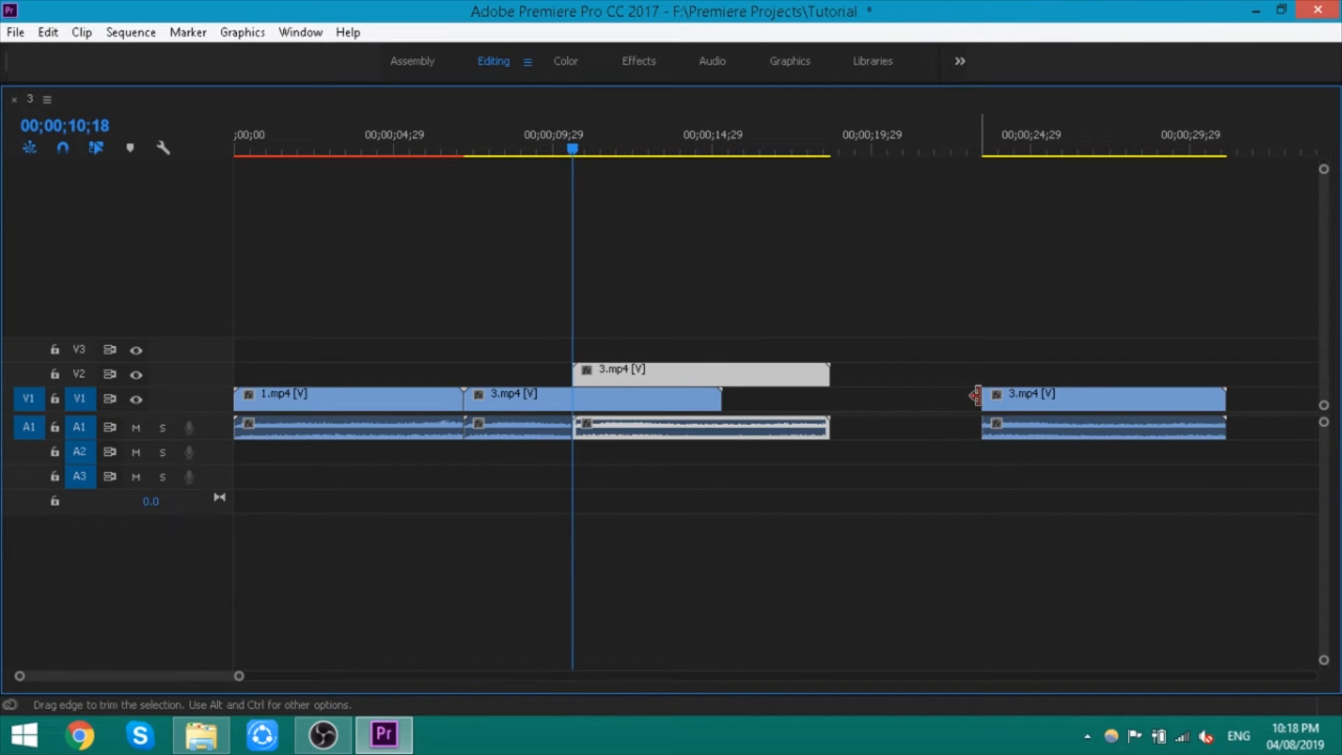
key("ctrl+z")
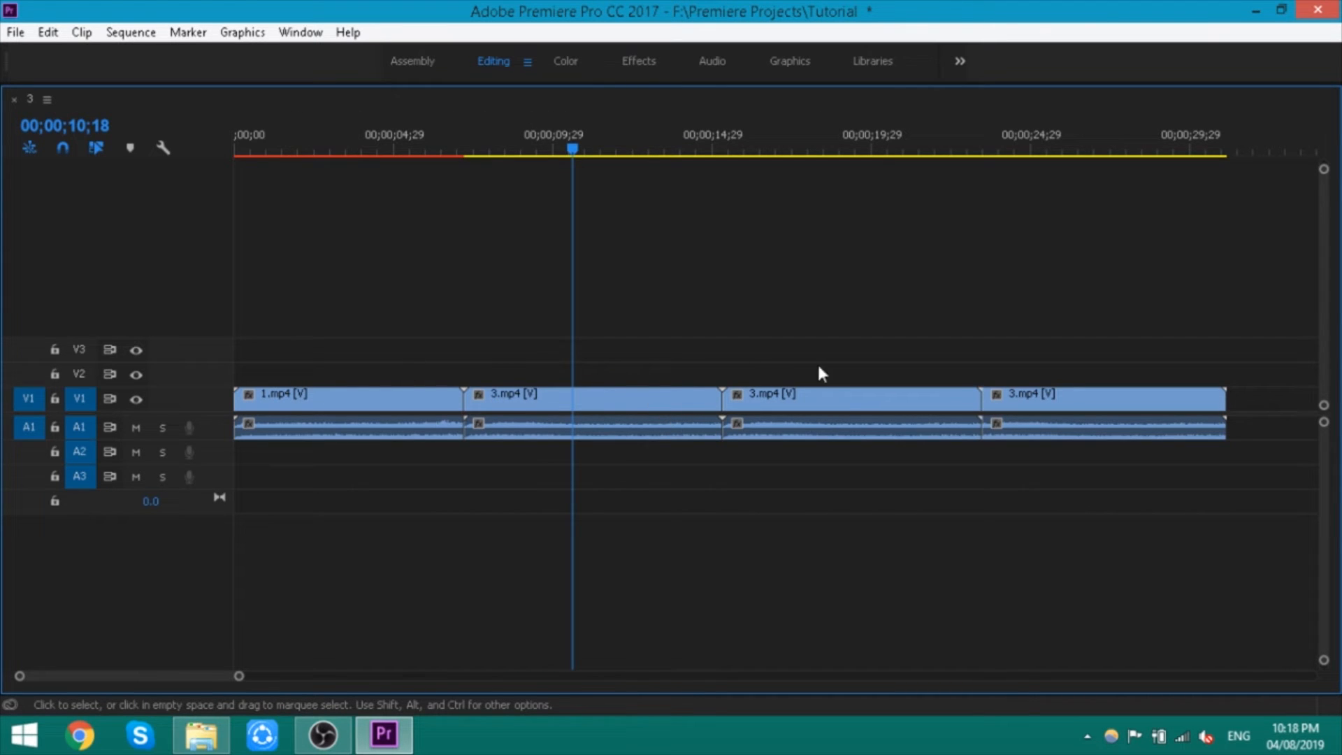
left_click(848, 398)
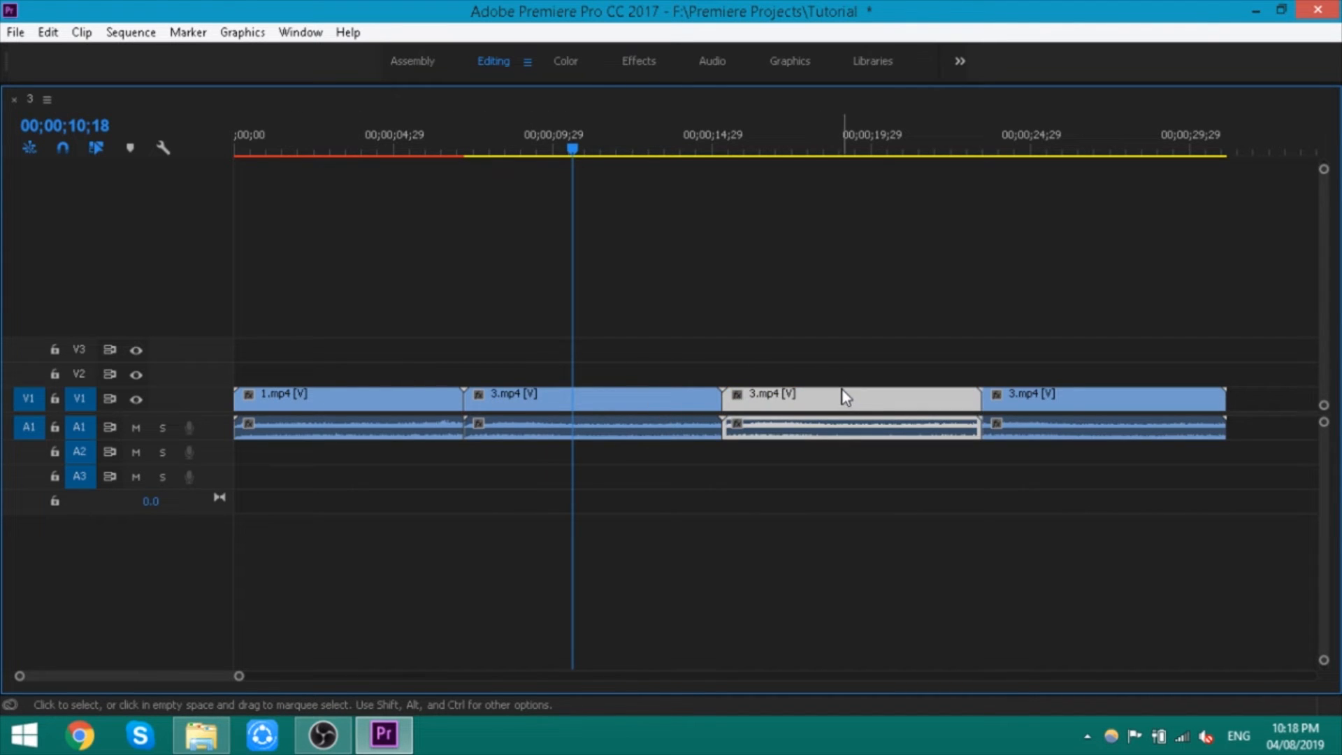
left_click_drag(843, 397, 663, 368)
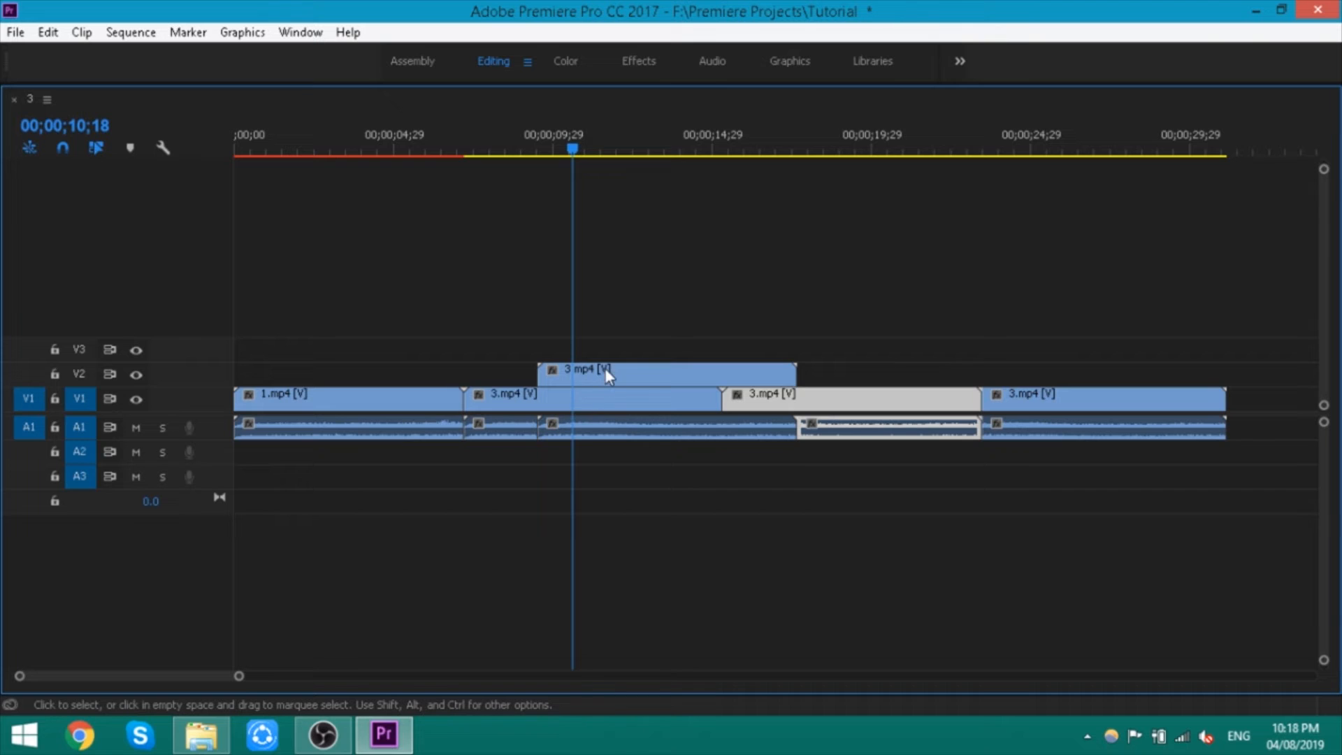
Shift the 3.mp4 copy on V2 sideways by setting its horizontal Position to 1424, and play back the overlap
left_click(581, 400)
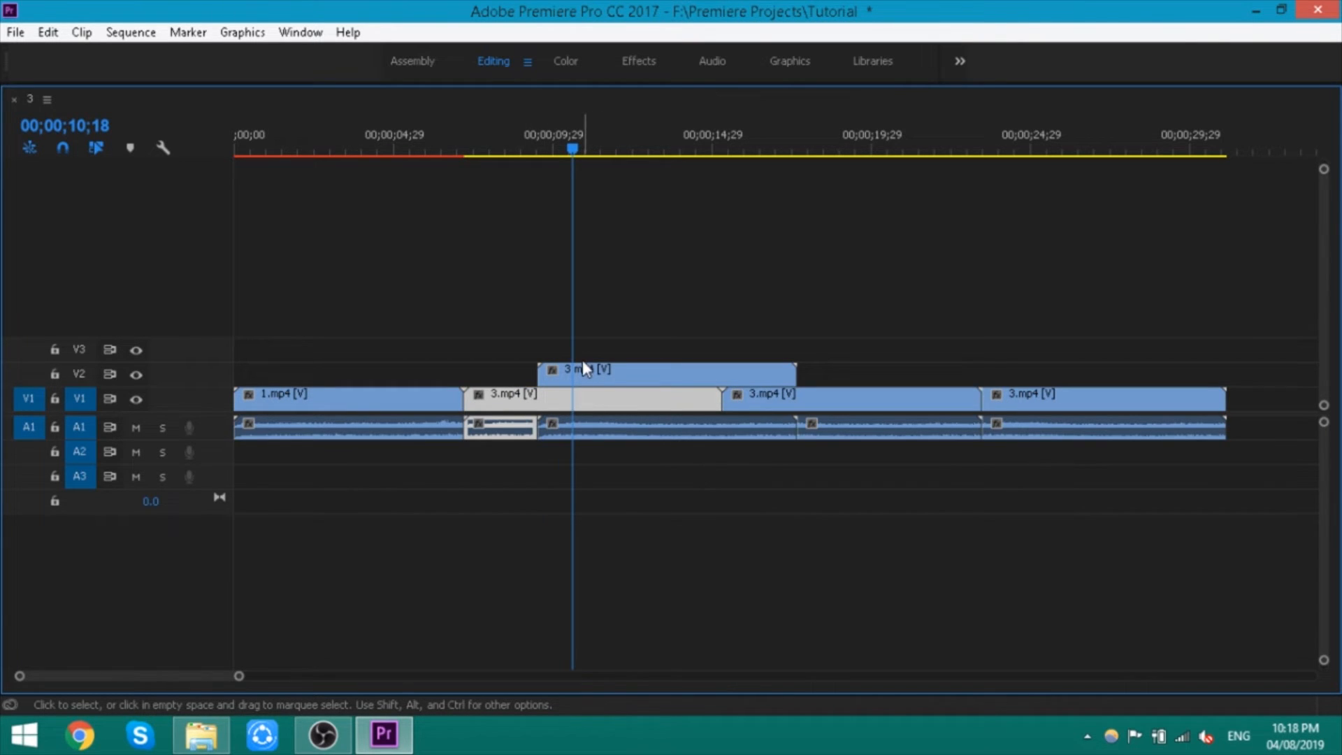
left_click(590, 376)
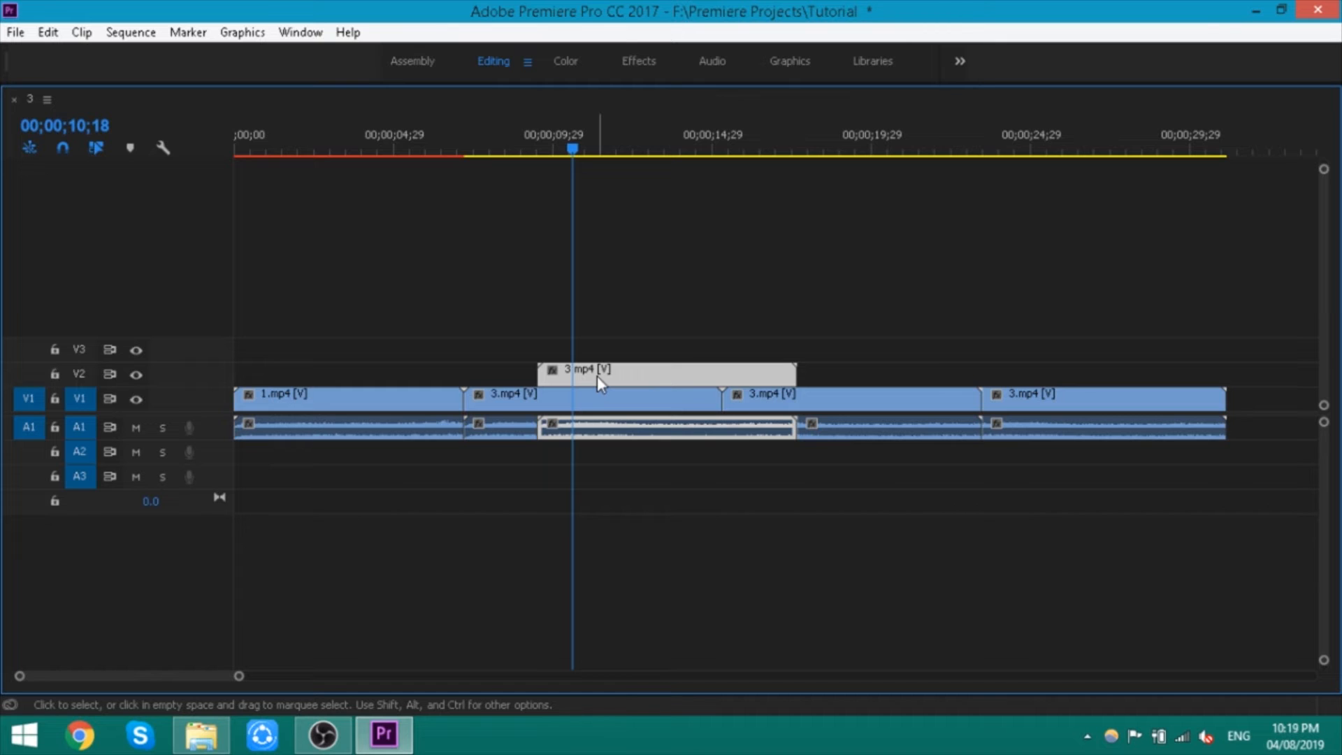
key("grave")
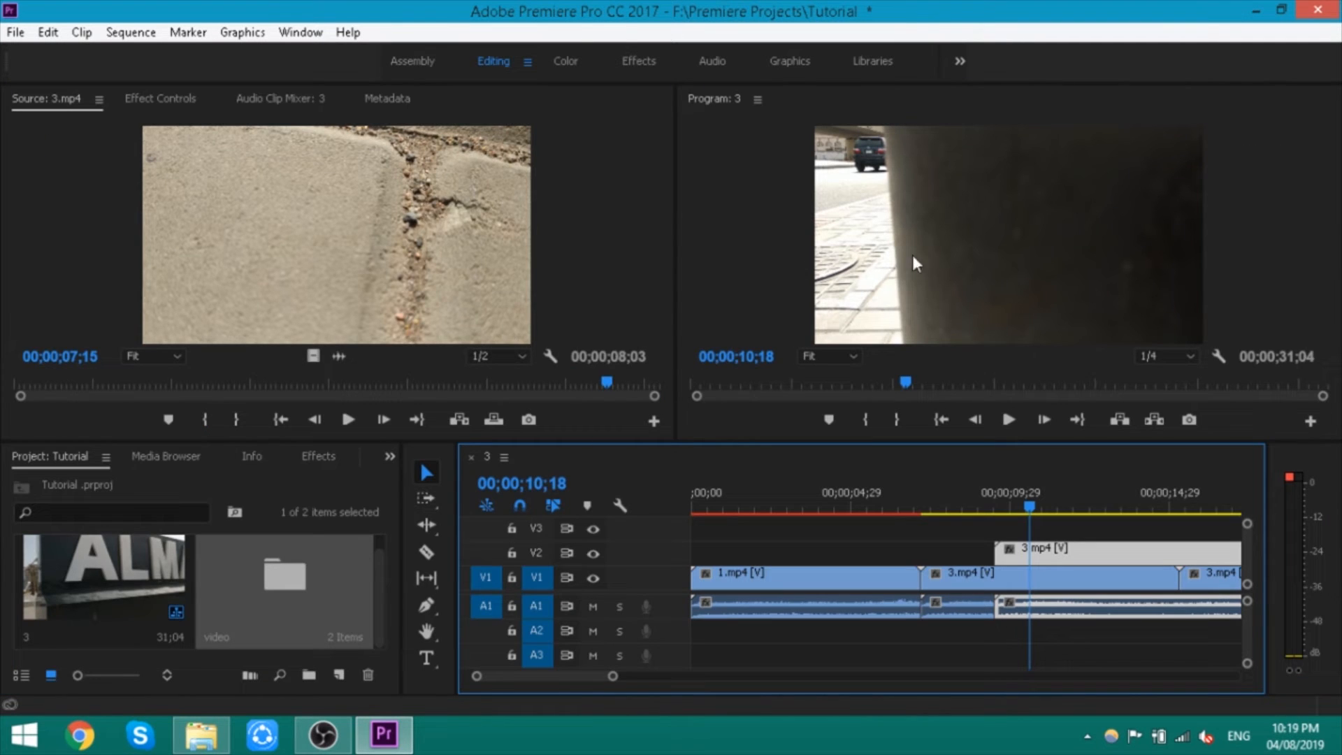
left_click(187, 99)
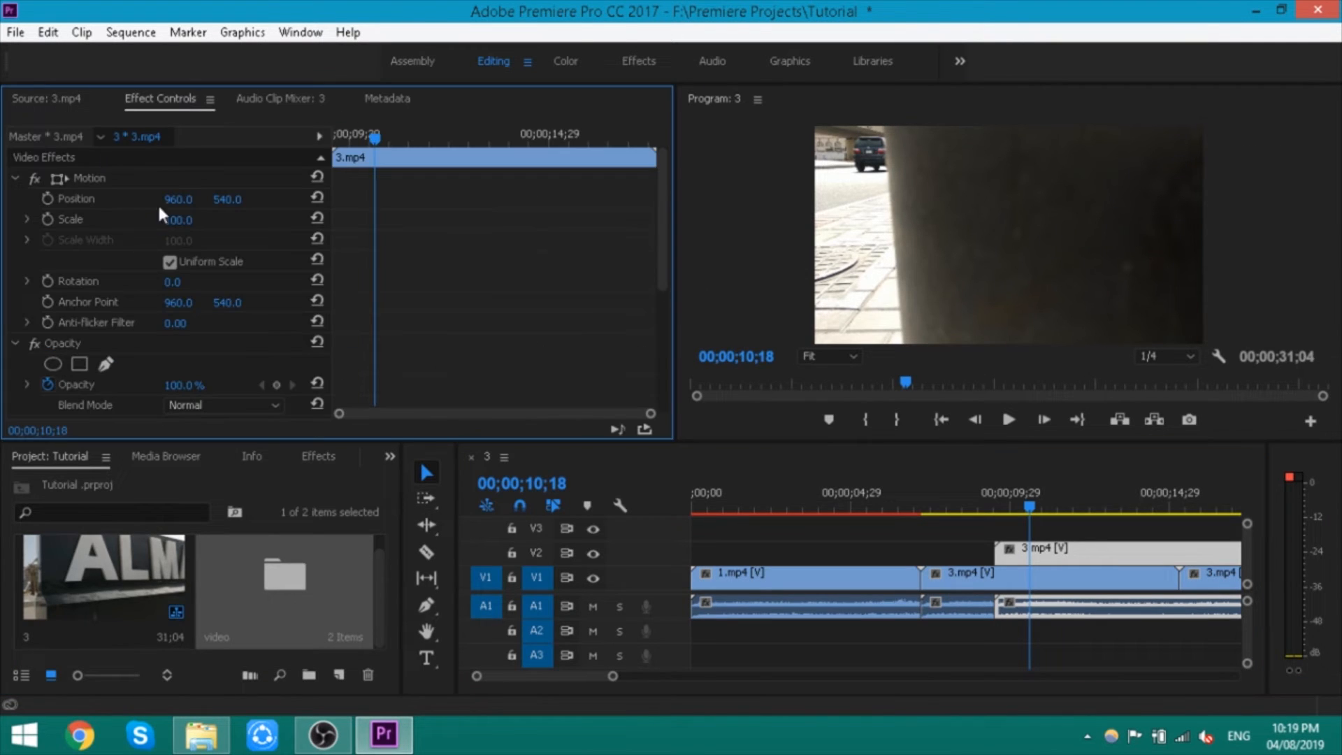
left_click_drag(179, 199, 675, 194)
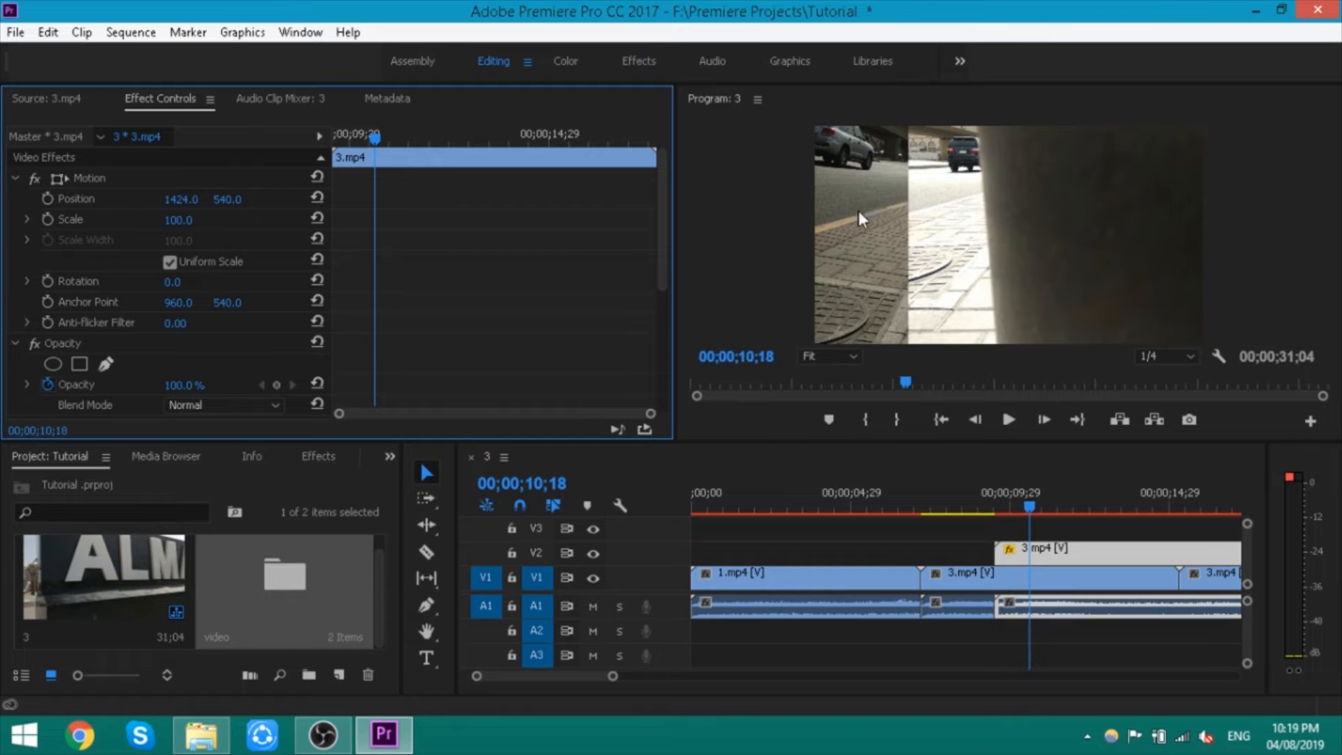
key("space")
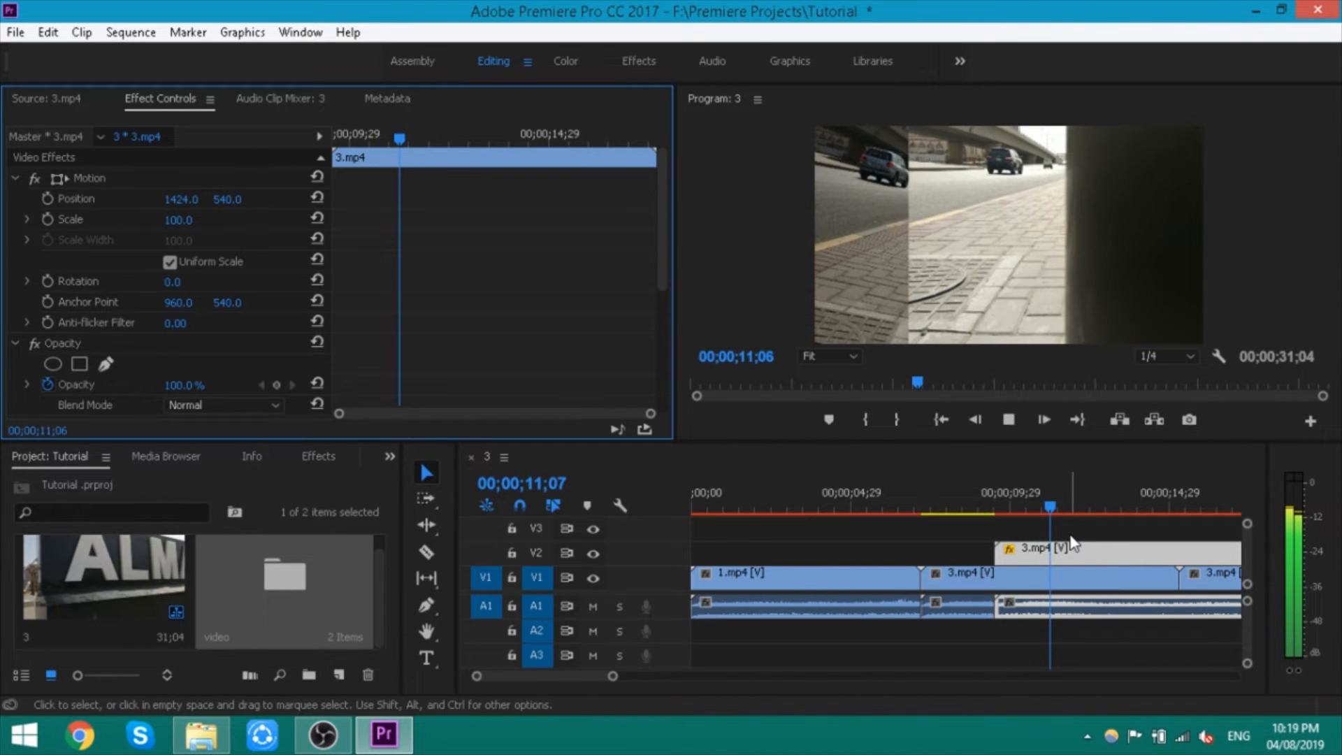
key("space")
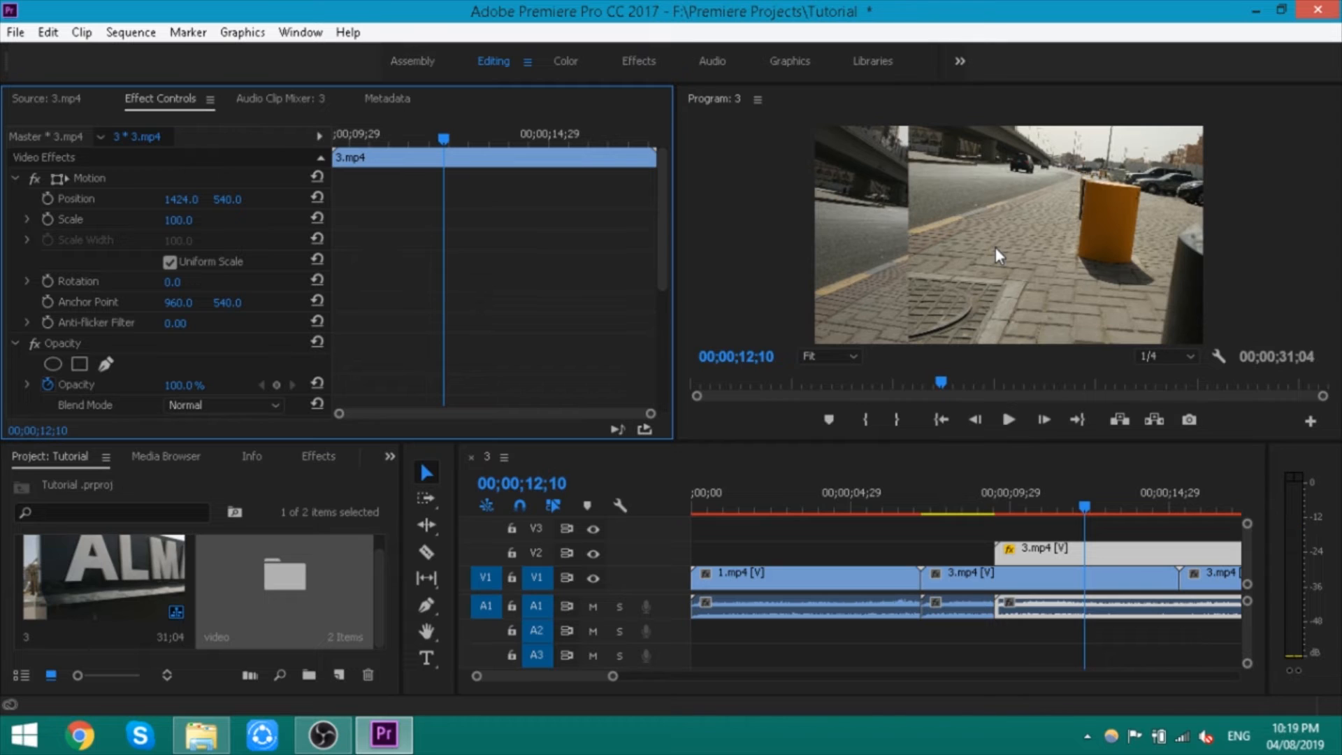
Compare the Source monitor with Effect Controls, and reselect the V2 3.mp4 clip to review its Motion and Opacity settings
key("ctrl+s")
left_click(70, 99)
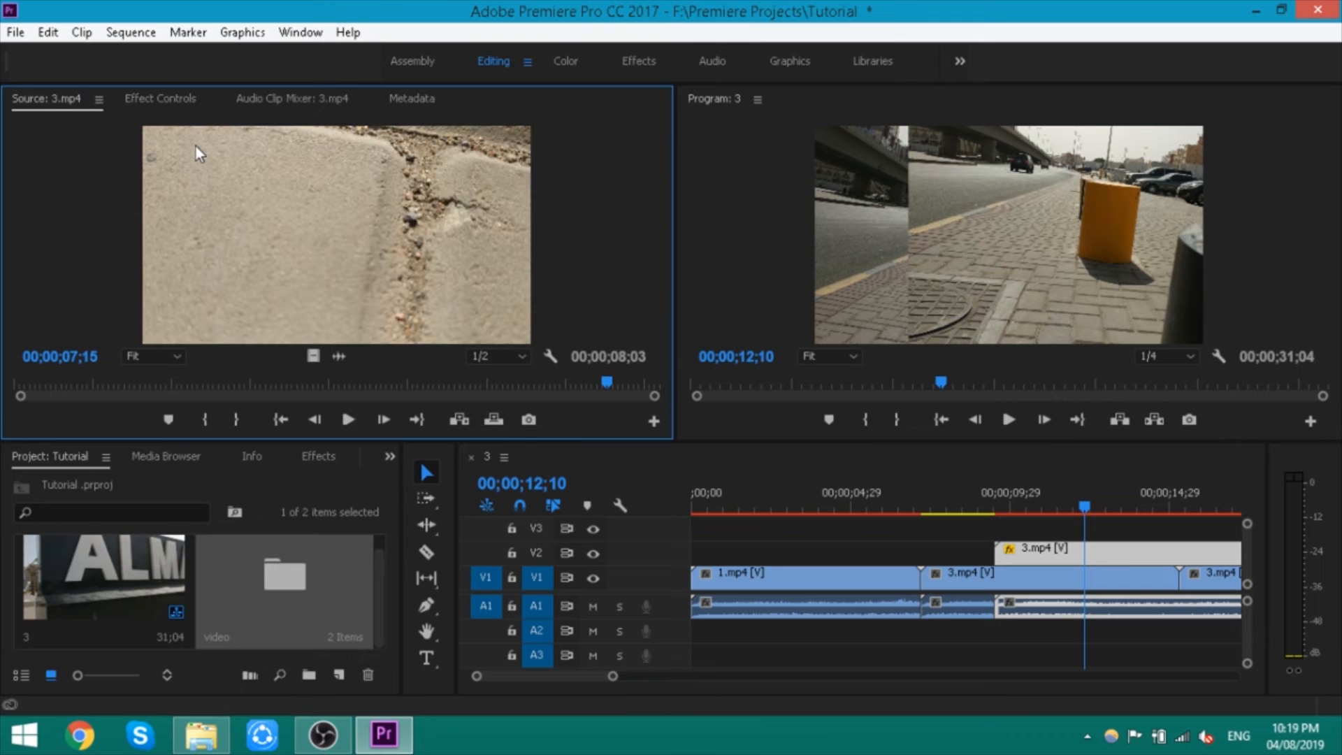
left_click(165, 98)
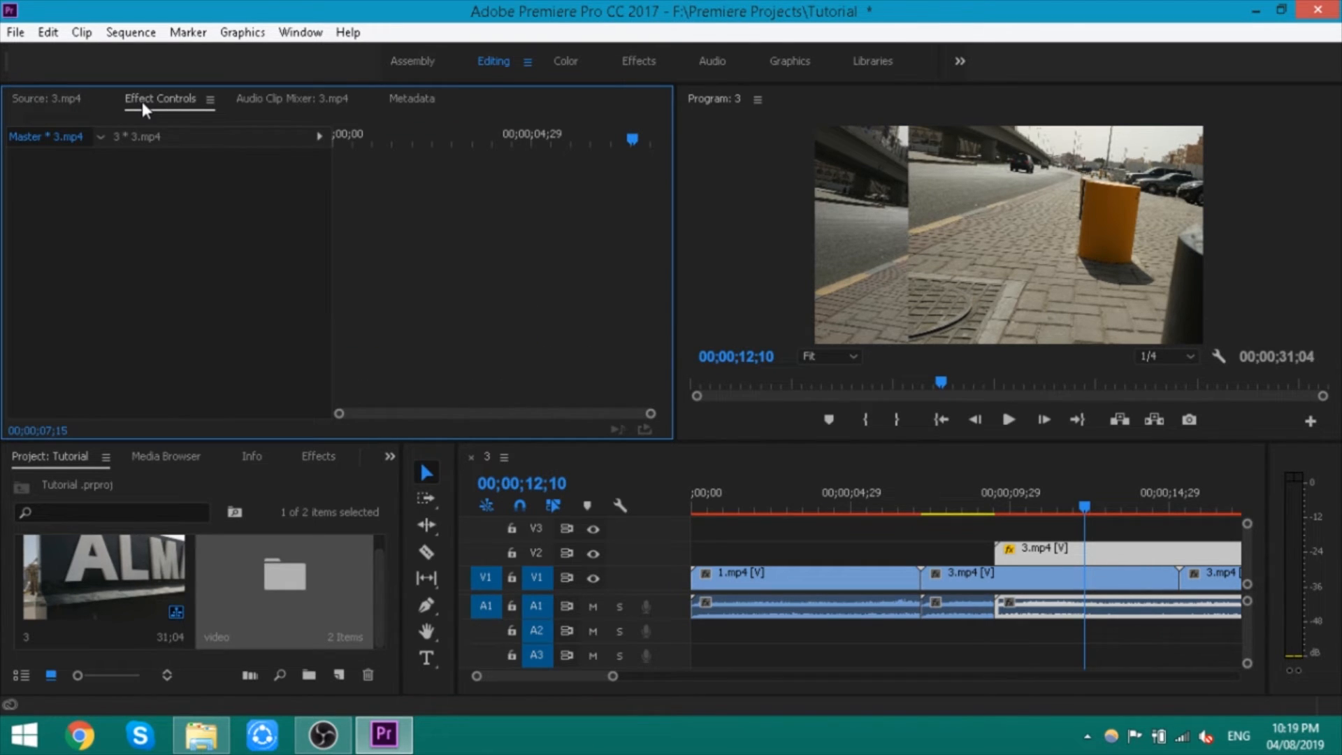
left_click(847, 530)
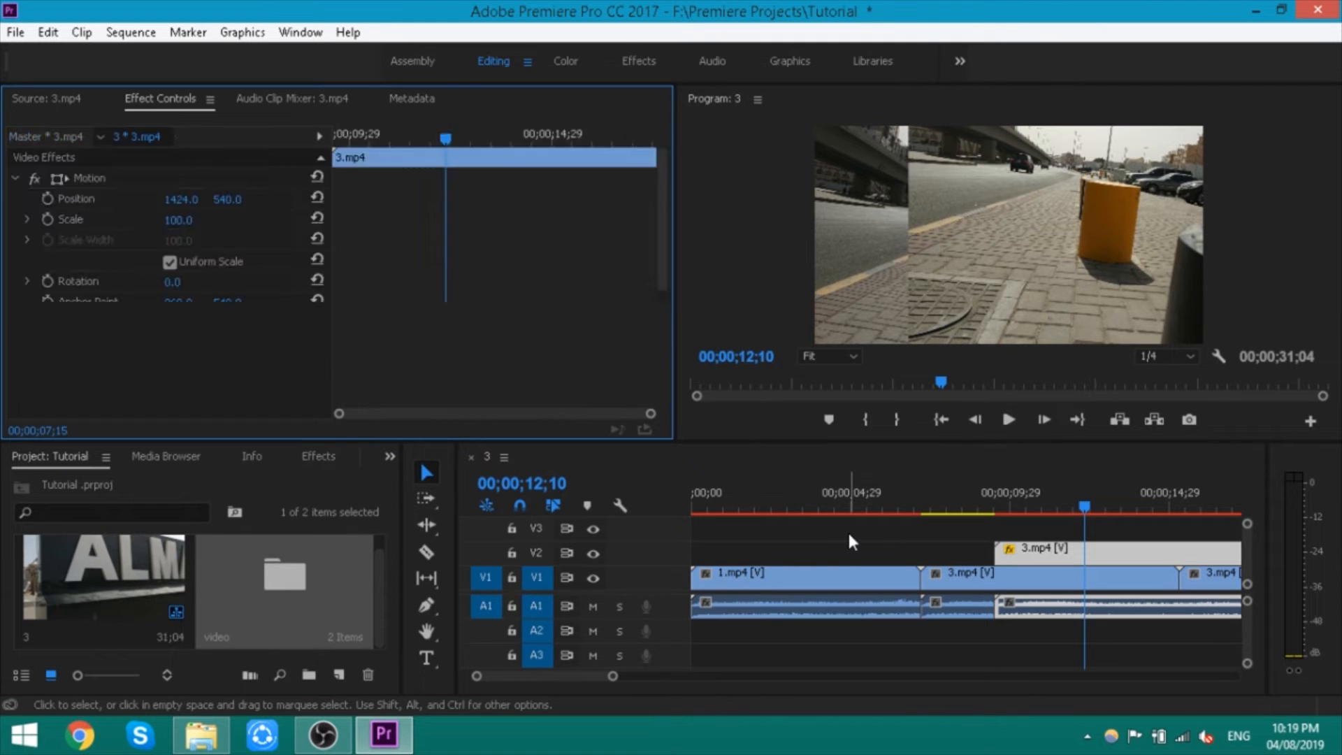
left_click(1064, 549)
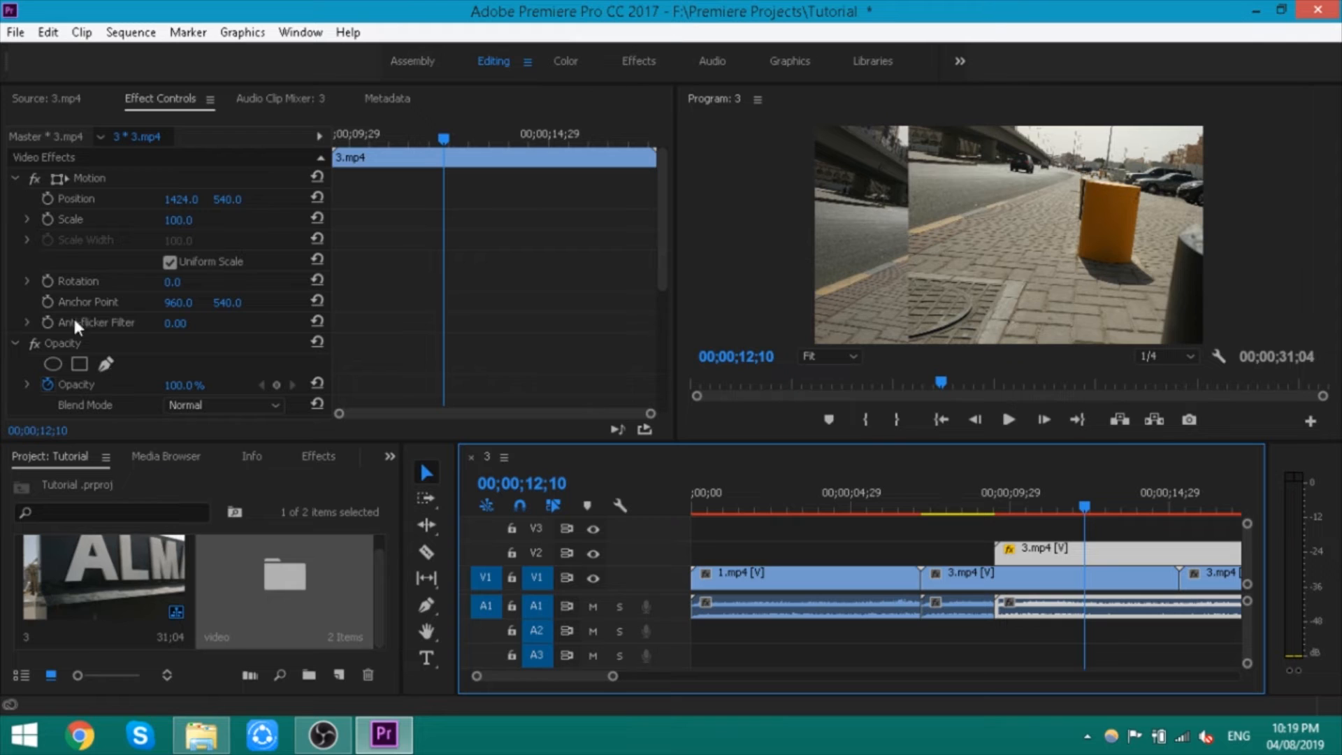
Show the Effects categories and look through the preset groups inside the Presets folder
left_click(320, 458)
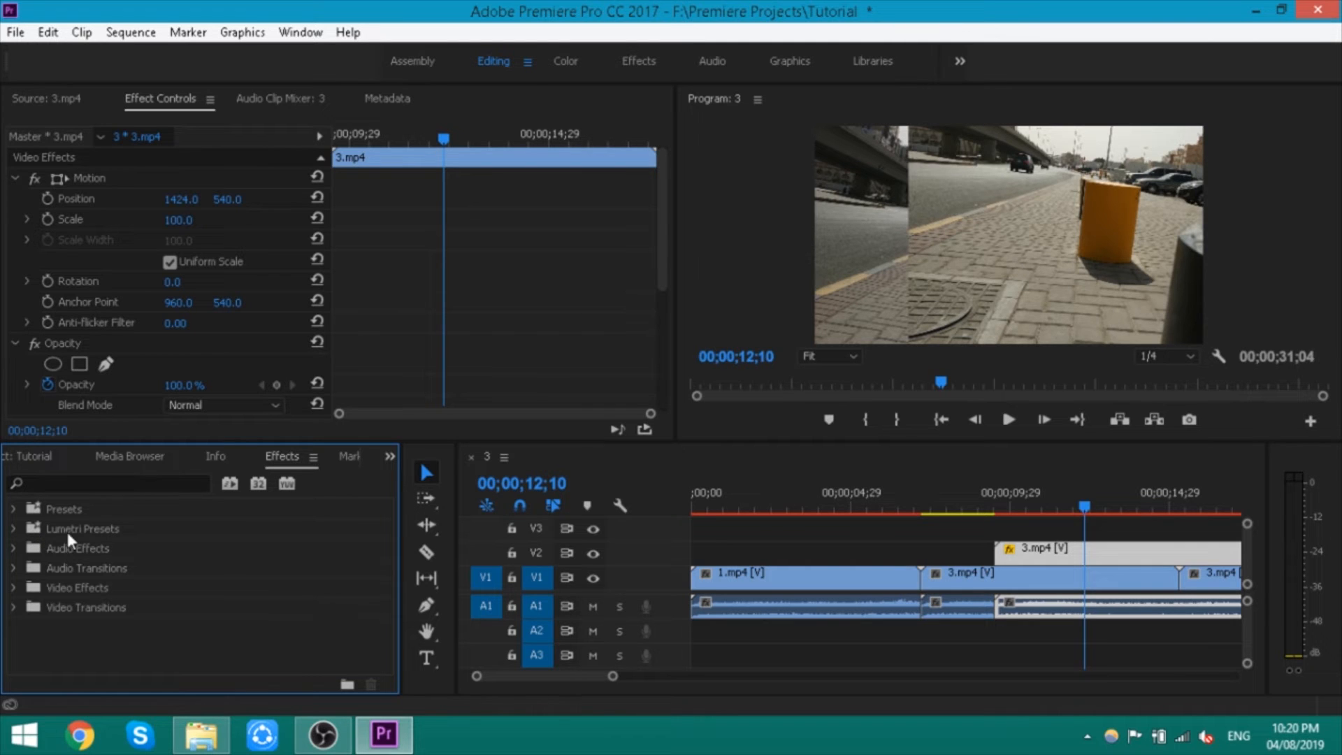
left_click(17, 508)
scroll(91, 557, "down", 3)
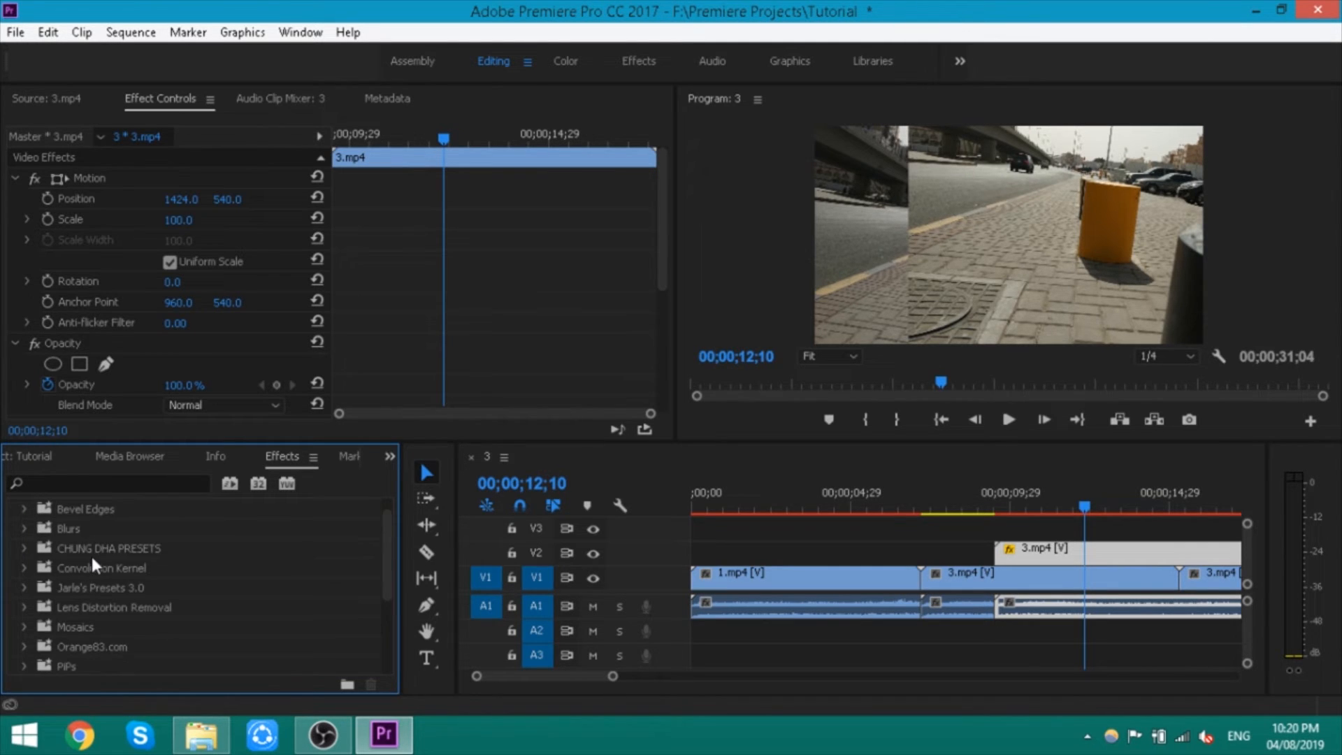
scroll(91, 555, "up", 2)
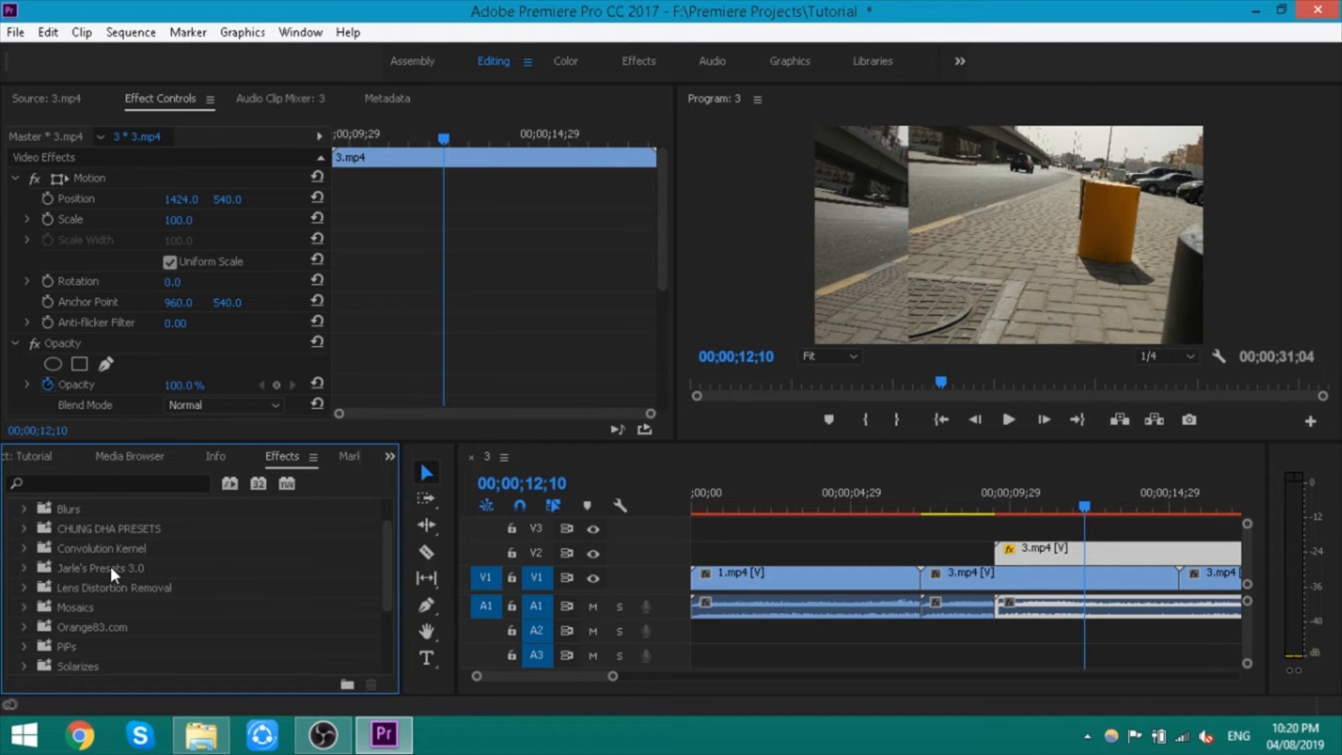
Look inside the CHUNG DHA PRESETS folder and the Video Effects categories, and collapse both Presets and Video Effects
double_click(138, 528)
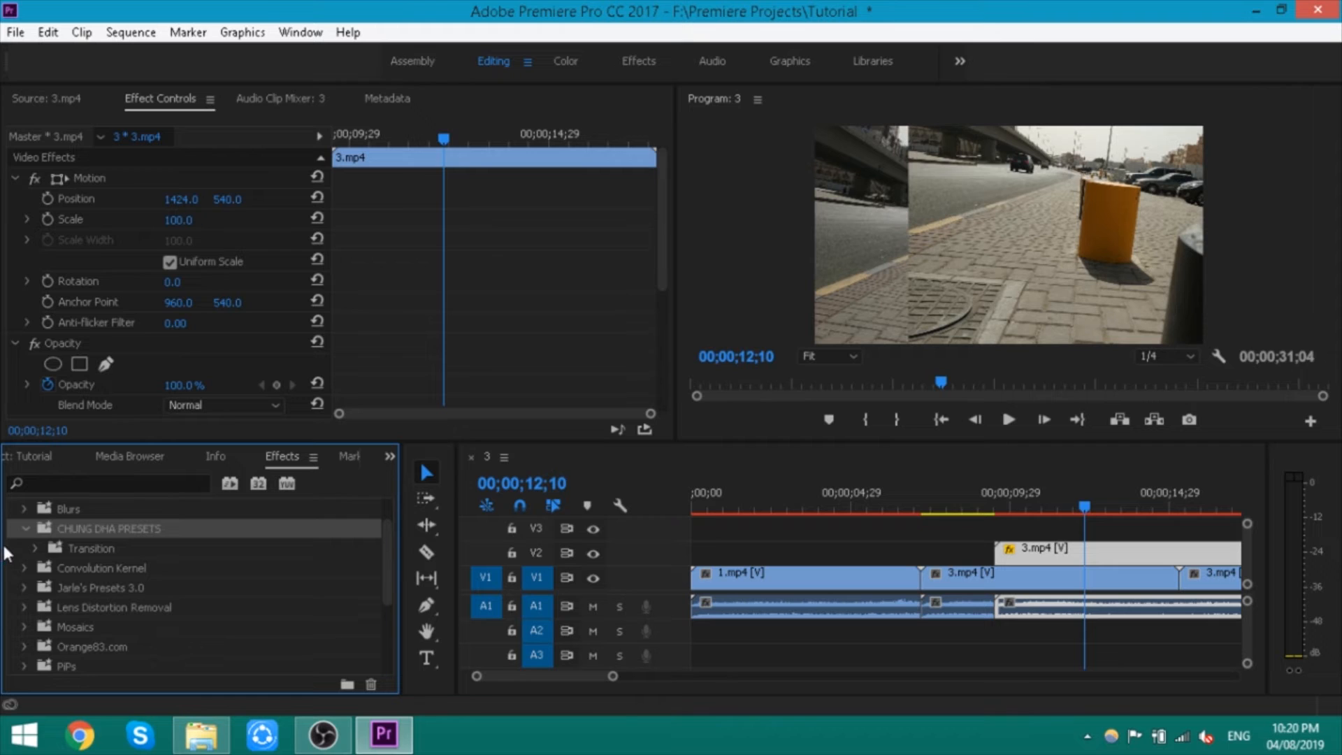
left_click(26, 530)
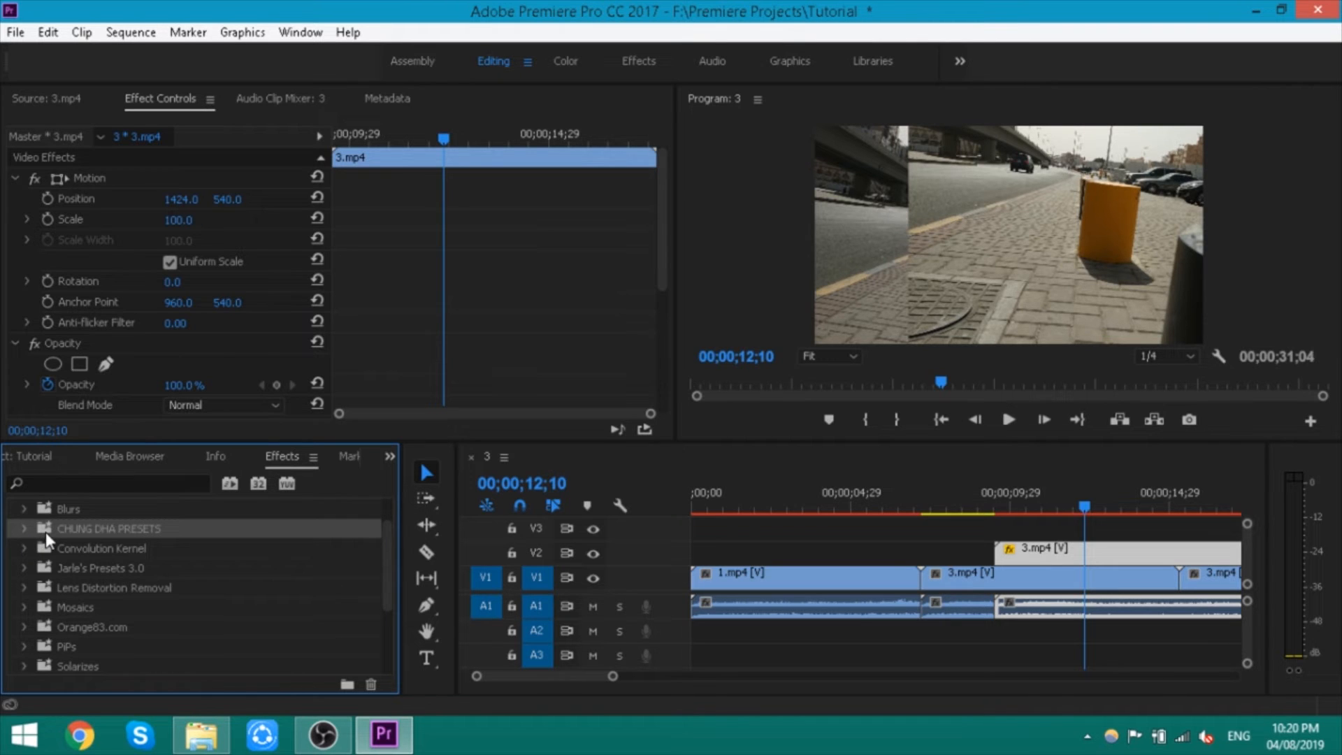
scroll(48, 536, "up", 2)
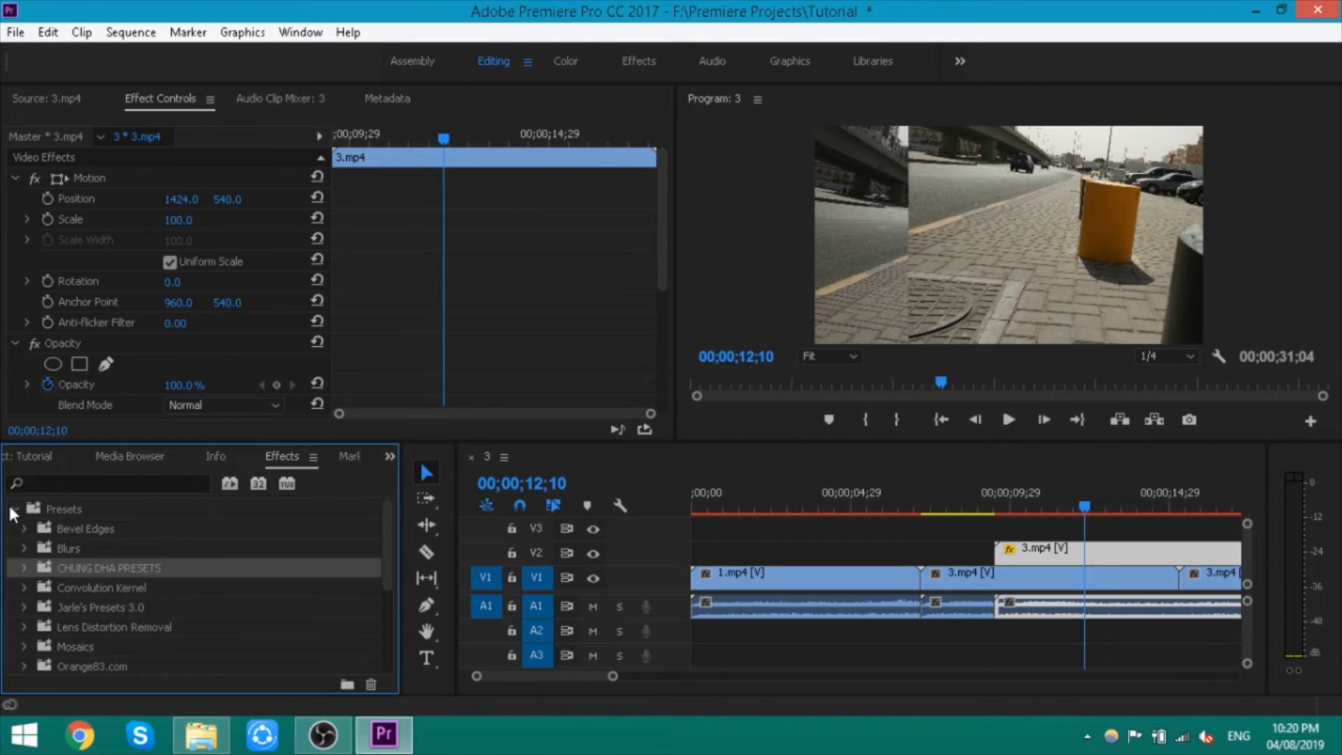
left_click(13, 509)
left_click(13, 587)
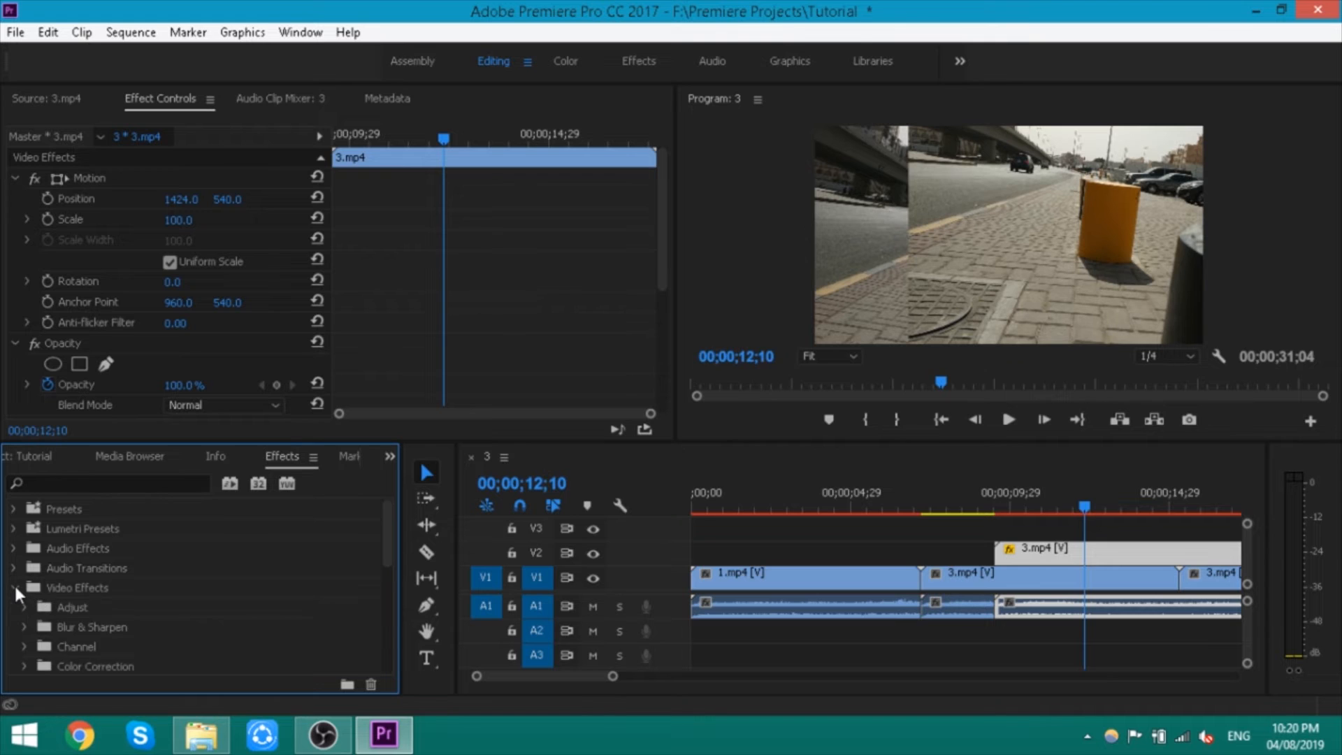
scroll(123, 614, "down", 3)
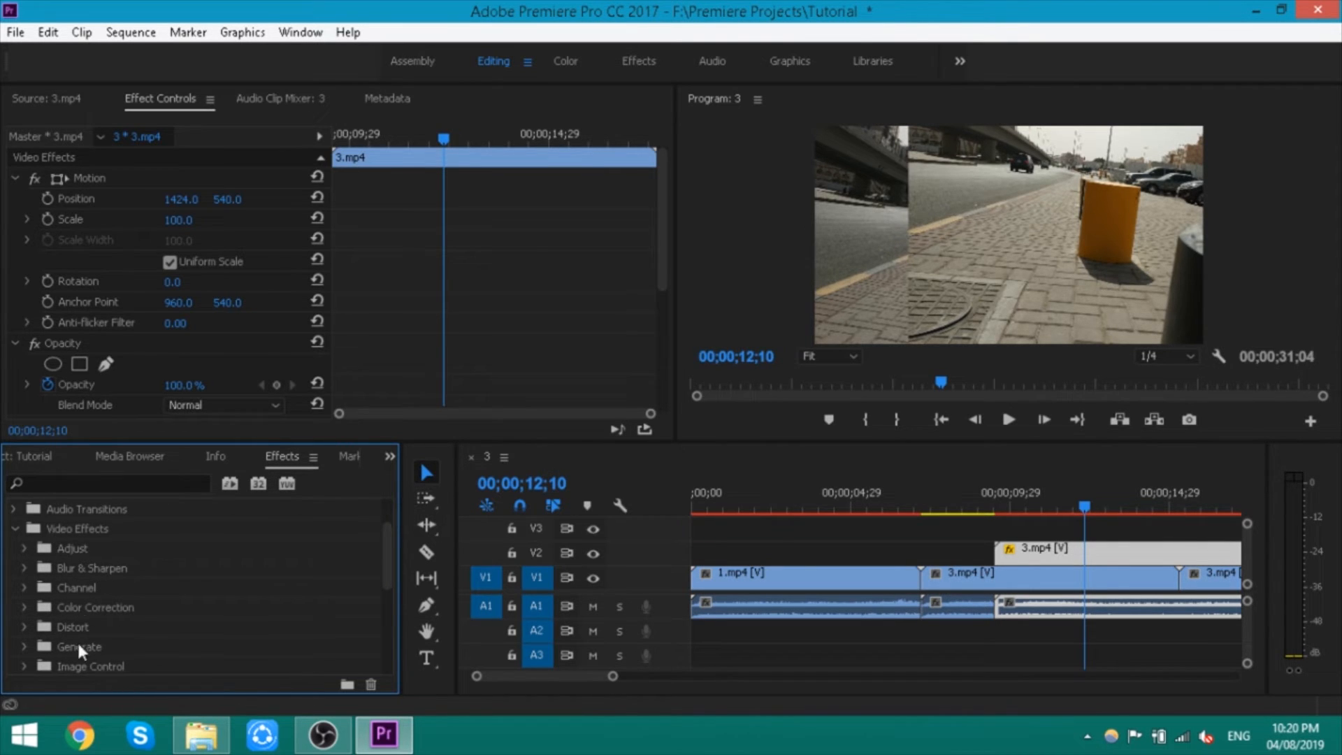
left_click(13, 530)
Search the effects for "blur", look through the matching presets and video effects, and clear the search
left_click(75, 484)
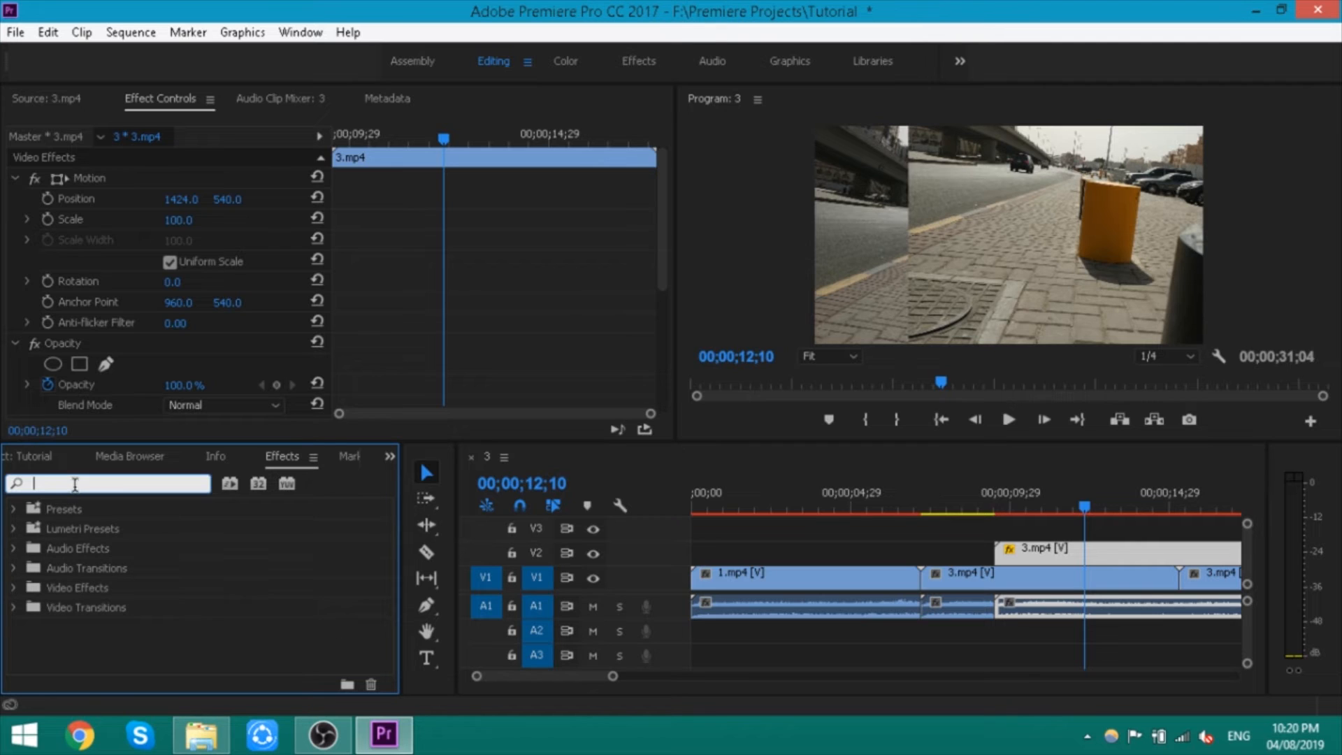
type("blur")
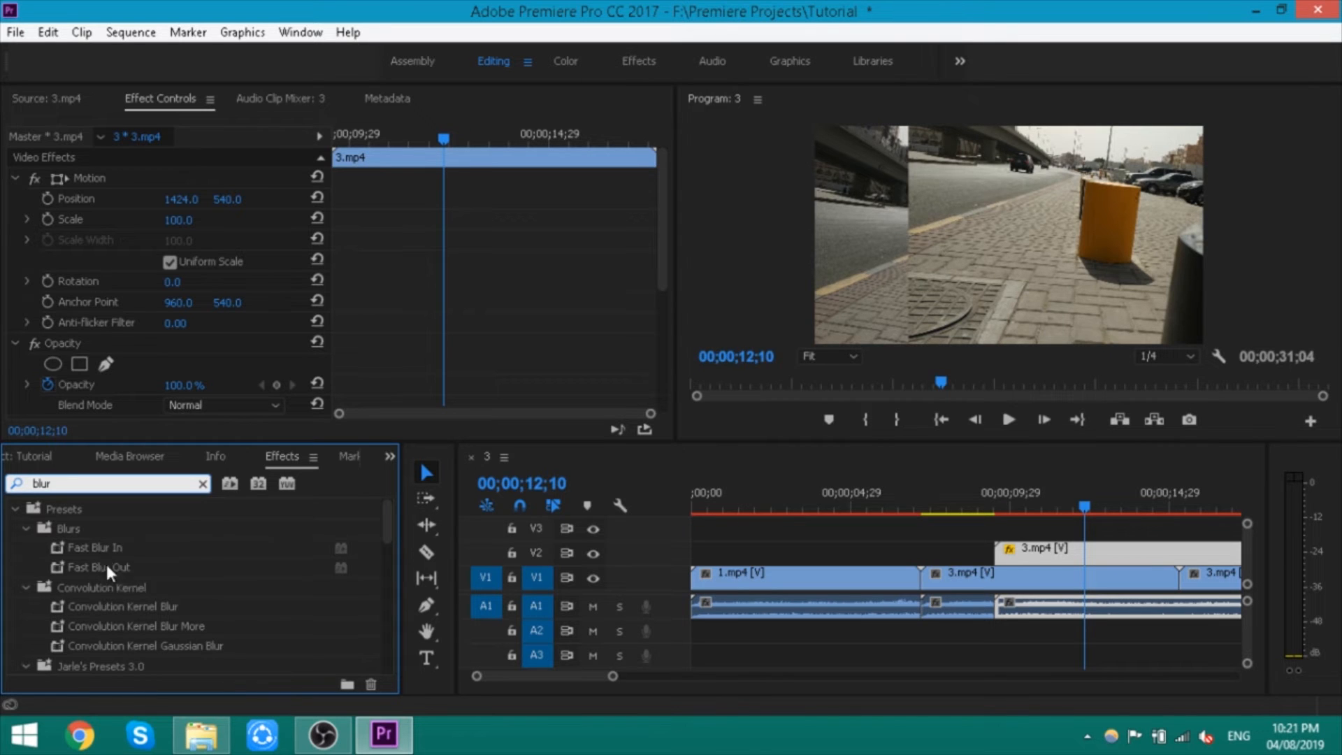
scroll(107, 594, "down", 1)
scroll(108, 595, "down", 4)
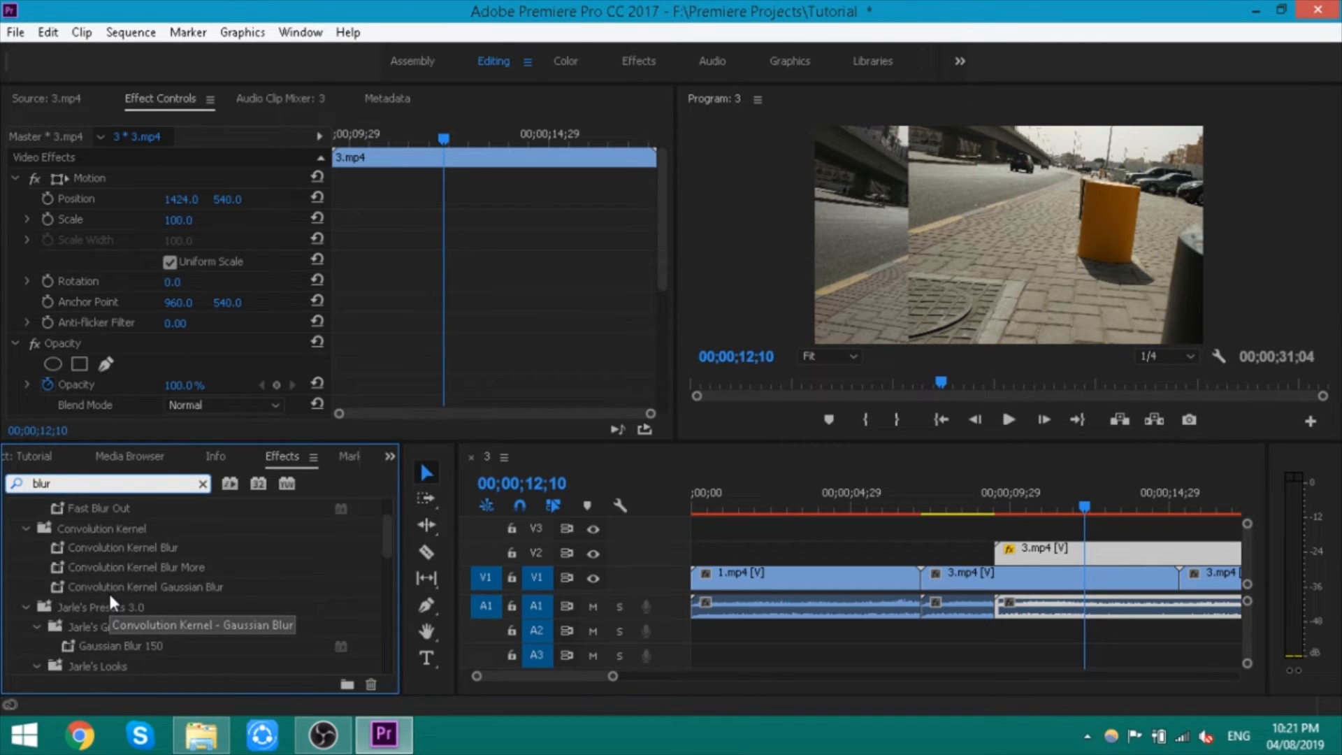
scroll(110, 611, "down", 6)
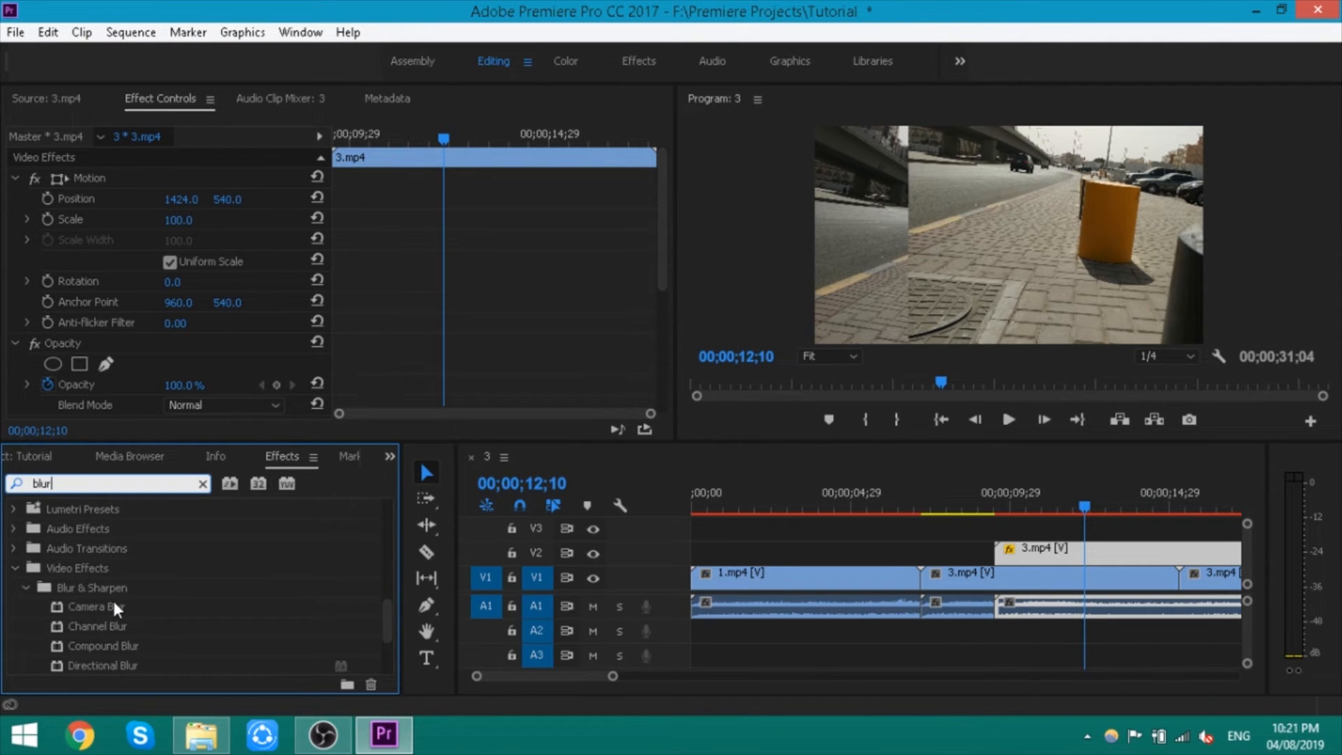
type("`")
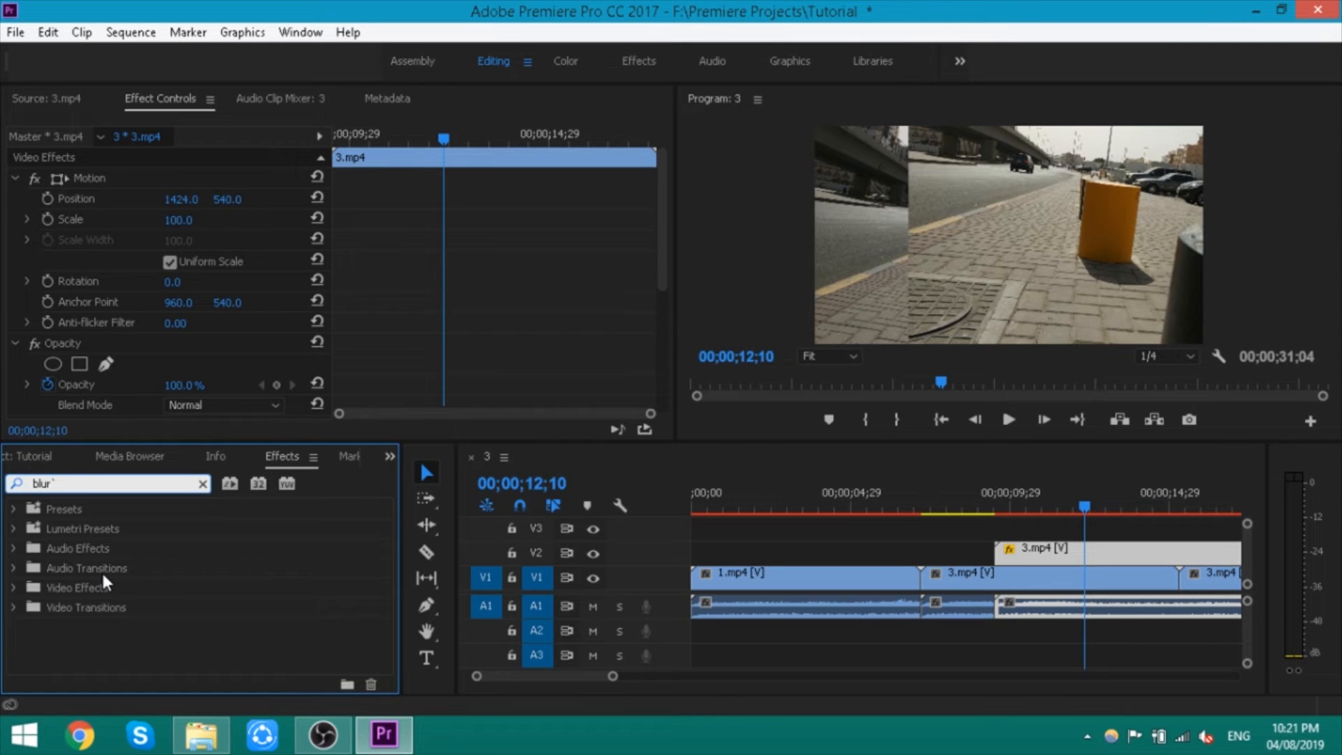
key("BackSpace")
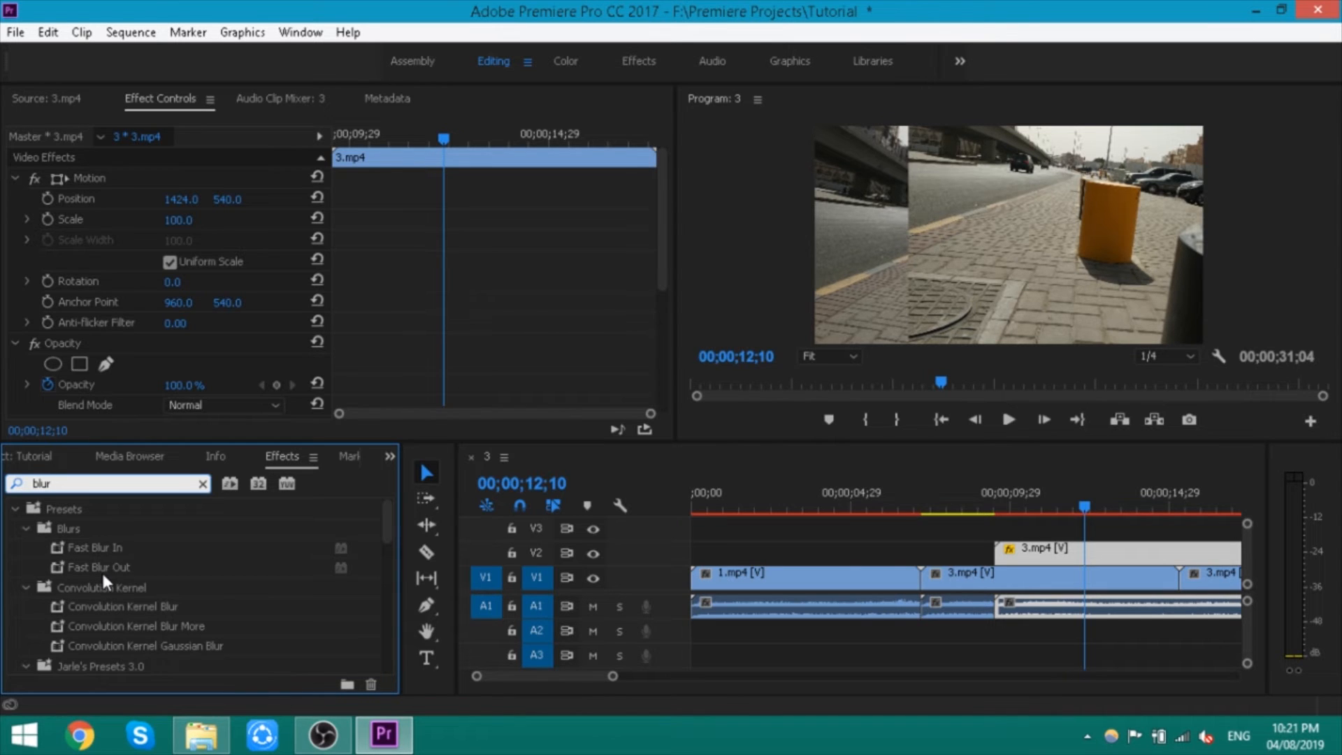
scroll(116, 597, "down", 6)
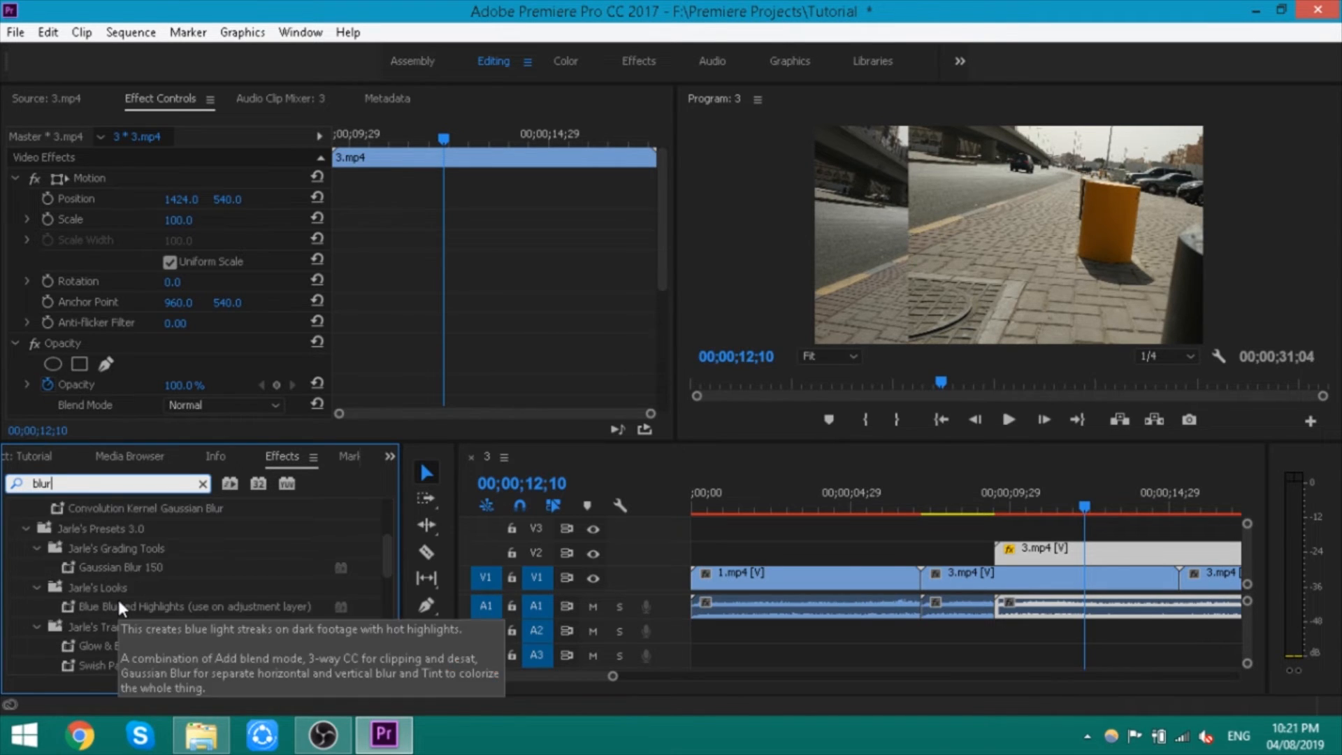
left_click(203, 484)
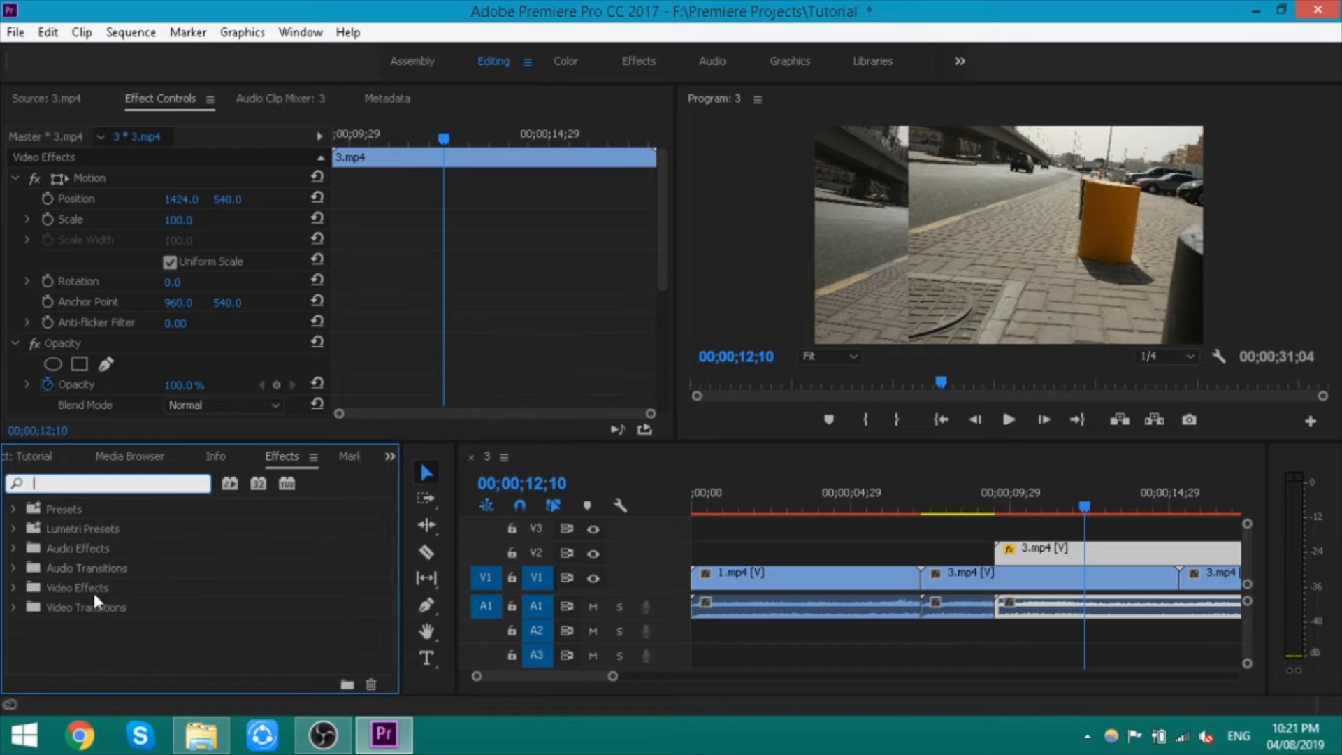
Expand Video Transitions and look through the transitions in its Dissolve group
left_click(14, 584)
left_click(15, 583)
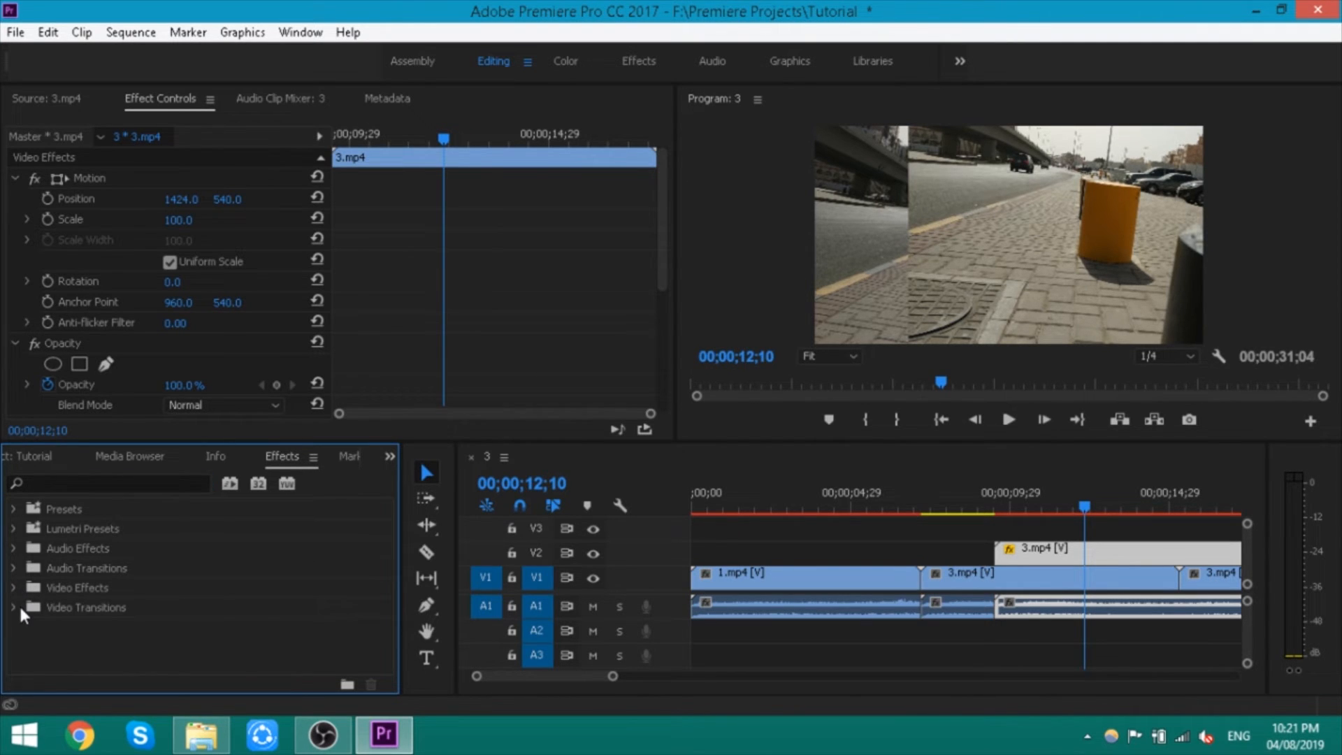
left_click(13, 606)
scroll(121, 623, "down", 2)
scroll(120, 622, "up", 1)
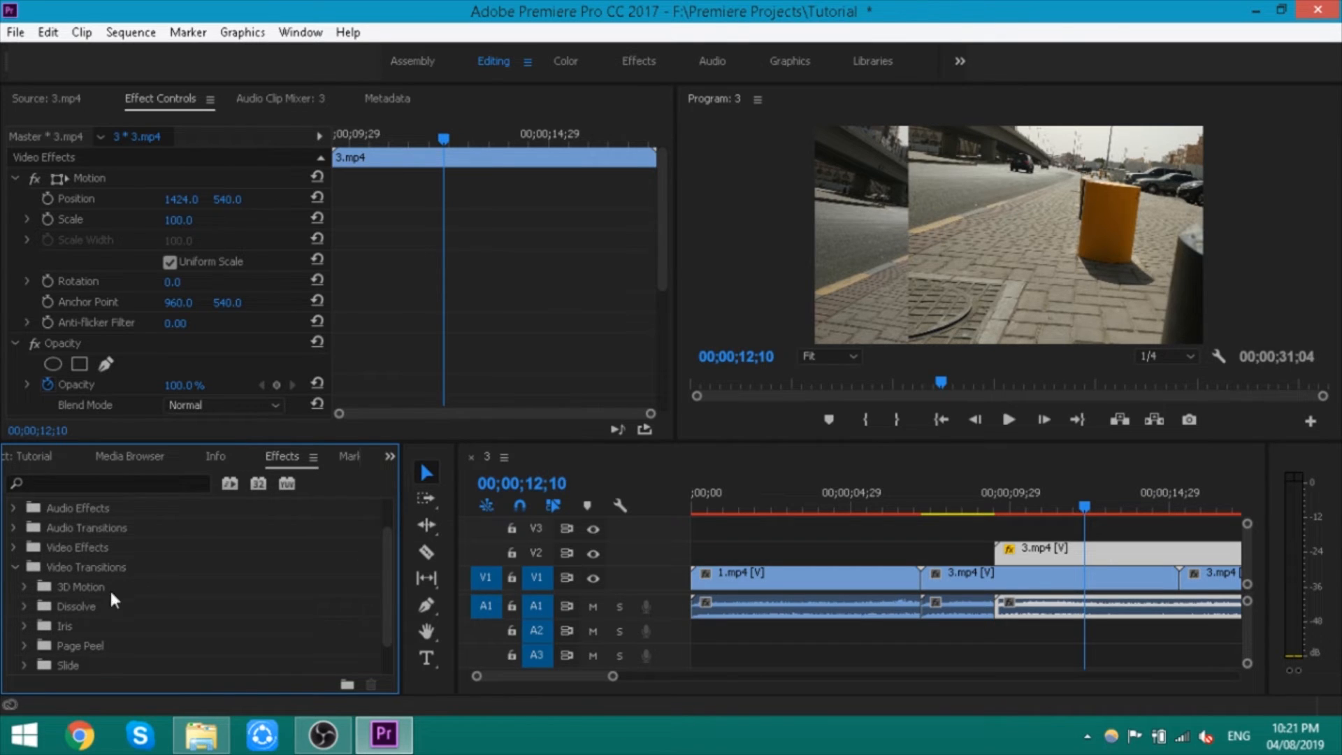
left_click(22, 603)
scroll(136, 614, "down", 1)
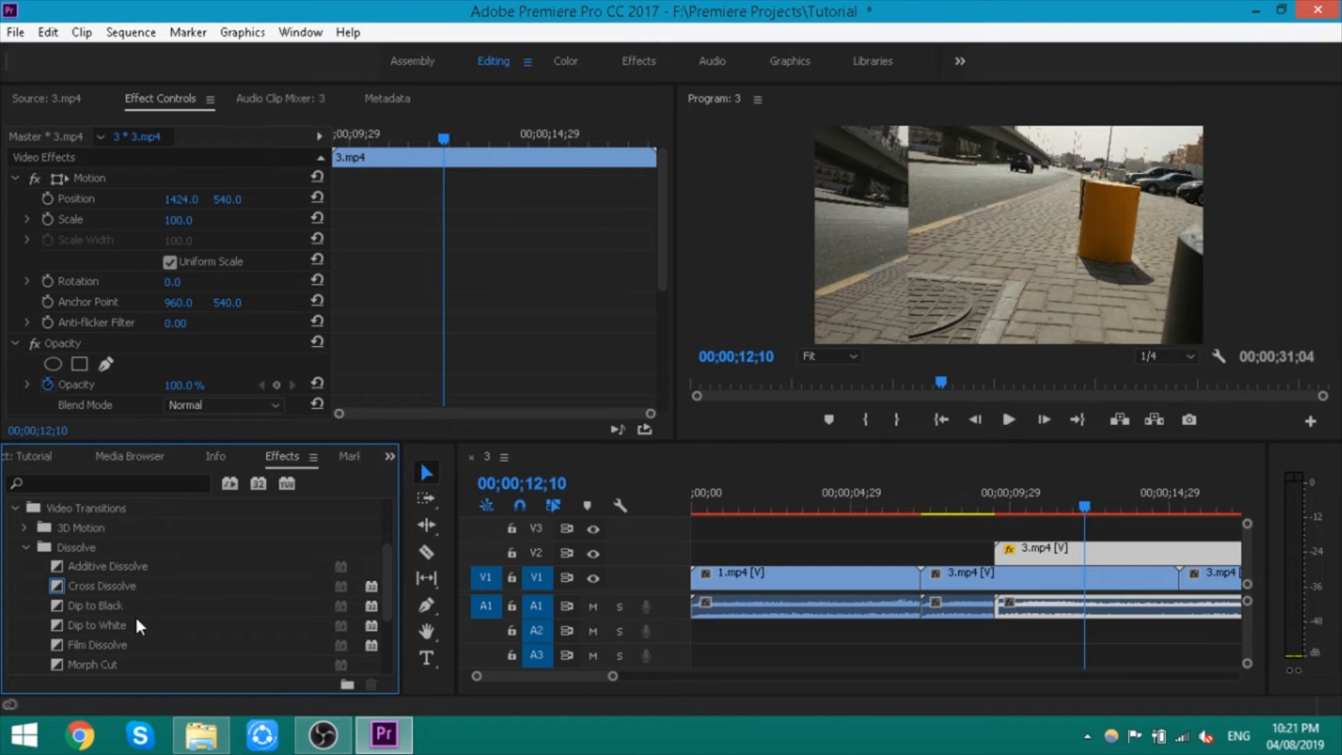
scroll(135, 614, "up", 1)
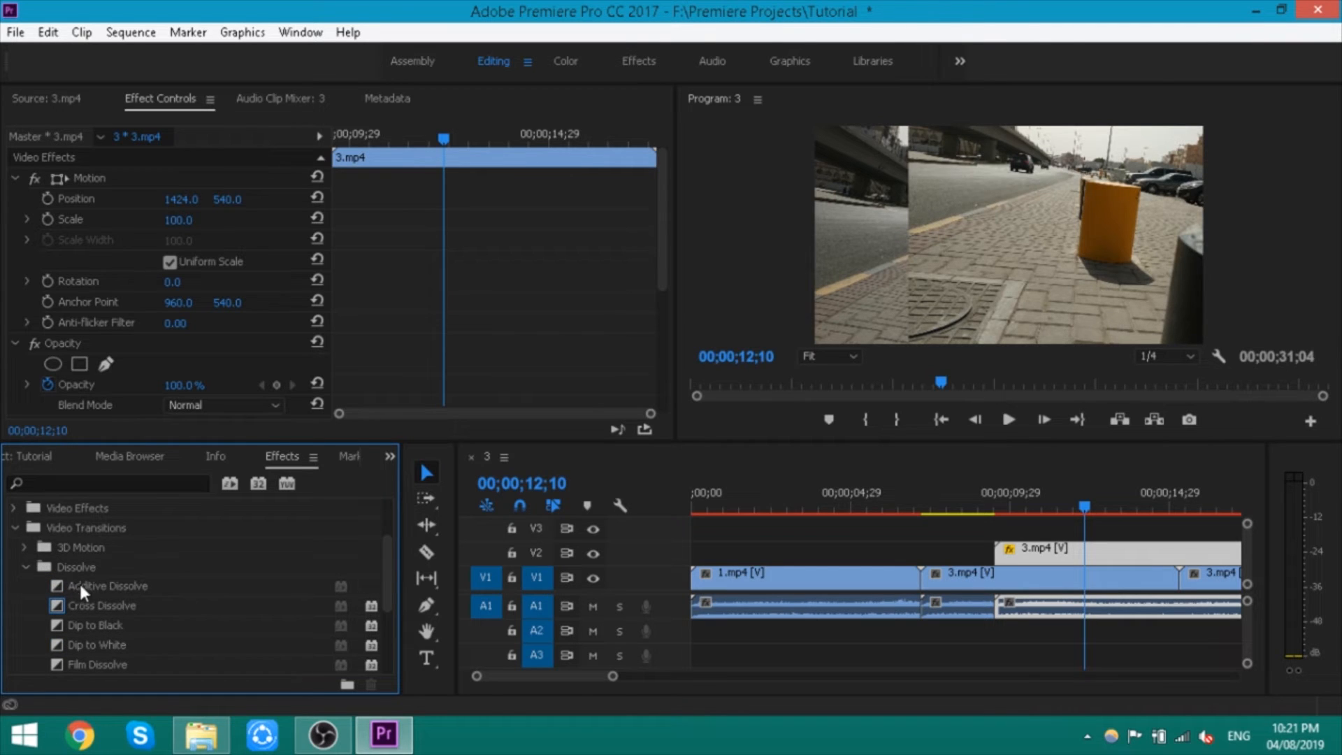
Apply the Additive Dissolve transition to the cut between 1.mp4 and 3.mp4 on V1
left_click(80, 585)
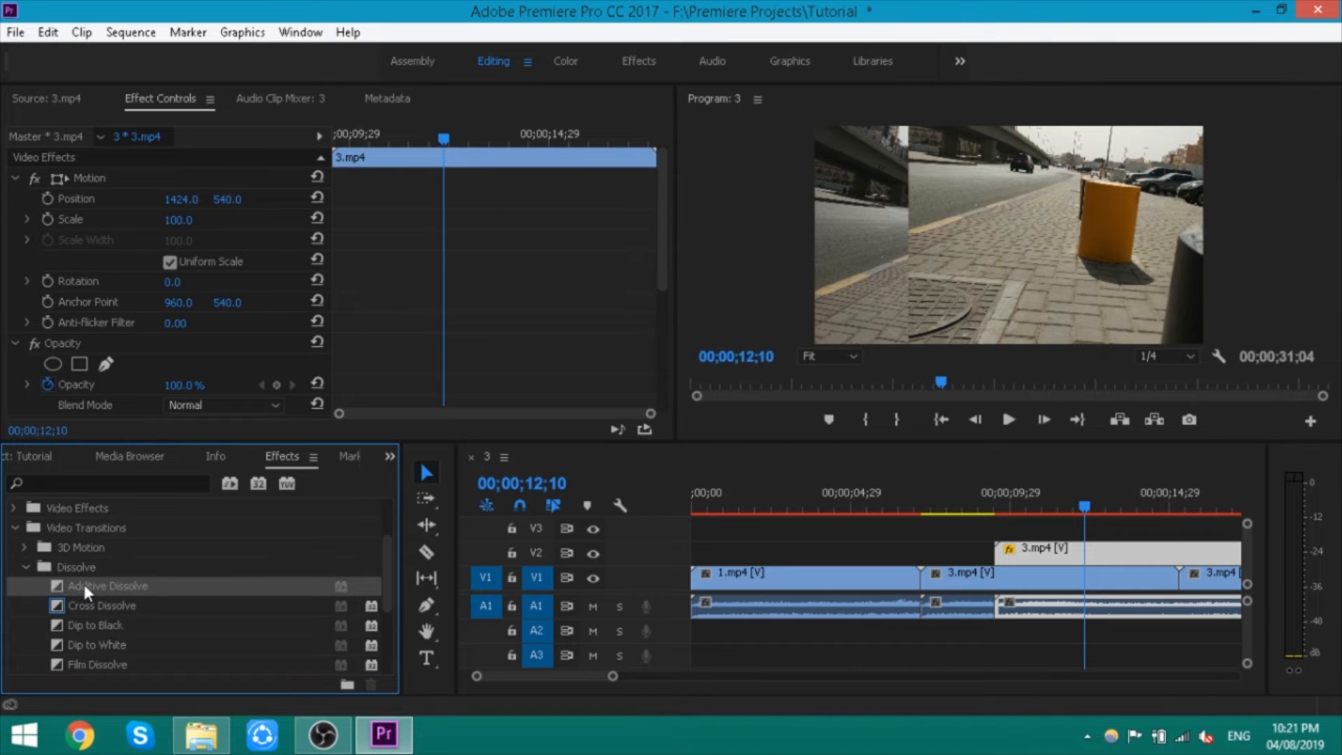
left_click_drag(84, 584, 926, 581)
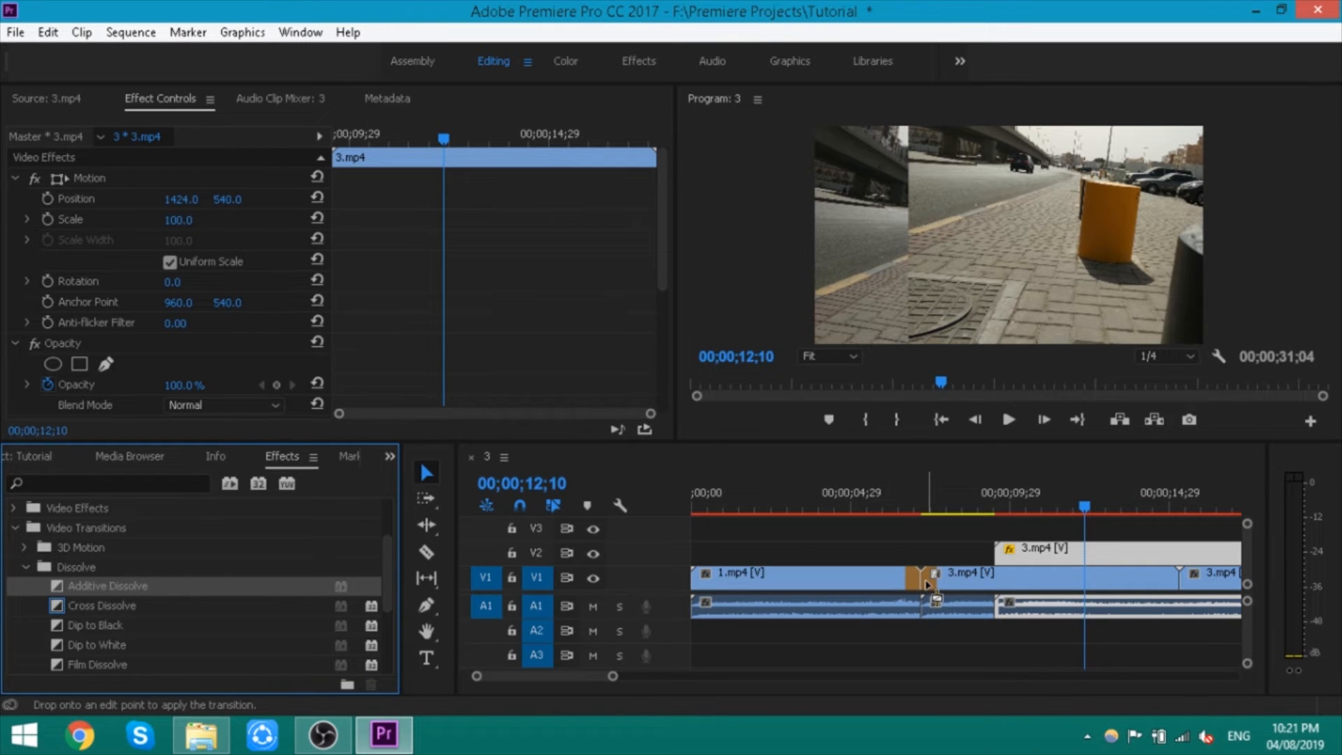
key("Return")
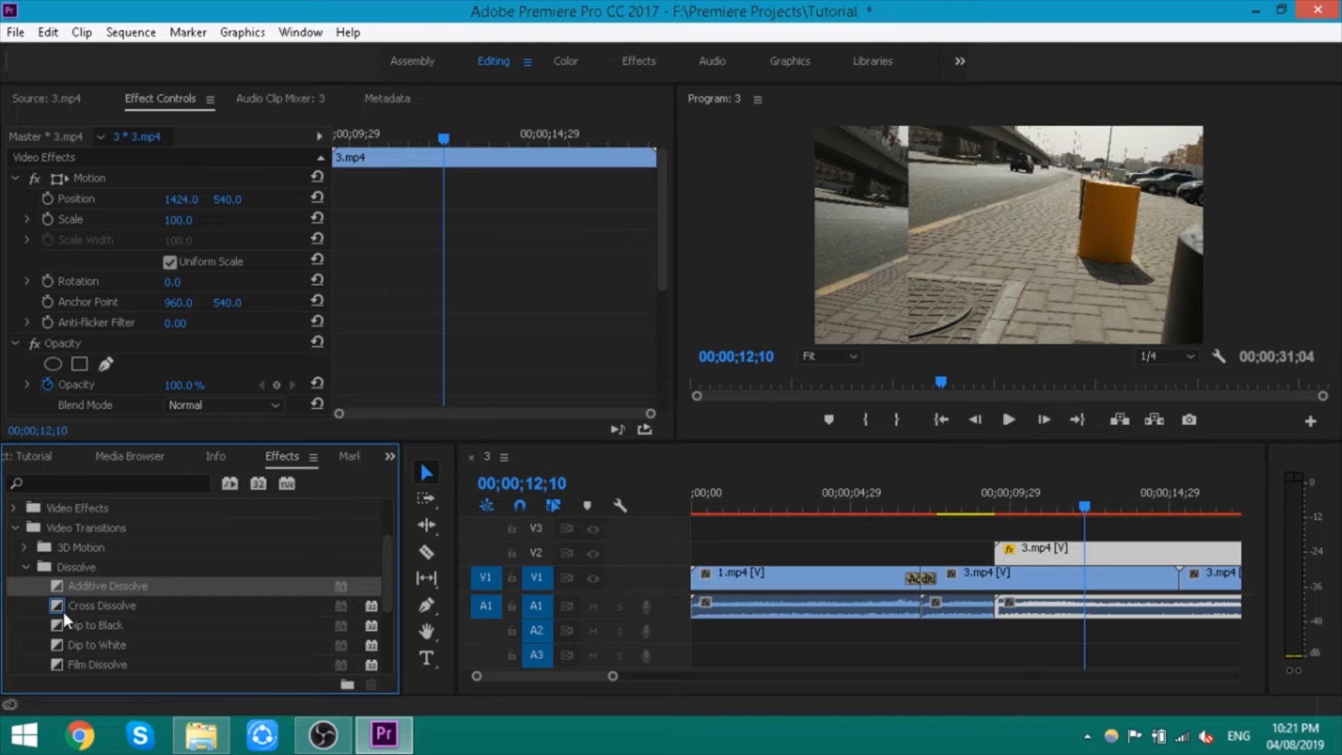
Replace the transition between 1.mp4 and 3.mp4 with Dip to Black and preview it
left_click_drag(70, 622, 914, 582)
left_click(913, 495)
left_click_drag(912, 493, 900, 489)
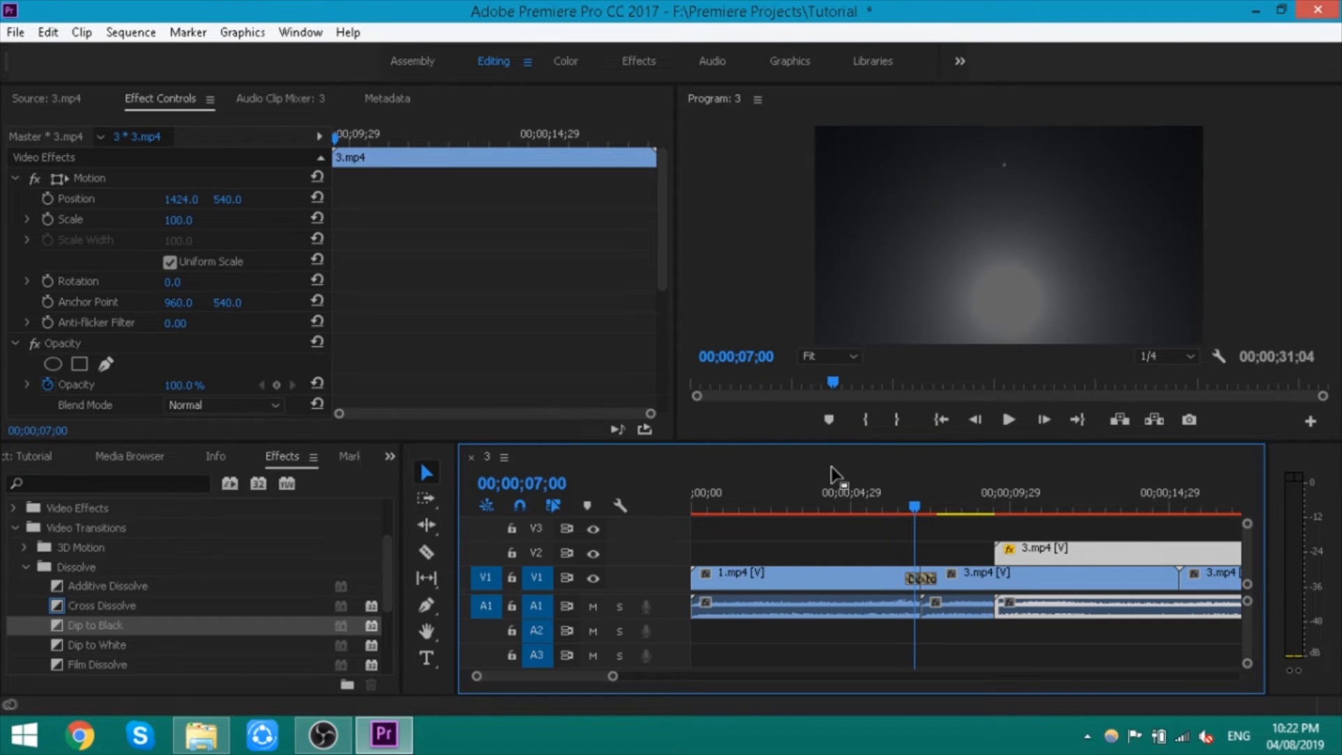
Replace the transition between 1.mp4 and 3.mp4 on V1 with Film Dissolve and play it back
scroll(111, 589, "down", 3)
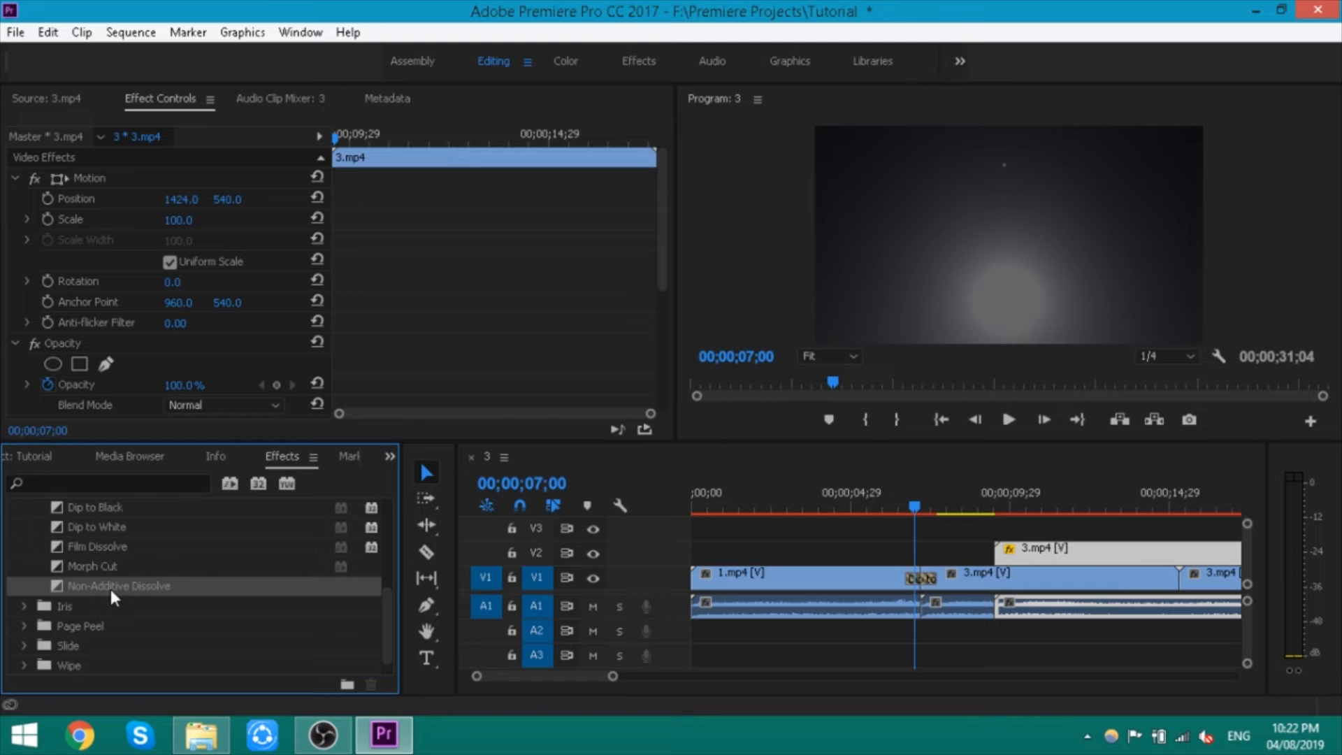
left_click_drag(107, 544, 920, 578)
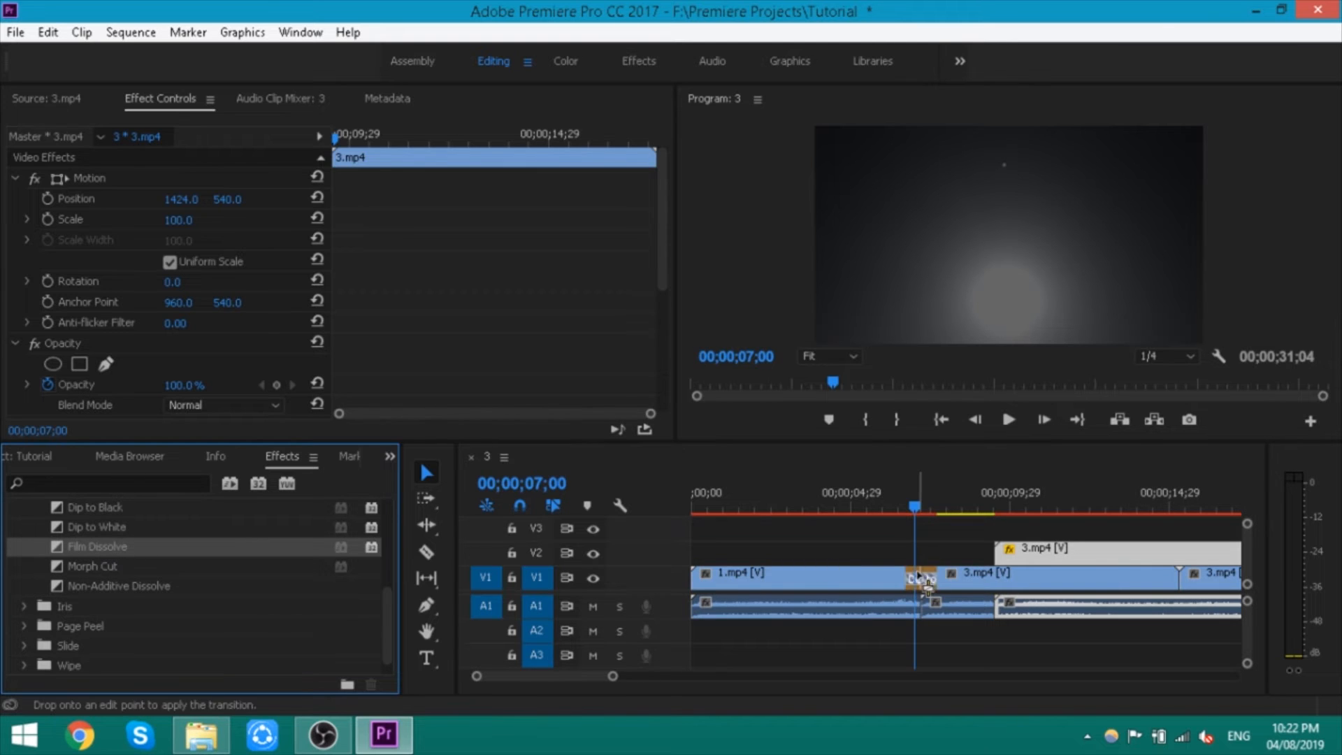
left_click_drag(903, 504, 886, 506)
key("space")
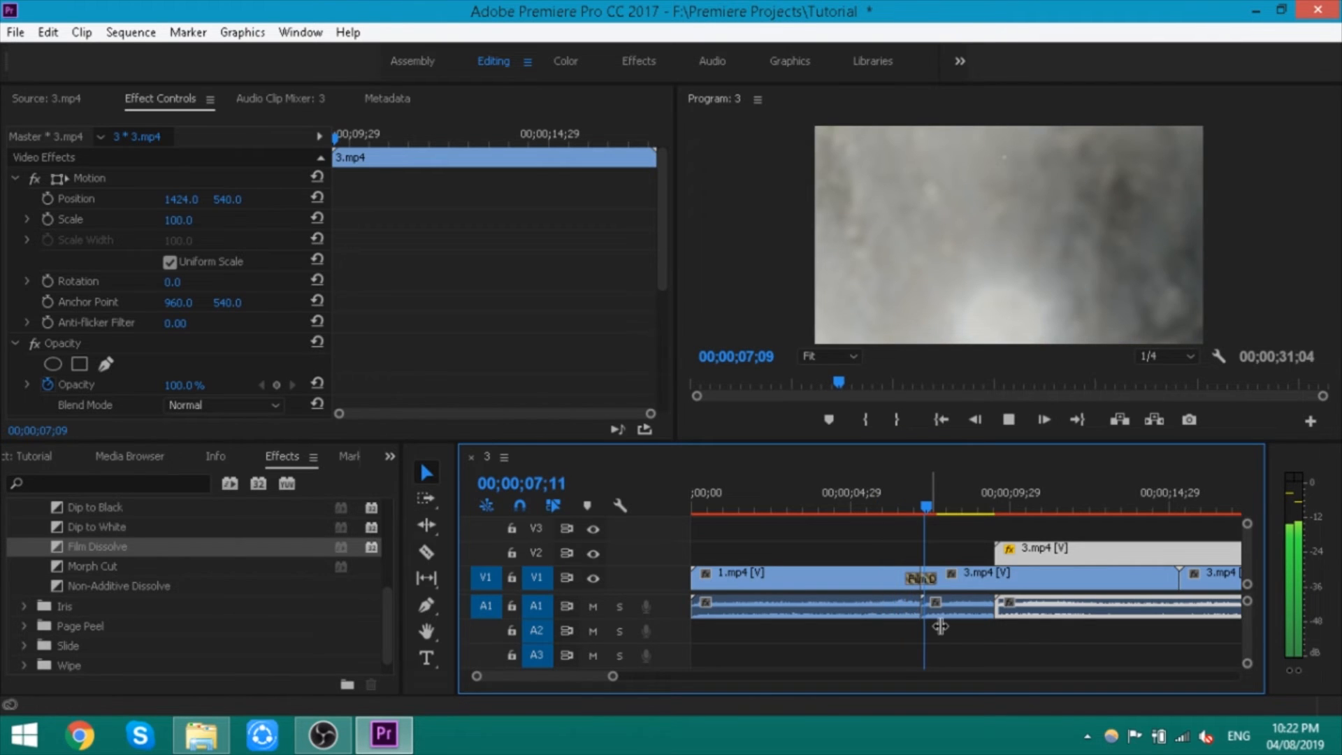
scroll(31, 588, "down", 1)
key("space")
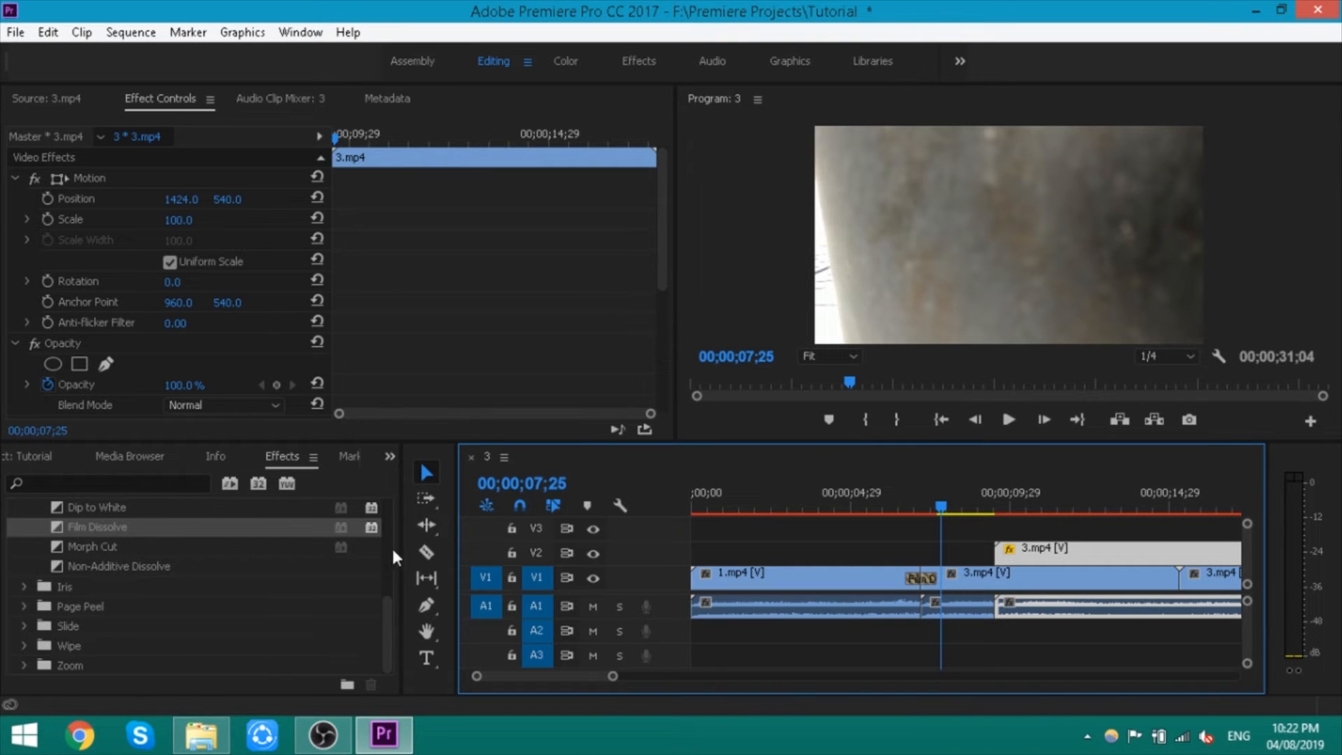
Try the Audio 1 volume fader and balance control in the Audio Clip Mixer, and reset the balance to 0
scroll(217, 502, "up", 4)
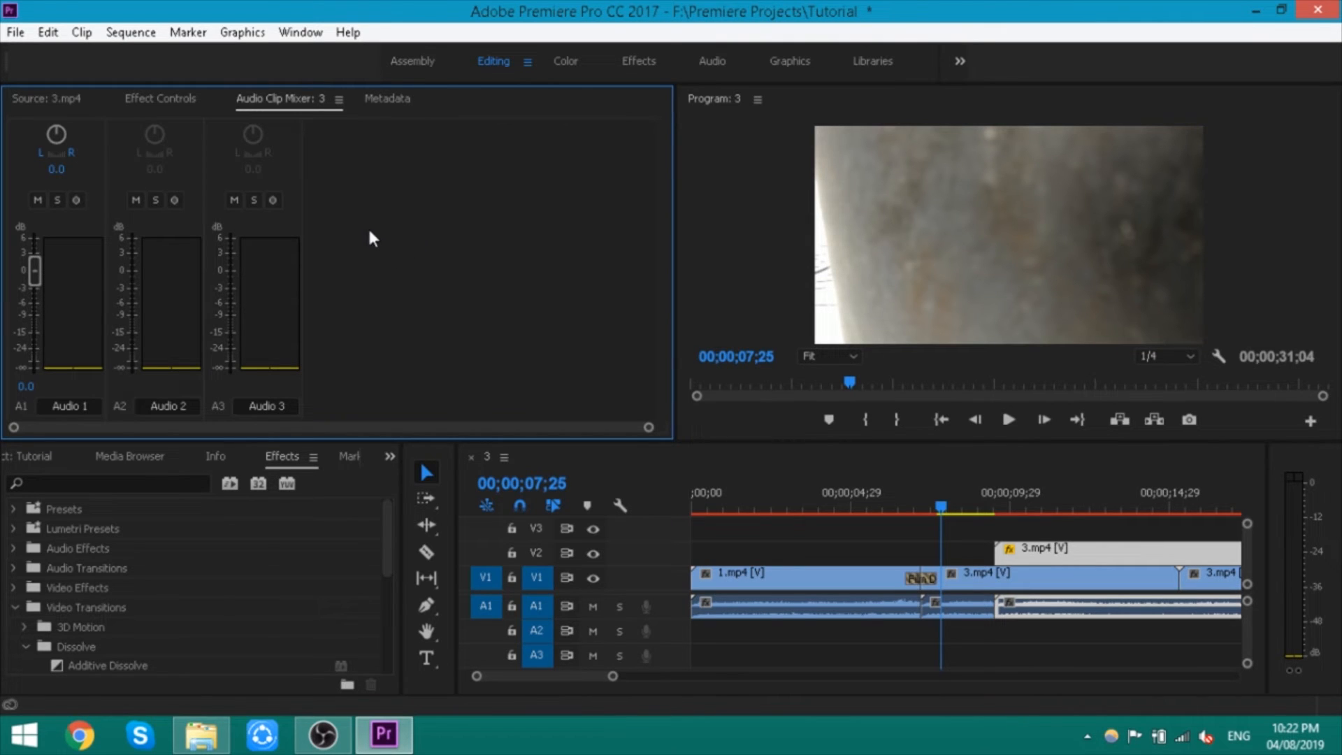
mouse_move(33, 270)
left_mouse_down()
mouse_move(35, 330)
mouse_move(31, 256)
mouse_move(45, 235)
mouse_move(49, 327)
mouse_move(35, 270)
left_mouse_up()
left_click_drag(57, 132, 45, 130)
type("0")
key("Return")
Select the 3.mp4 audio clips on A1 and review the Volume and Channel Volume settings in Effect Controls
left_click(1005, 648)
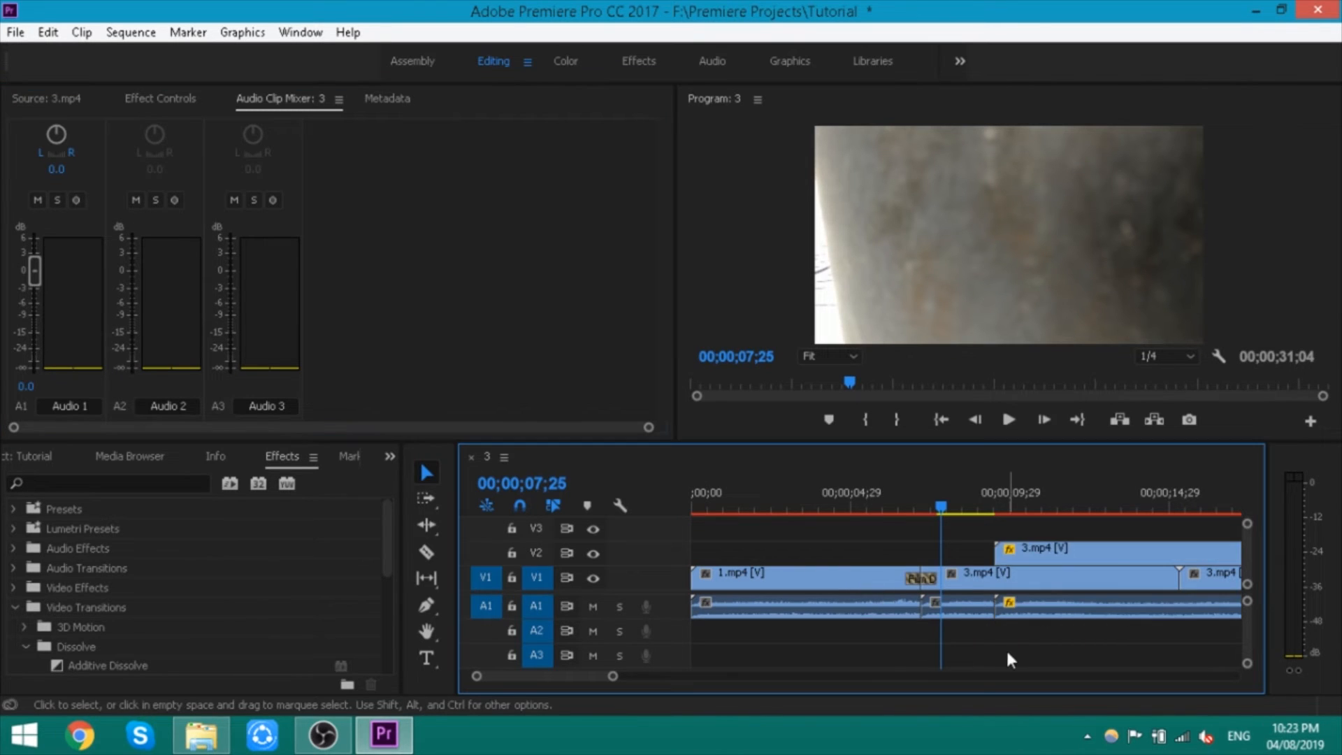
left_click(969, 606)
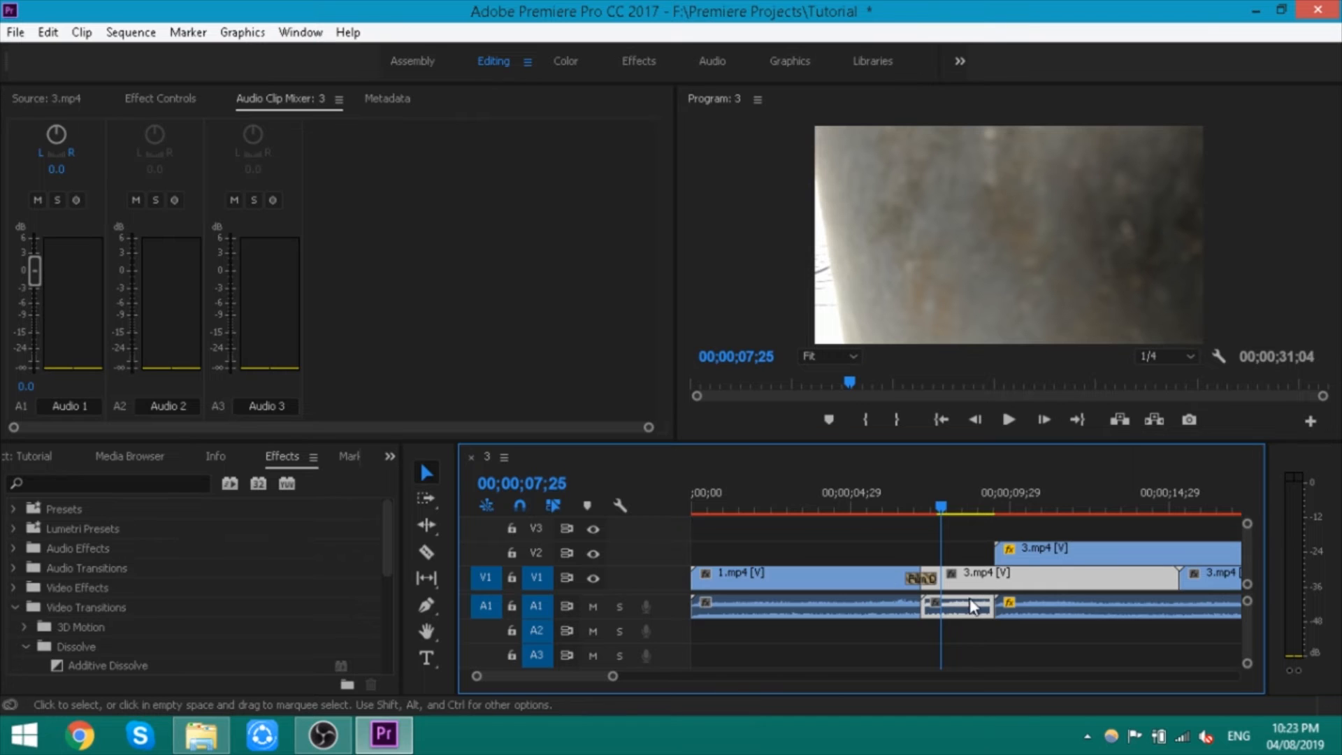
left_click(1088, 613)
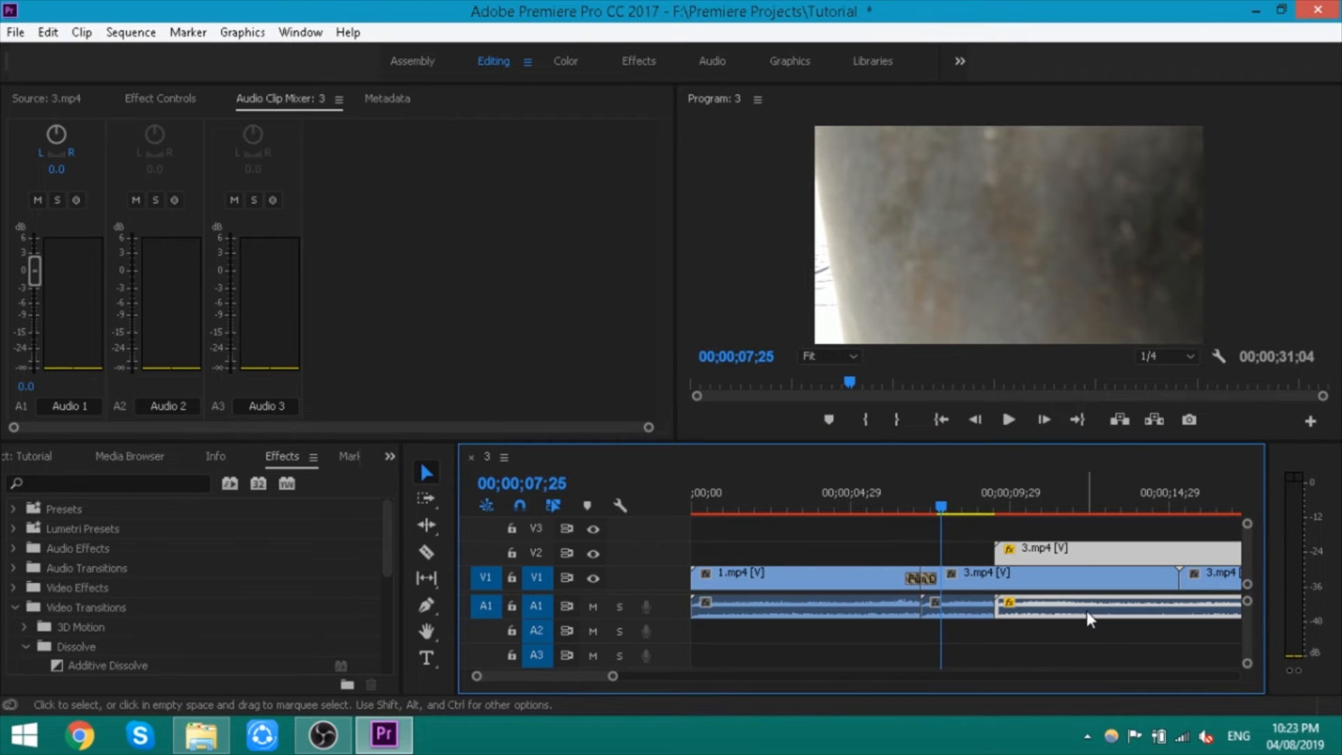
left_click(126, 96)
scroll(61, 224, "down", 3)
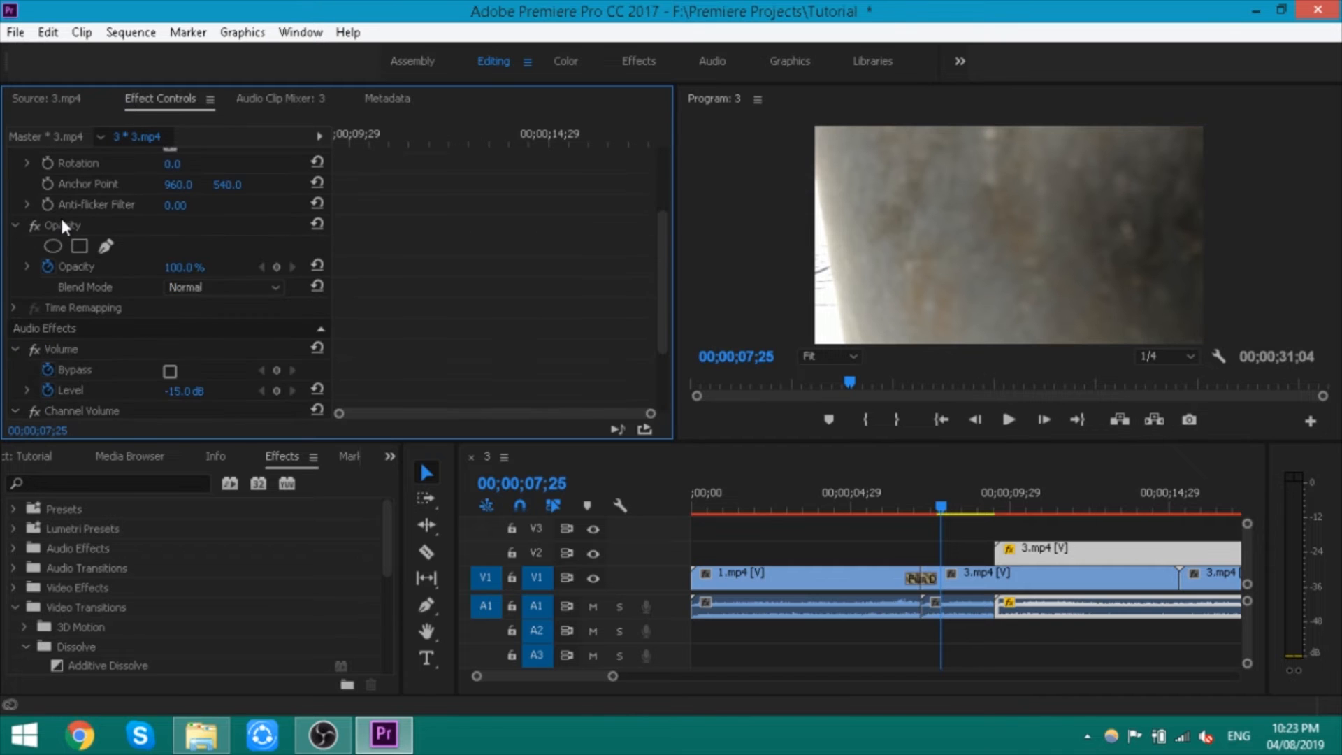
scroll(66, 275, "down", 3)
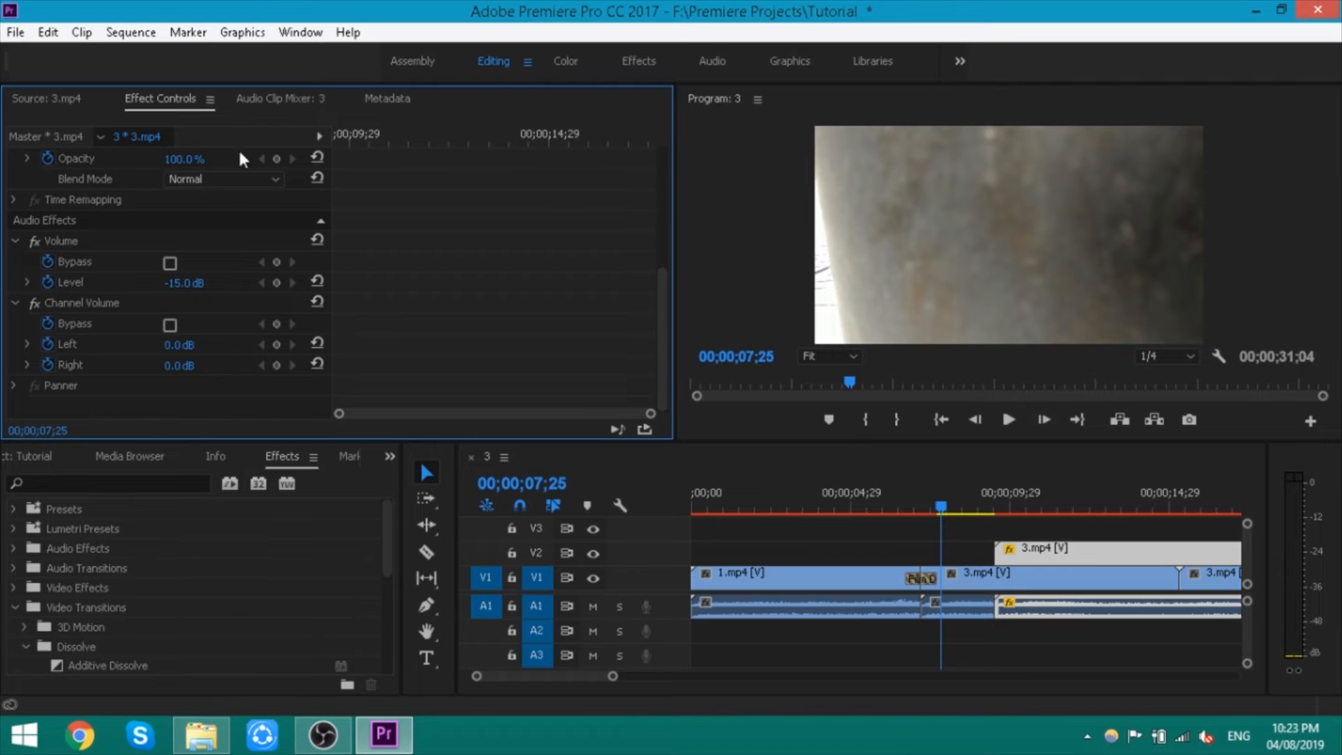
left_click(277, 99)
left_click(167, 102)
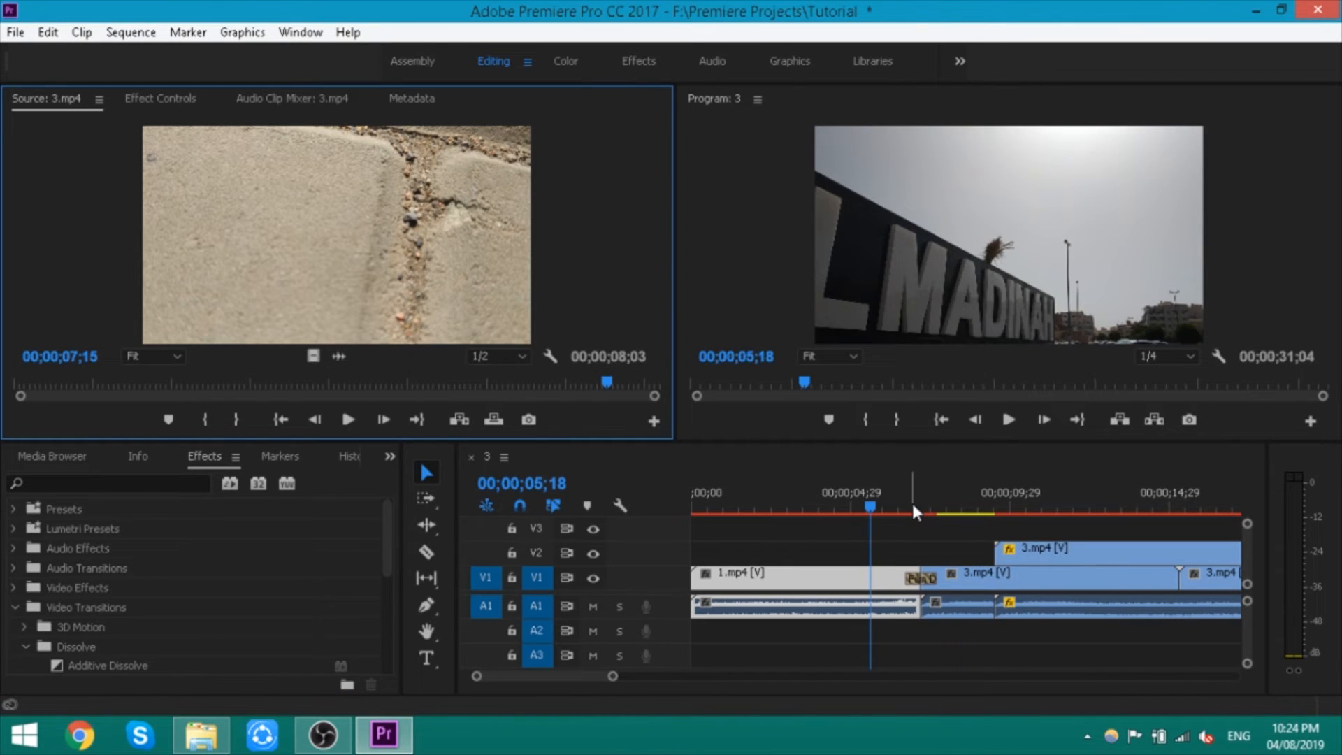
Mark the sequence's In point at 00;00;05;18 and its Out point at 00;00;10;04
left_click(871, 480)
key("i")
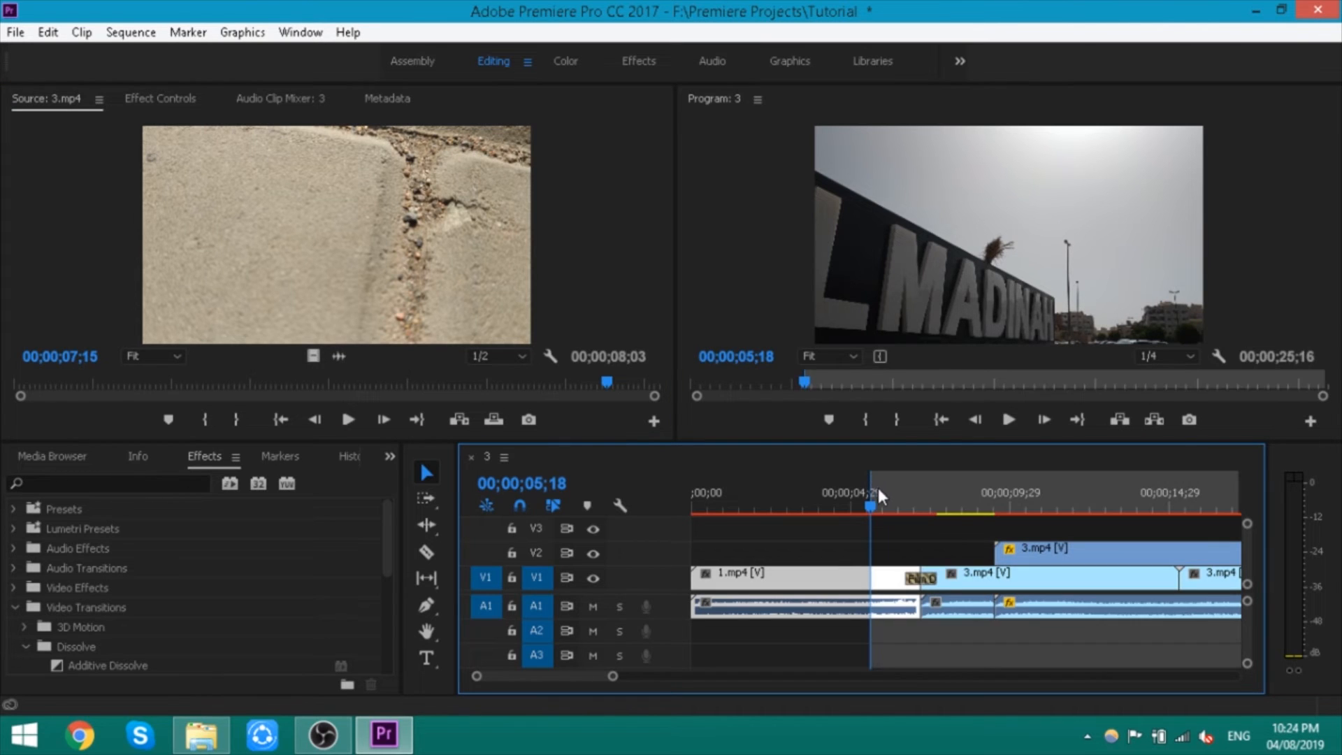
left_click_drag(937, 496, 1016, 502)
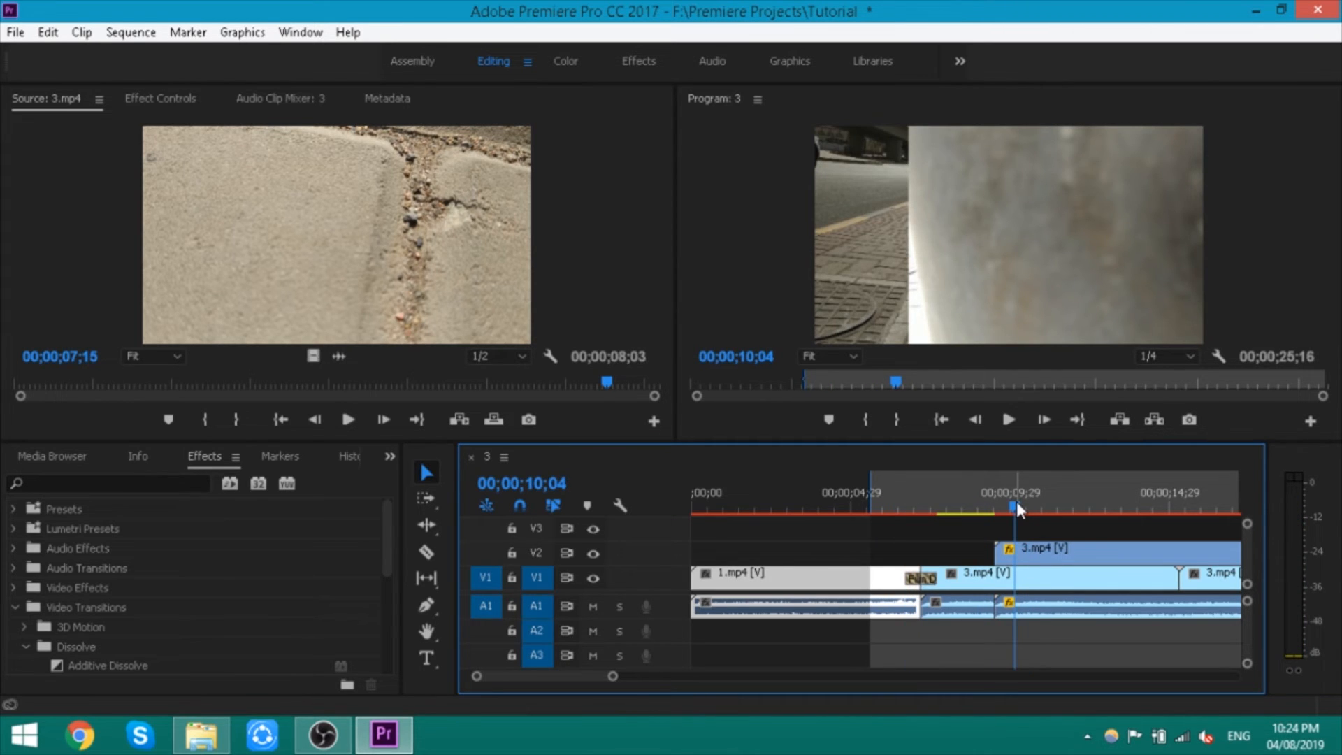
key("o")
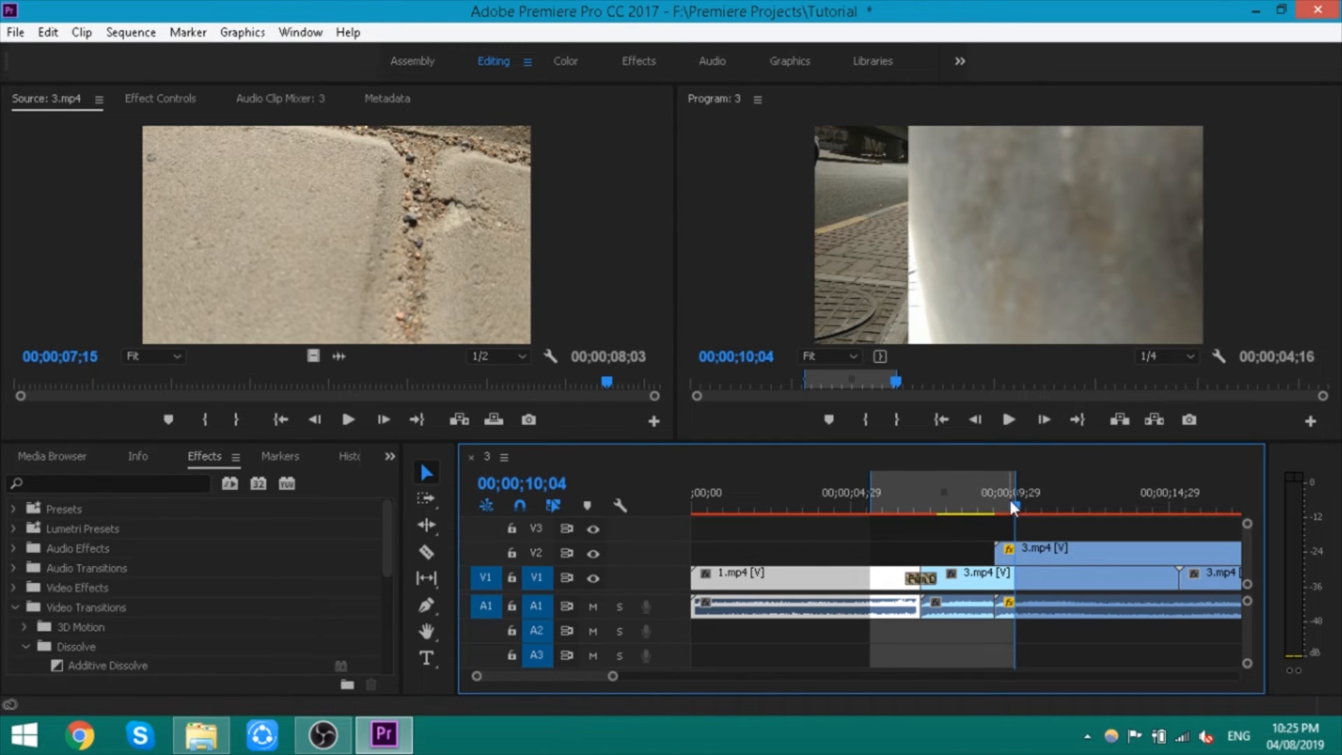
Clear both the In and Out points from the sequence
left_click(1025, 482)
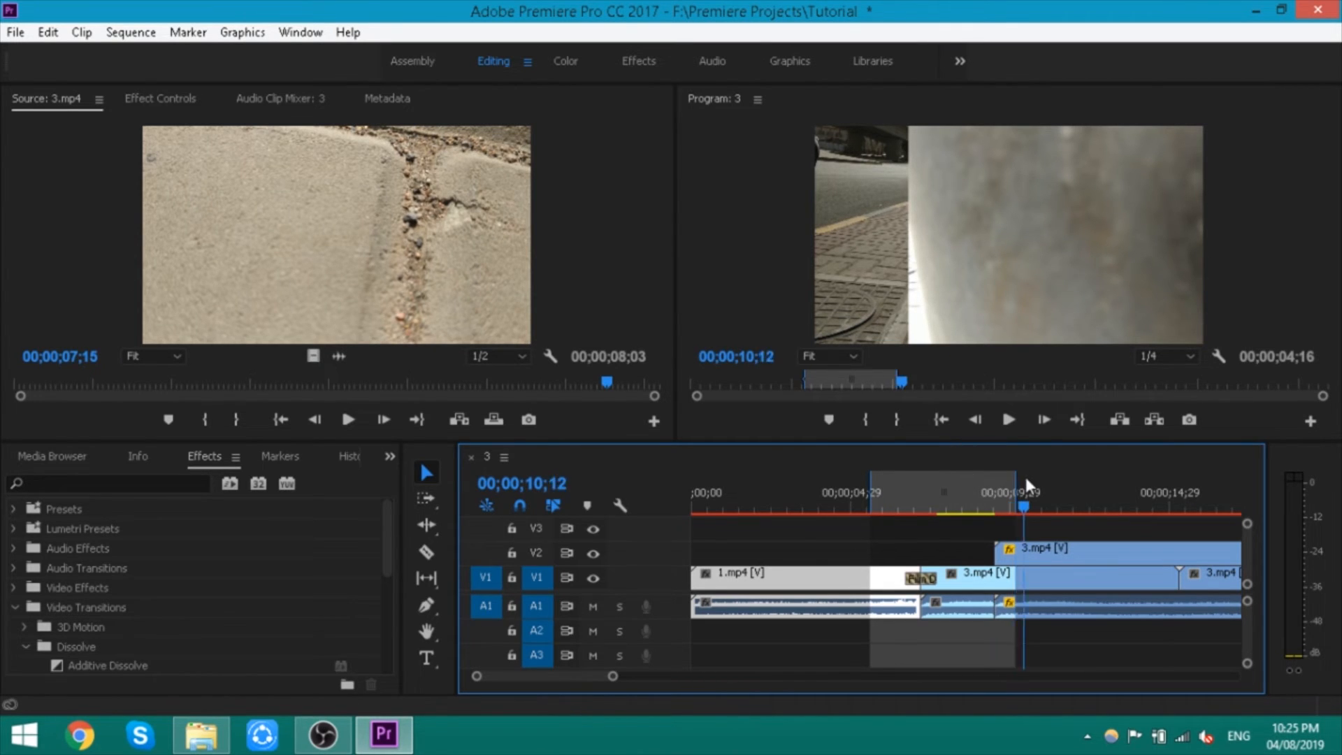
right_click(1026, 477)
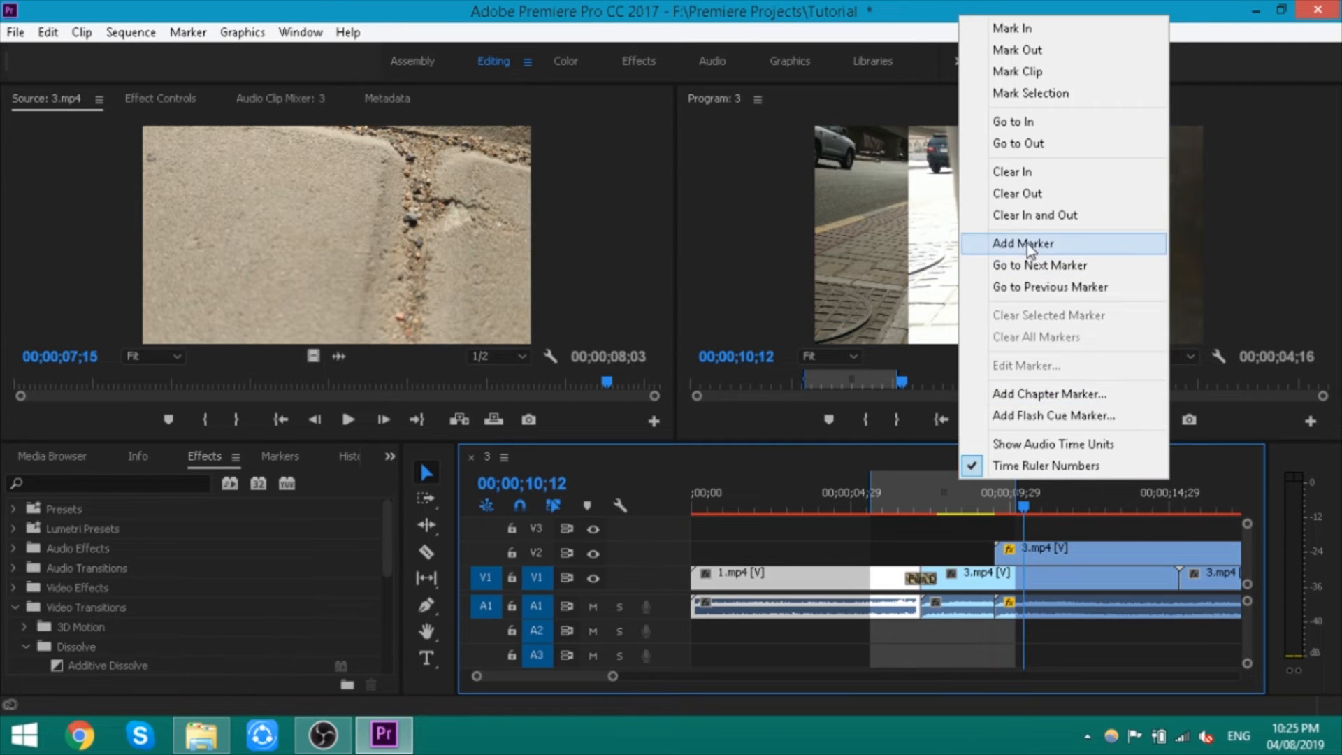
left_click(1034, 217)
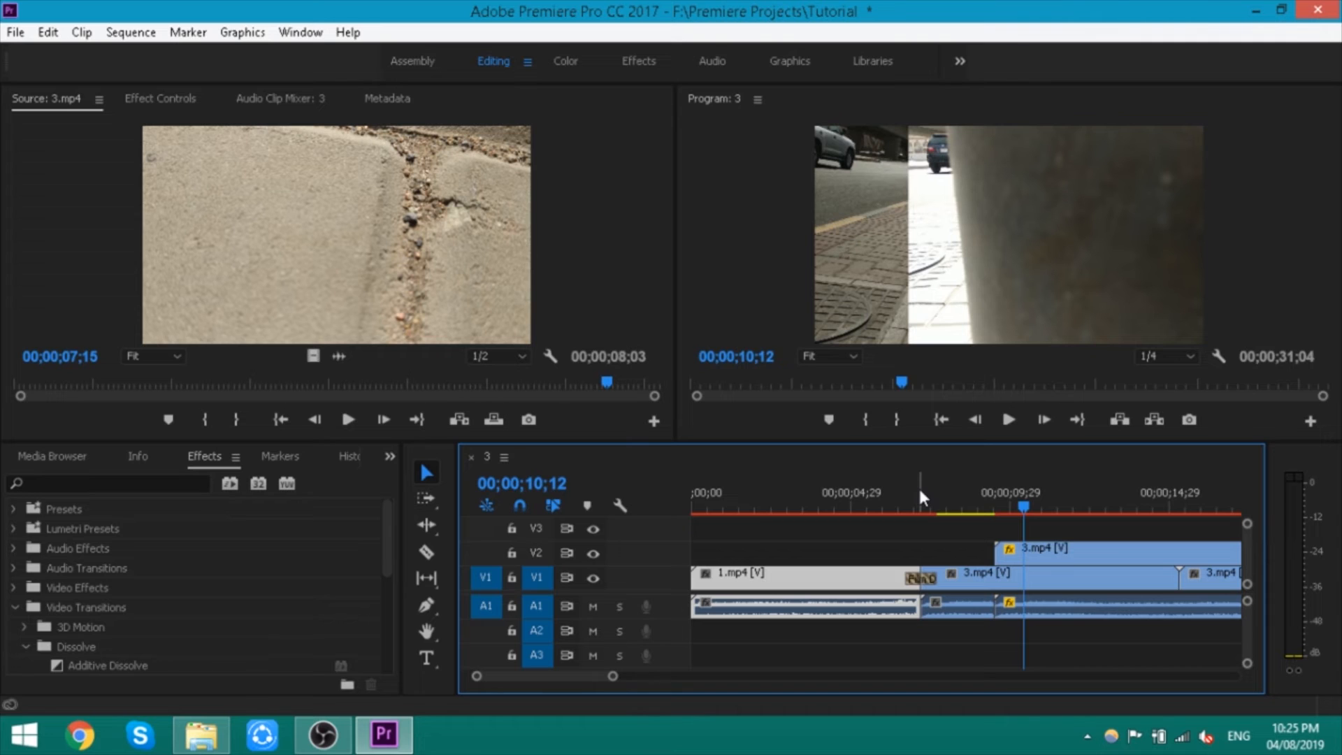
Jump the playhead back and forth between the edit points around the cut from 1.mp4 to 3.mp4
key("Down")
key("Up")
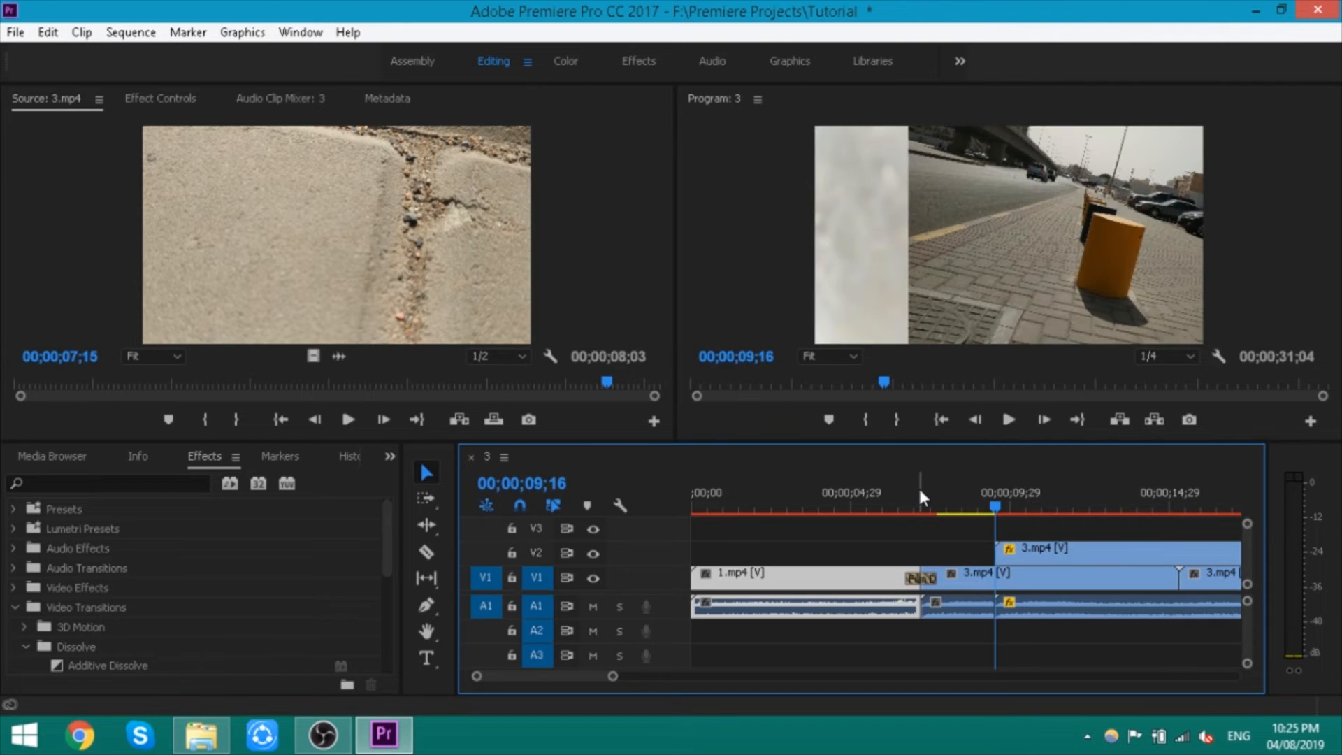
left_click(920, 494)
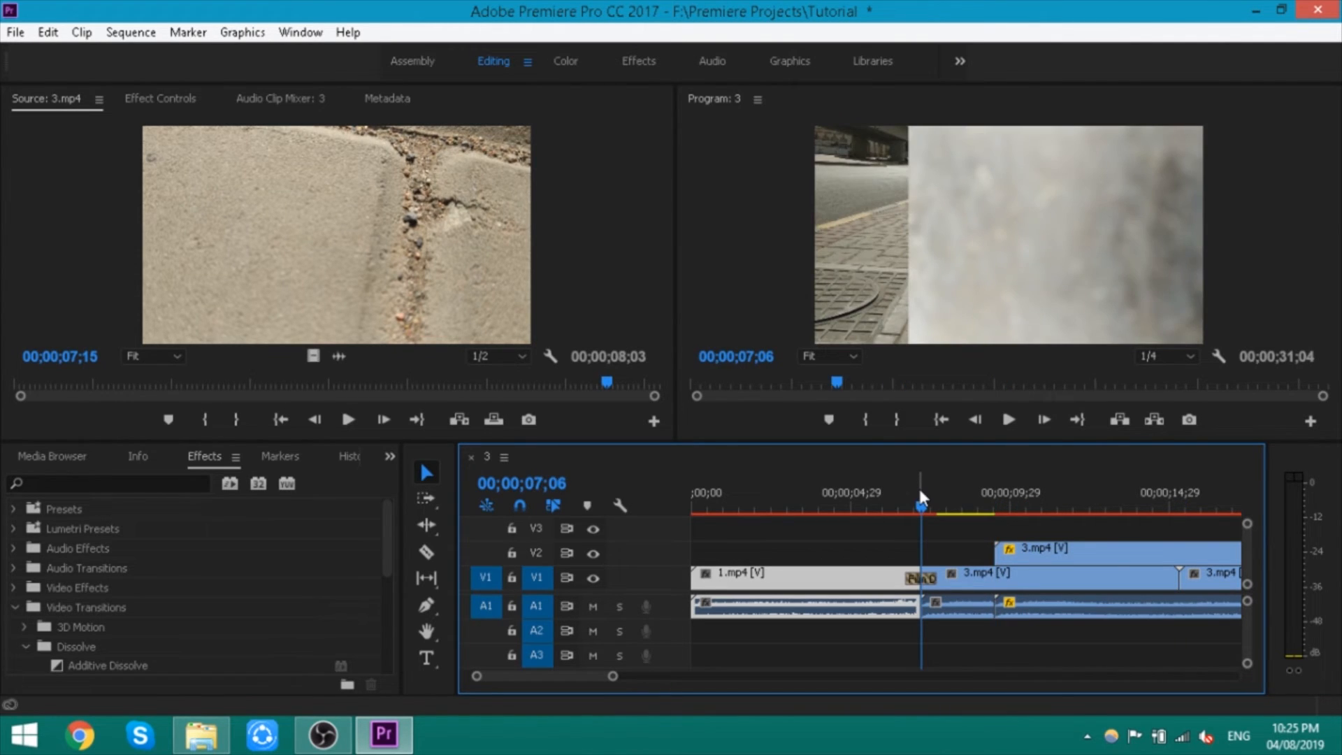
key("Up")
key("Down")
key("Up")
key("Down")
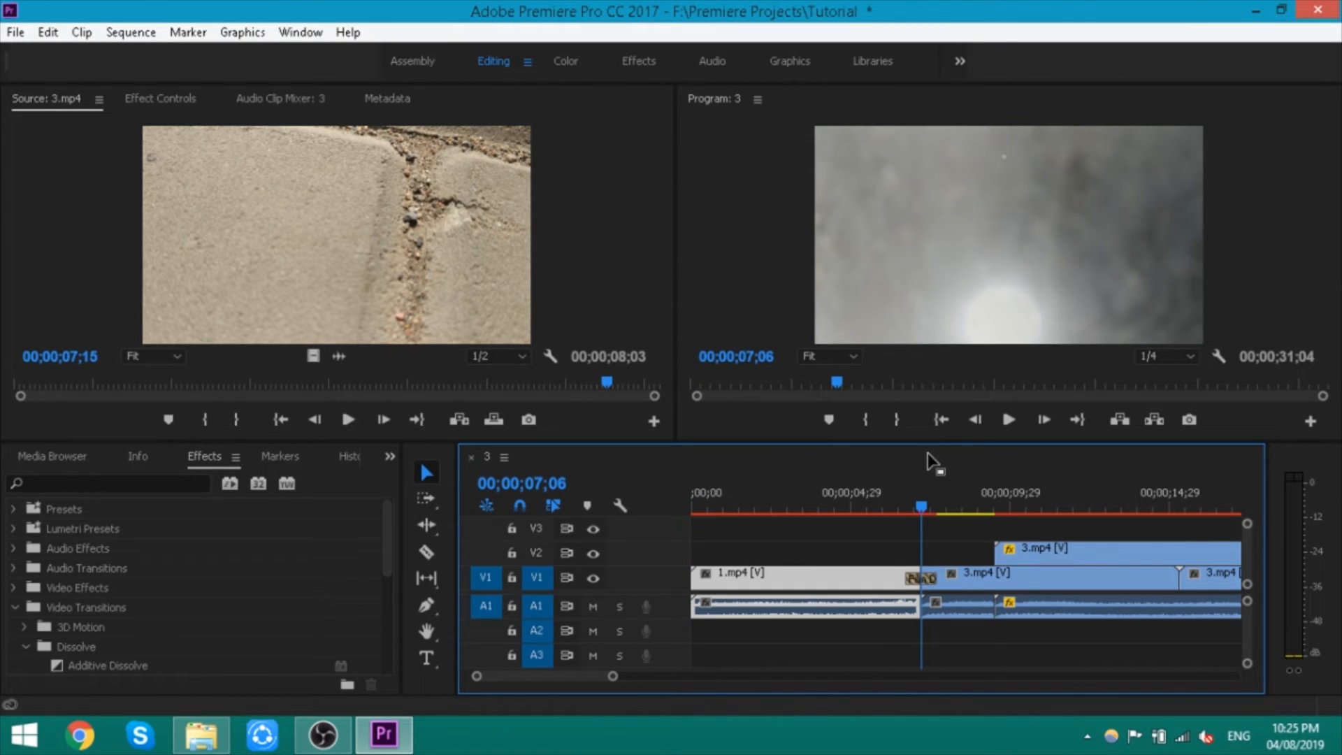
Select the empty gap on V2 before 3.mp4, jump through the edit points to the sequence start, and deselect the gap
left_click(875, 552)
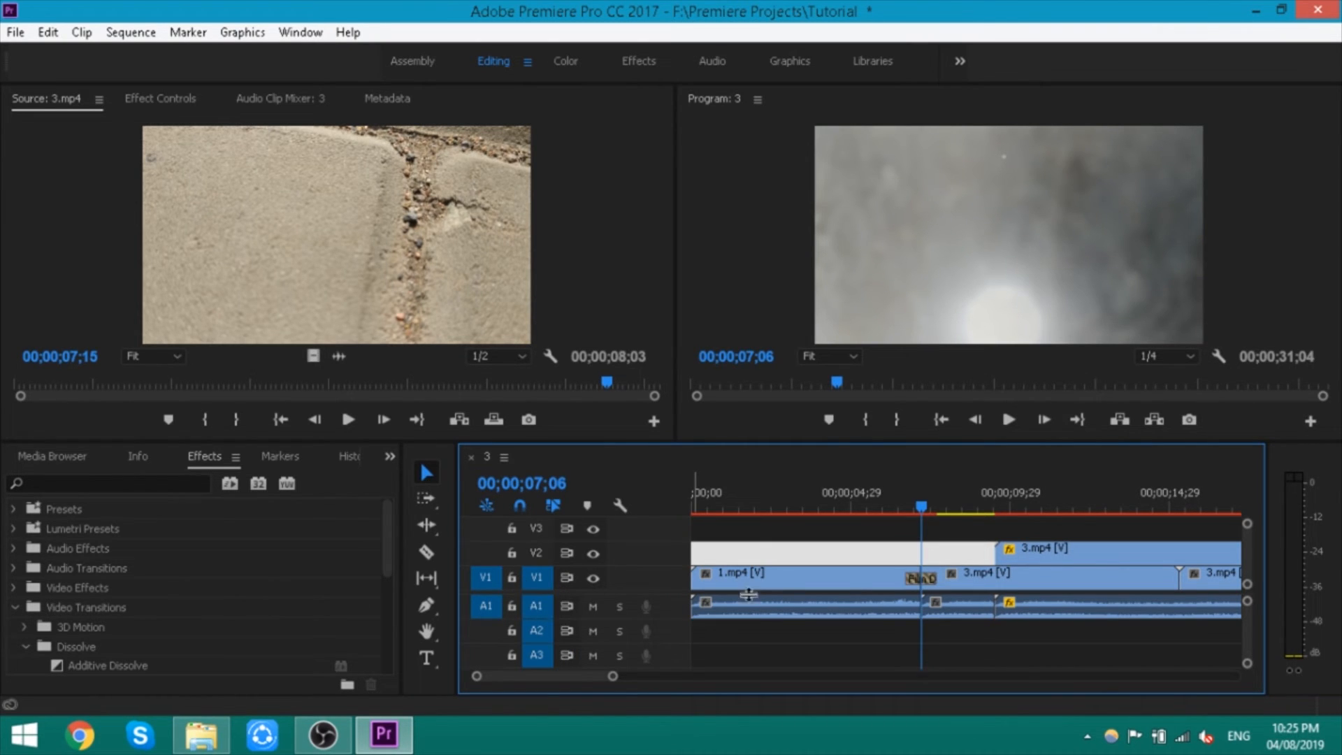
key("Down")
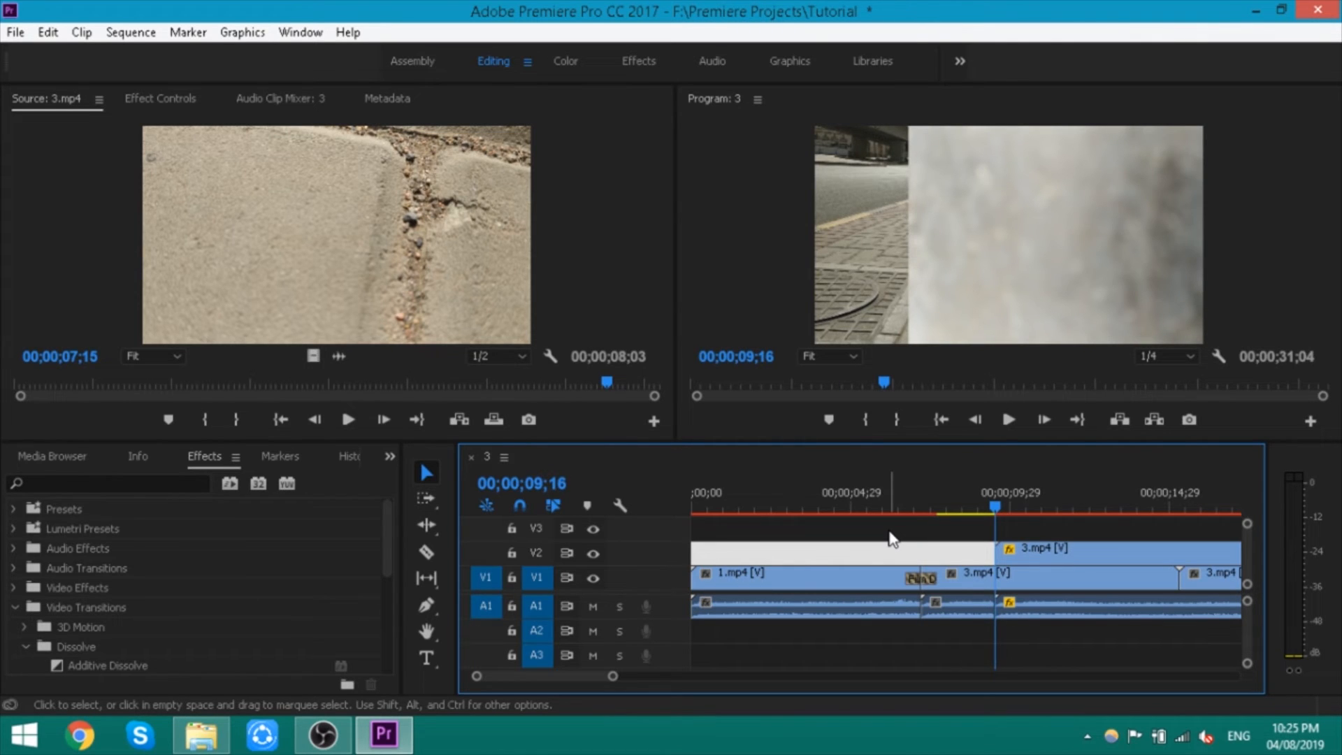
key("Up")
key("Up")
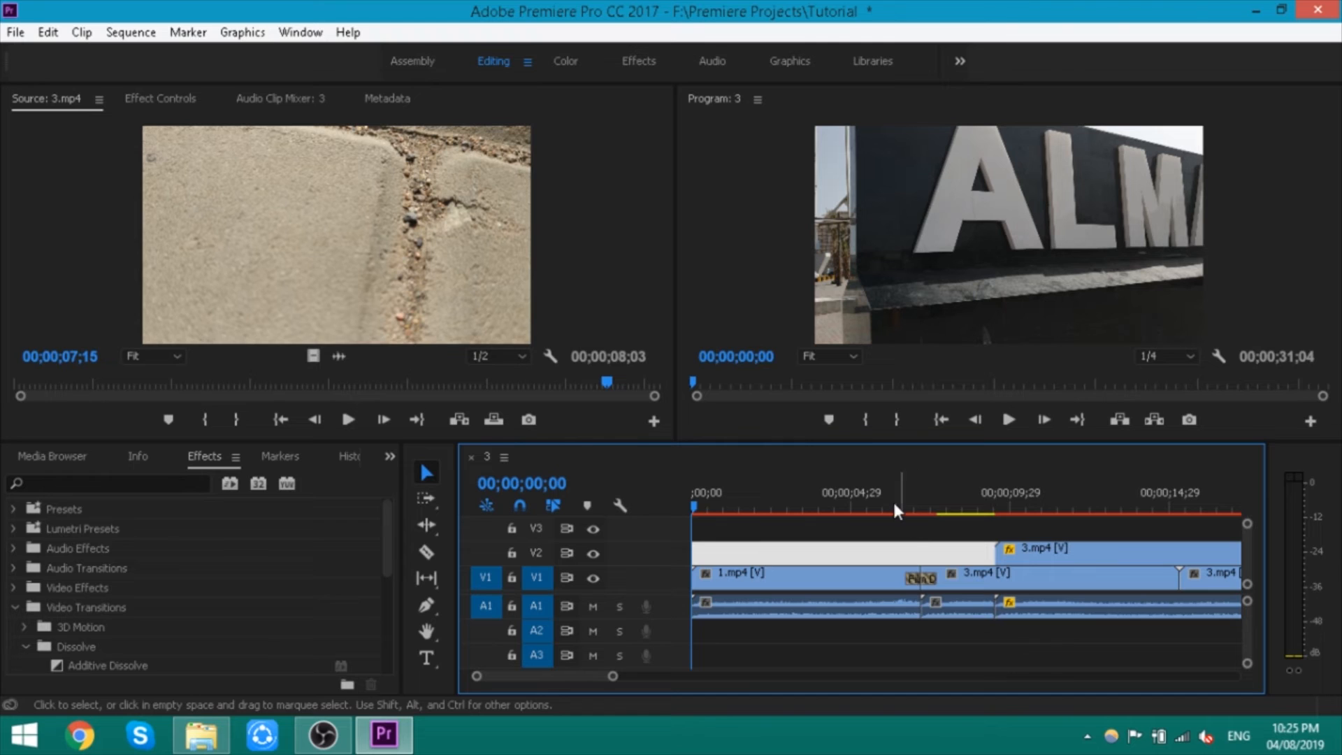
left_click(867, 530)
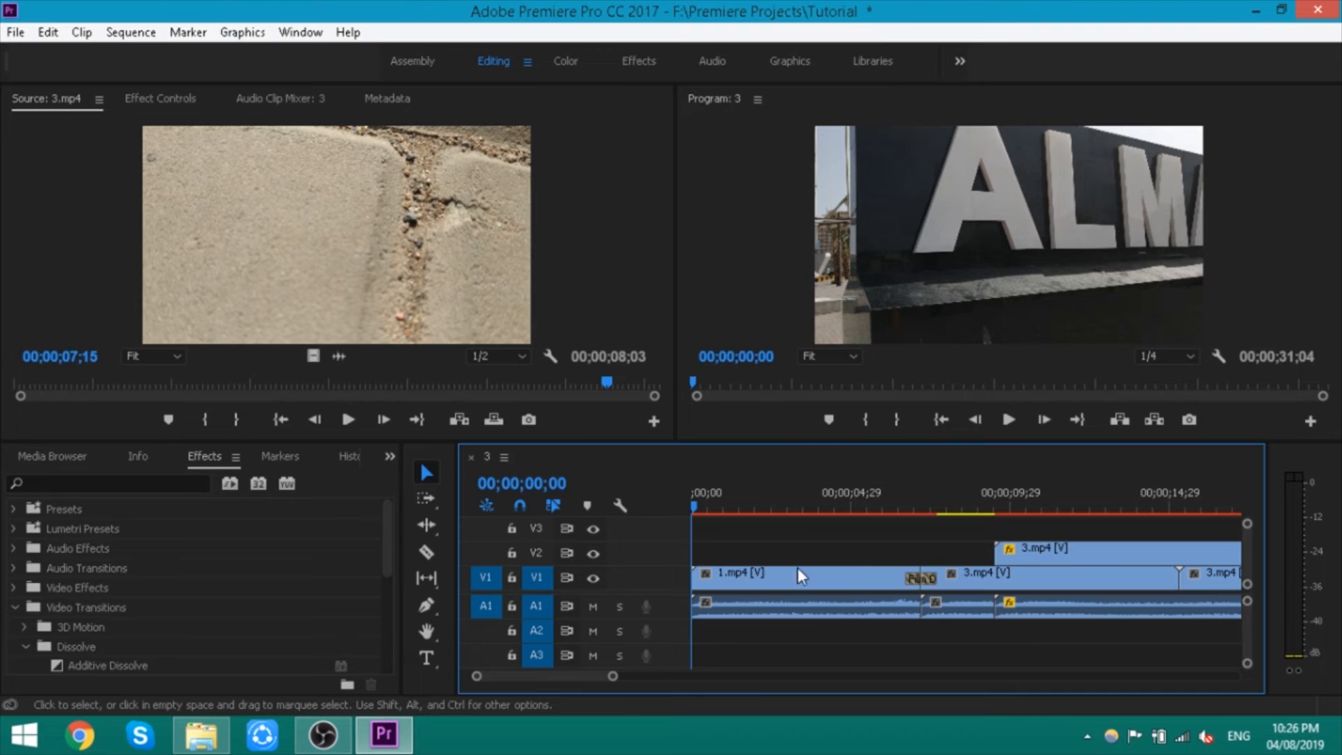
View the Media Browser's drives and the Tutorial project's contents
left_click(149, 551)
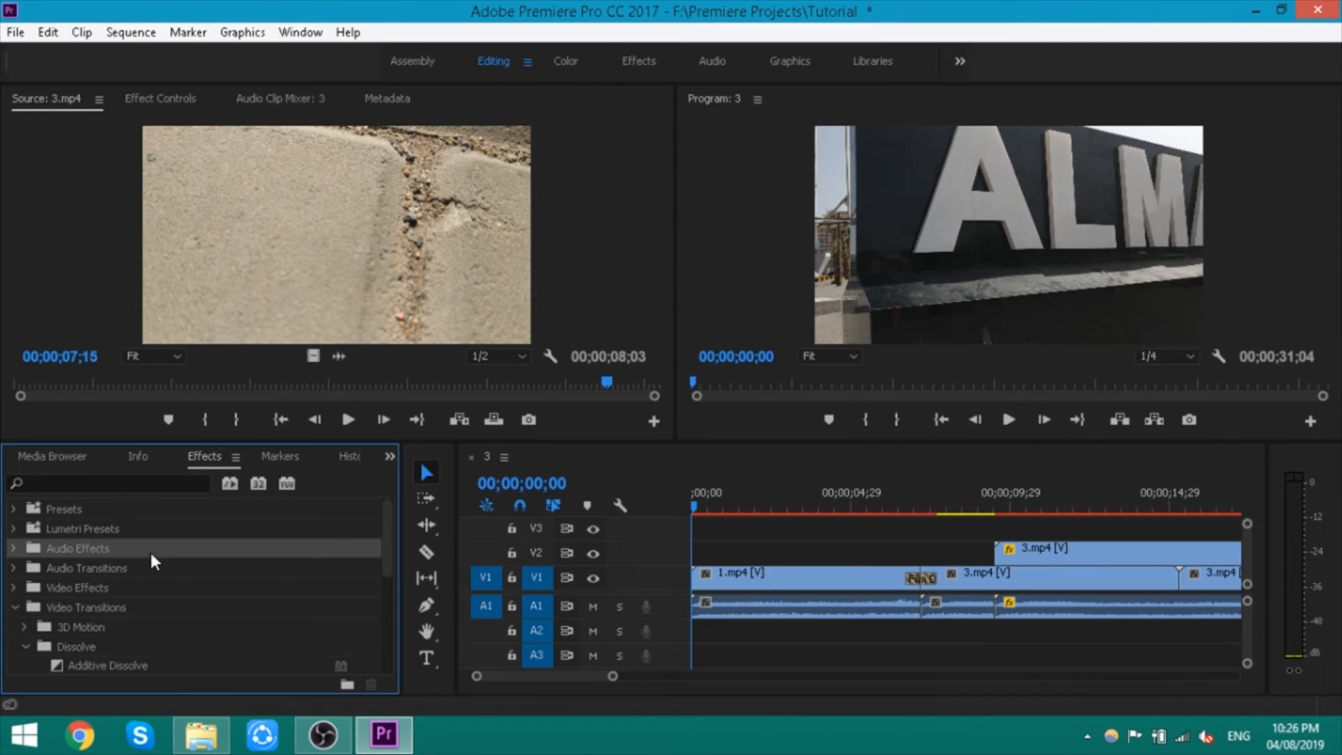
left_click(37, 459)
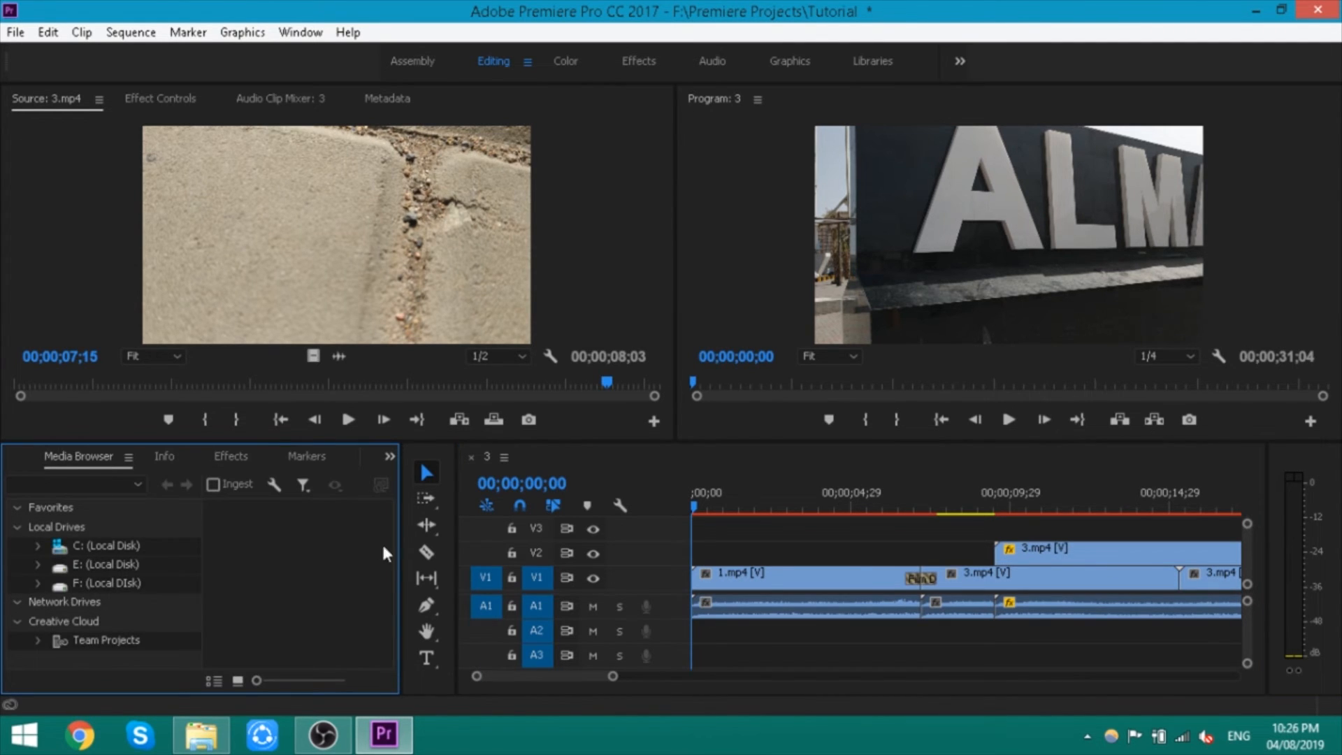
left_click(39, 457)
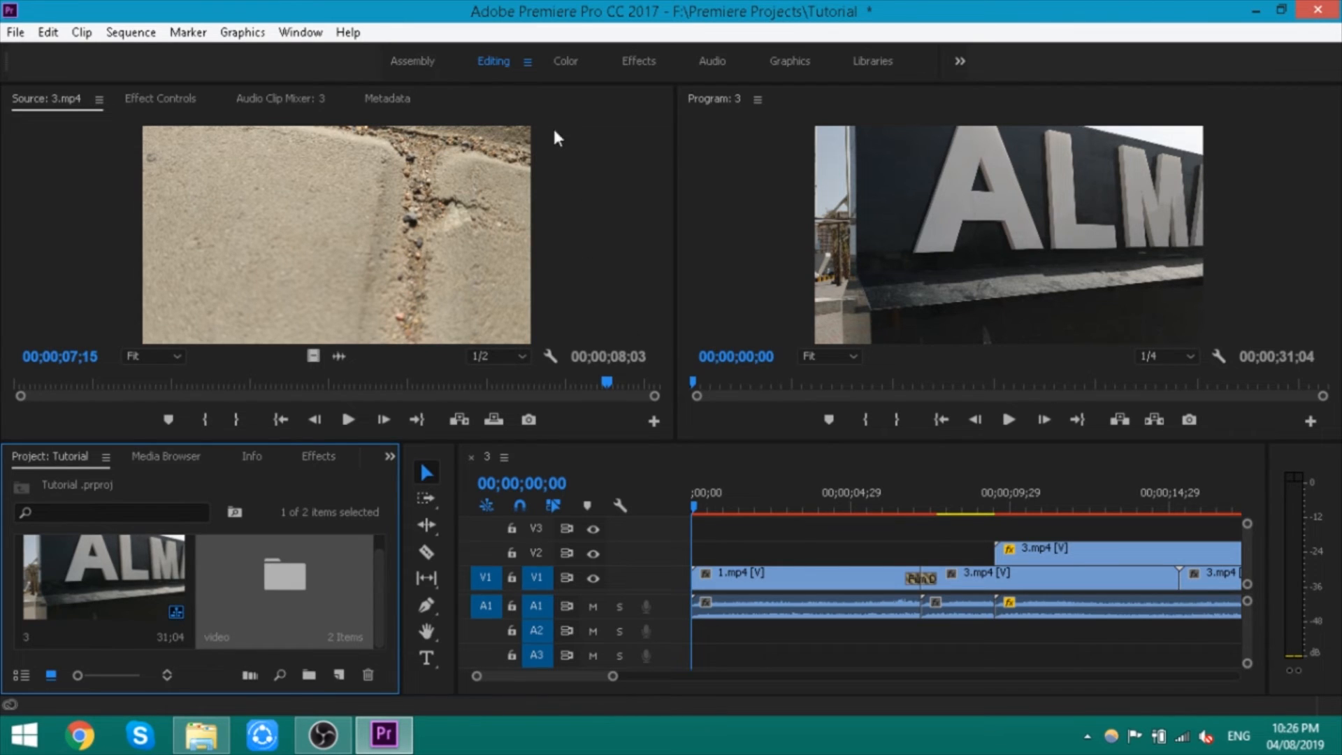
Look through the Color and Effects workspaces, and switch to the Graphics workspace
left_click(559, 59)
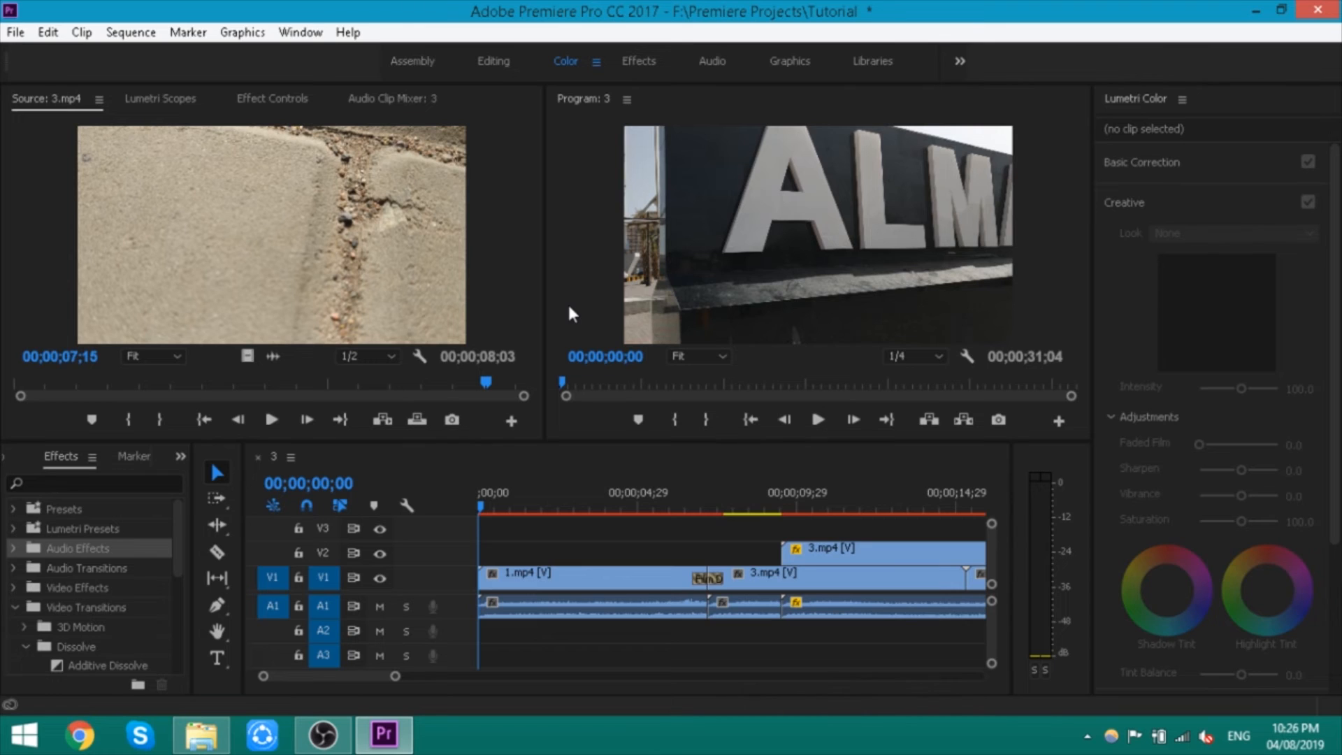
key("shift+7")
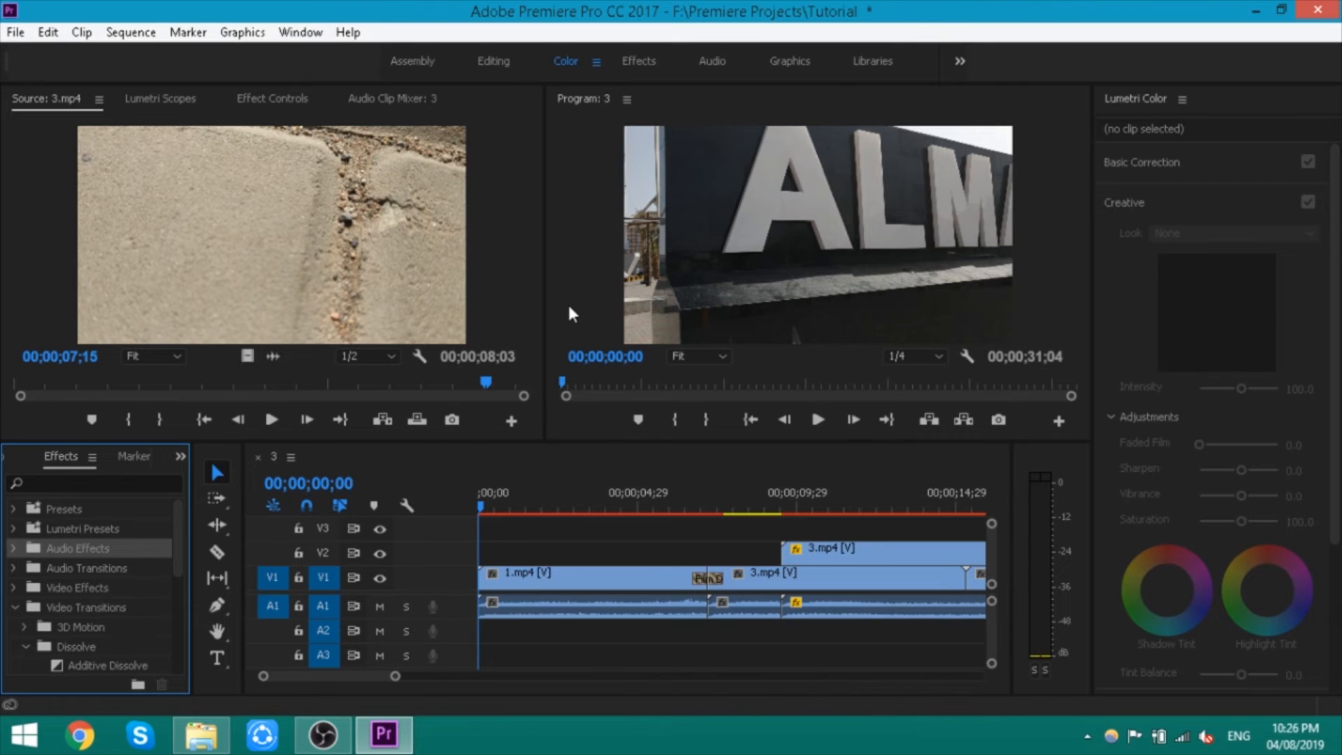
left_click(646, 61)
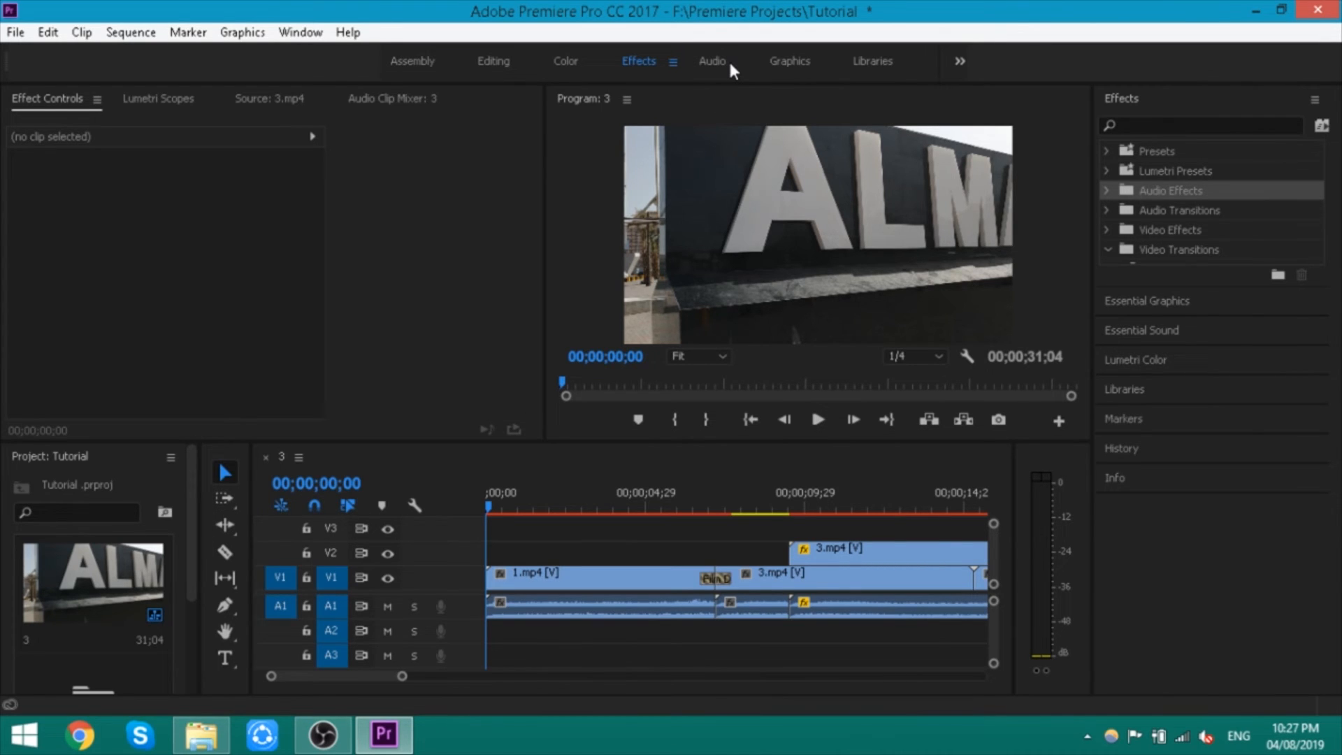
left_click(802, 61)
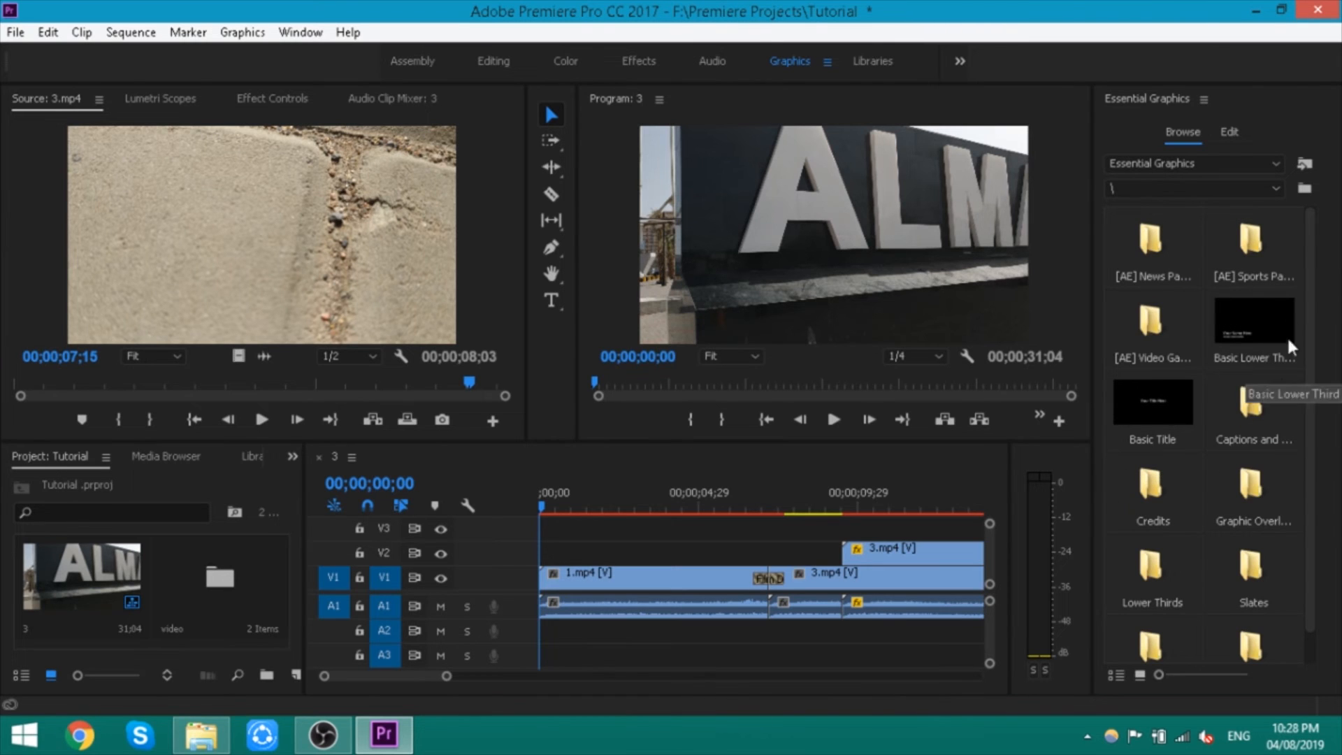
Browse the Essential Graphics templates, look inside the [AE] News Package folder, and return to the root folder
left_click_drag(1309, 307, 1323, 413)
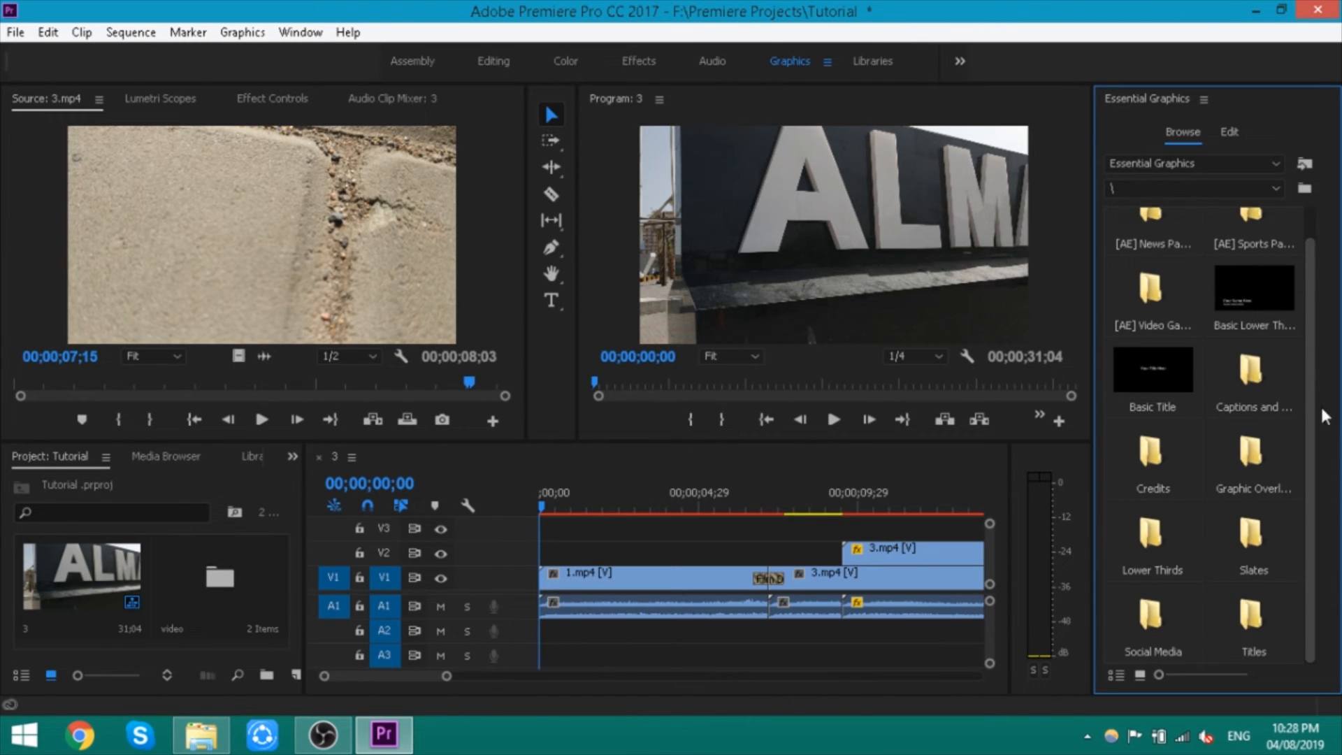
scroll(1288, 266, "up", 1)
double_click(1151, 253)
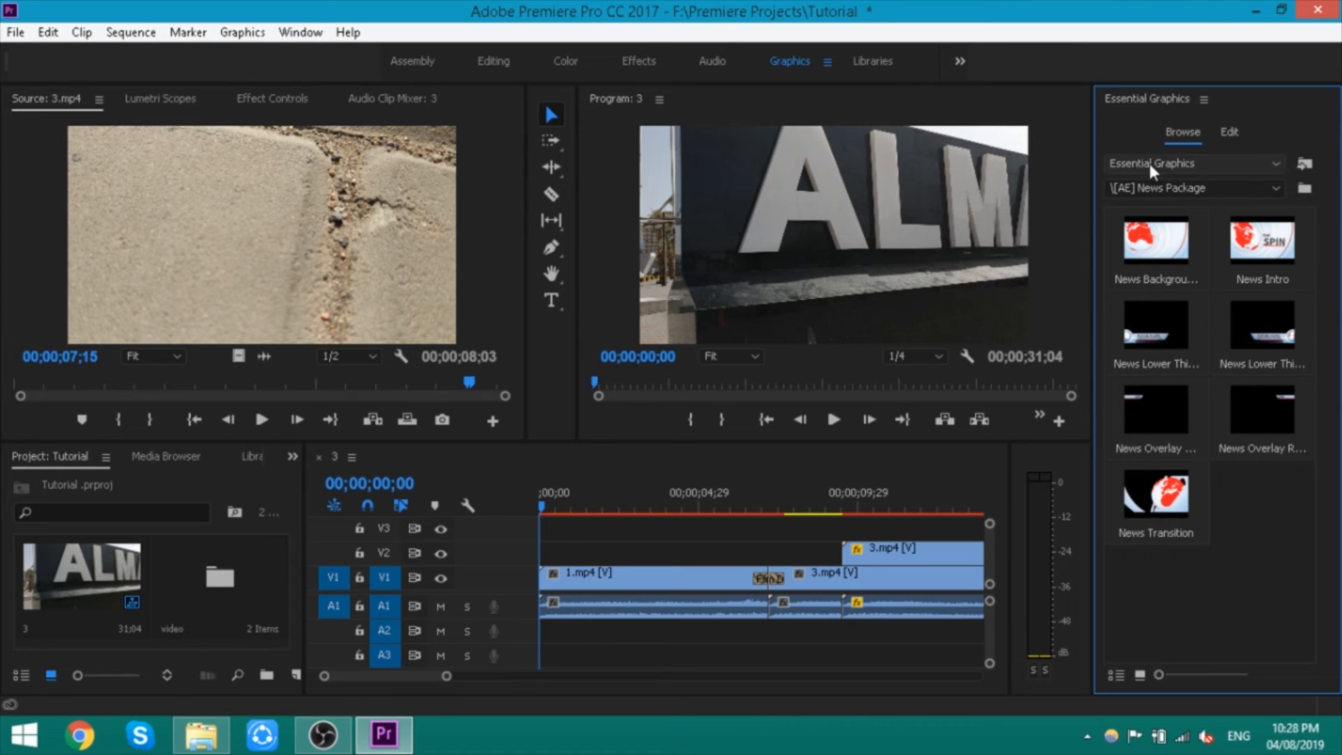
left_click(1190, 165)
left_click(1182, 187)
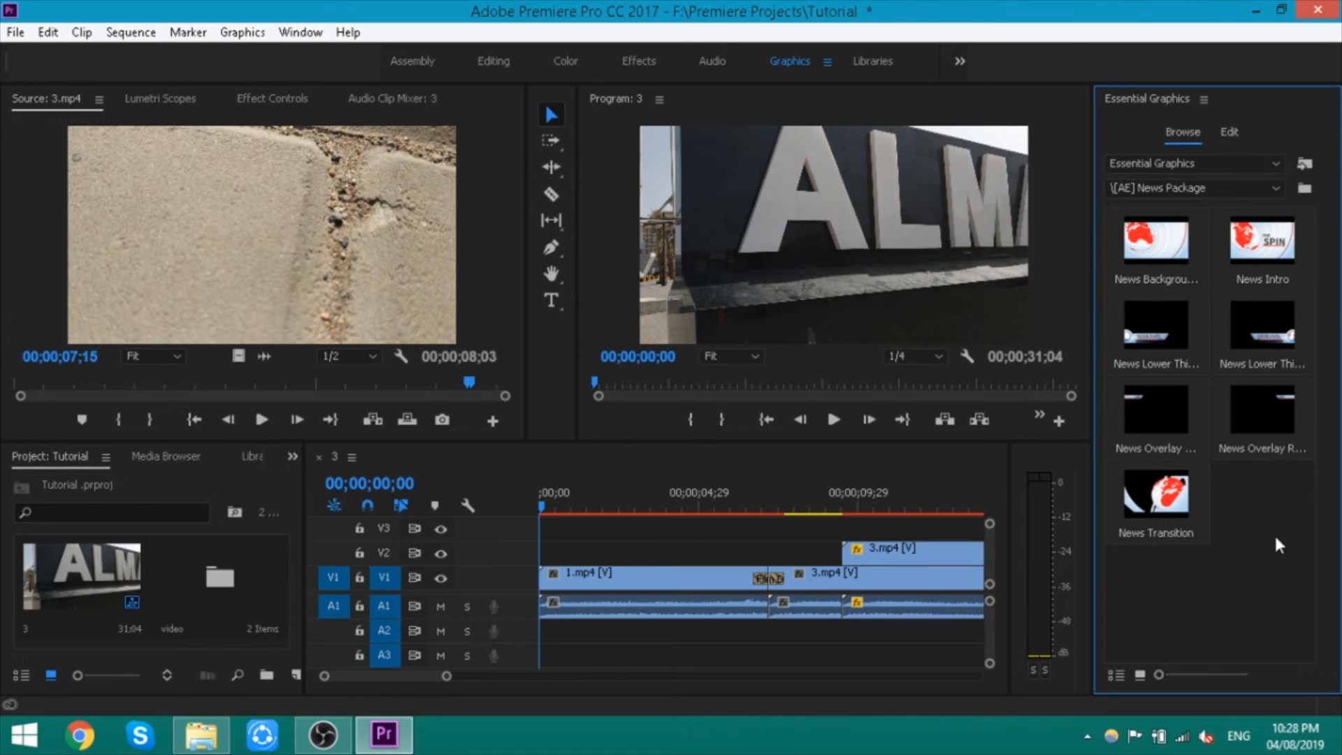
left_click(1220, 190)
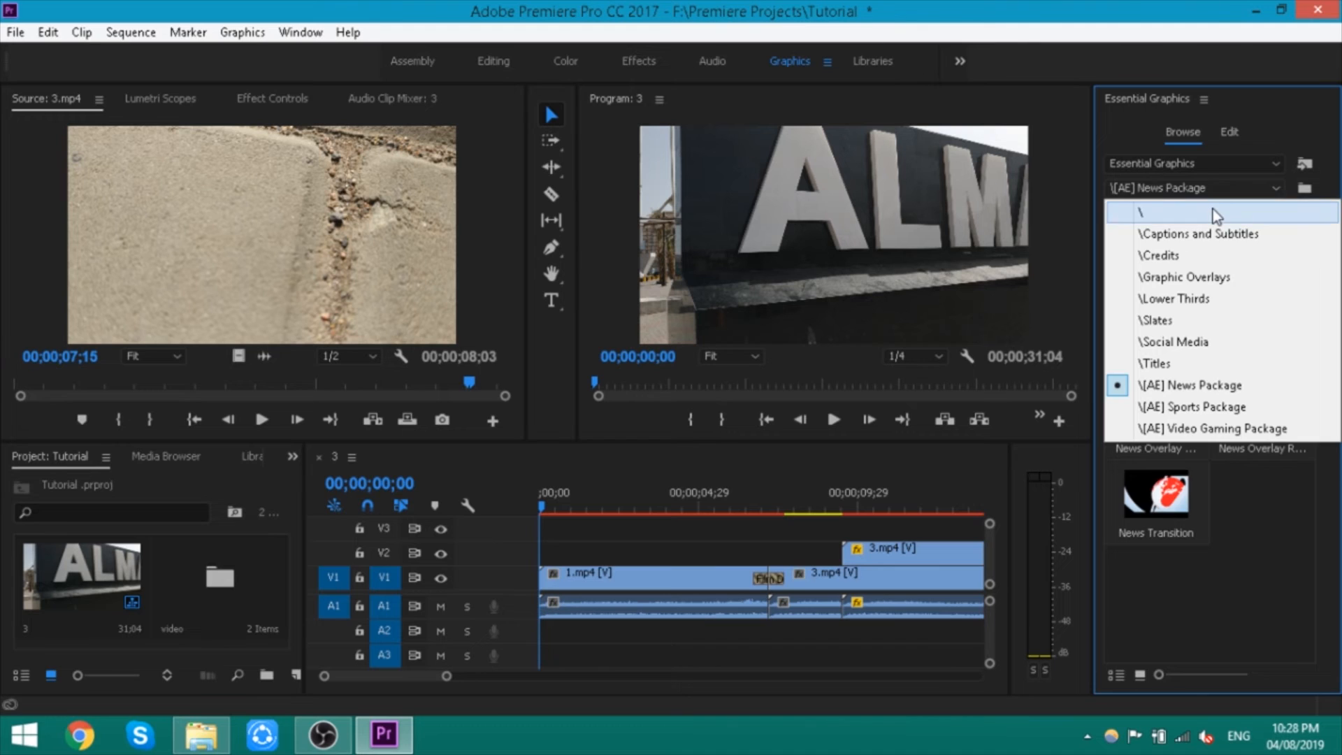
left_click(1214, 208)
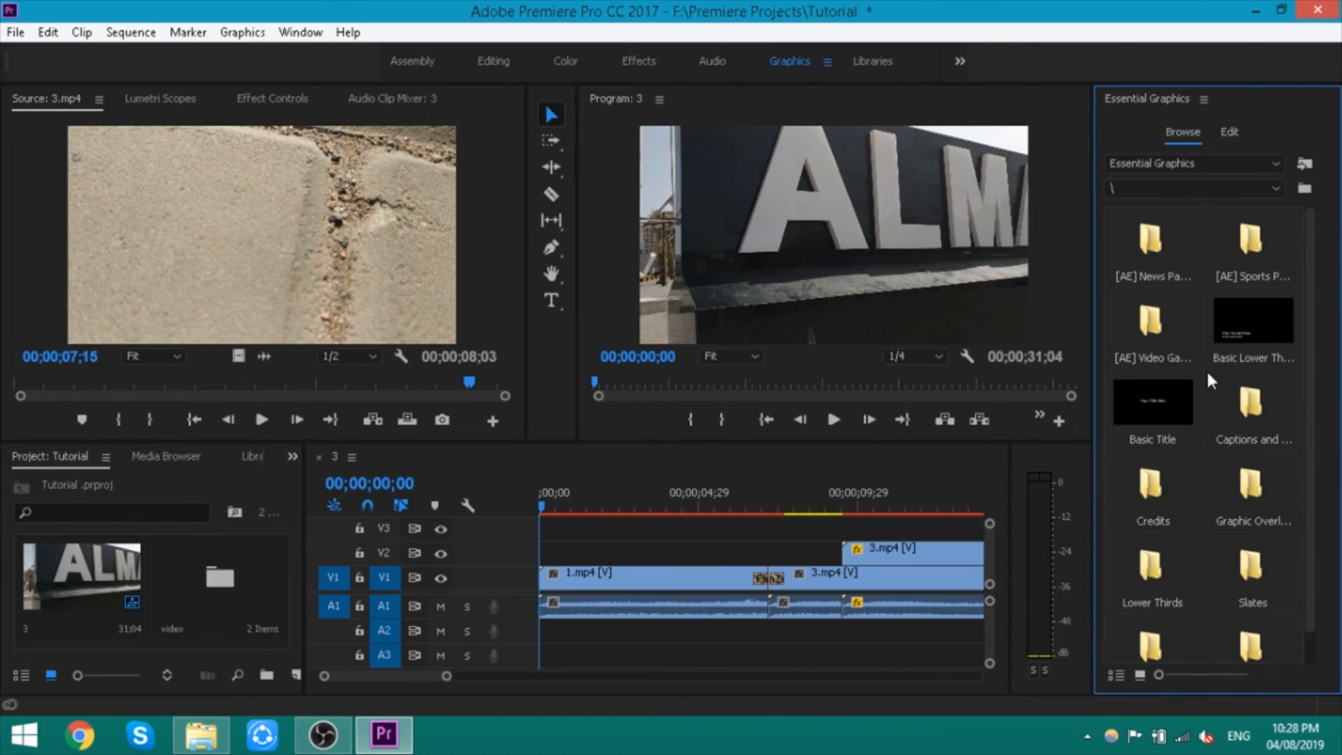
Add the Basic Title template to V3 above the V2 3.mp4 clip and preview it at 00;00;09;26
scroll(1206, 368, "down", 1)
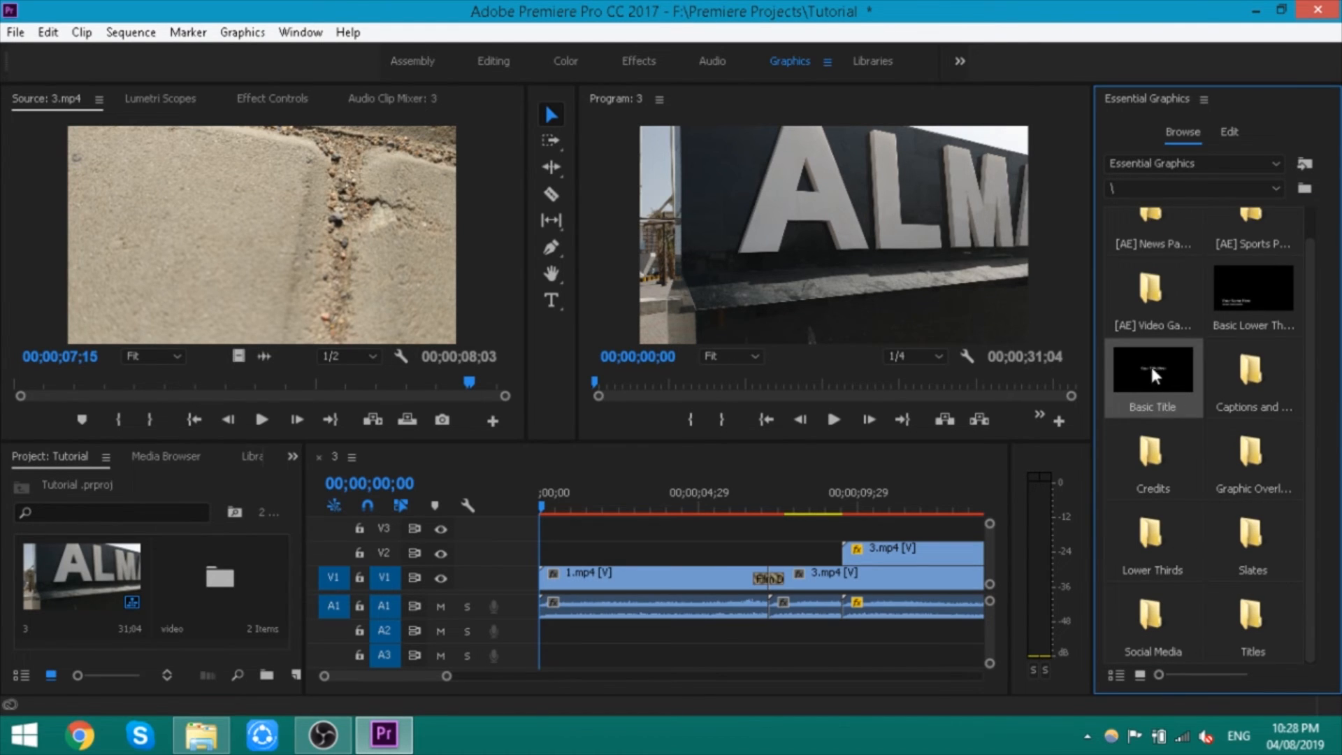
mouse_move(867, 531)
left_mouse_down()
mouse_move(785, 526)
mouse_move(841, 528)
left_mouse_up()
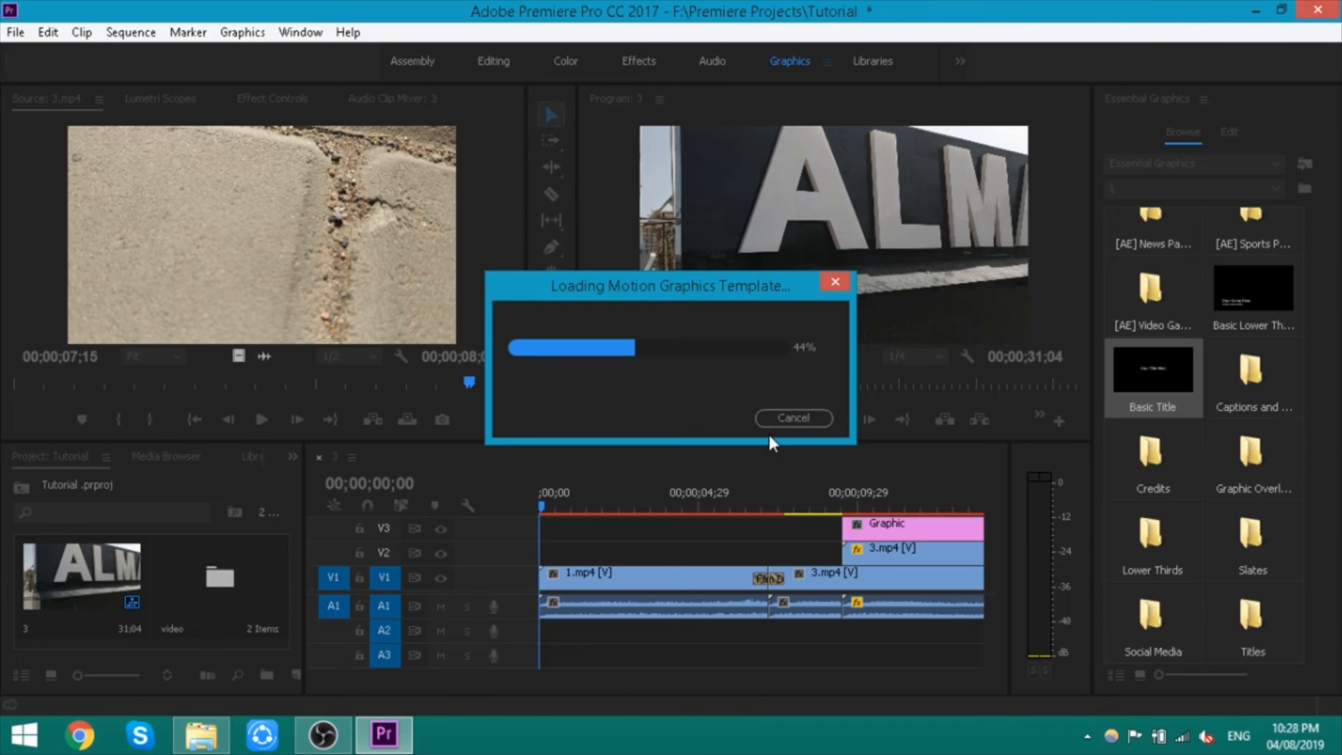
left_click(859, 495)
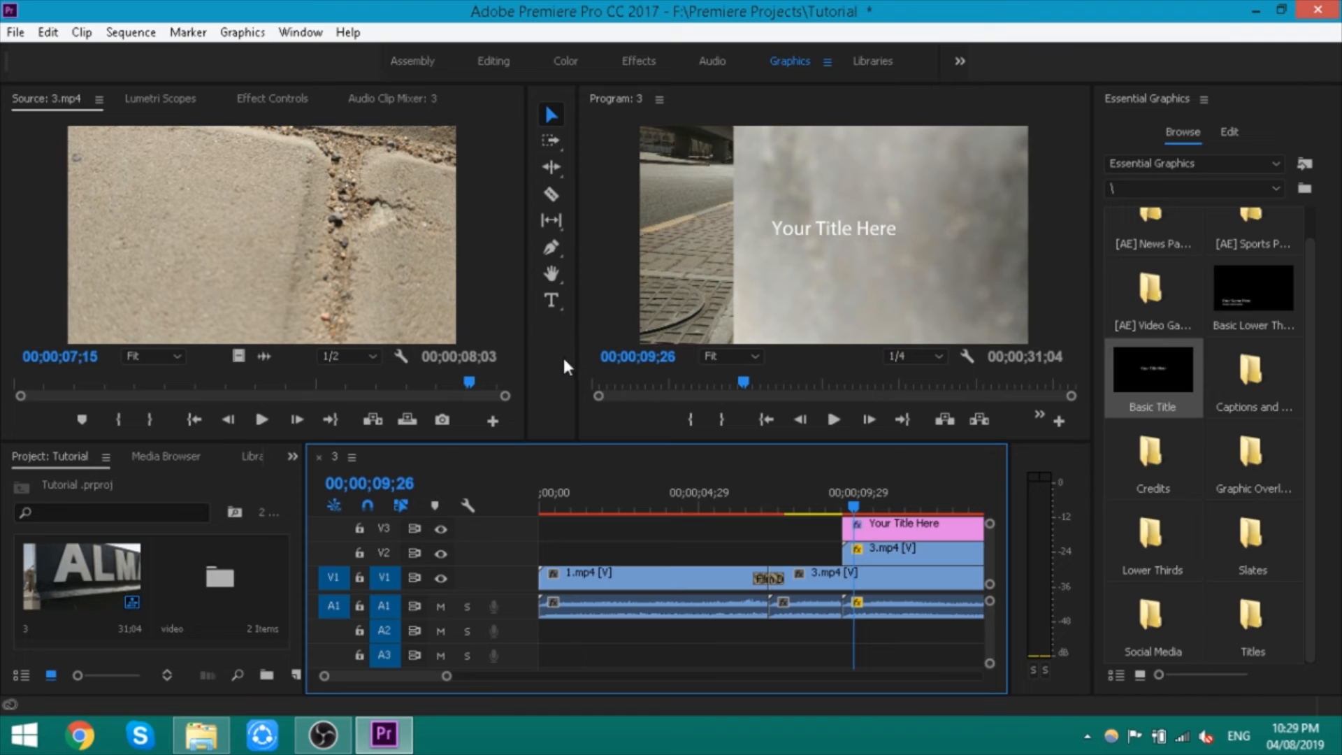
Select all of the "Your Title Here" text with the Type tool, and switch back to the Selection tool
left_click(550, 301)
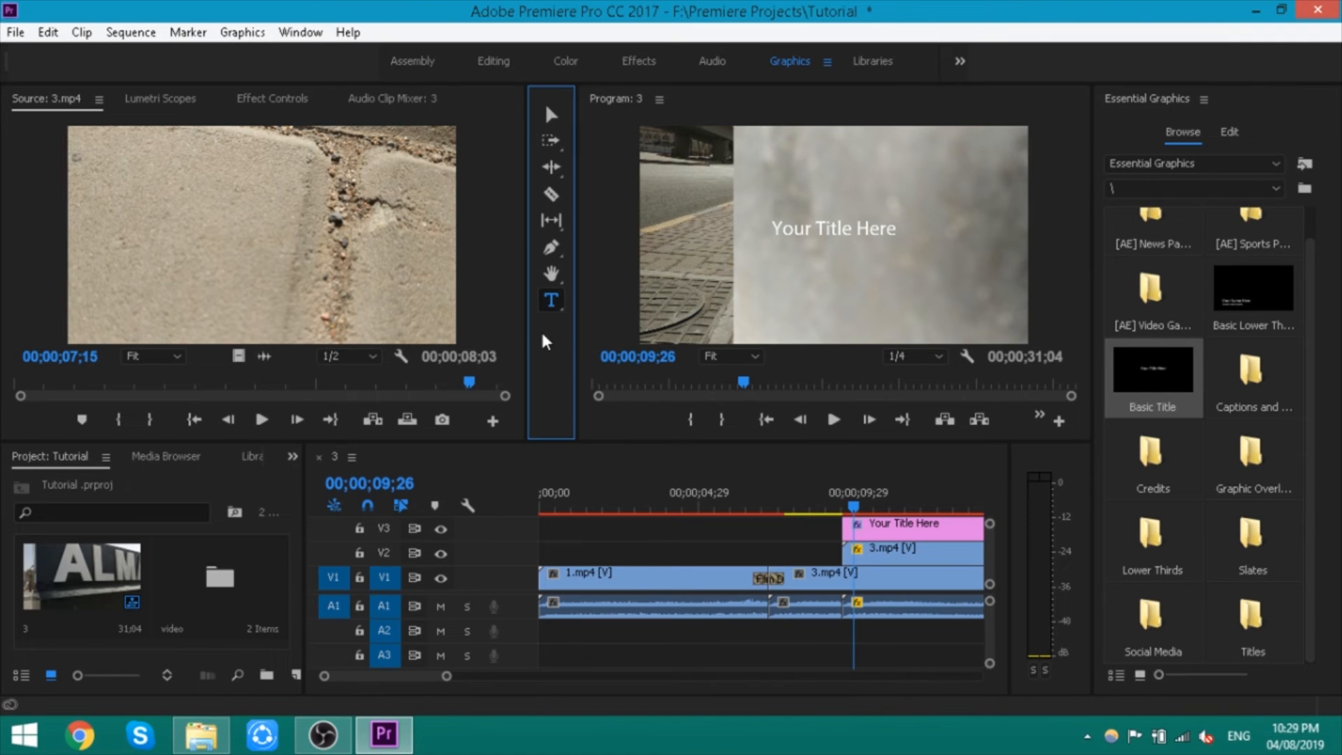
left_click(801, 229)
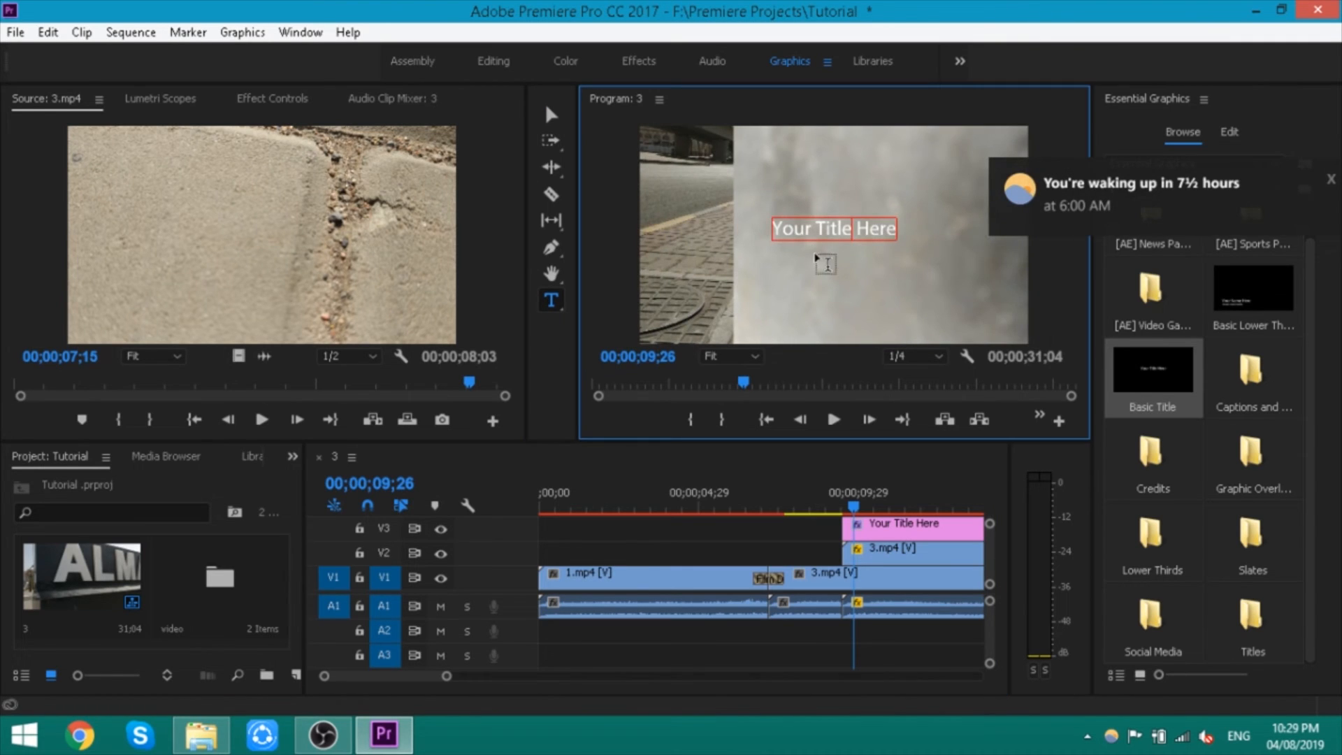
key("ctrl+a")
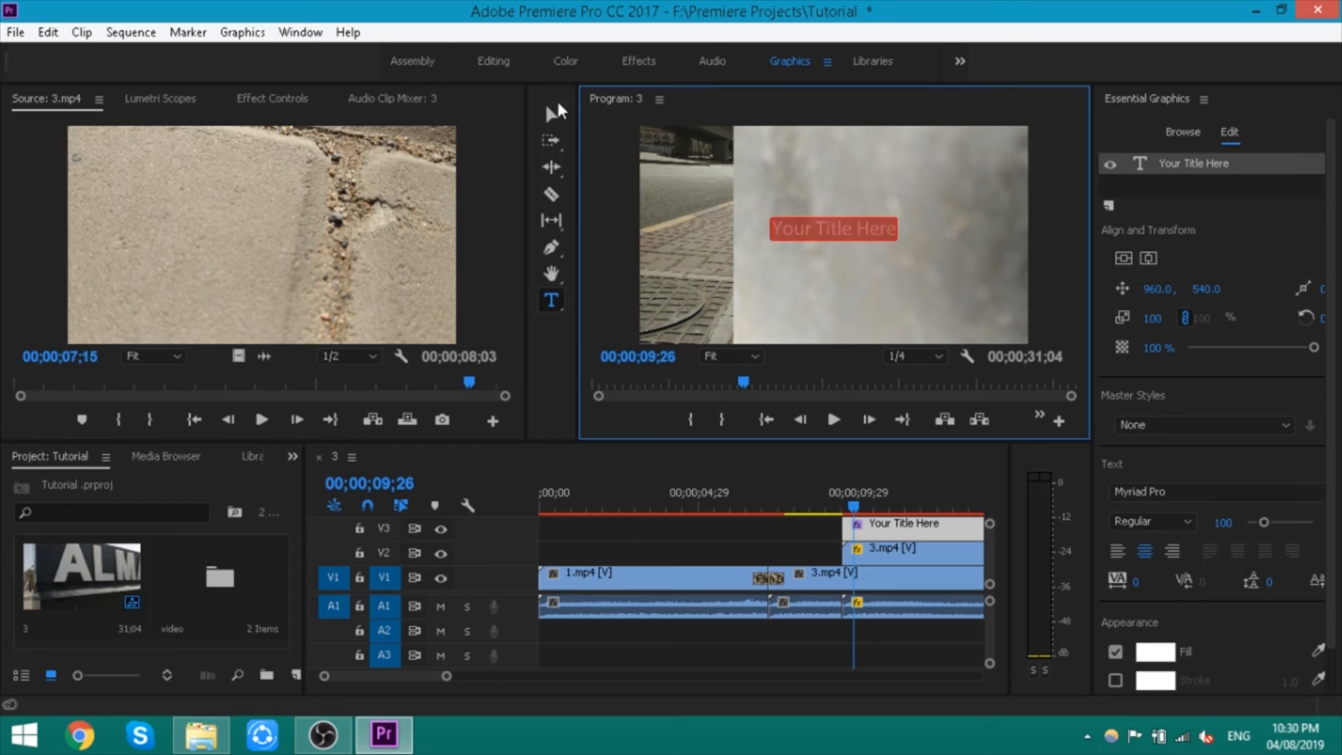
left_click(552, 114)
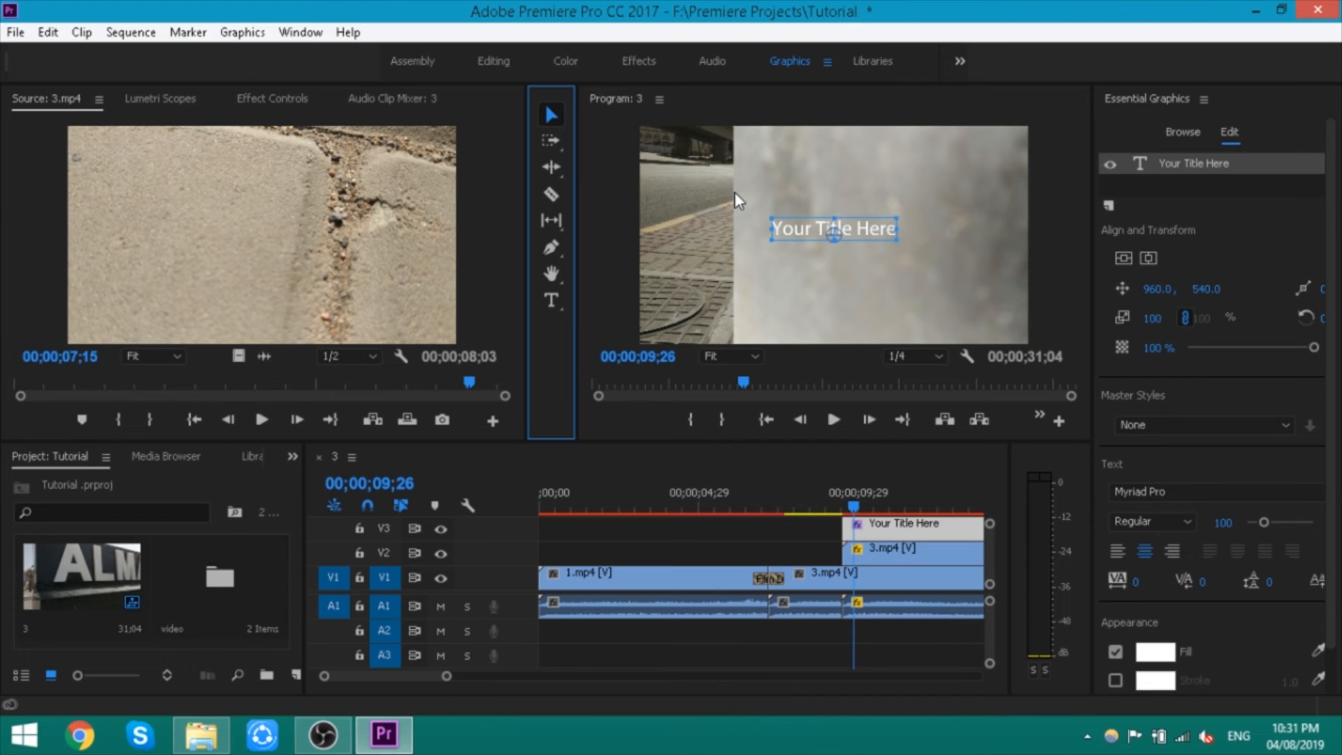
Replace the title text "Your Title Here" with "Tutorial No. 1"
double_click(813, 238)
left_click(810, 230)
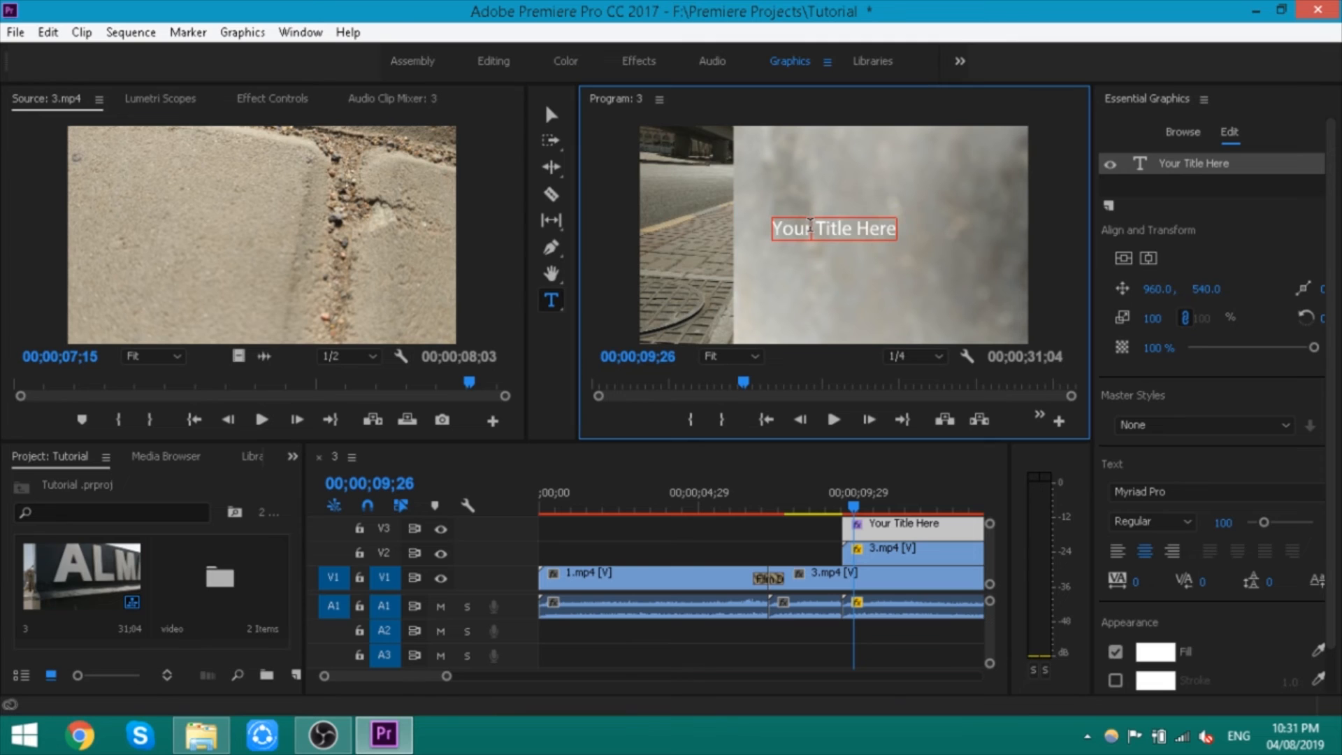
key("BackSpace")
key("BackSpace")
key("BackSpace")
key("BackSpace")
key("BackSpace")
key("BackSpace")
key("BackSpace")
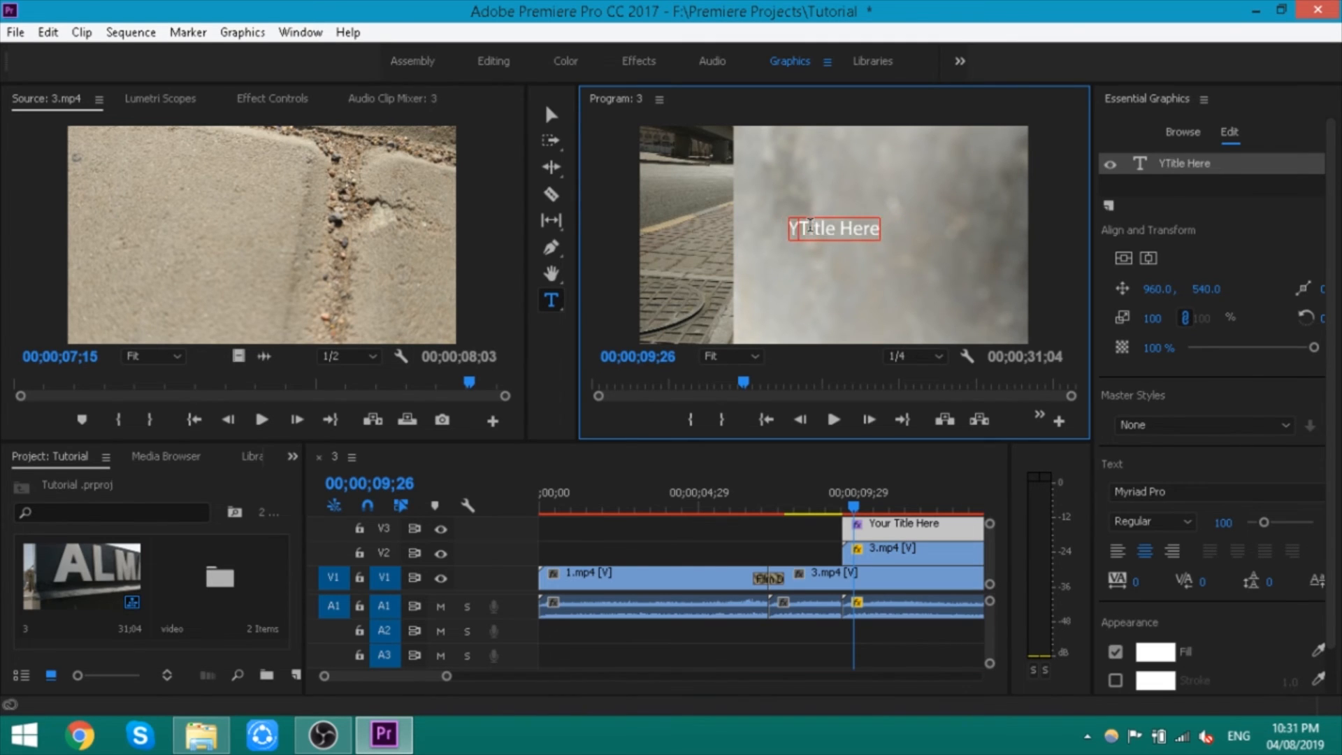
key("Delete")
key("Delete")
key("Delete")
key("Delete")
key("Delete")
key("Delete")
key("Delete")
key("Delete")
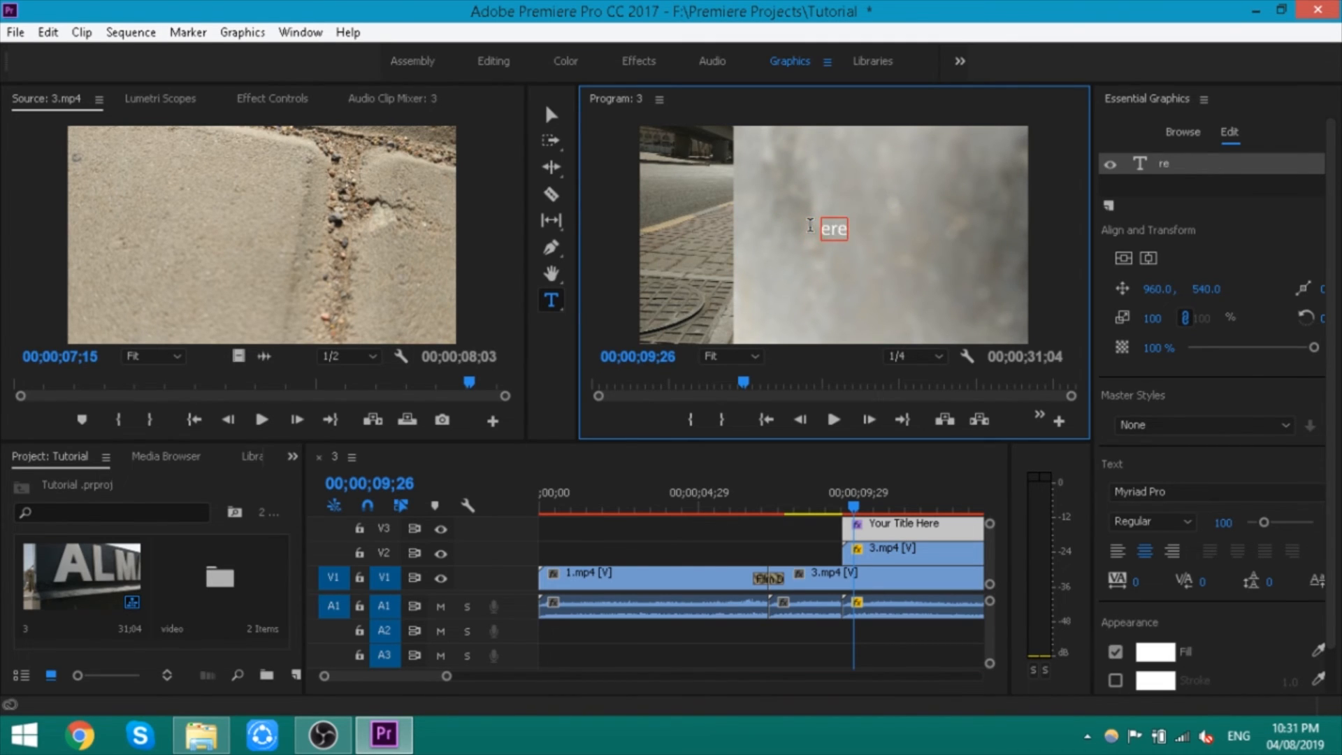
type("Tuto")
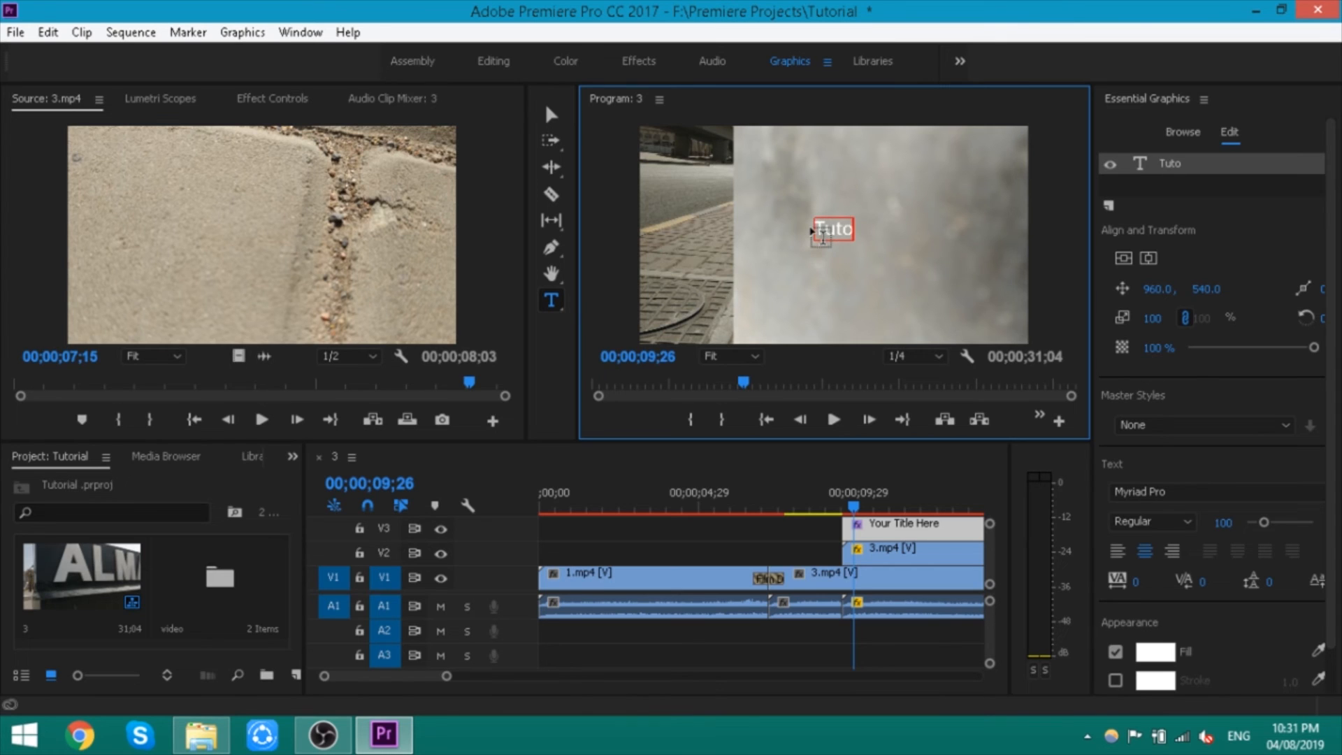
type("rial")
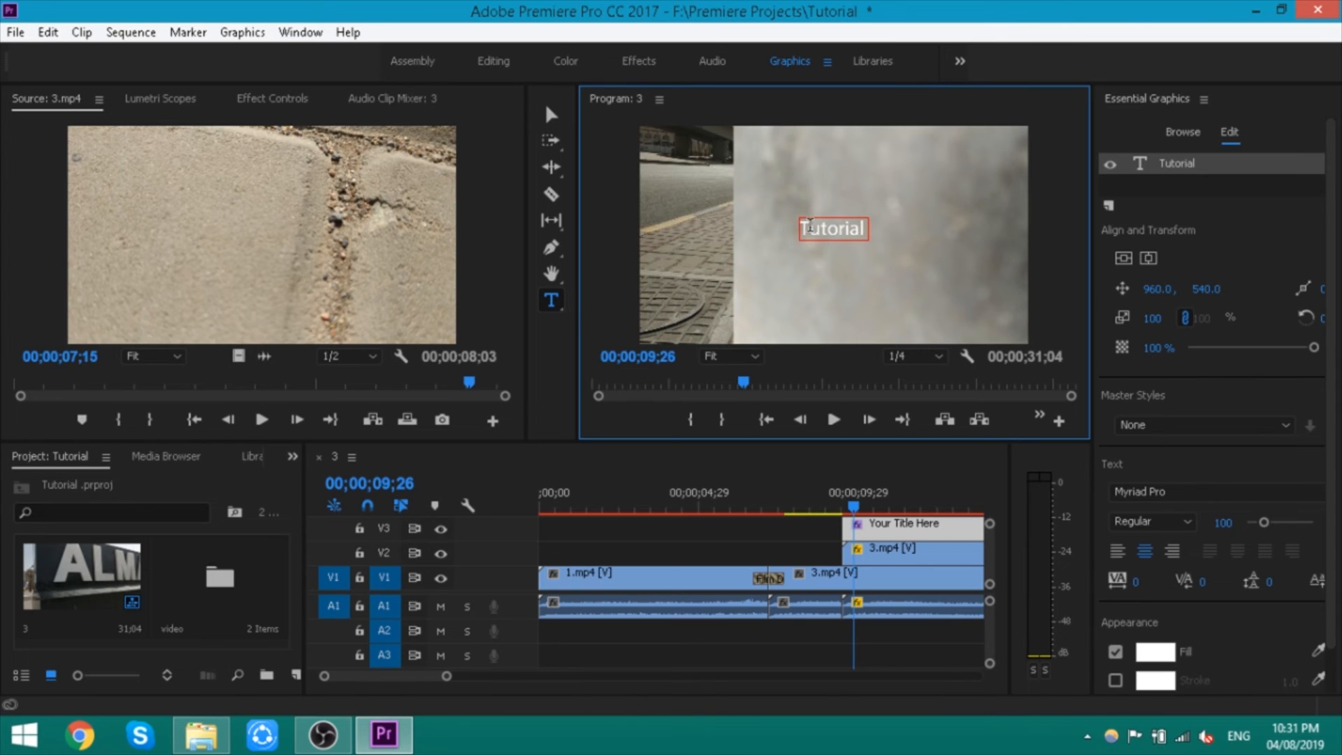
type(" No. 1")
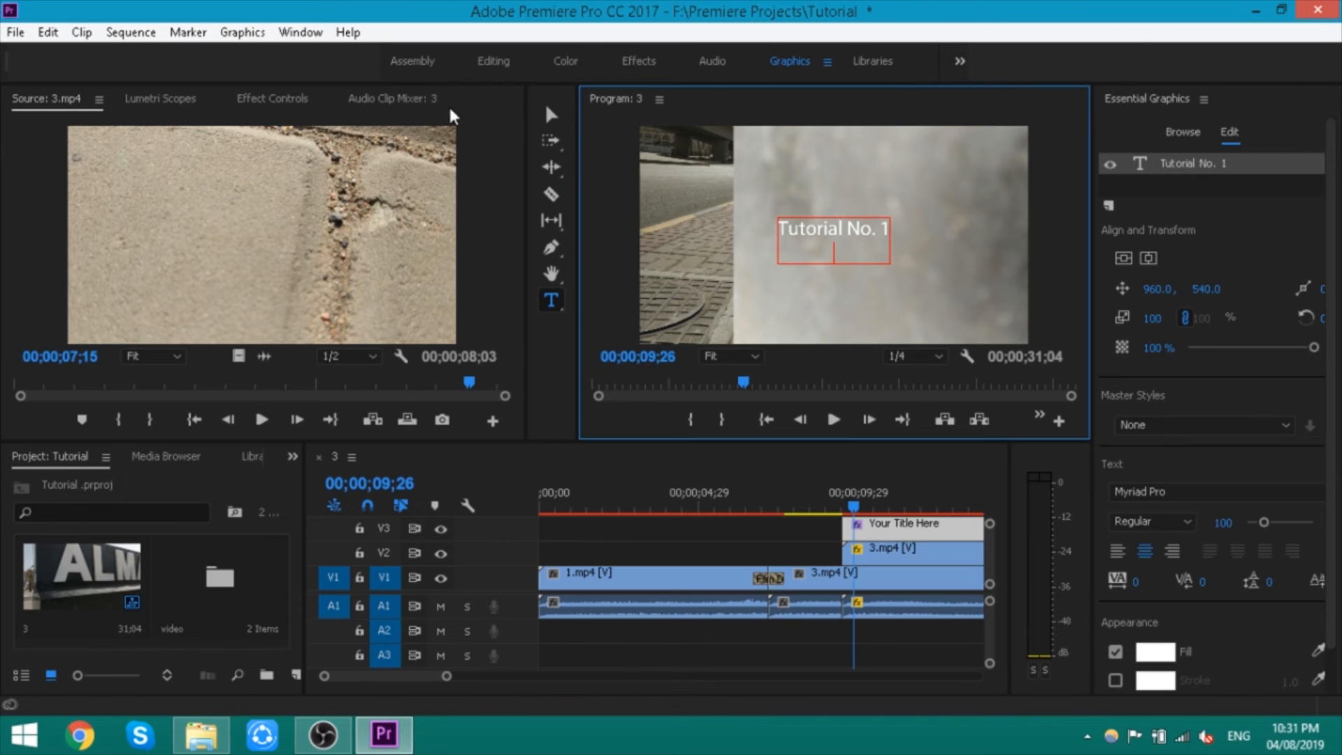
Finish the text edit, return to the Editing workspace, and show the Effect Controls of the Tutorial No. 1 clip on V3
key("Escape")
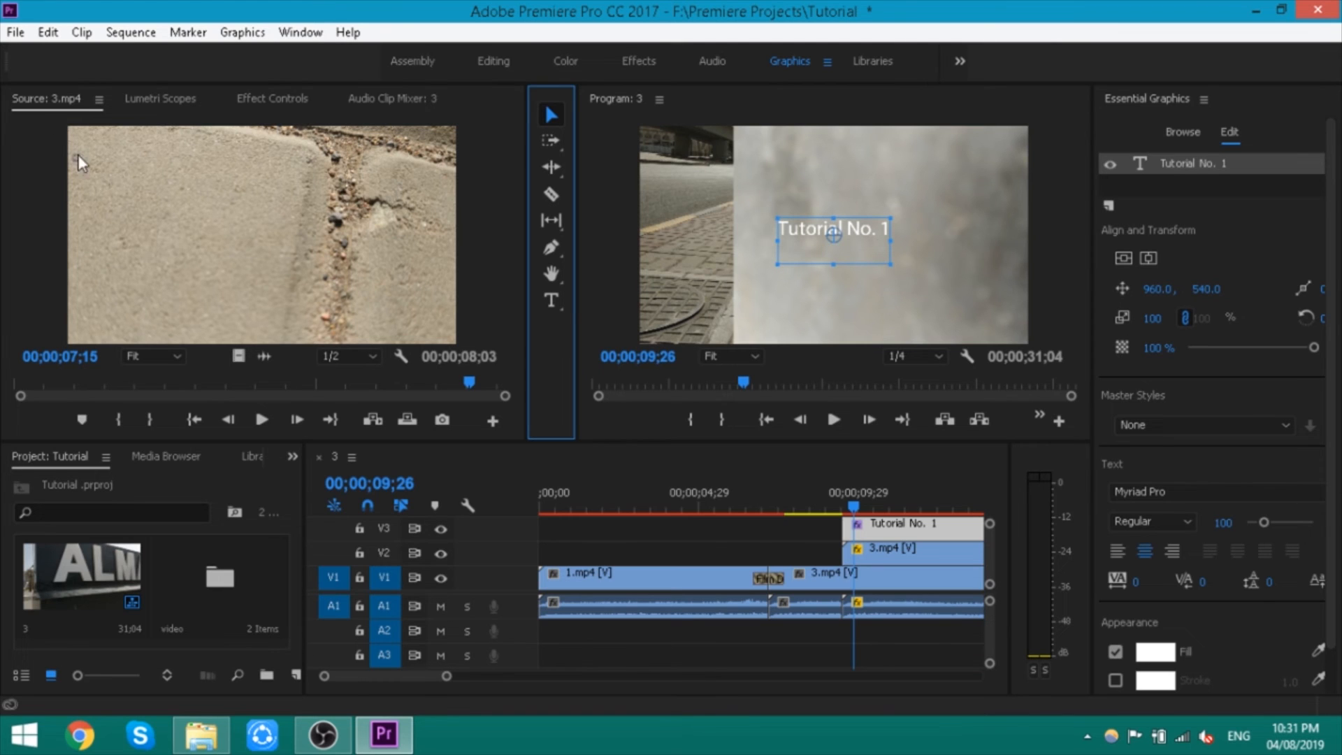
key("alt+shift+2")
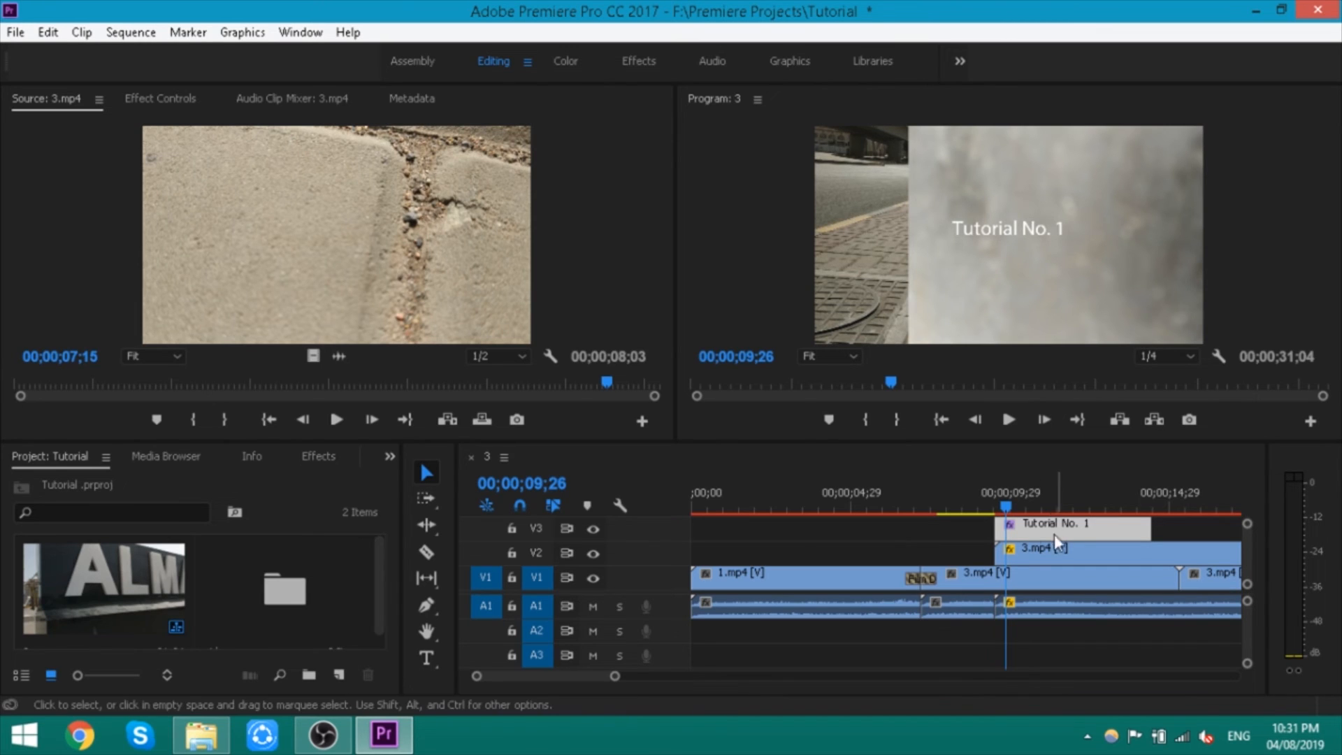
left_click(1037, 531)
double_click(1037, 532)
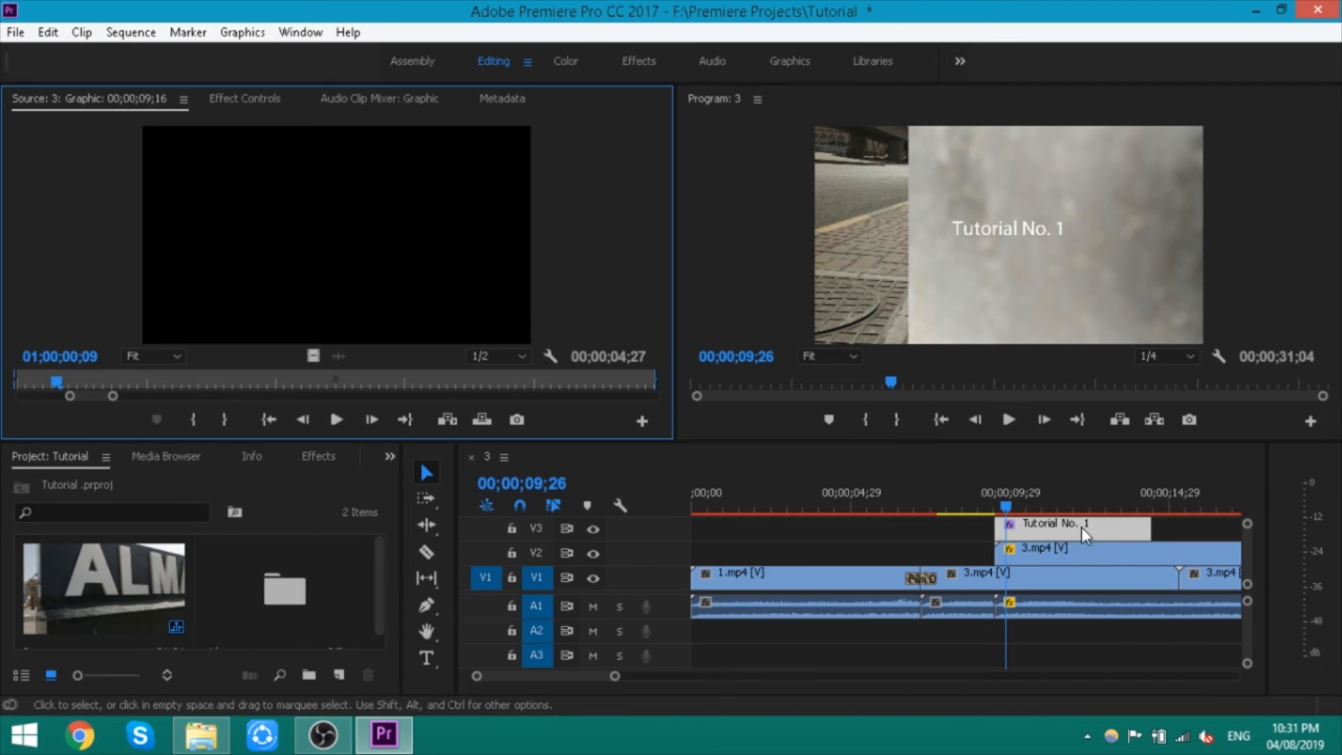
left_click(244, 105)
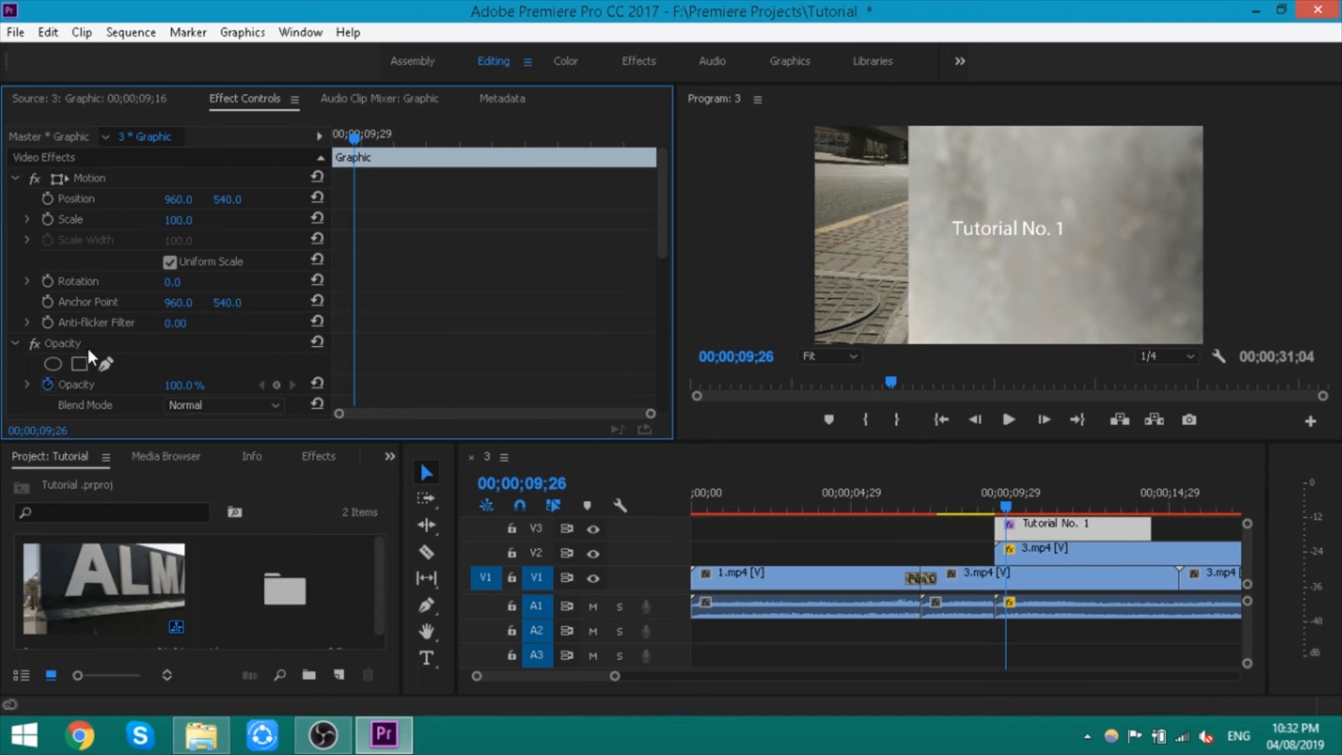
Change the title's font to MS Reference Sans Serif in its Source Text settings
scroll(77, 359, "down", 4)
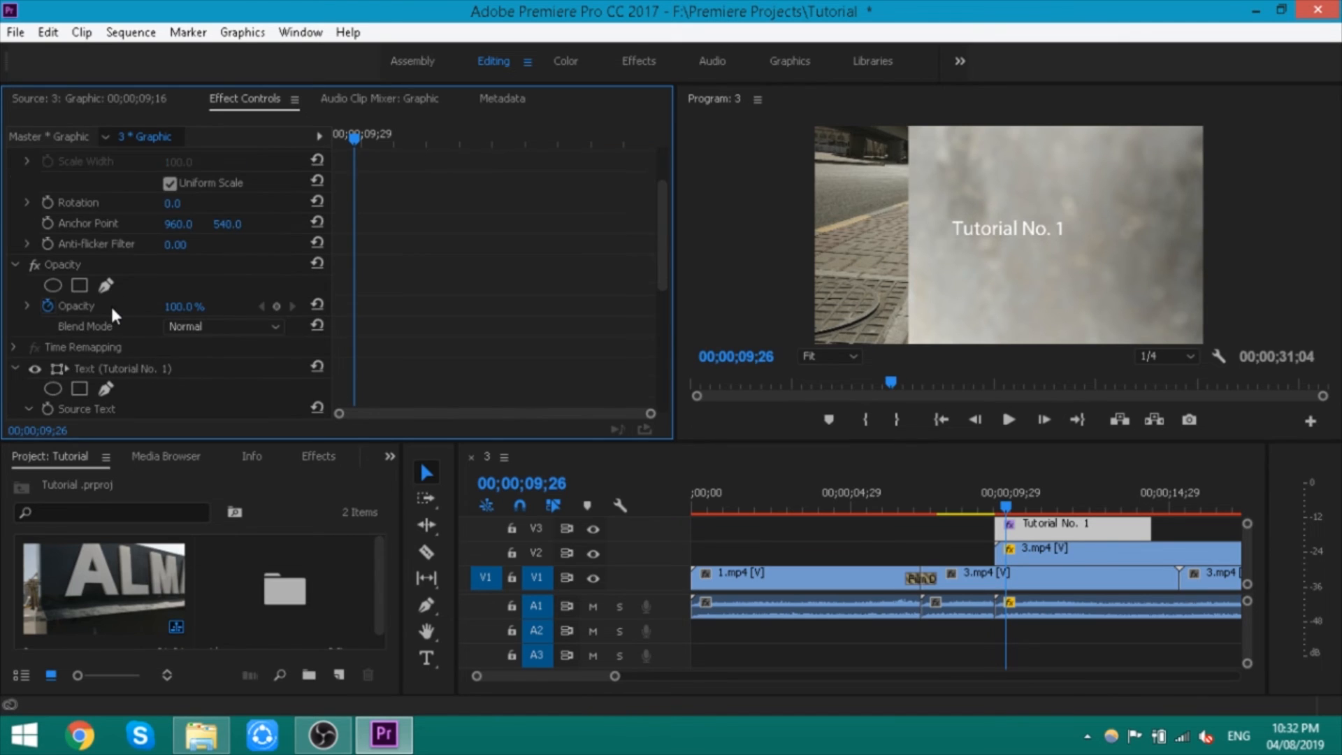
scroll(112, 308, "down", 3)
scroll(112, 305, "down", 1)
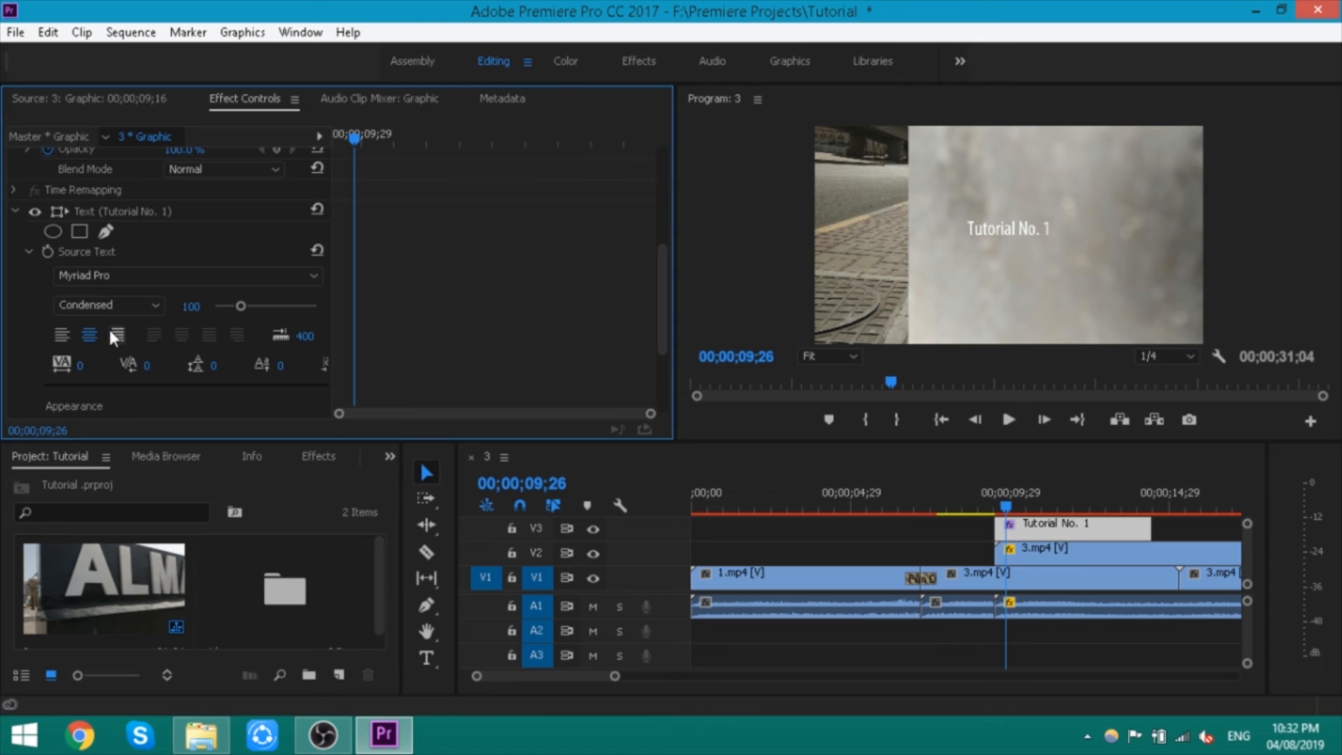
scroll(120, 274, "up", 4)
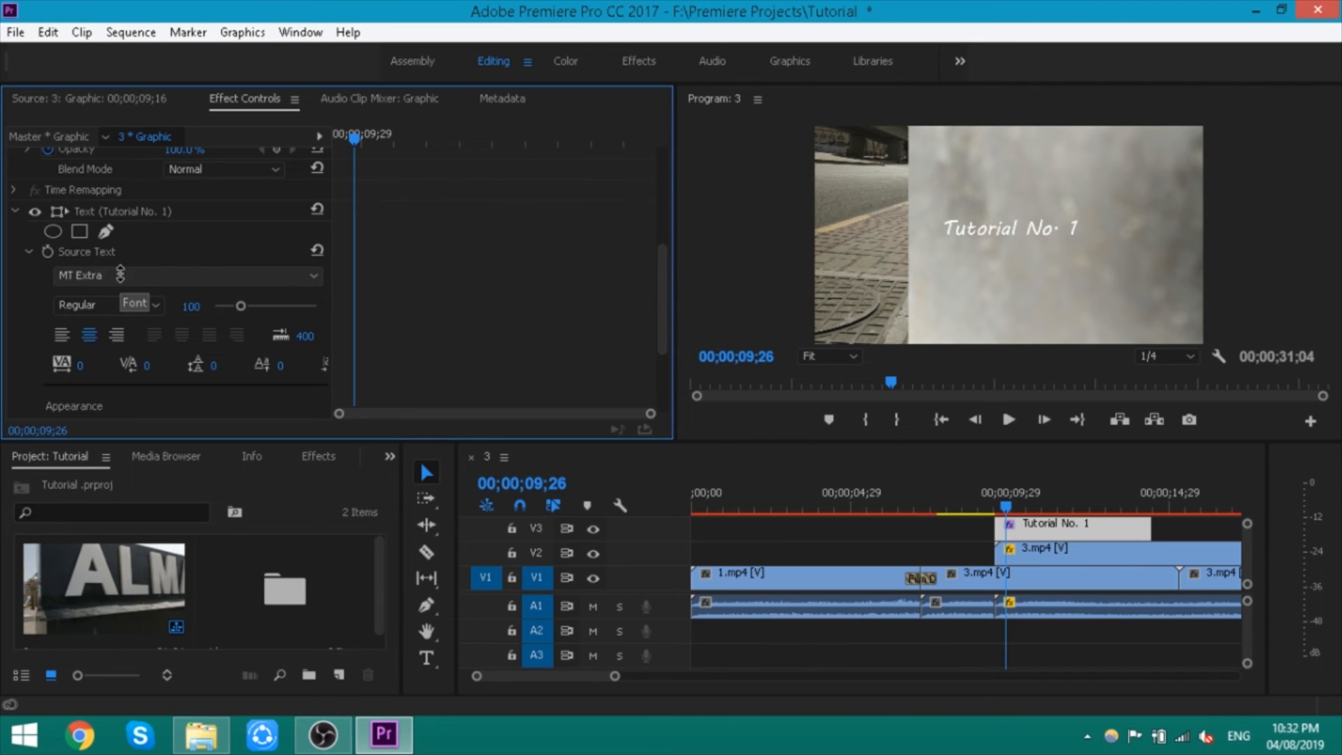
scroll(120, 273, "up", 2)
scroll(120, 274, "down", 1)
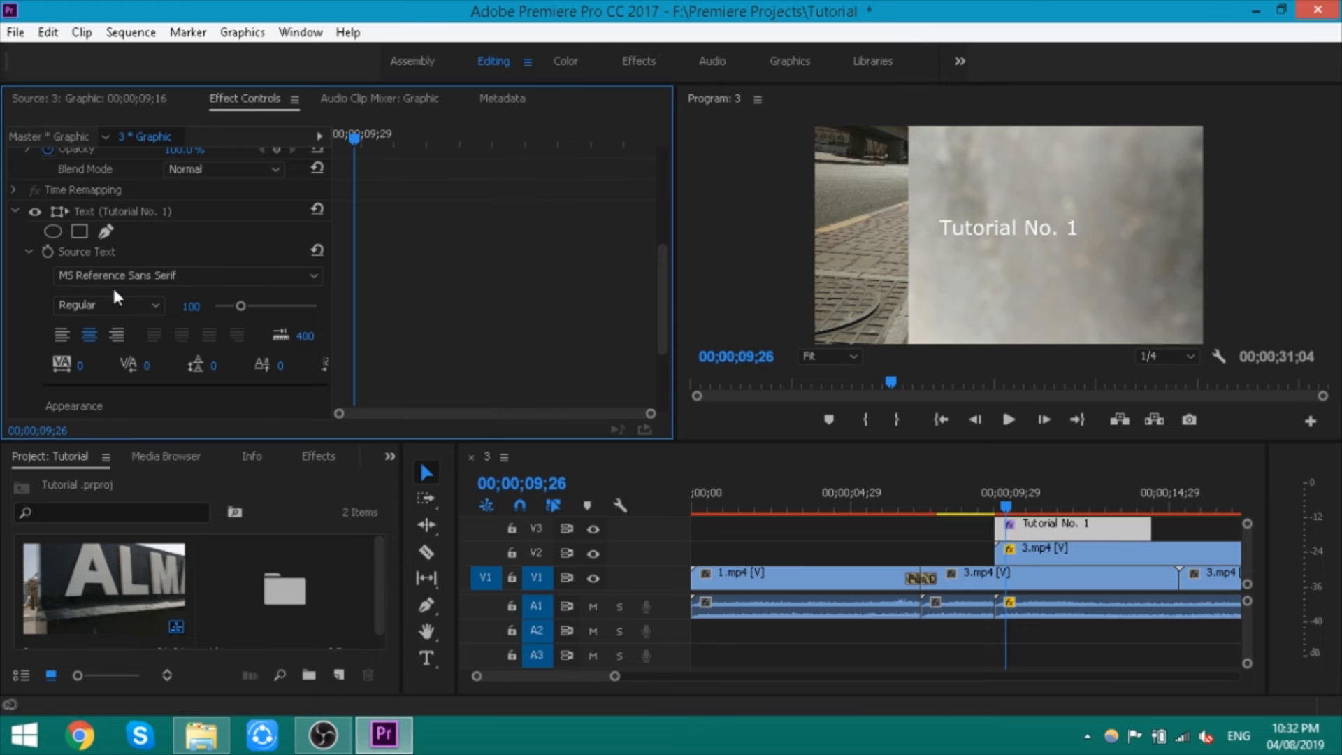
Change the title text's fill color to red
scroll(23, 338, "down", 4)
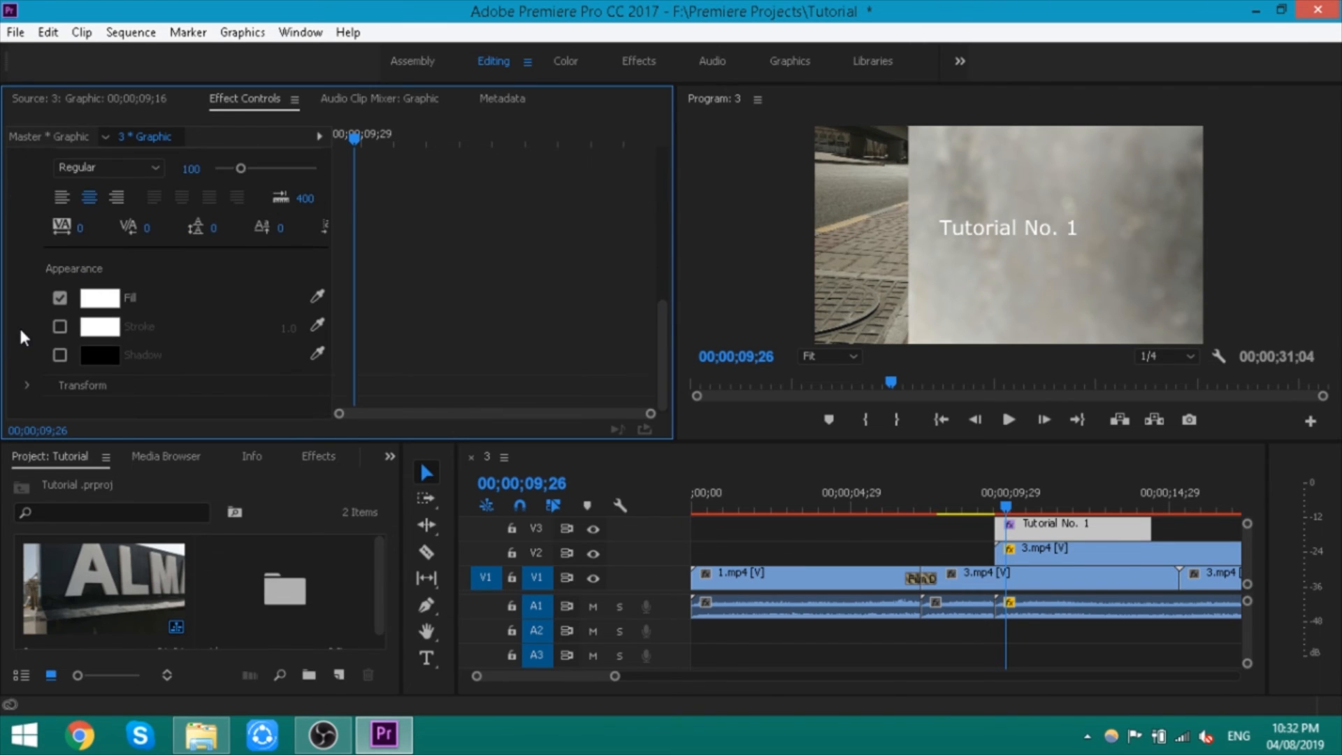
left_click(105, 301)
left_click_drag(599, 396, 702, 521)
left_click(888, 262)
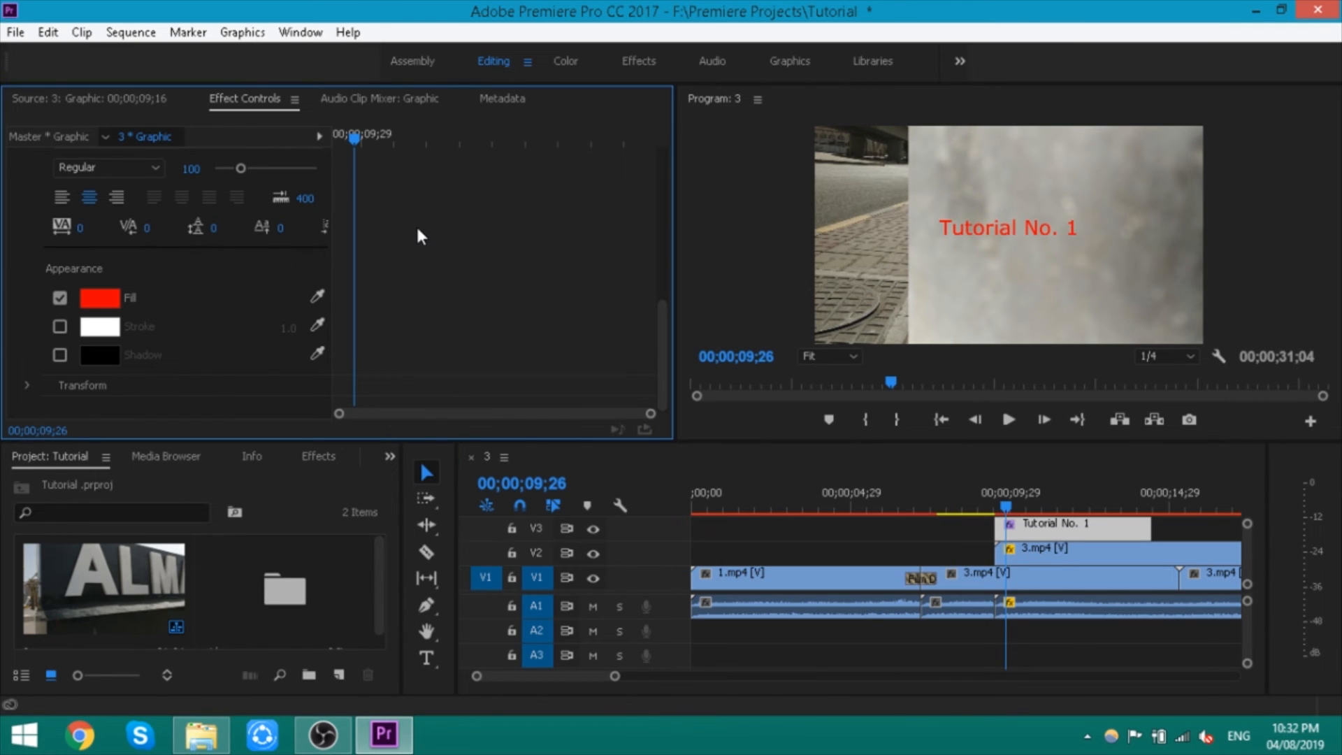
Turn on Position keyframing for the title graphic at the clip's start, 00;00;09;16
scroll(405, 219, "up", 6)
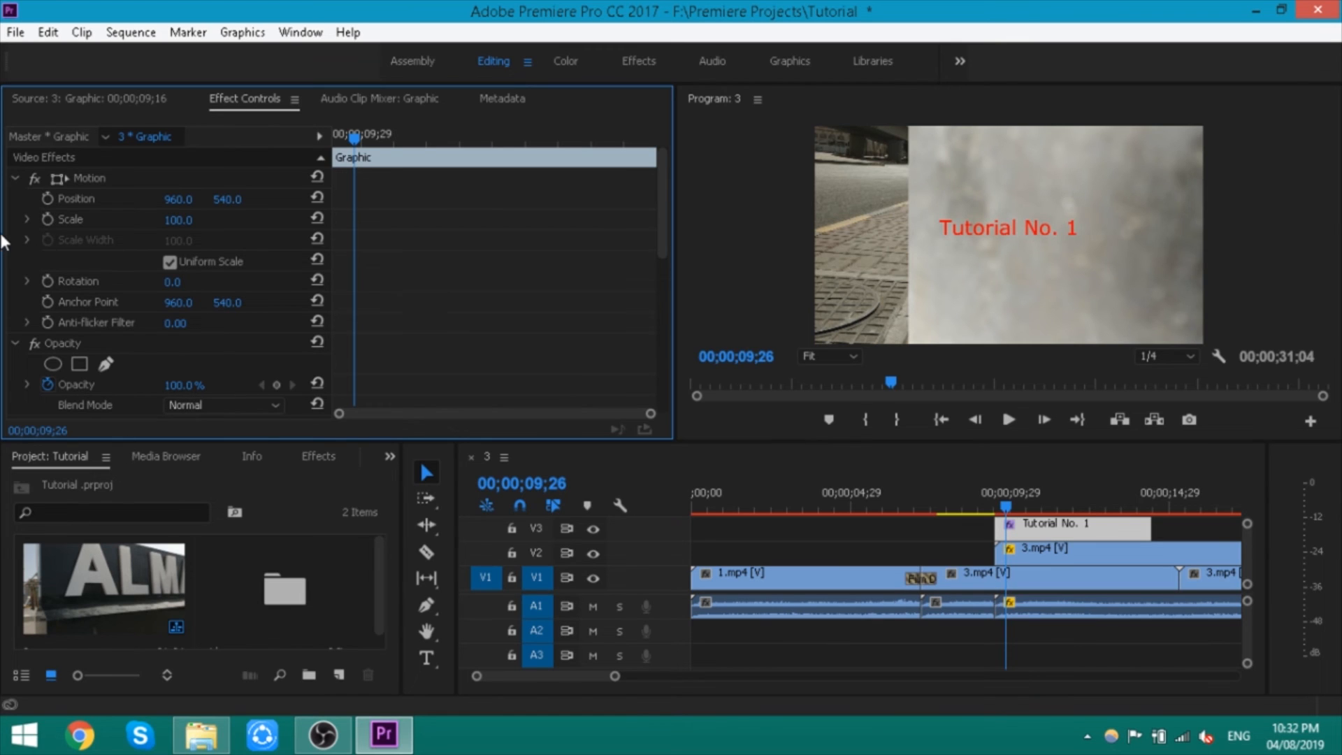
left_click(342, 135)
left_click_drag(342, 134, 333, 132)
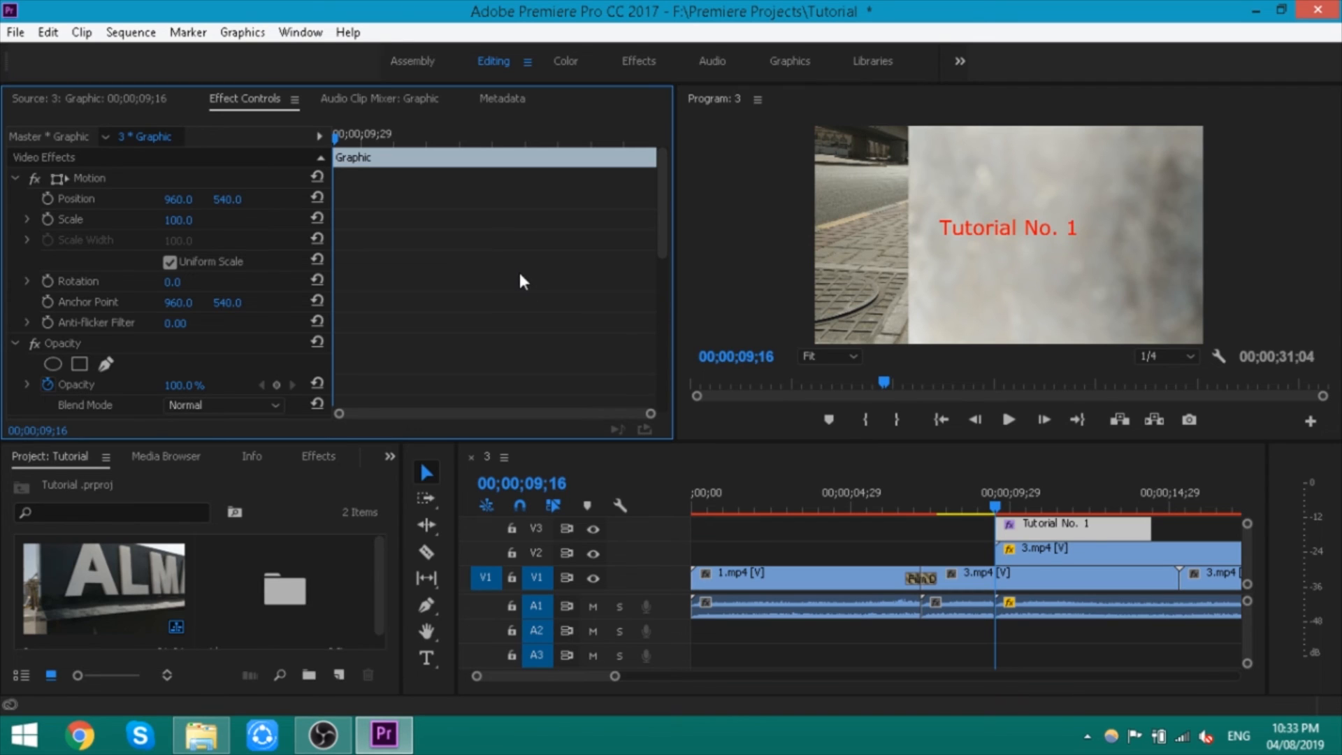
left_click(47, 199)
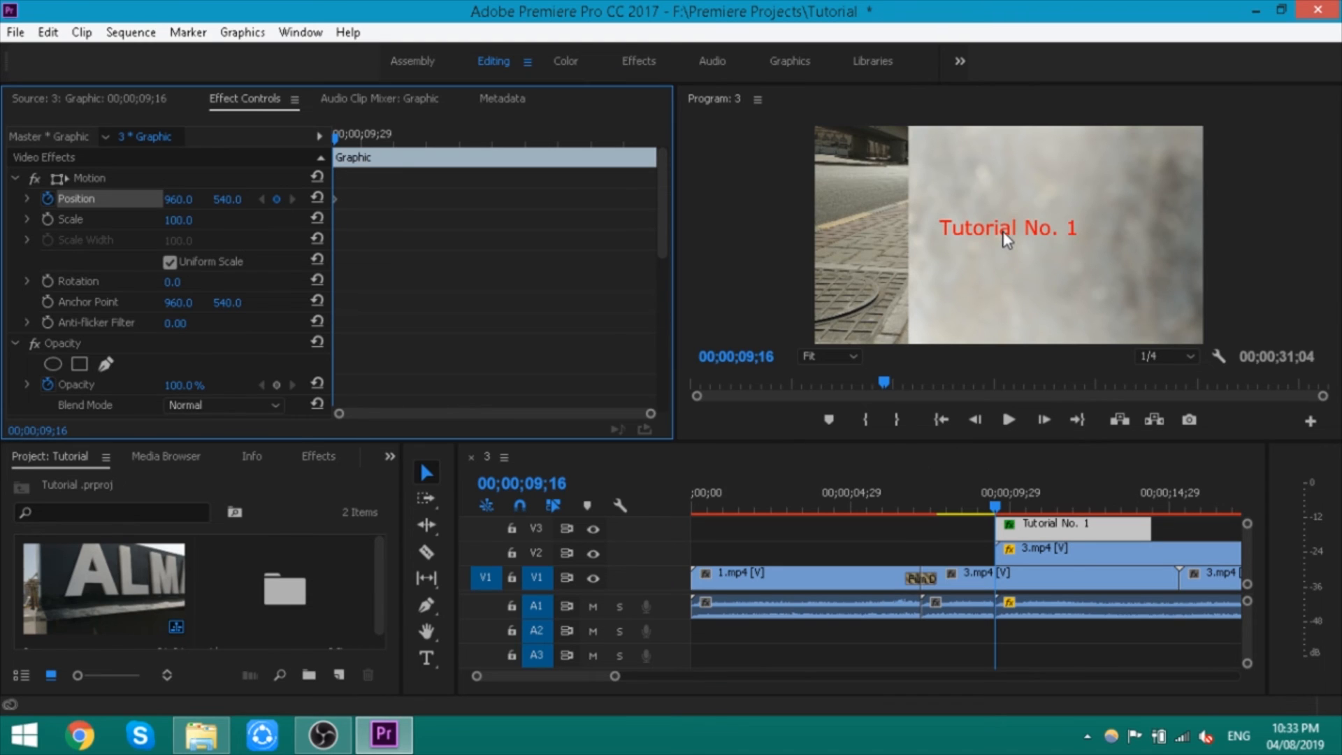
Shift the Position keyframe to about 00;00;10;25, set the starting Position to 960, -153, and preview the title sliding in
left_click_drag(334, 199, 407, 202)
left_click_drag(181, 209, 479, 208)
key("ctrl+z")
mouse_move(225, 205)
left_mouse_down()
mouse_move(490, 205)
mouse_move(175, 205)
mouse_move(235, 202)
left_mouse_up()
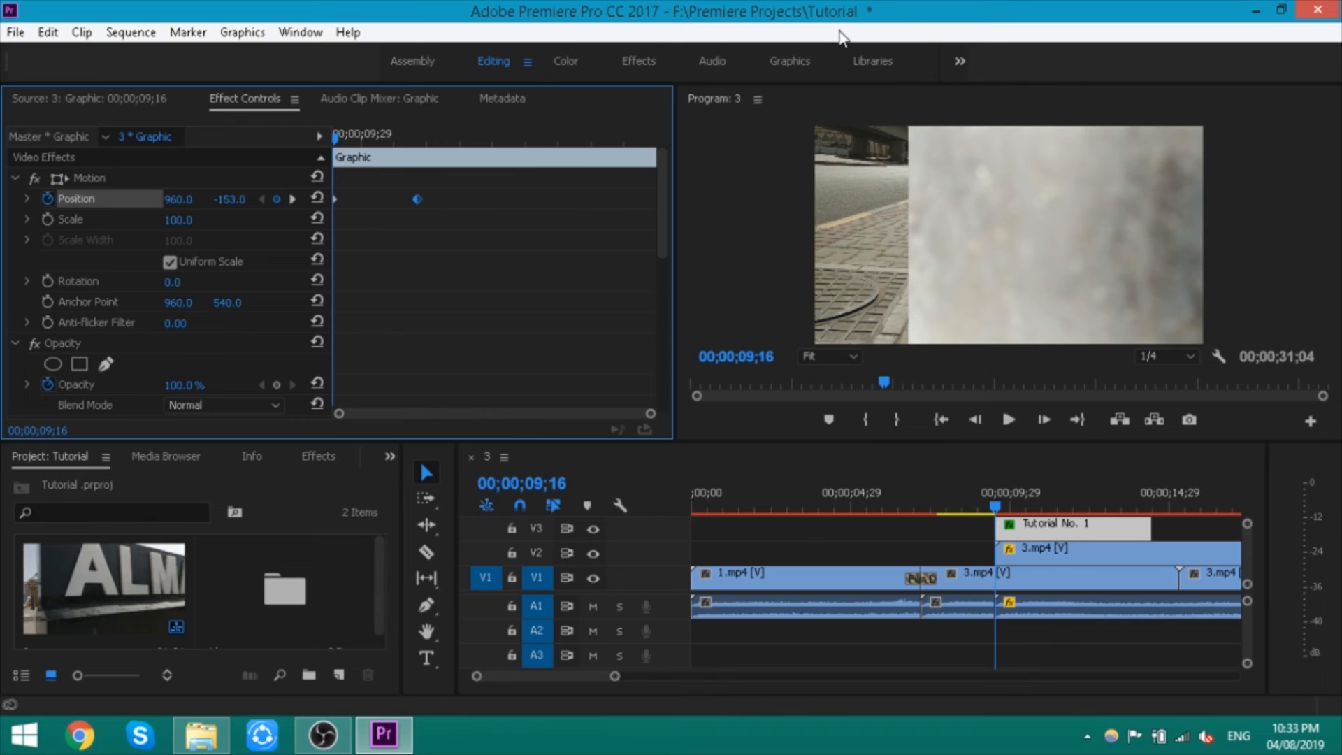
left_click_drag(353, 137, 411, 142)
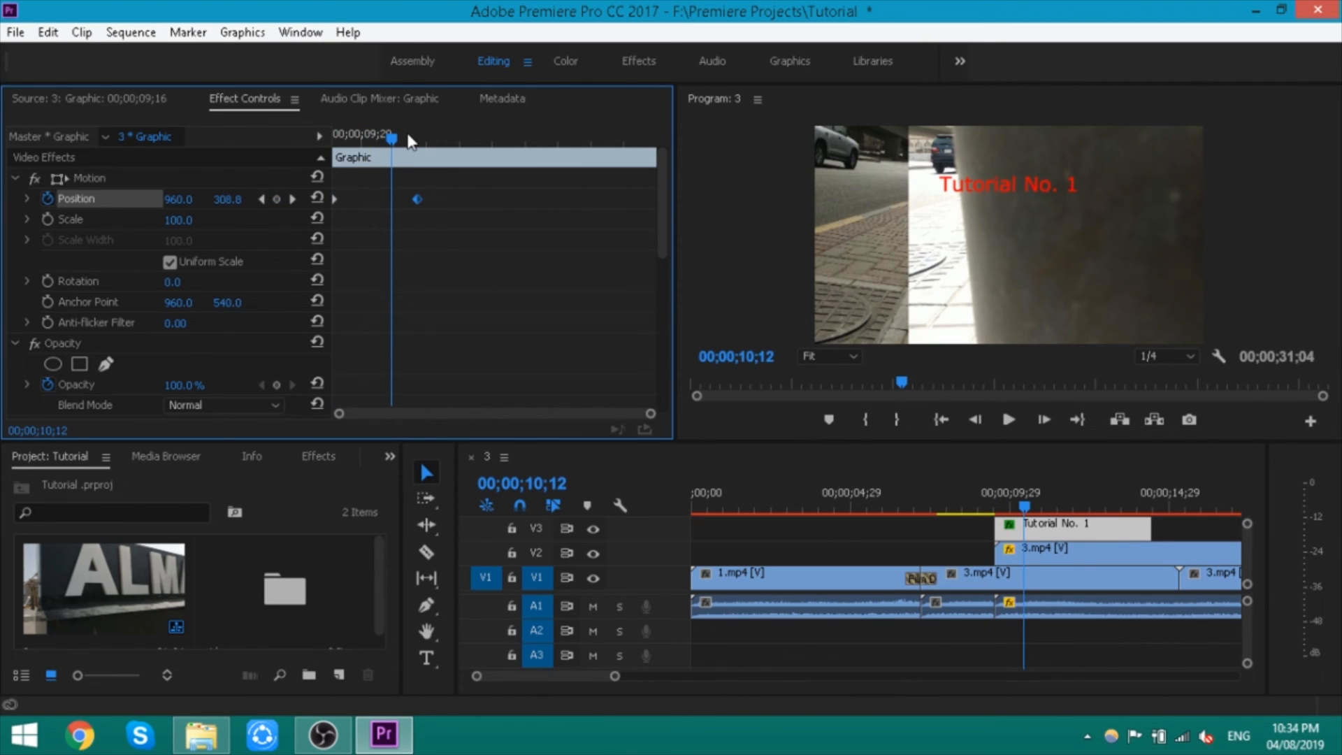
left_click_drag(410, 140, 424, 134)
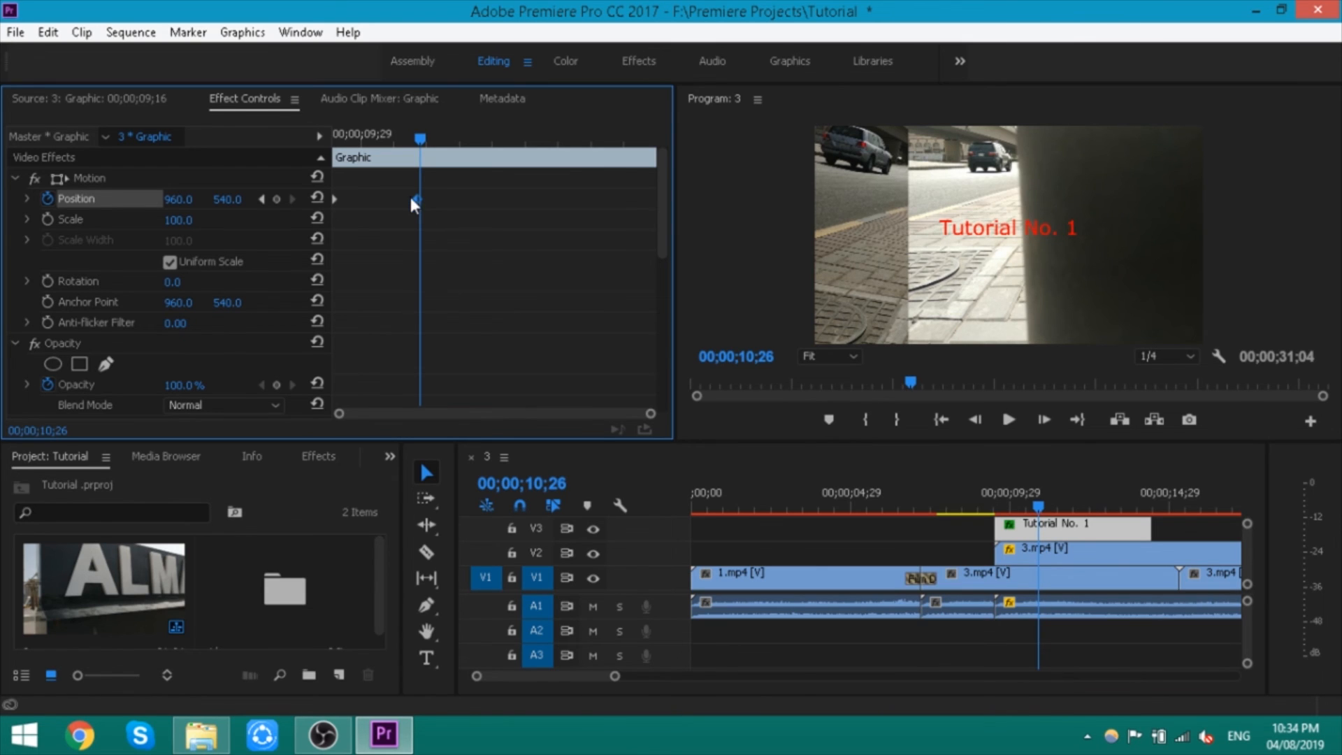
Animate the title's Scale from 310 near the clip's start to 100 at 00;00;11;02, and scrub through the animation
left_click_drag(404, 139, 436, 131)
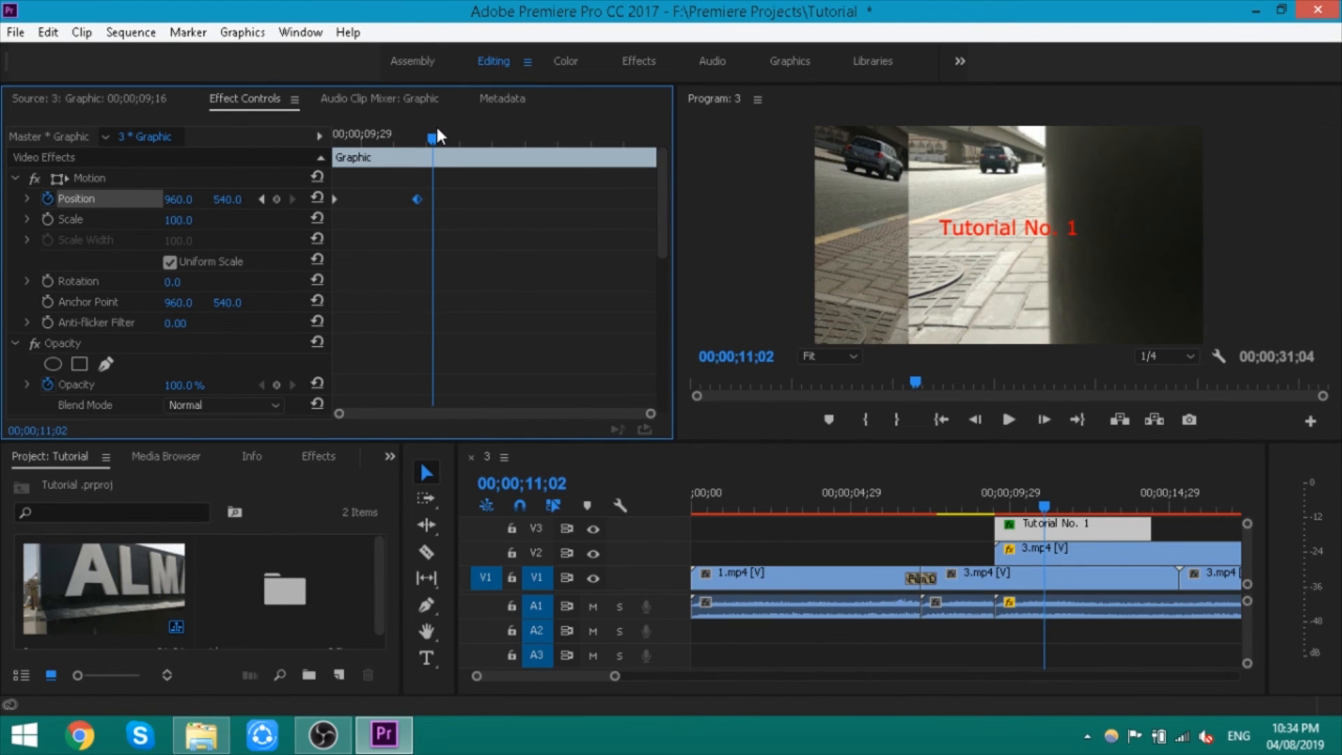
left_click(49, 219)
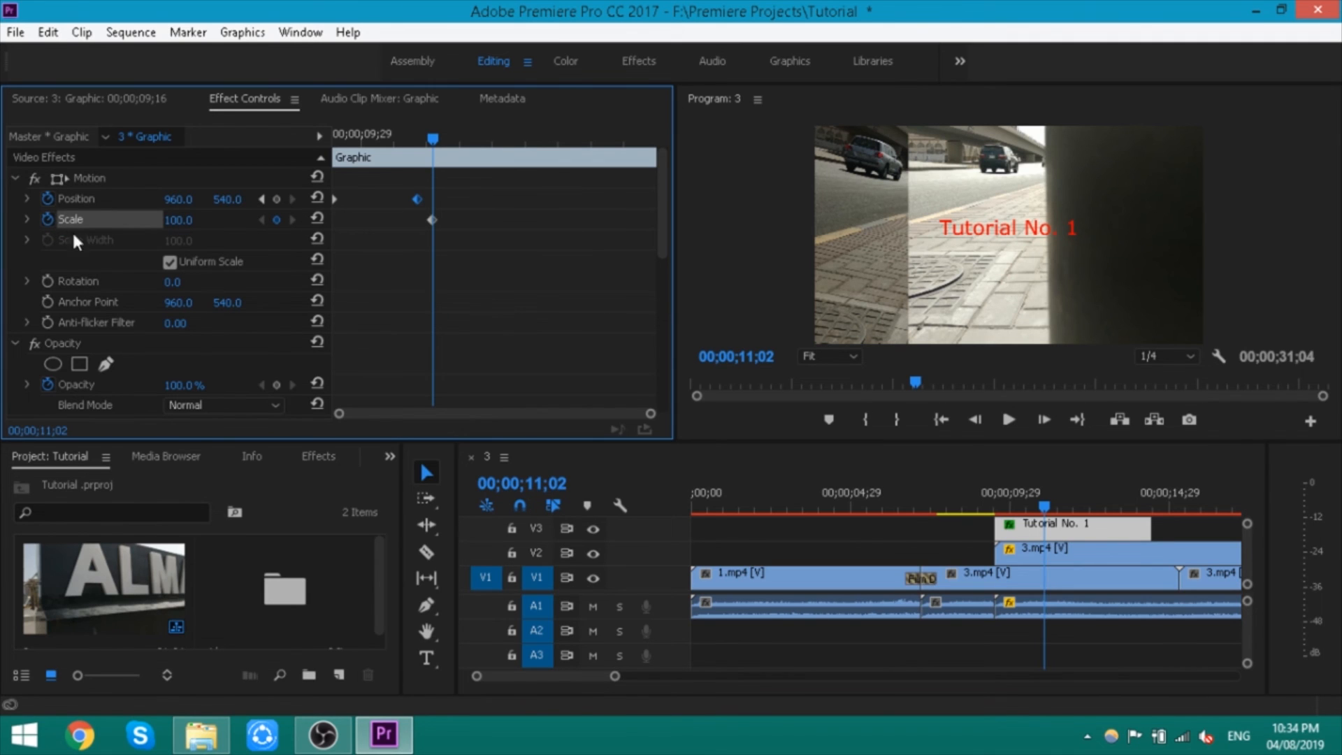
left_click_drag(395, 137, 353, 134)
left_click_drag(172, 220, 363, 221)
left_click_drag(353, 137, 476, 148)
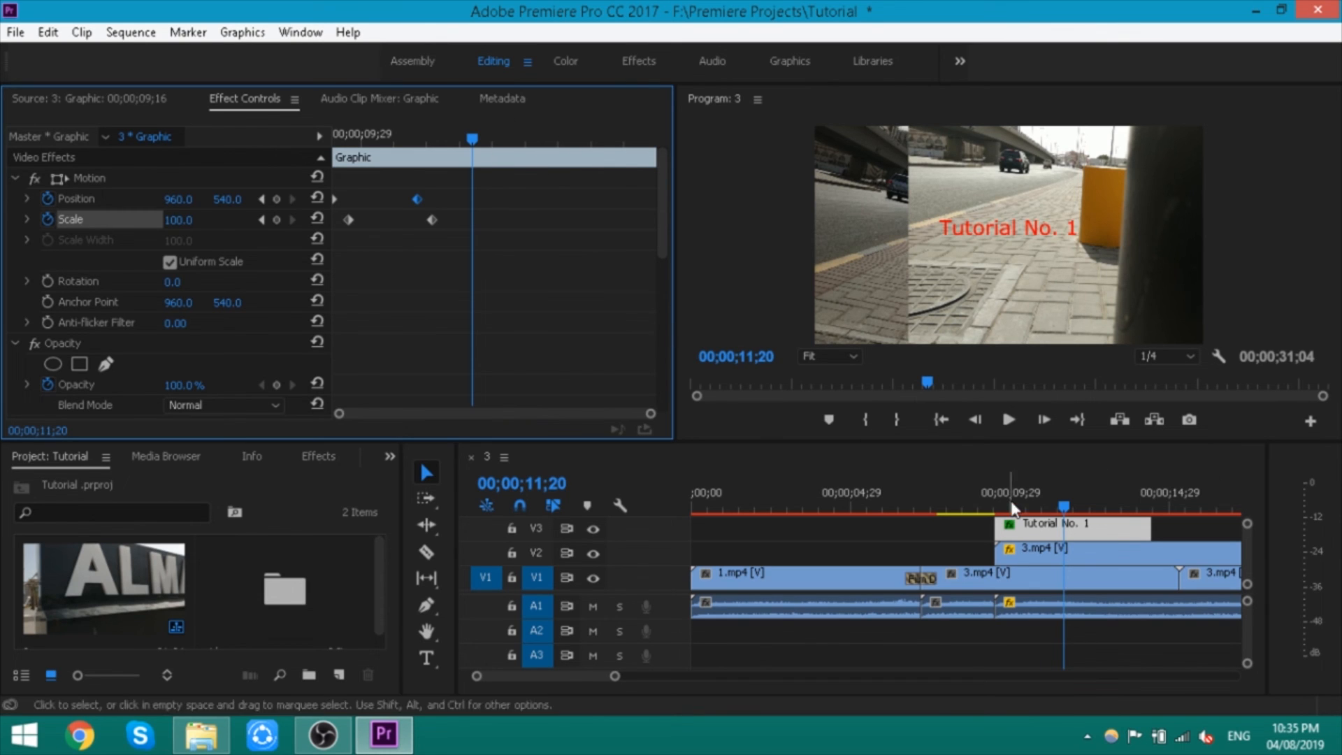
Mark the sequence from 00;00;04;18 to 00;00;15;02 with In and Out points, and open its export settings
left_click_drag(1026, 489, 967, 492)
left_click_drag(1132, 488, 845, 484)
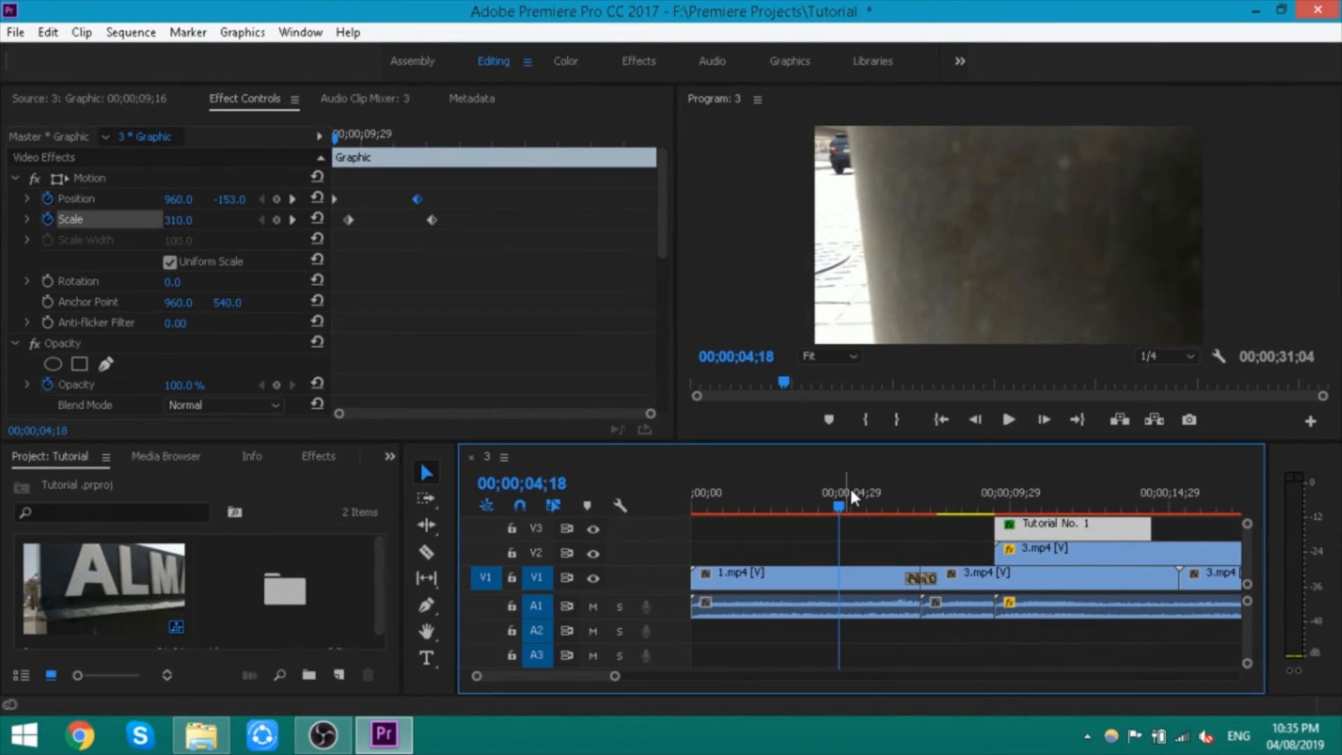
key("i")
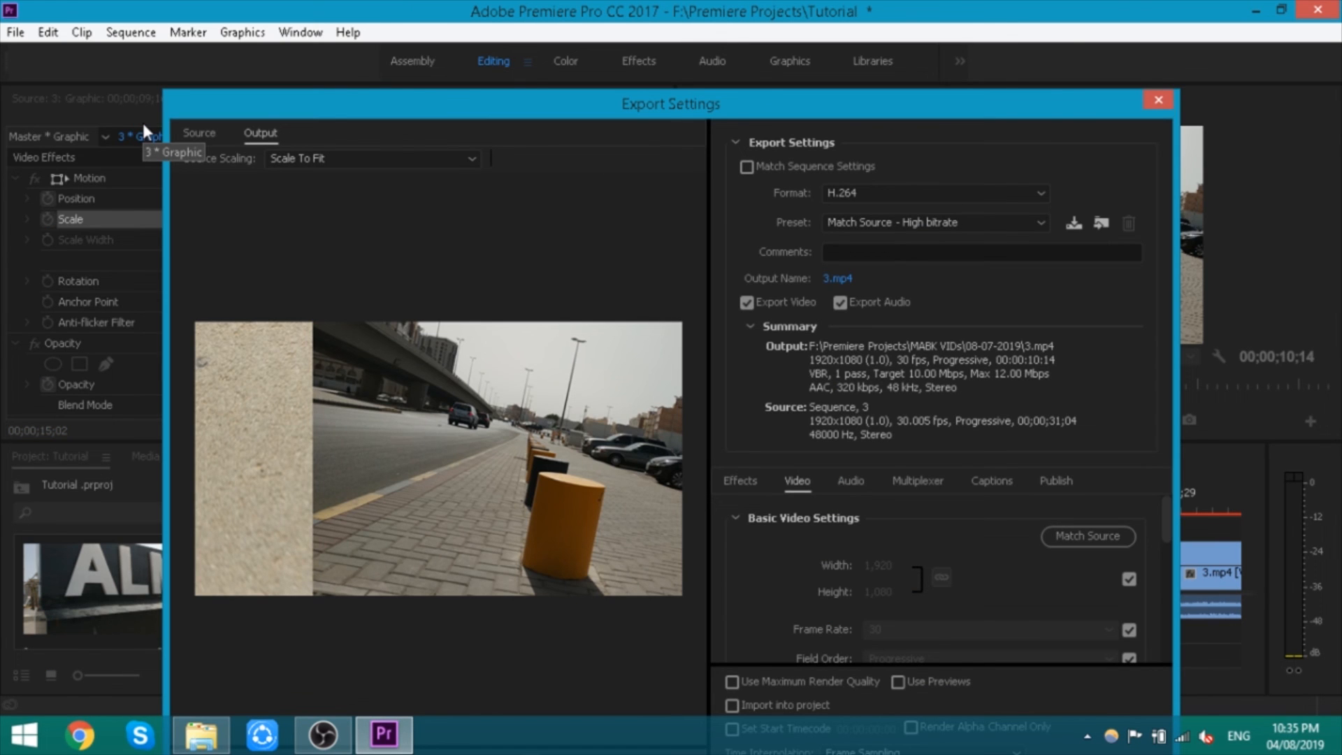
Resize and reposition the Export Settings window so that it fits entirely on the screen
left_click_drag(631, 102, 622, 22)
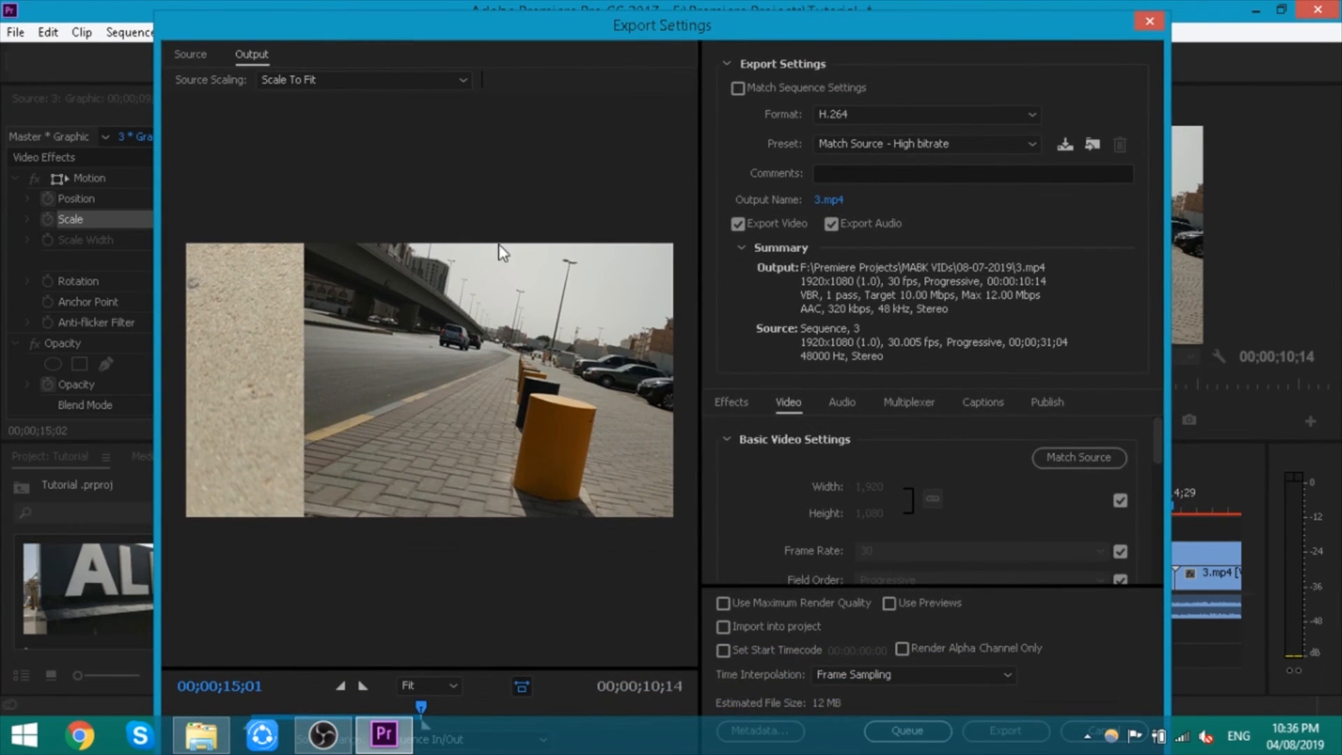
left_click_drag(156, 17, 232, 118)
left_click_drag(360, 128, 339, 56)
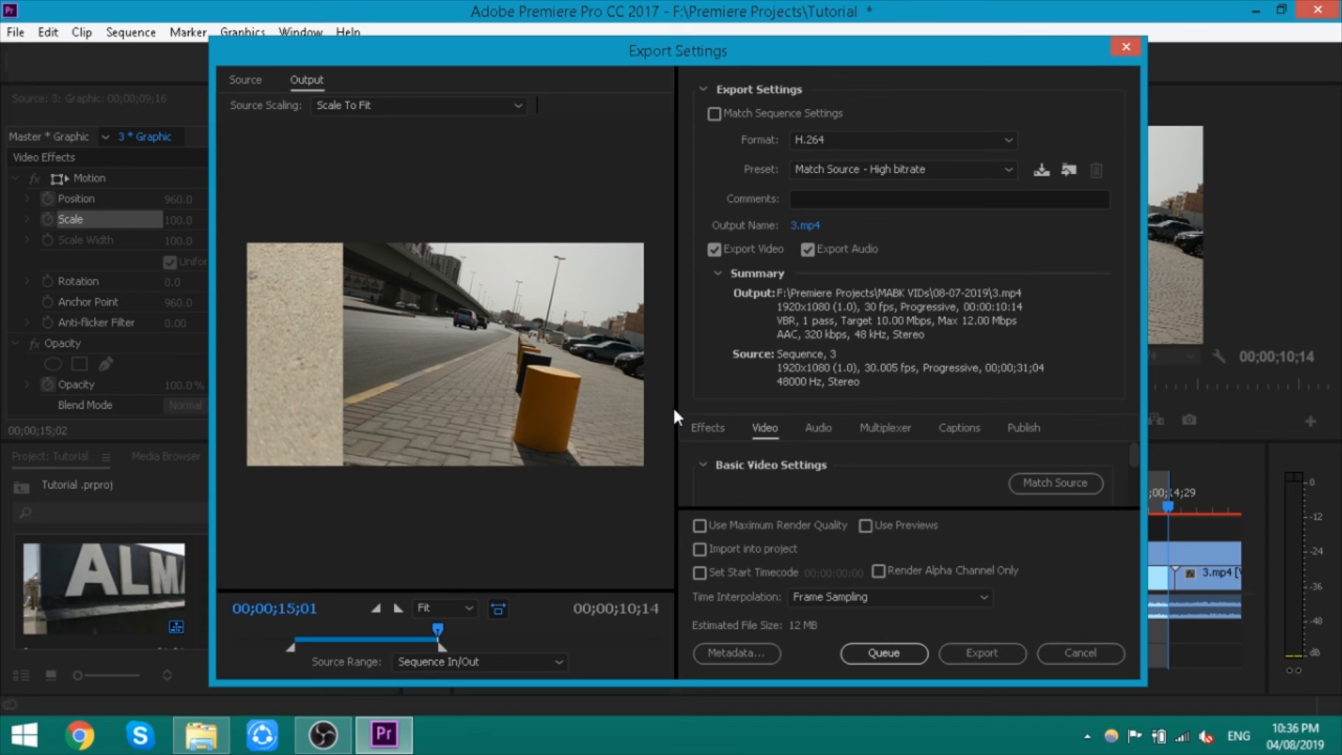
Look through the available export formats and H.264 presets without changing either one
left_click(870, 150)
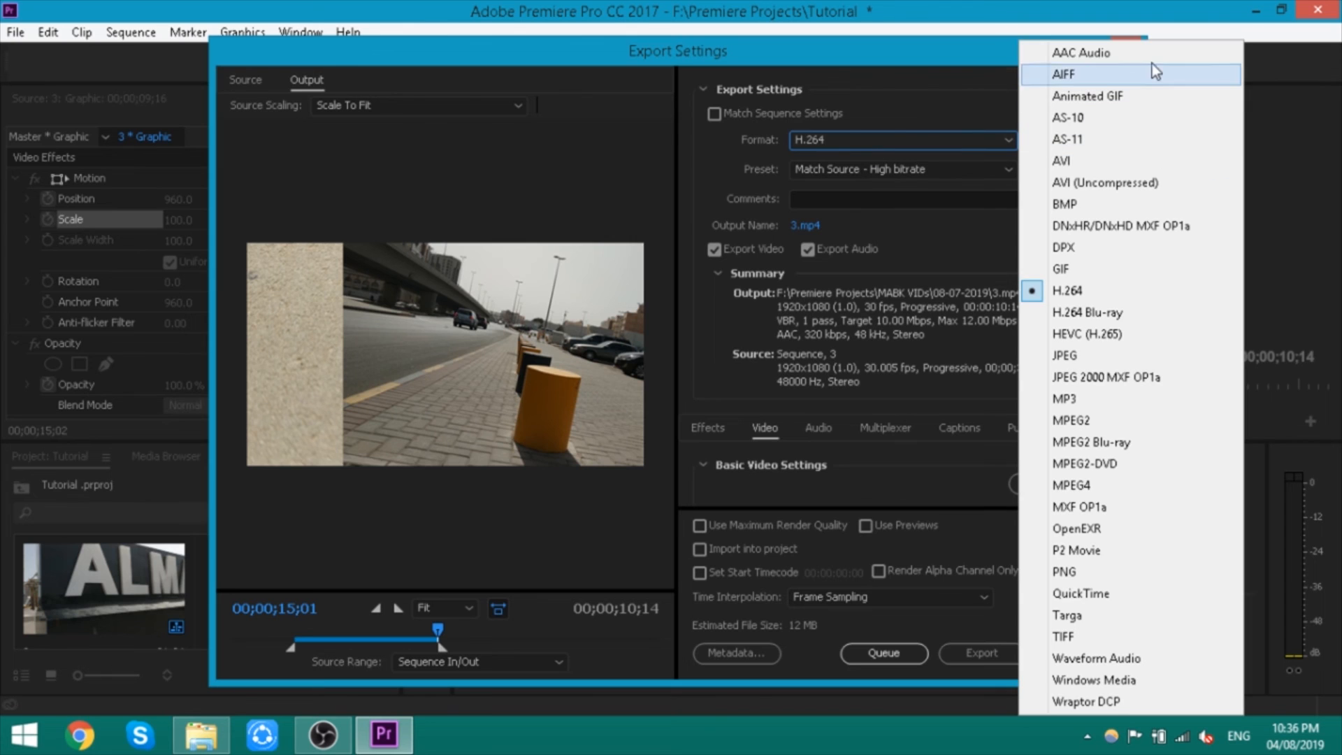
left_click(741, 168)
left_click(899, 170)
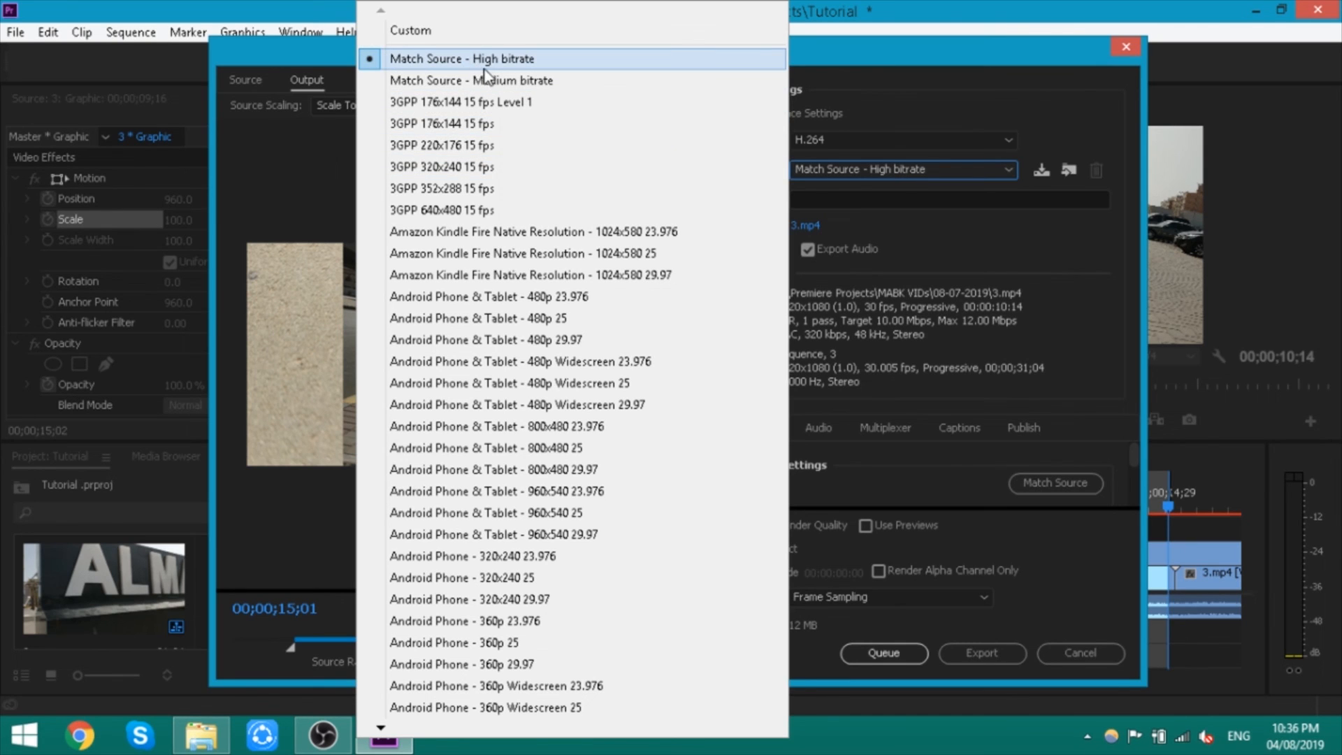
left_click(888, 105)
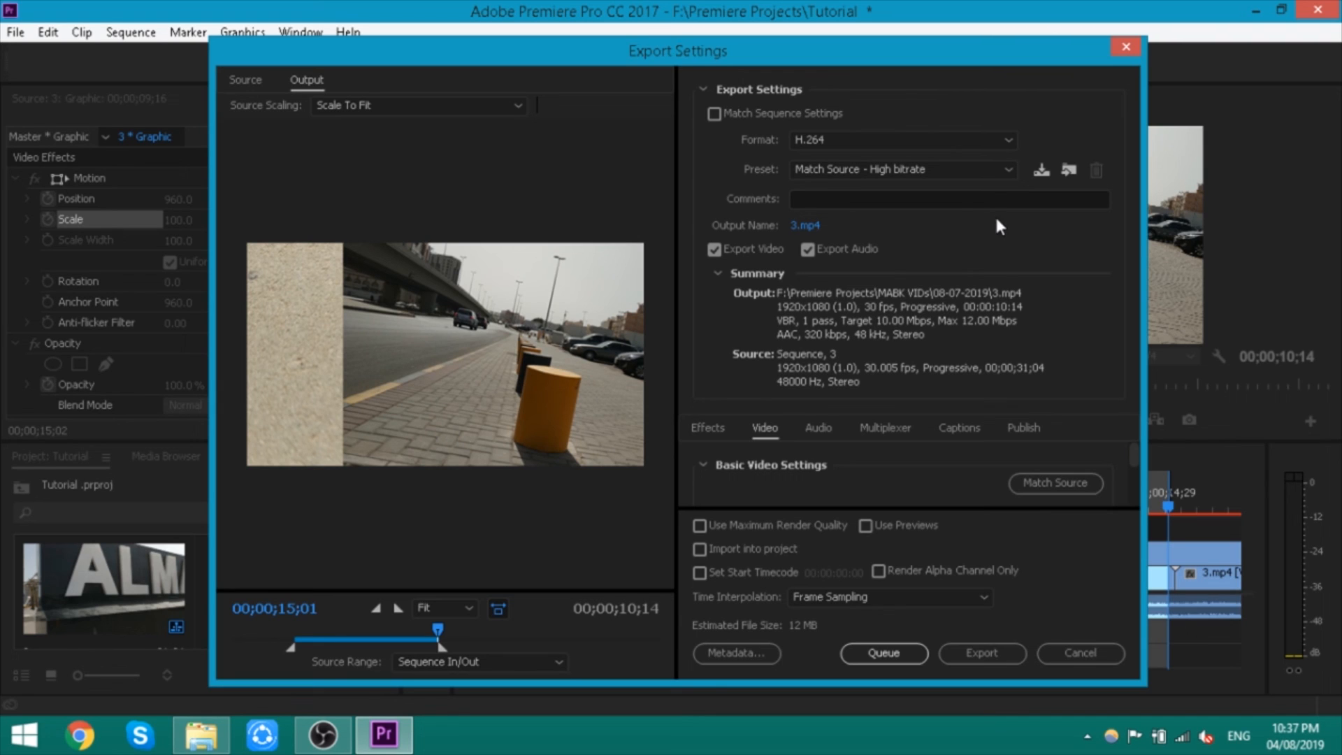
Set the export preset to YouTube 720p HD
left_click(964, 174)
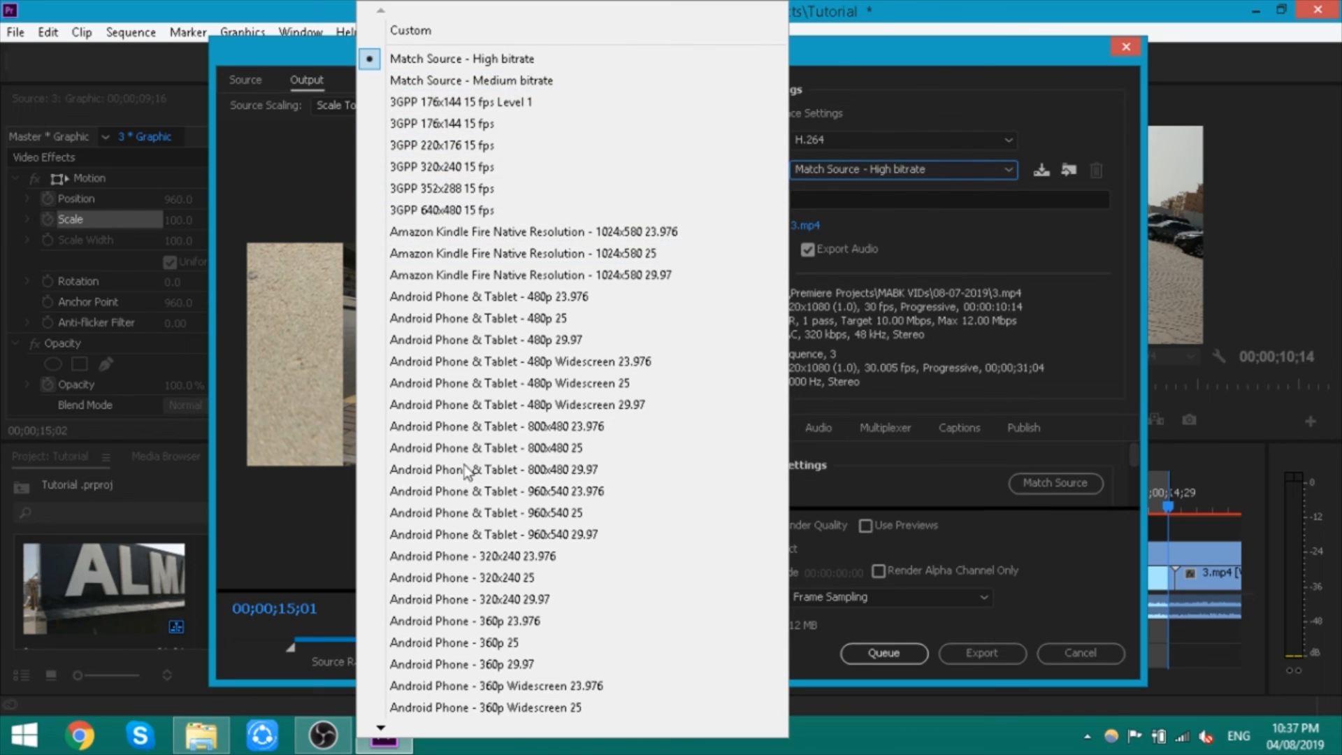
mouse_move(458, 725)
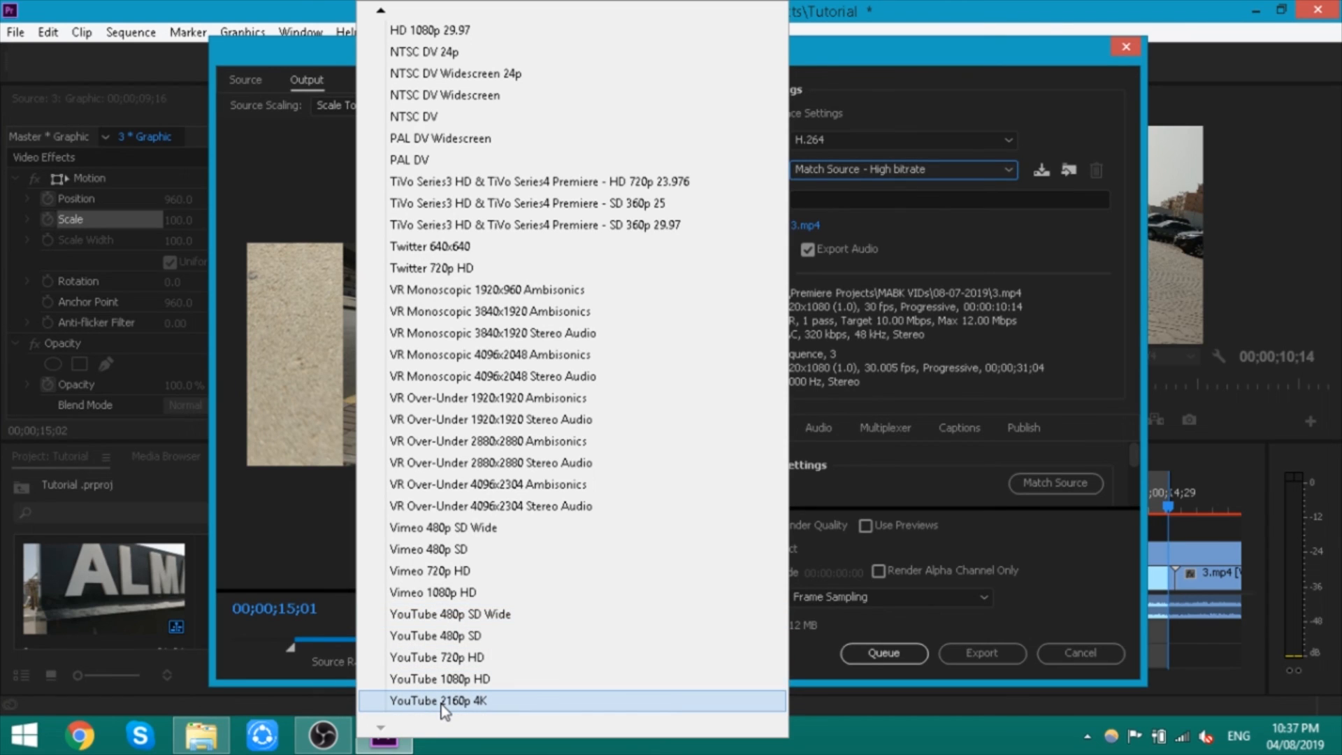
left_click(450, 658)
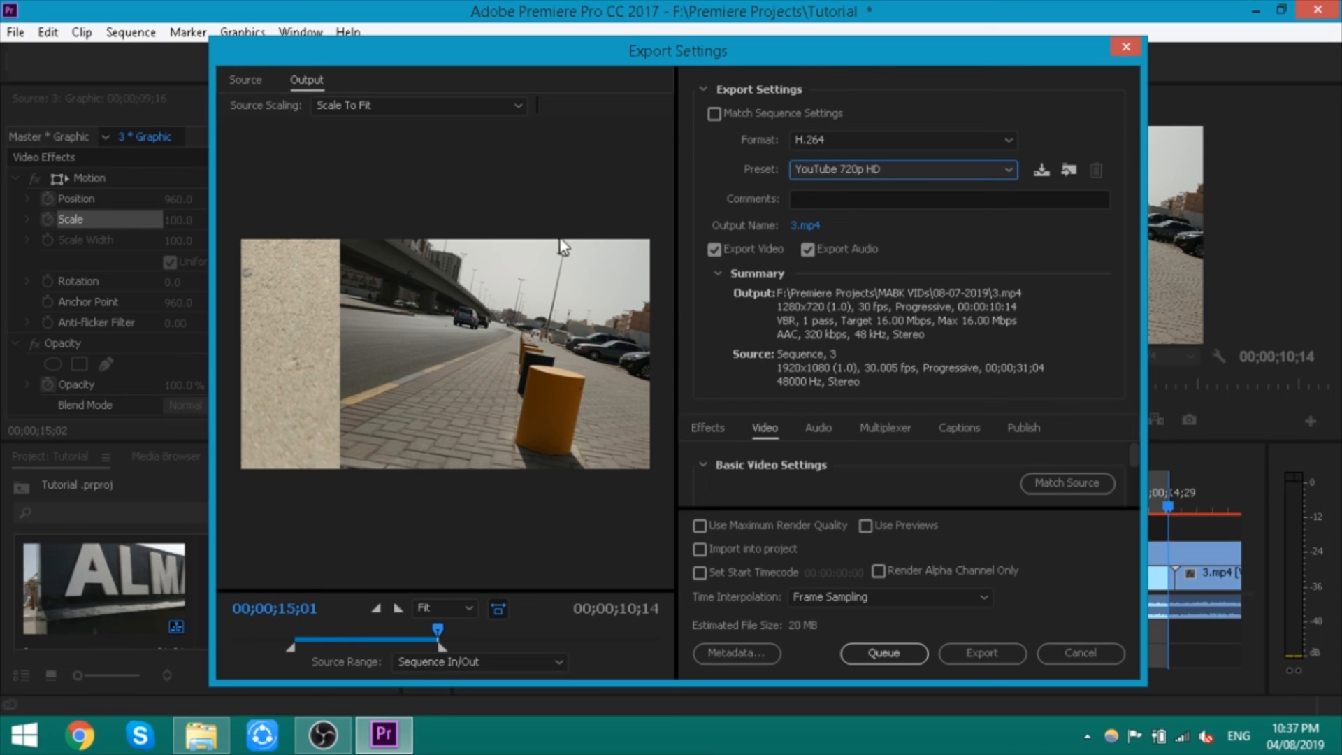
left_click(501, 182)
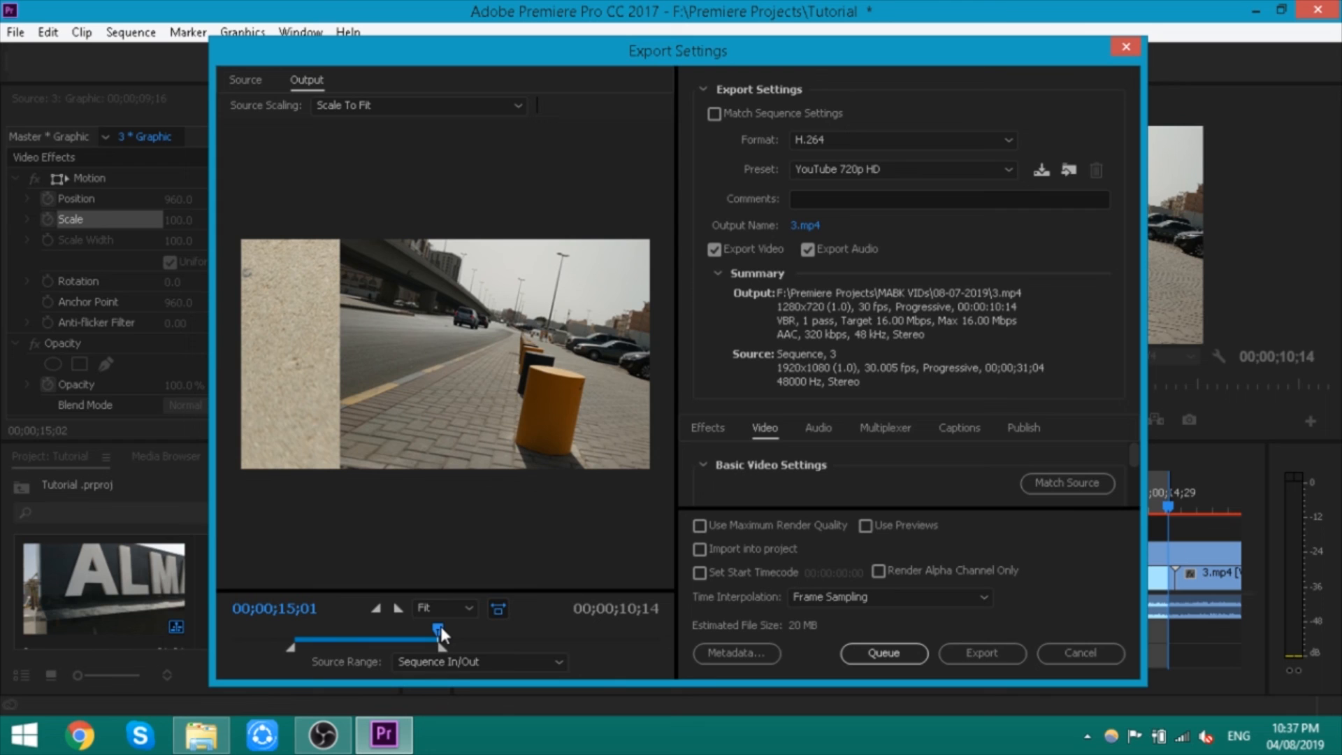
Preview the export at 00;00;12;05 and set the source range to Entire Sequence
left_click_drag(440, 627, 402, 631)
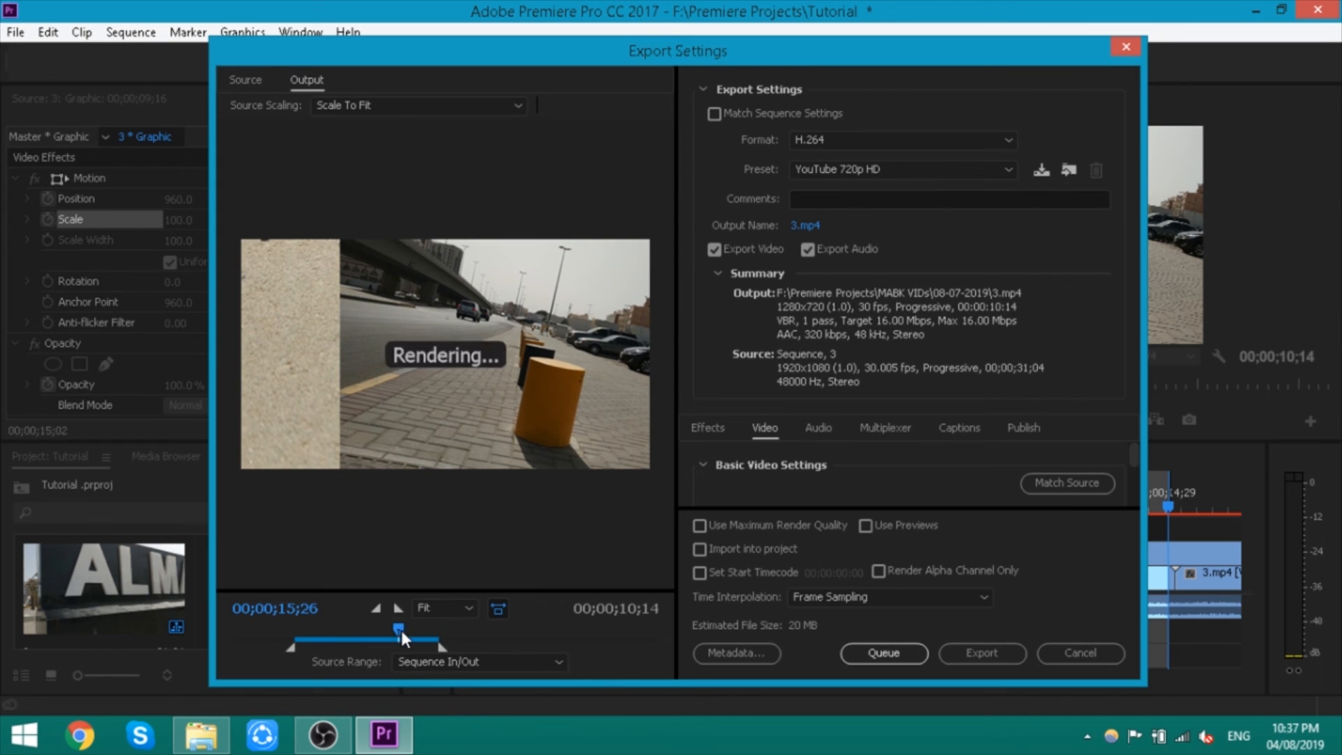
left_click(442, 661)
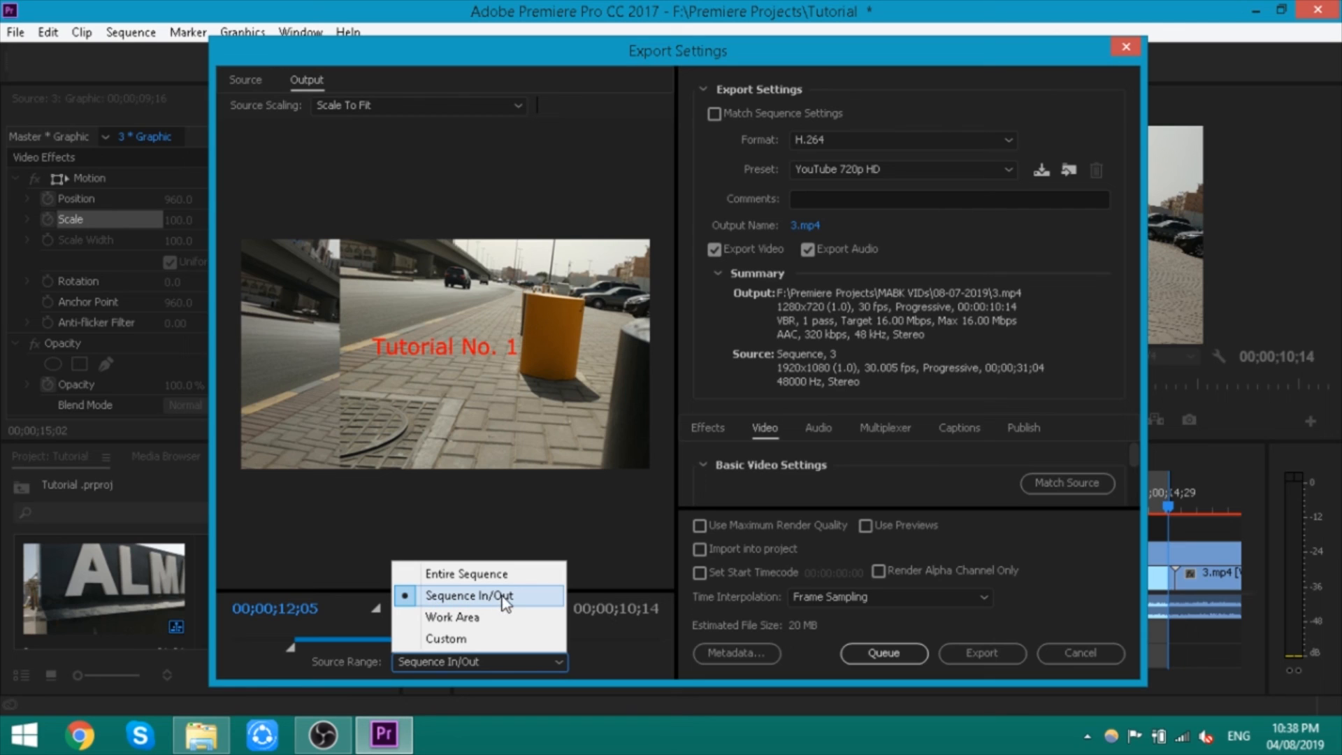
left_click(433, 574)
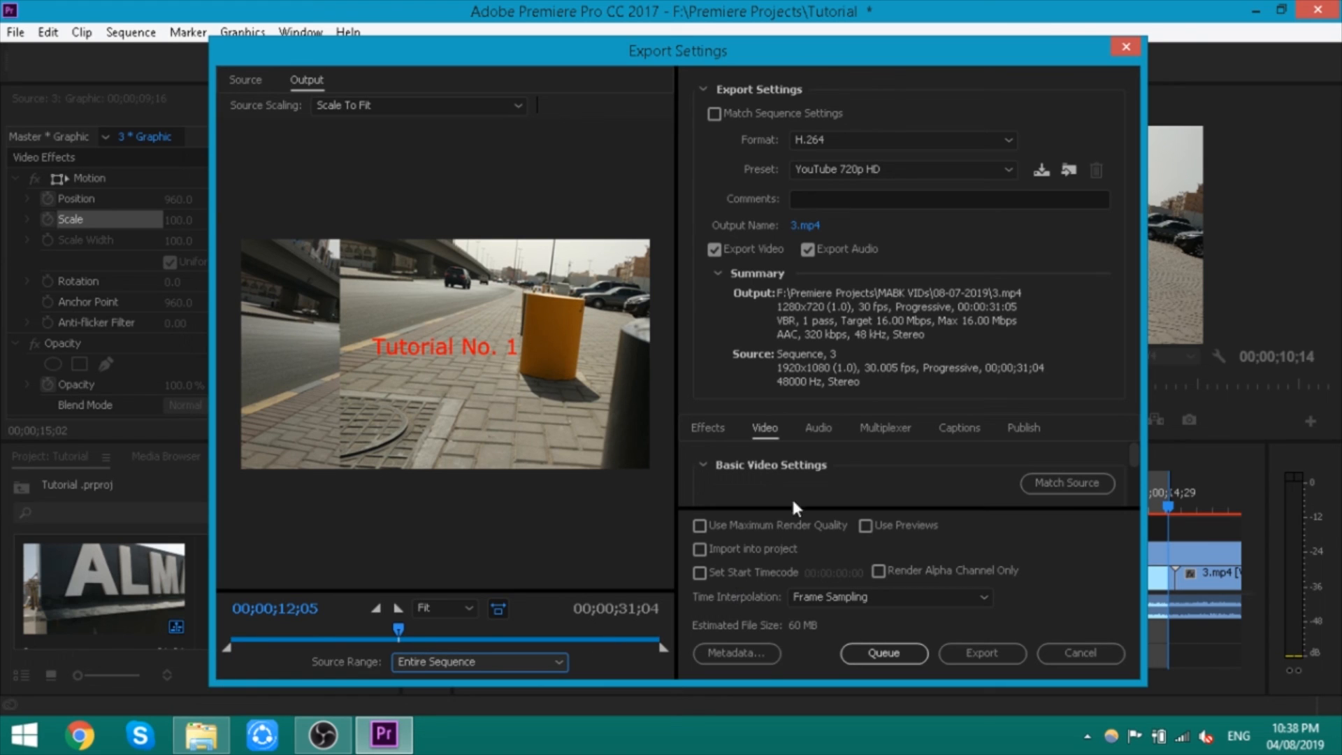
Enable Use Previews for the export and leave the comments empty
left_click(866, 525)
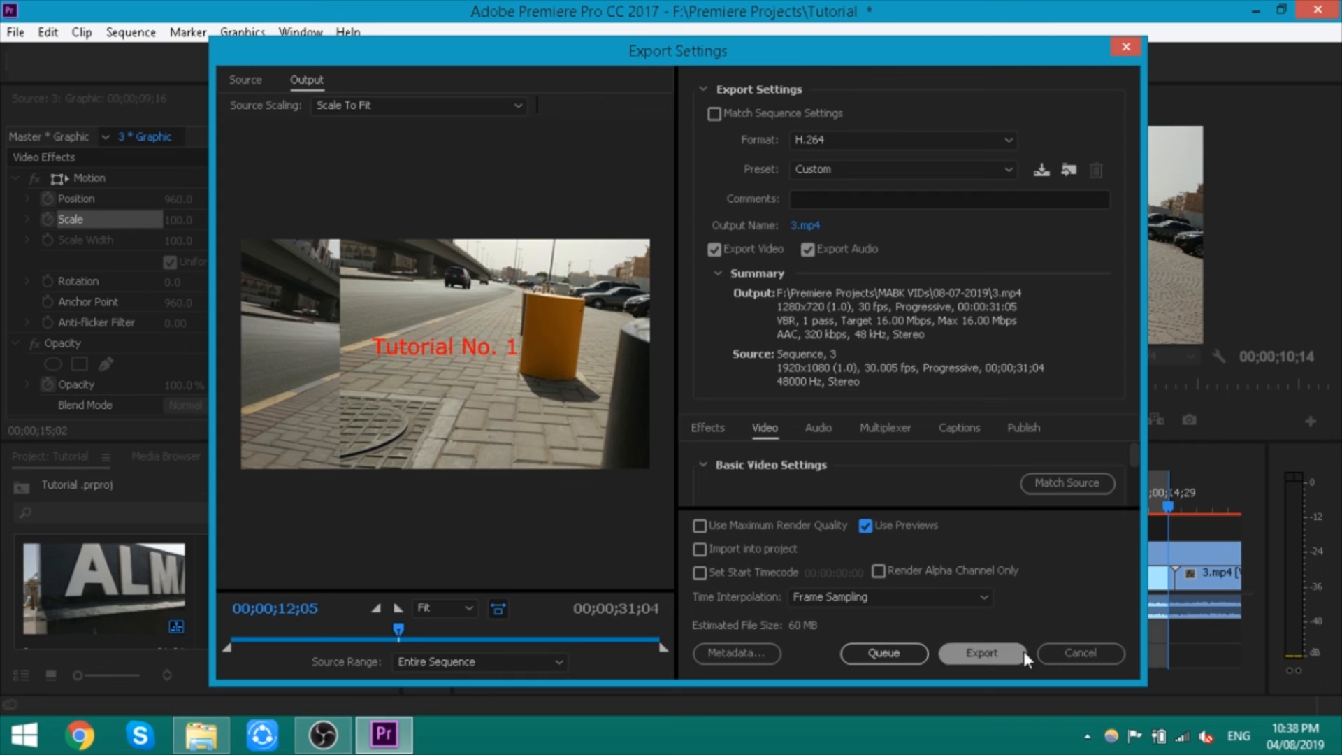
left_click(902, 197)
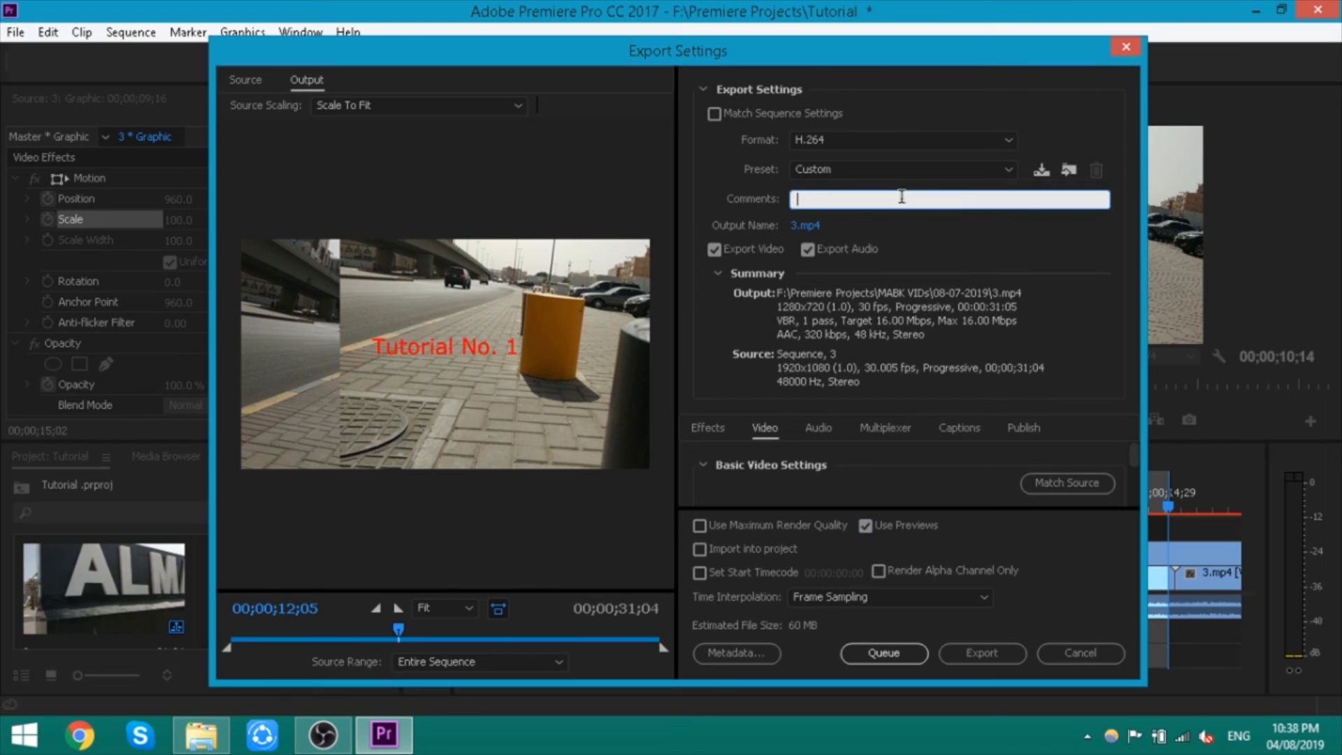
left_click(917, 213)
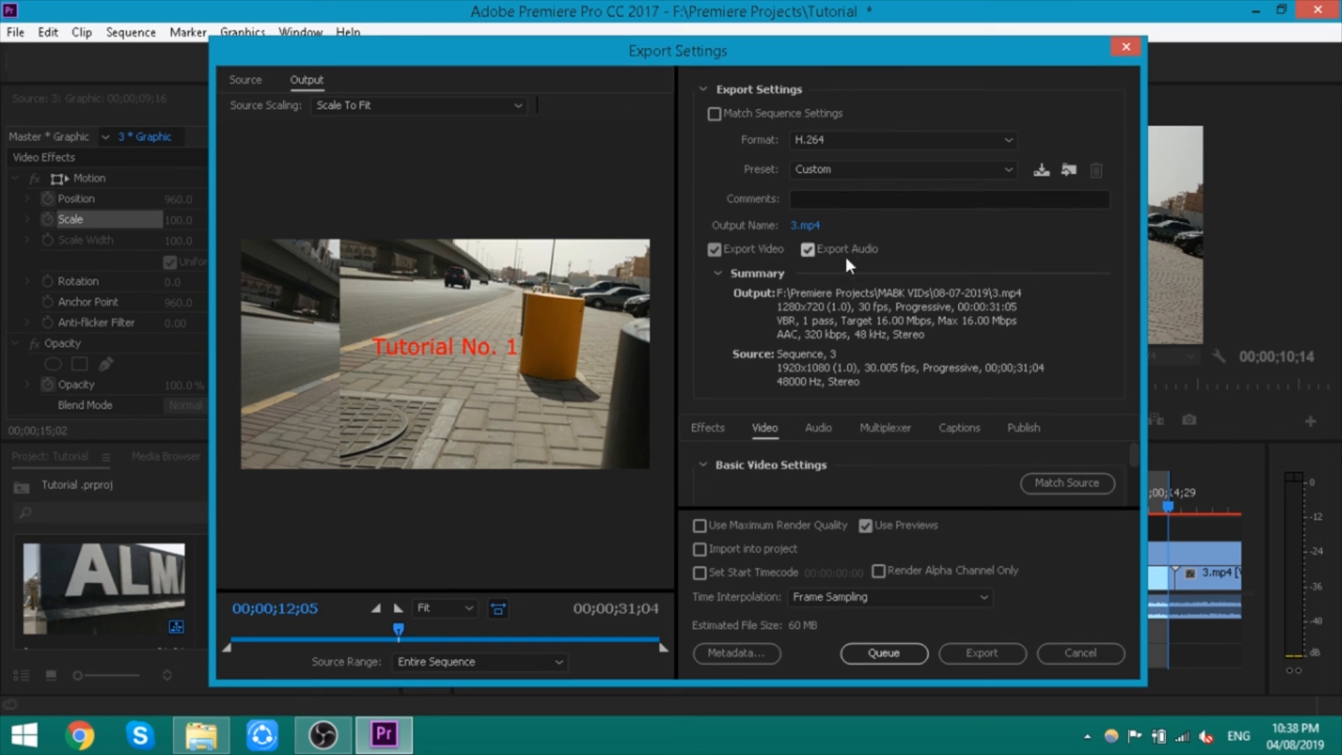
View the output file's name and save location, and close the export settings without exporting
left_click(794, 228)
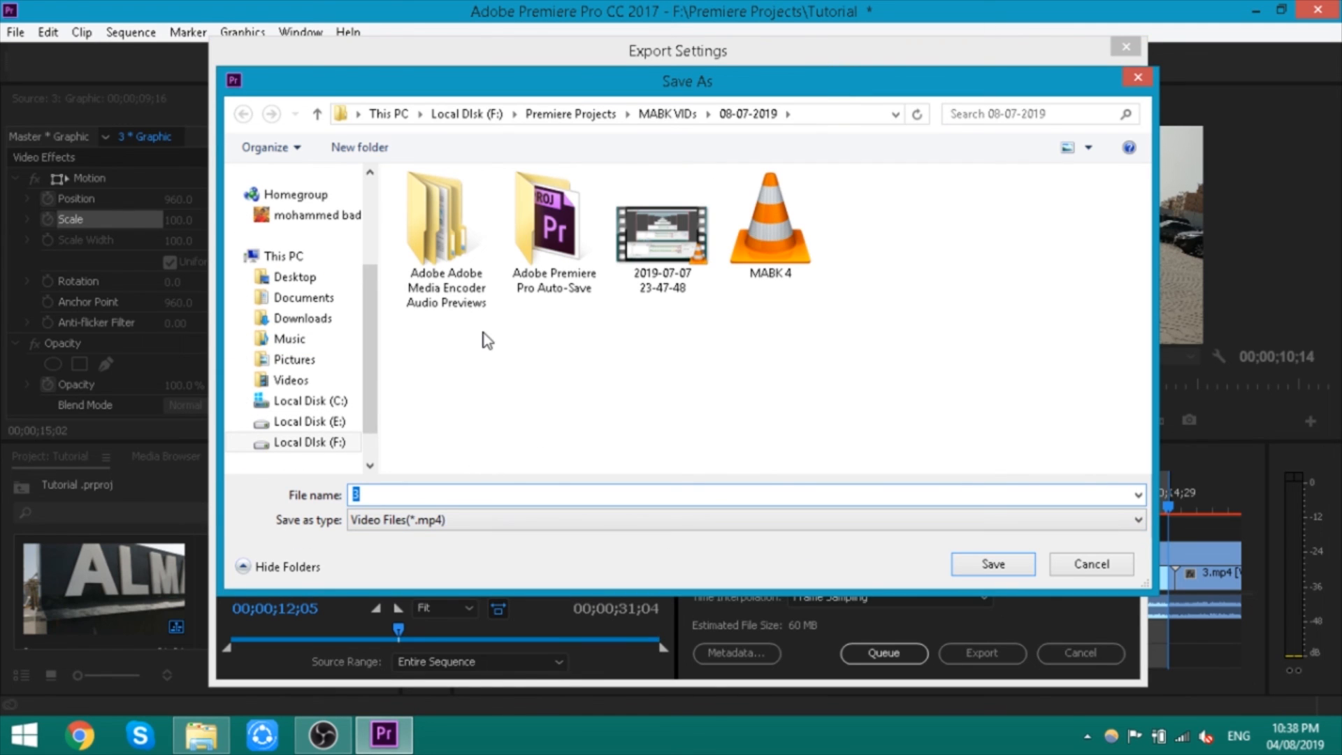
left_click(1104, 567)
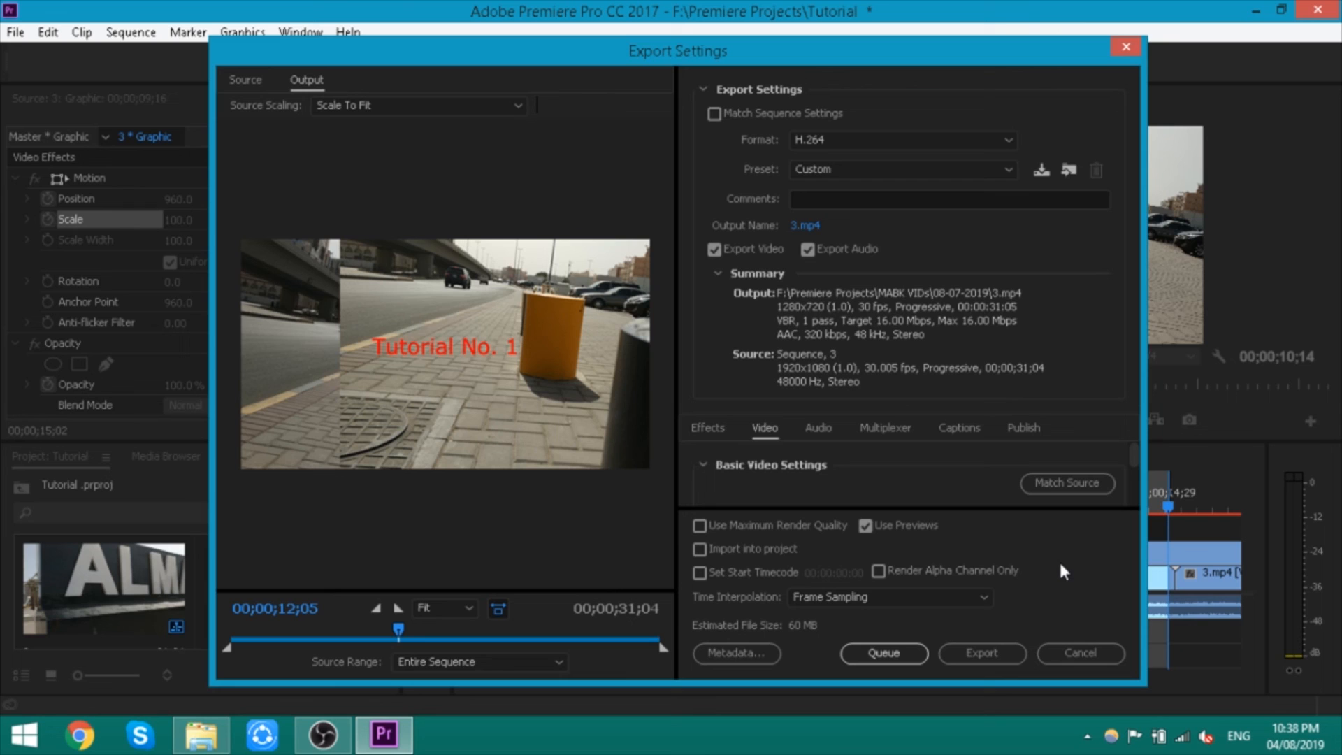
left_click(1070, 654)
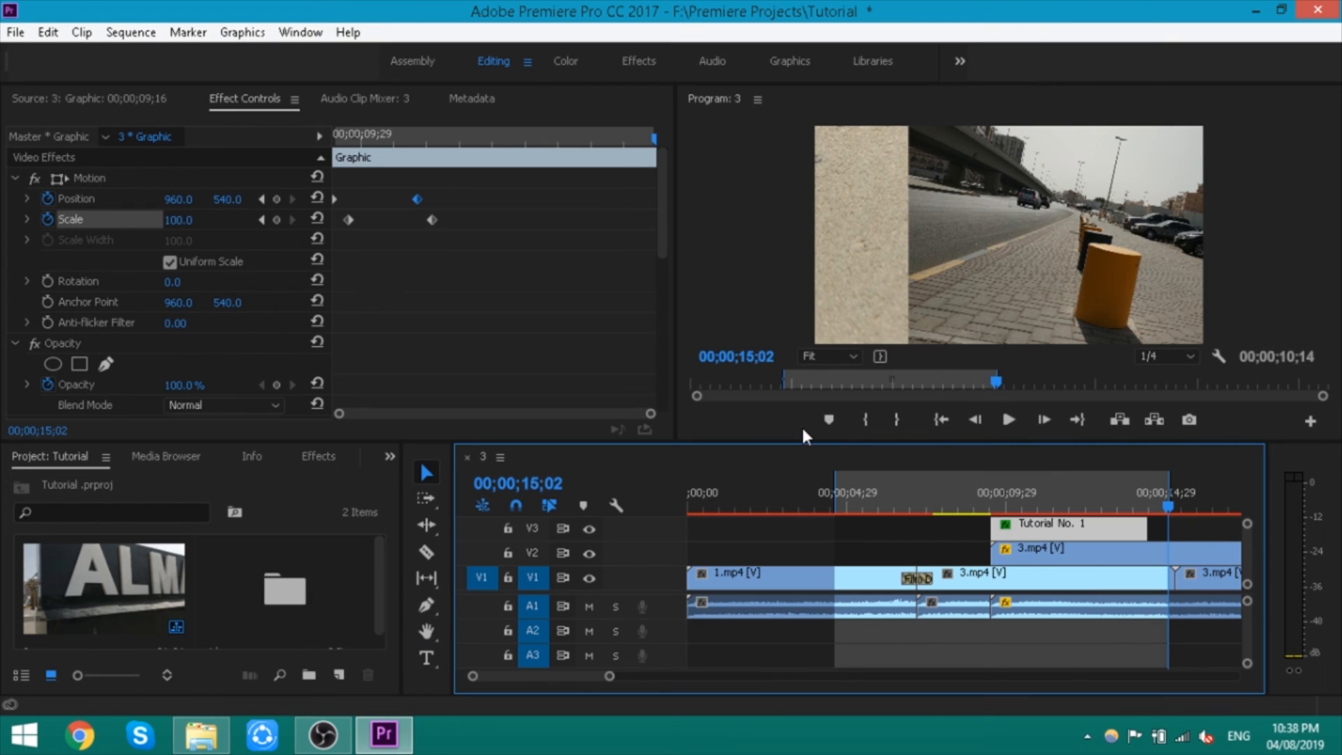